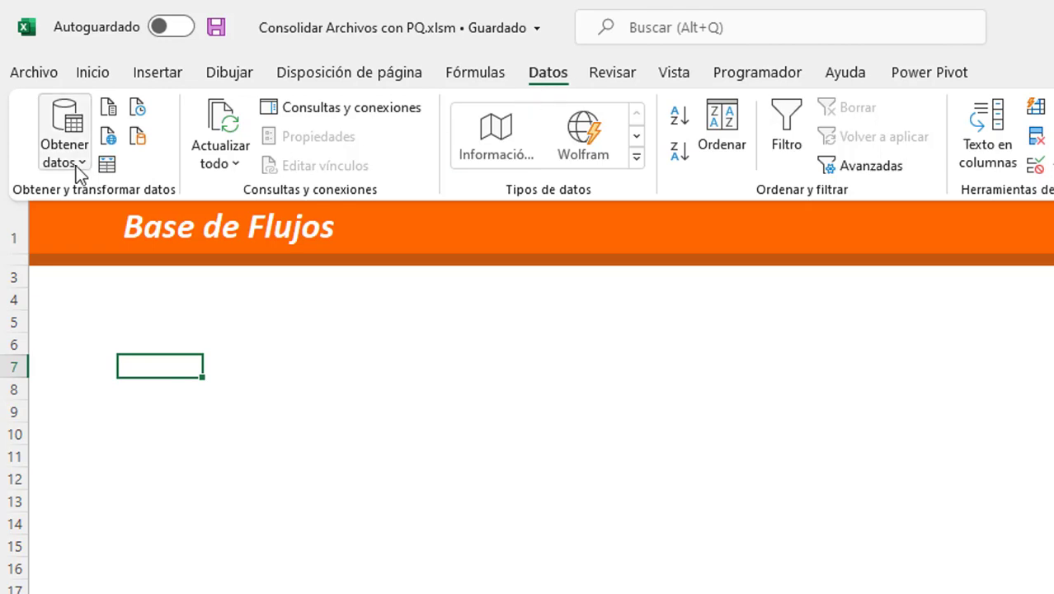
# Step: Start a folder import, open the 09 Septiembre 2021 folder and widen its Name column
pyautogui.click(73, 164)
pyautogui.moveTo(143, 202)
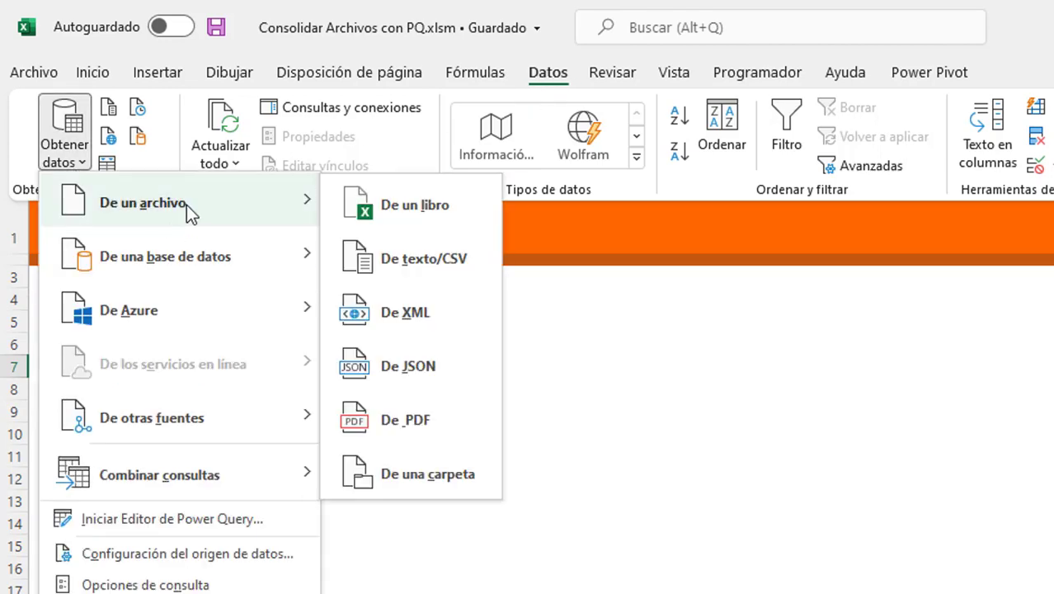
pyautogui.click(446, 479)
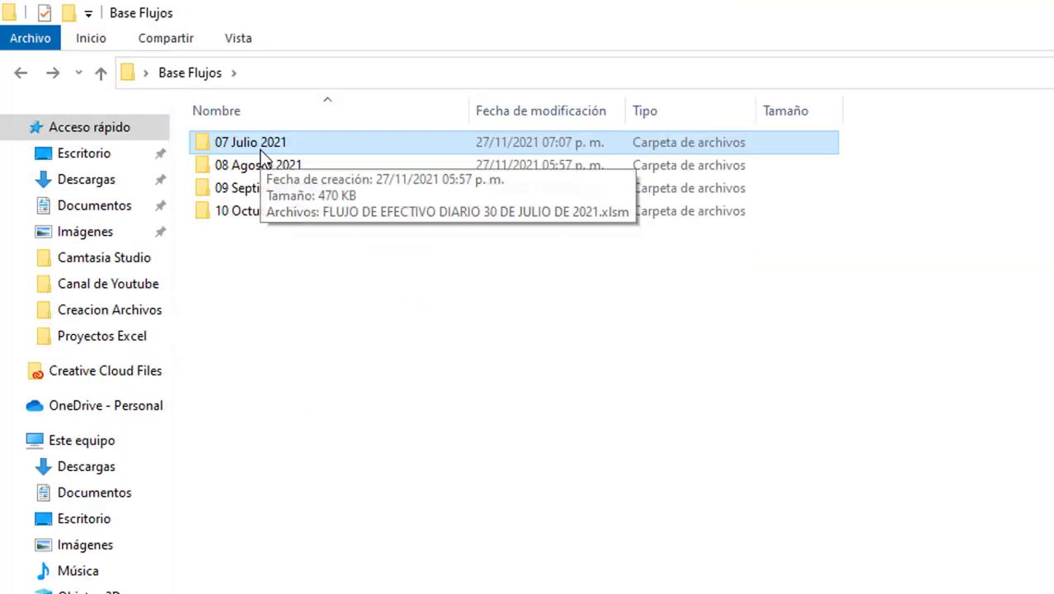
pyautogui.doubleClick(290, 188)
pyautogui.moveTo(474, 112); pyautogui.dragTo(684, 112)
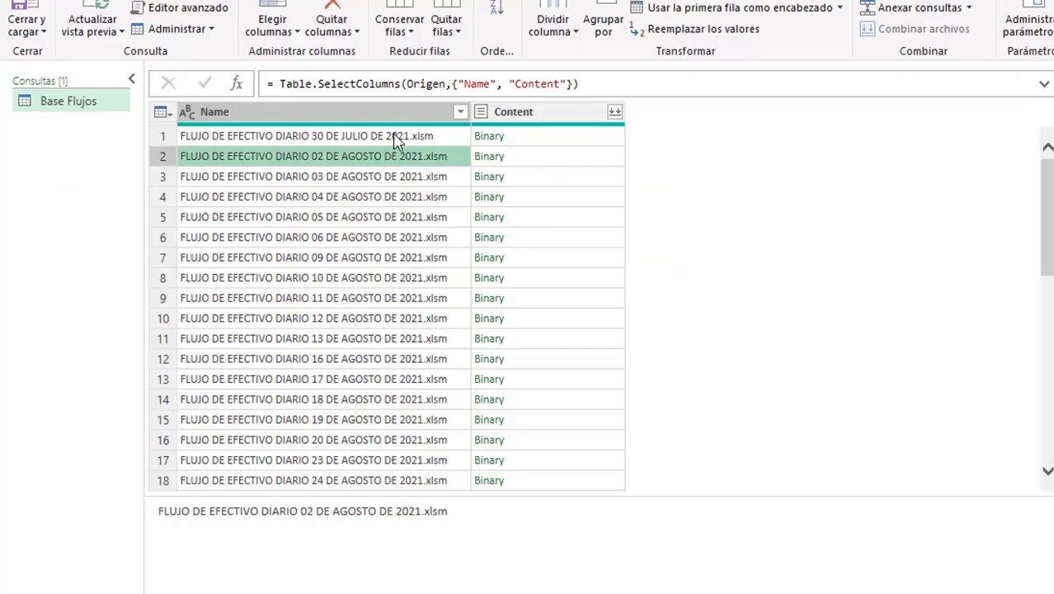
pyautogui.click(398, 113)
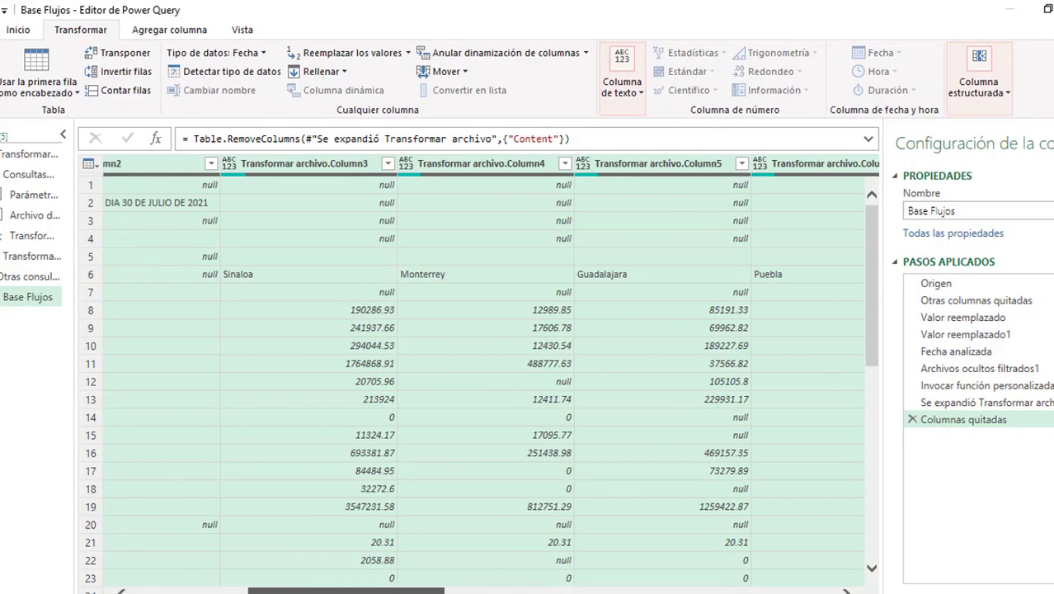
# Step: On the Dash Flujo dashboard, select the Cheques por Depositar label and six cells in column G
pyautogui.moveTo(354, 591); pyautogui.dragTo(295, 590)
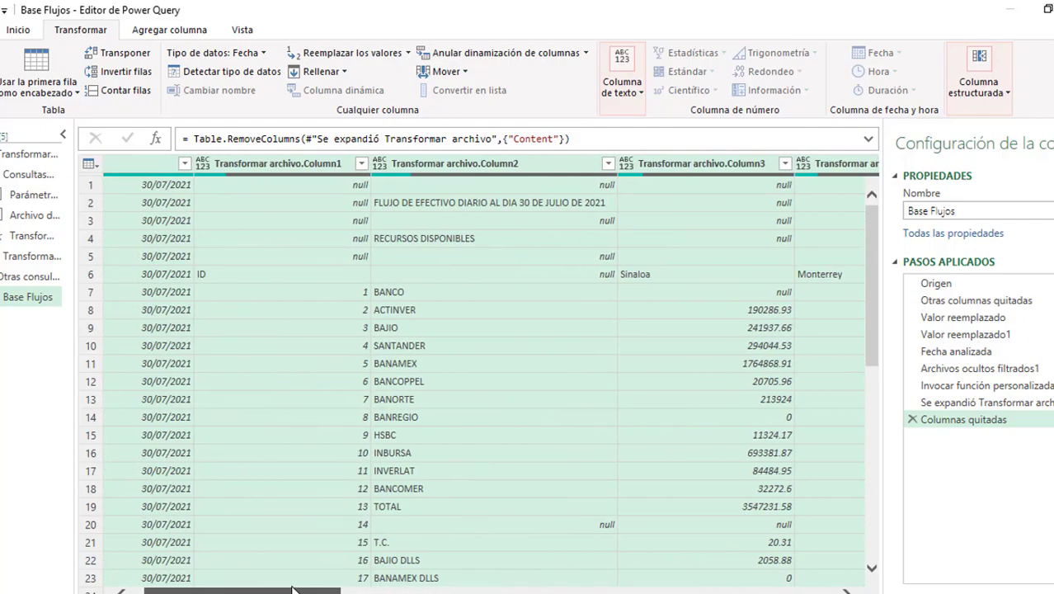
pyautogui.press('Home')
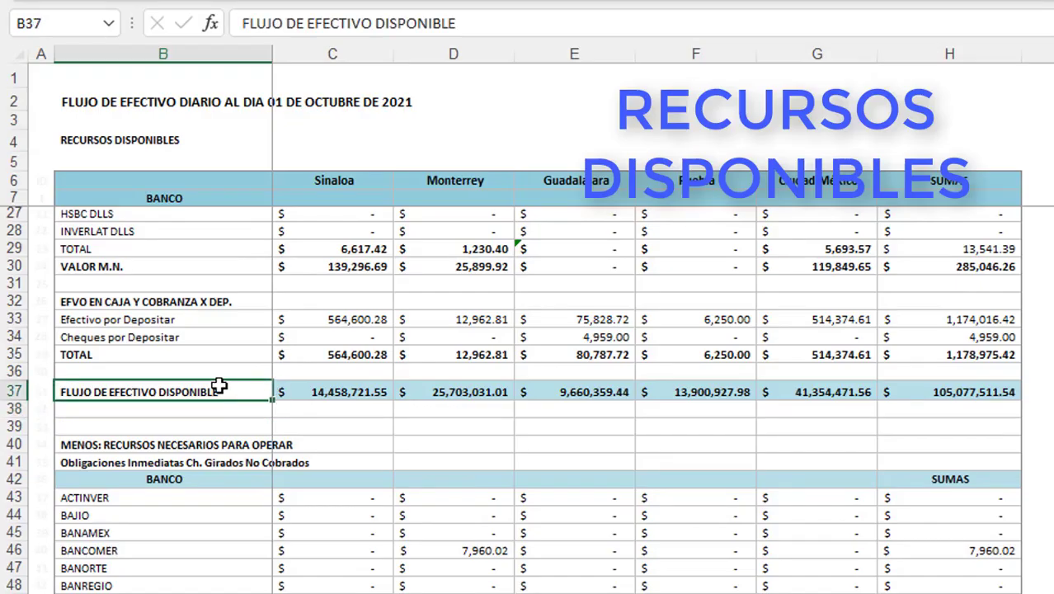
pyautogui.scroll(1, 219, 386)
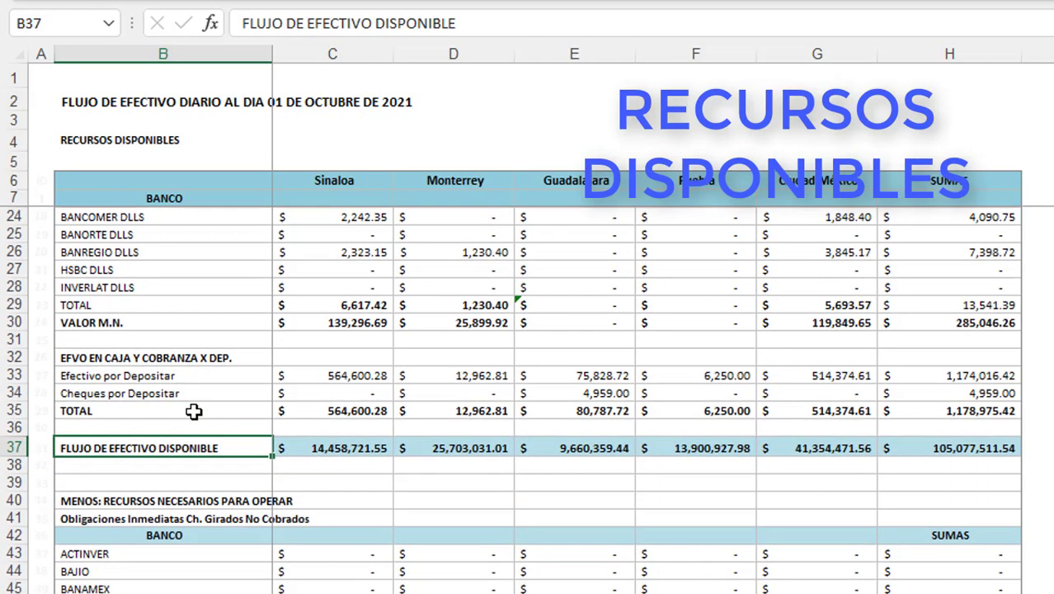
pyautogui.click(196, 393)
pyautogui.scroll(4, 195, 383)
pyautogui.scroll(1, 203, 346)
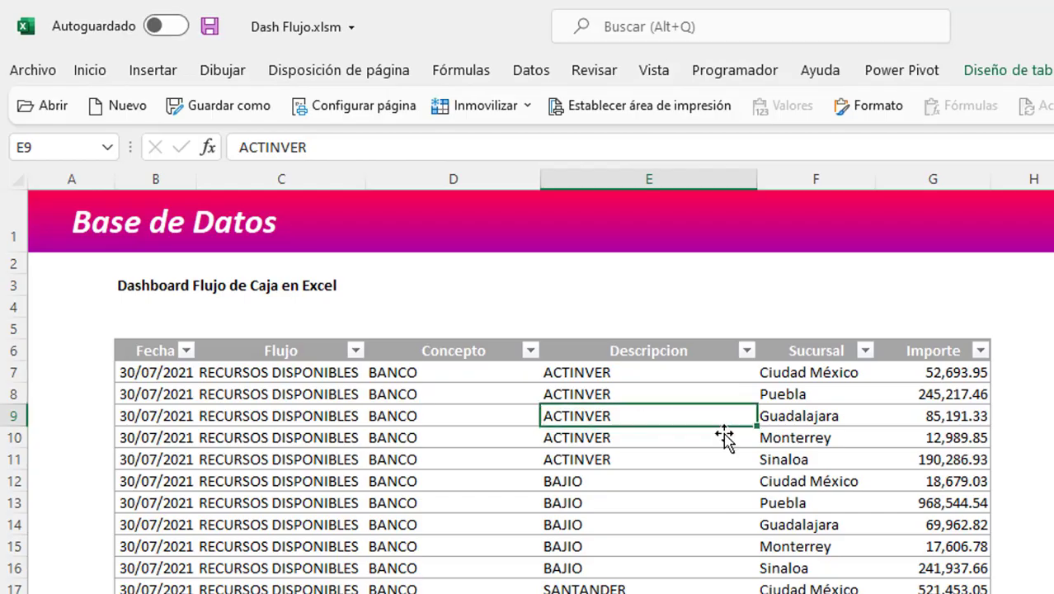
pyautogui.moveTo(919, 420); pyautogui.dragTo(920, 548)
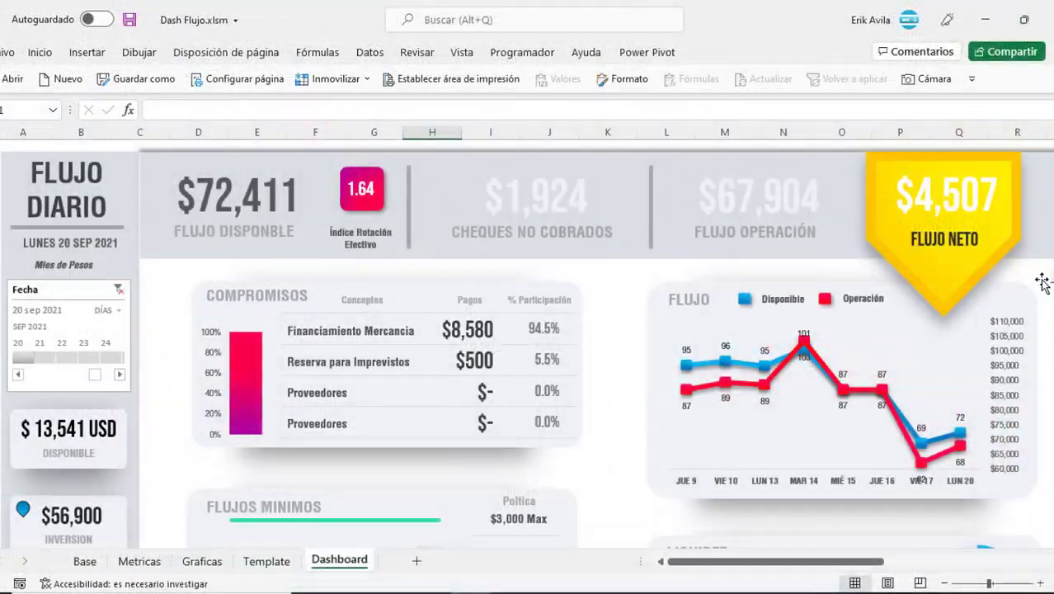
# Step: Go full screen, then check the 30 July 2021 report's title and Monterrey BANORTE and Sinaloa BANAMEX balances
pyautogui.hotkey('ctrl', 'shift', 'F1')
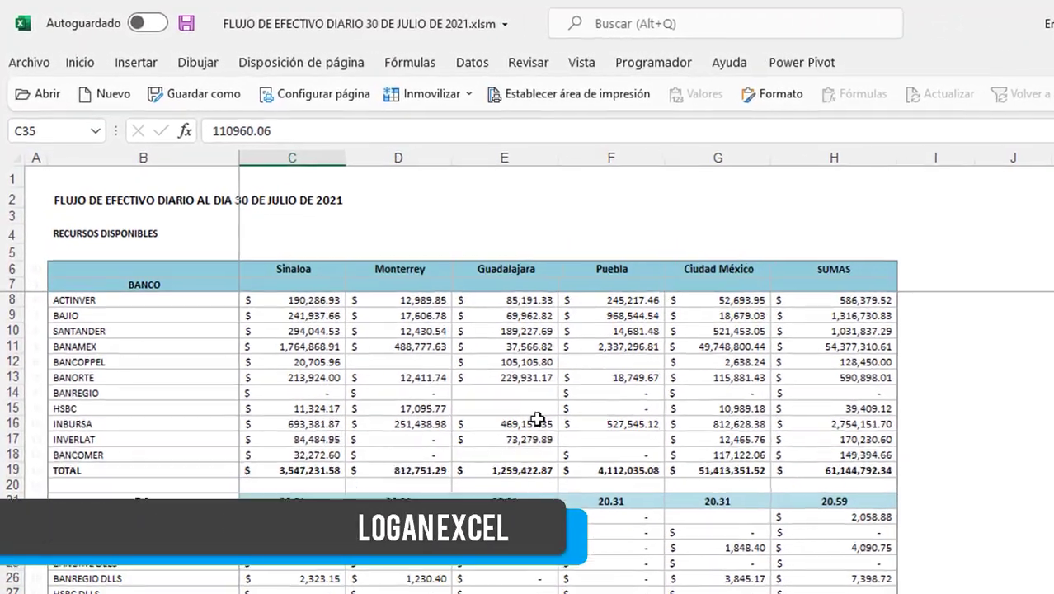
pyautogui.click(427, 362)
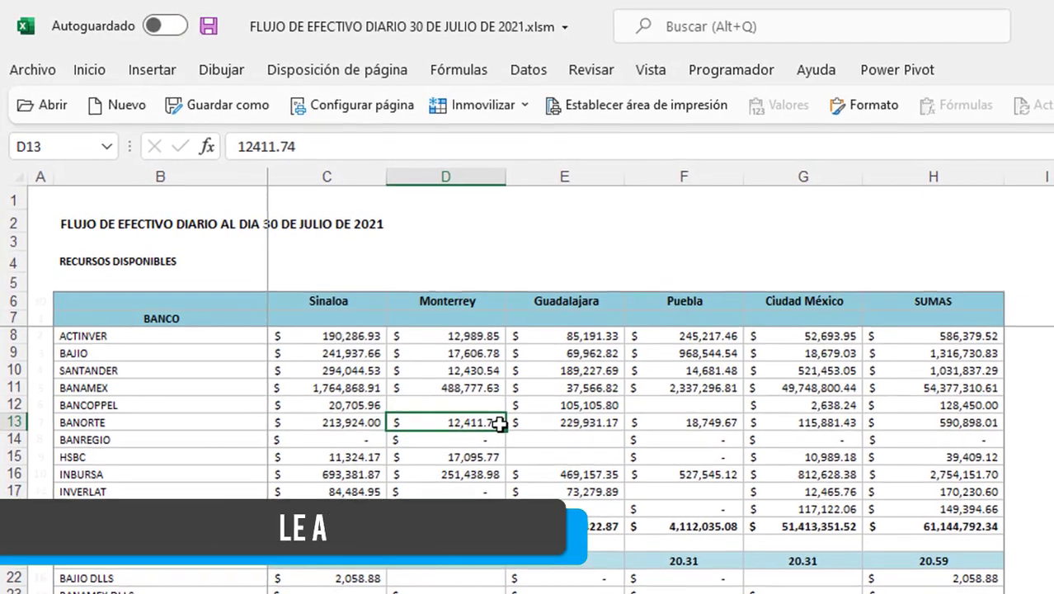
pyautogui.hotkey('ctrl', 'Home')
pyautogui.click(115, 220)
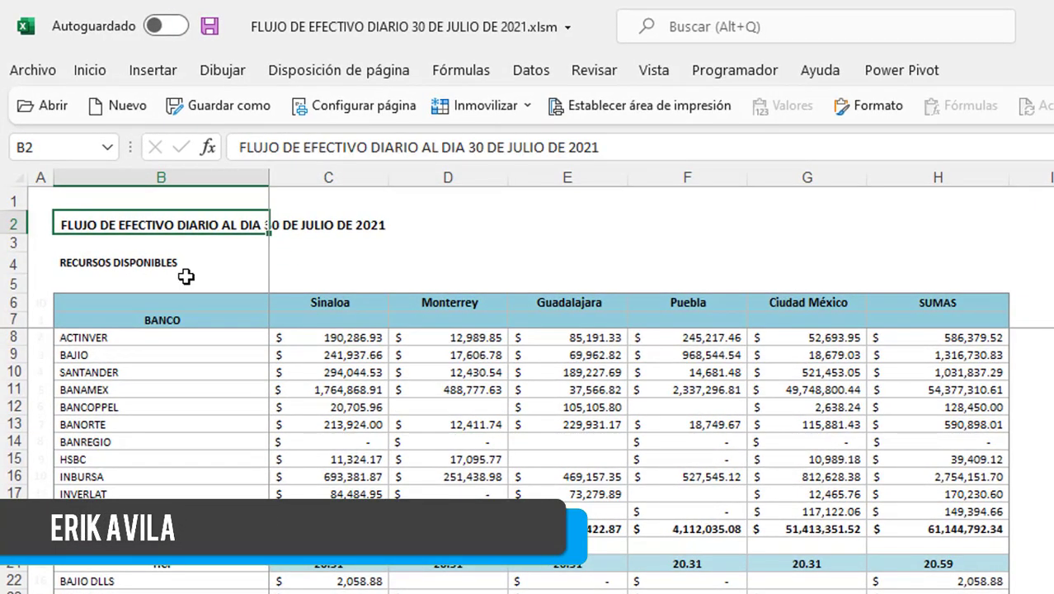
pyautogui.click(311, 386)
pyautogui.click(162, 216)
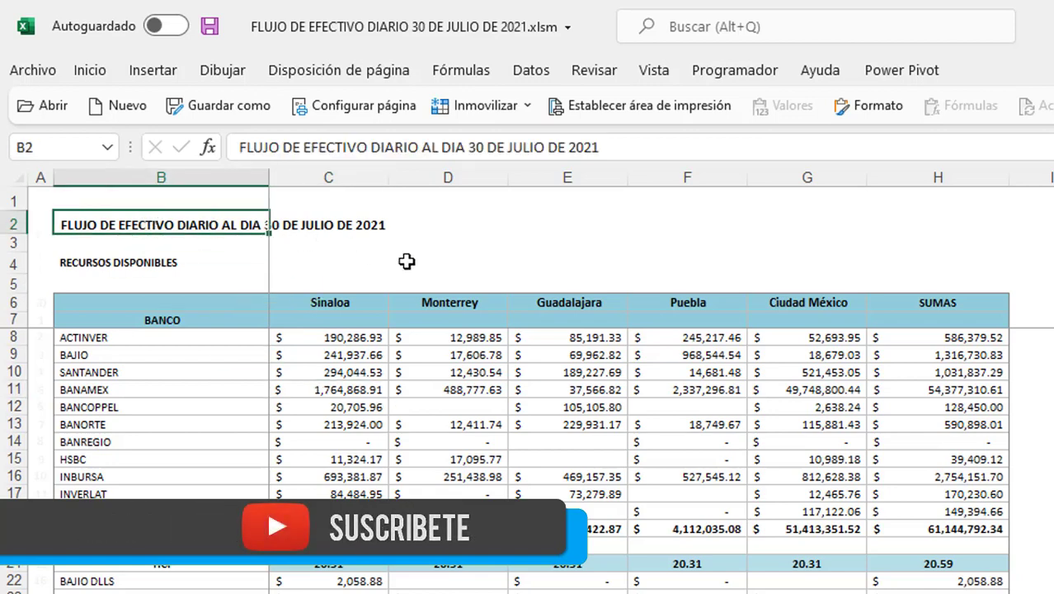
pyautogui.scroll(-1, 528, 454)
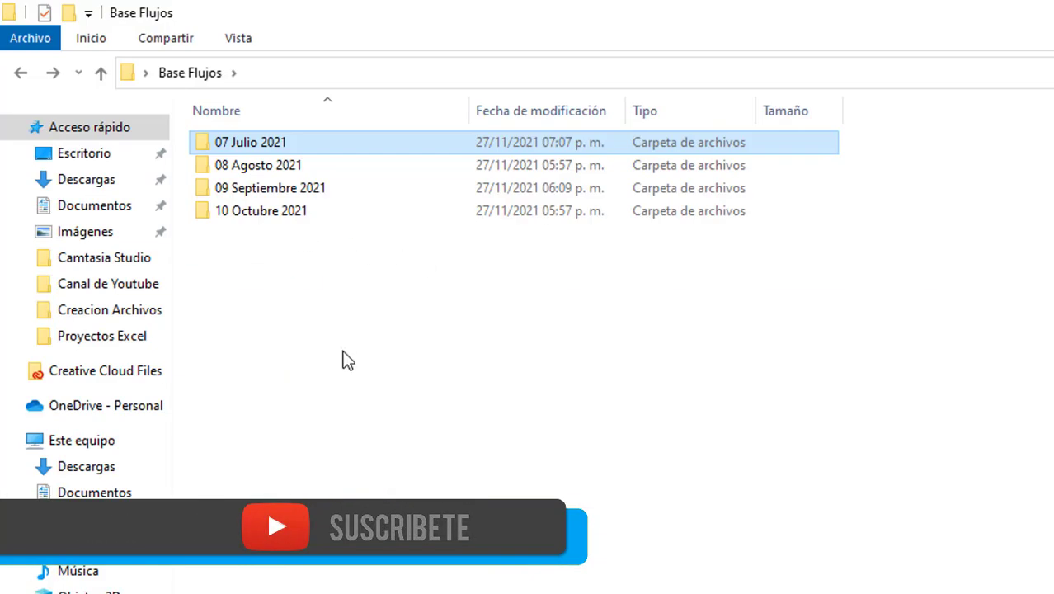
pyautogui.click(236, 189)
pyautogui.click(242, 167)
pyautogui.click(256, 148)
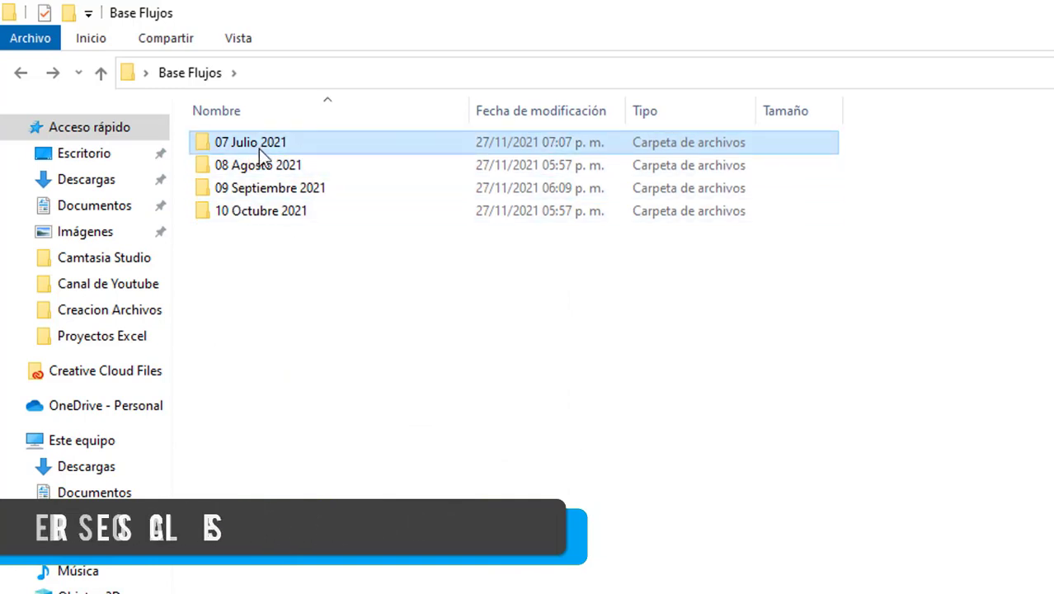
pyautogui.click(260, 165)
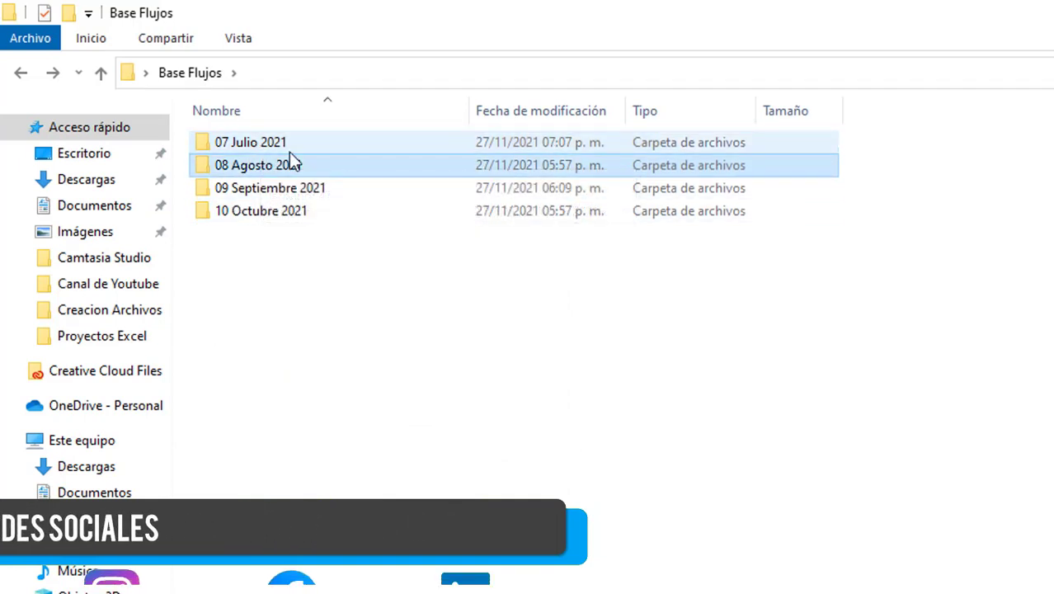
pyautogui.doubleClick(280, 189)
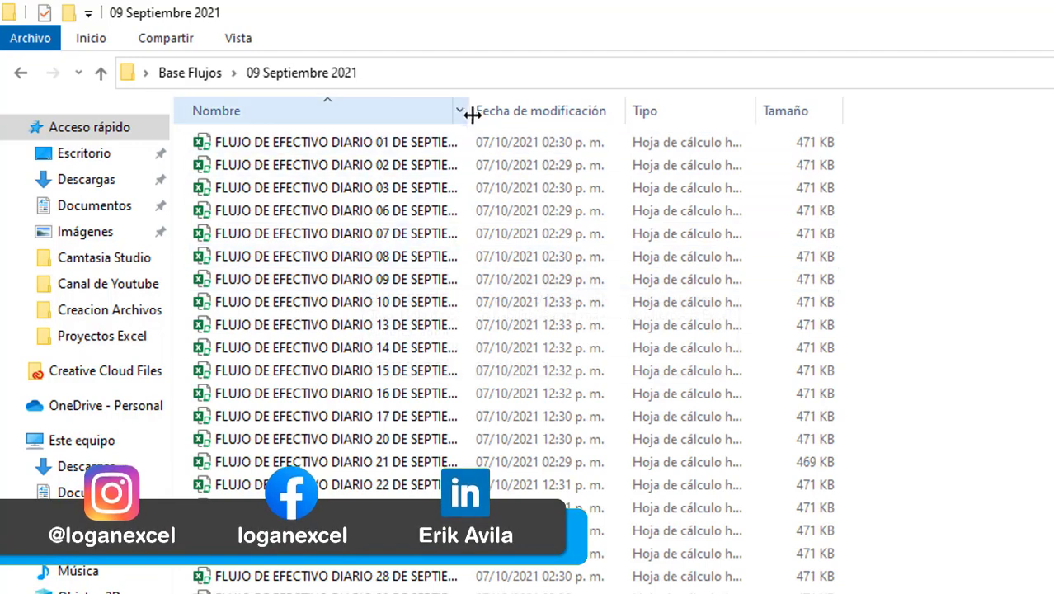
pyautogui.moveTo(471, 110); pyautogui.dragTo(683, 116)
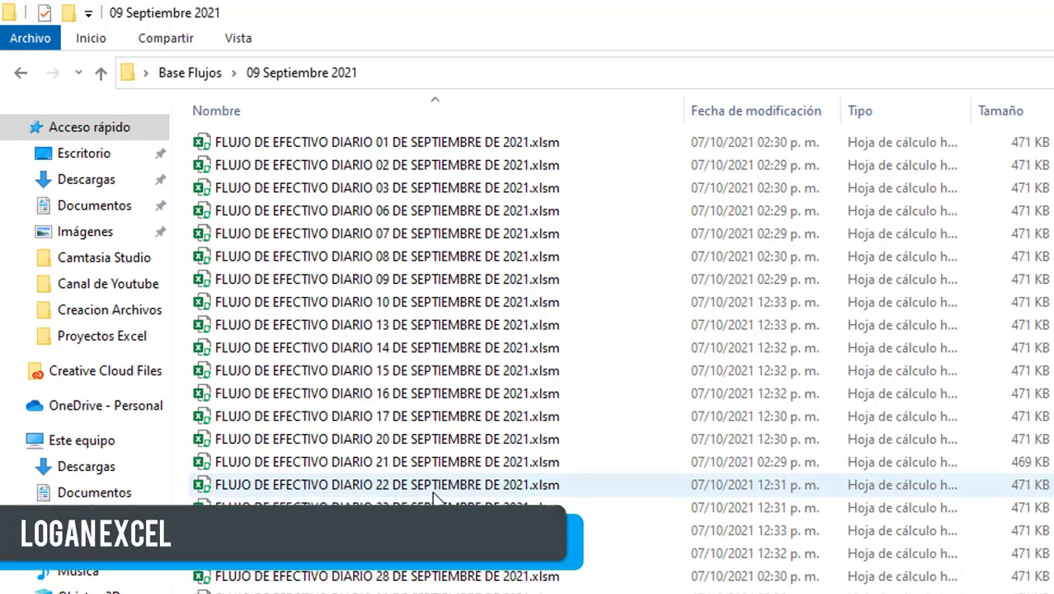
pyautogui.press('BackSpace')
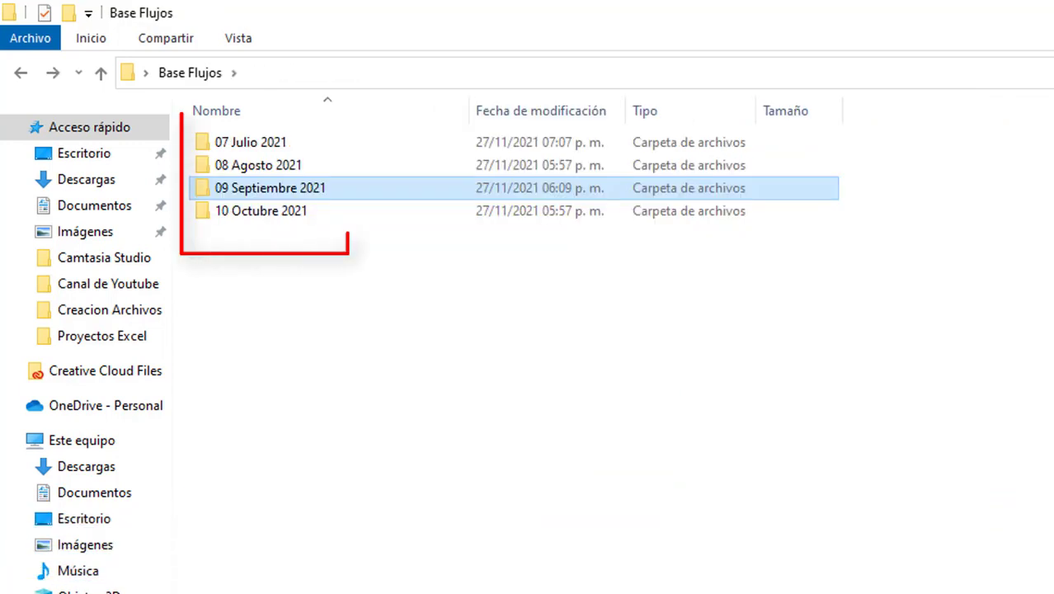
pyautogui.click(284, 293)
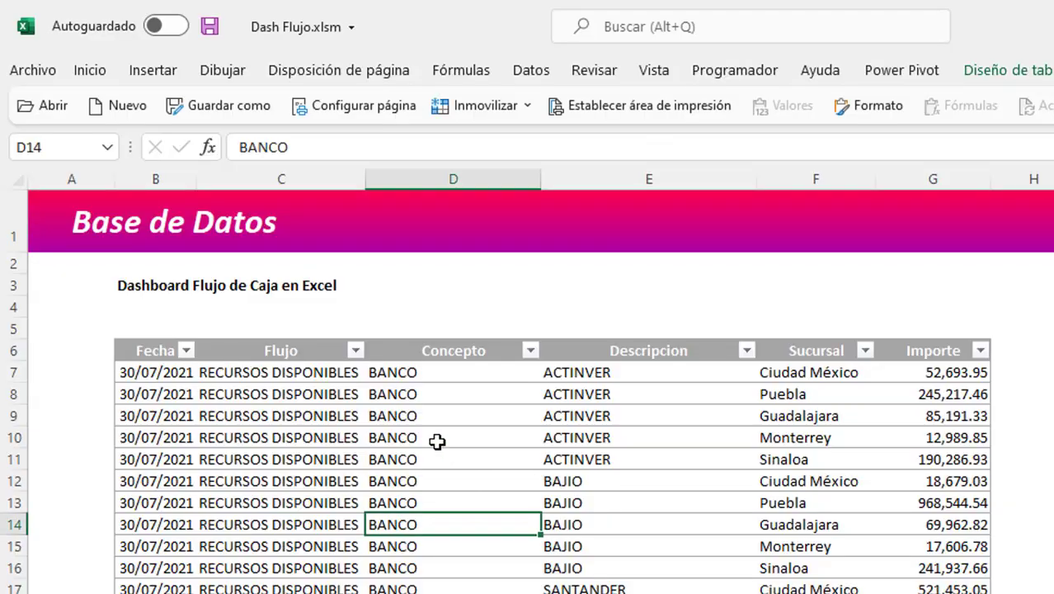
pyautogui.click(360, 394)
pyautogui.click(198, 451)
pyautogui.click(445, 373)
pyautogui.click(657, 394)
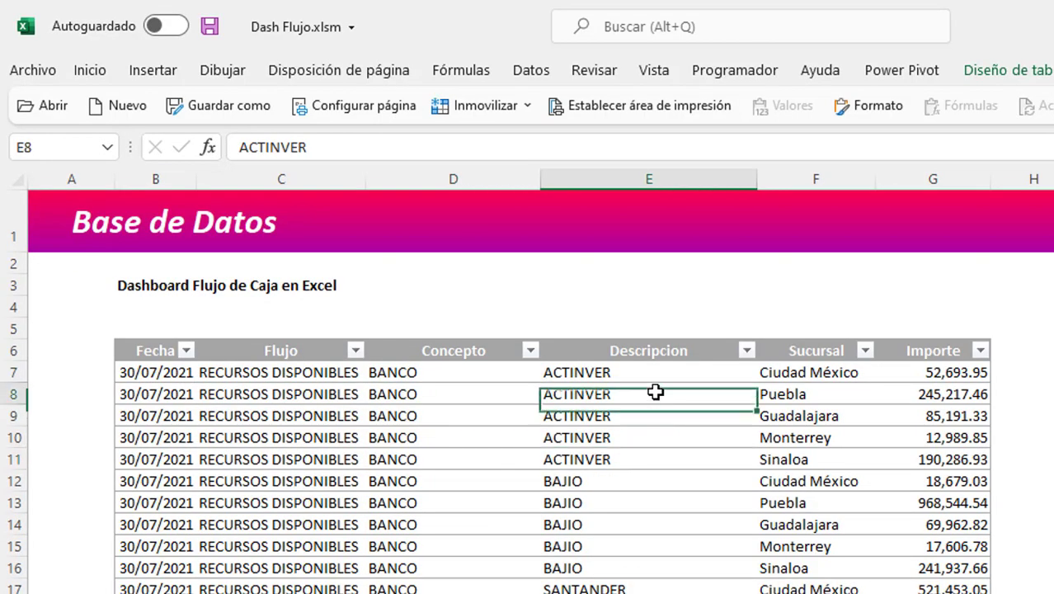
pyautogui.press('Right')
pyautogui.press('Right')
pyautogui.press('Down')
pyautogui.press('Down')
pyautogui.press('Down')
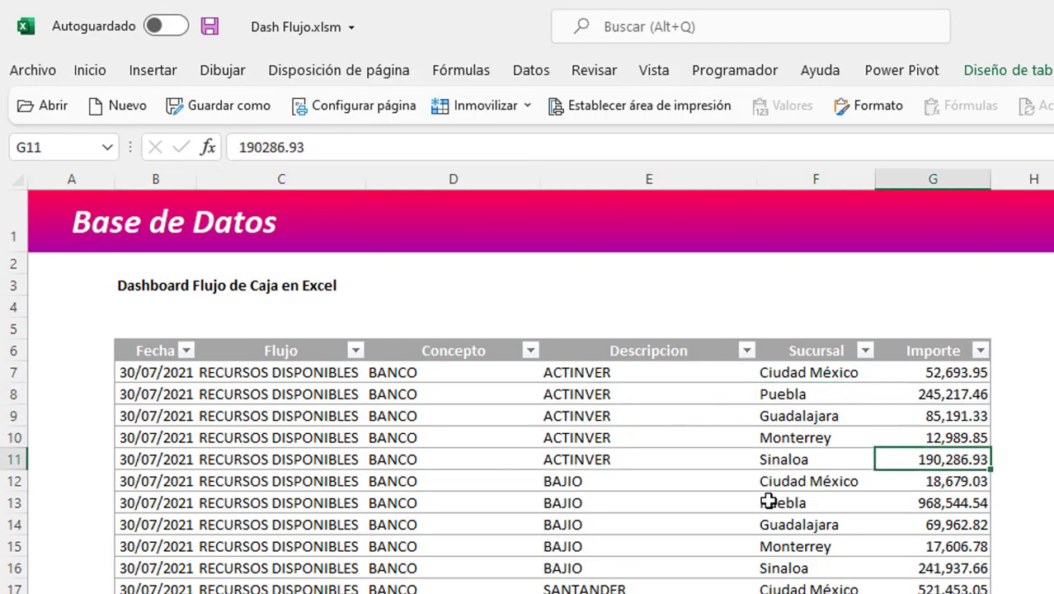
pyautogui.hotkey('ctrl', 'Down')
pyautogui.press('Down')
pyautogui.press('Up')
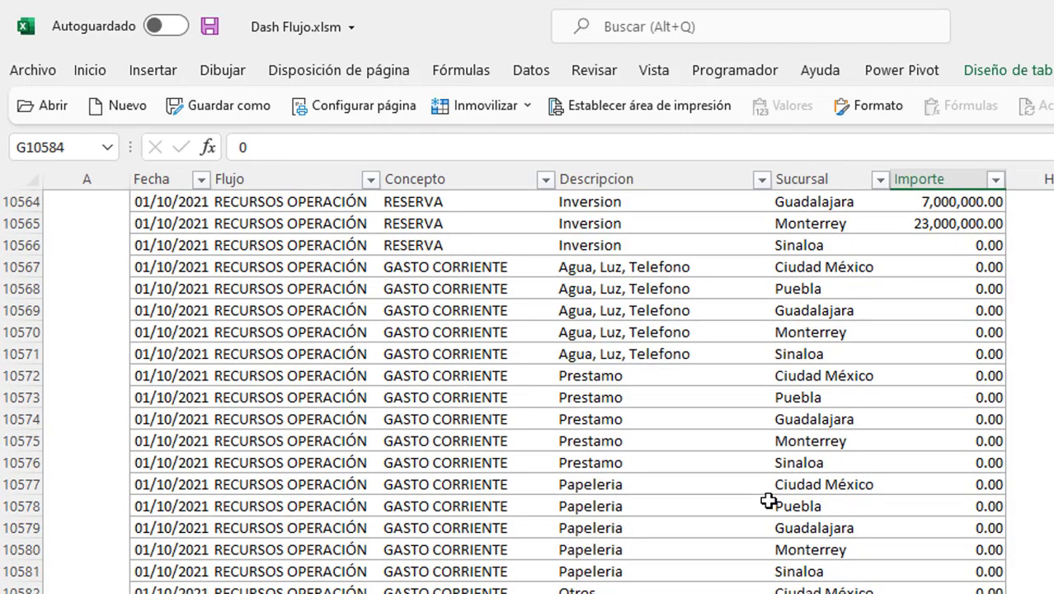
pyautogui.hotkey('ctrl', 'Up')
pyautogui.hotkey('ctrl', 'Up')
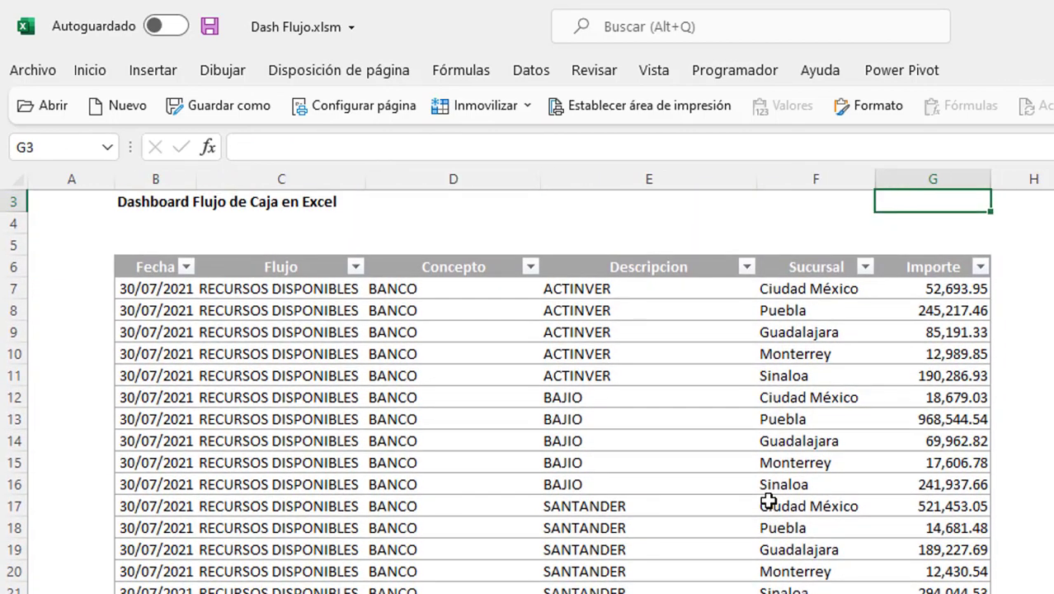
pyautogui.hotkey('ctrl', 'Down')
pyautogui.press('Down')
pyautogui.scroll(1, 767, 501)
pyautogui.click(696, 456)
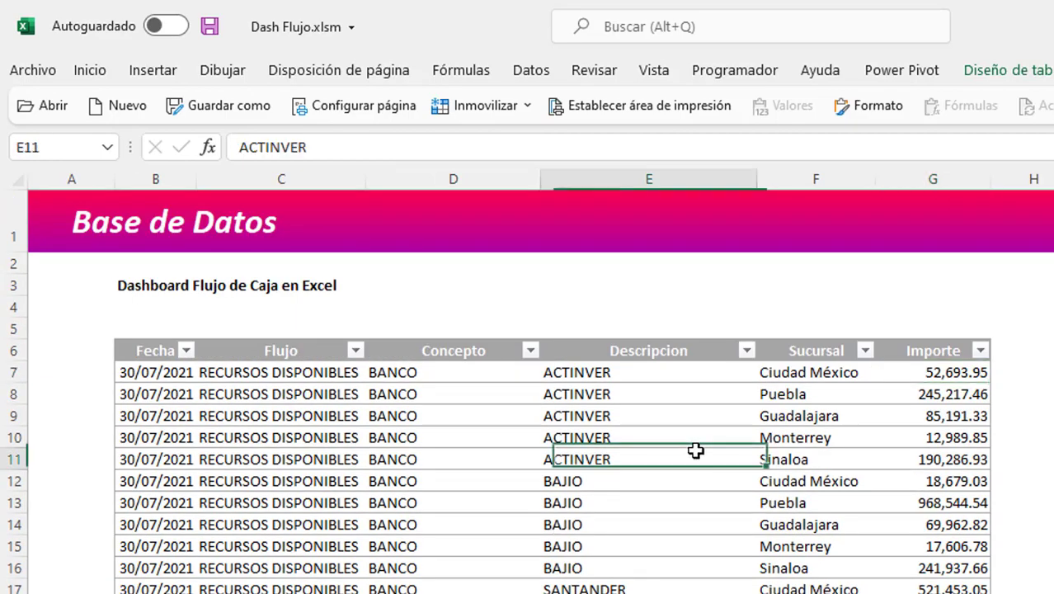
pyautogui.click(685, 413)
pyautogui.moveTo(921, 421); pyautogui.dragTo(923, 545)
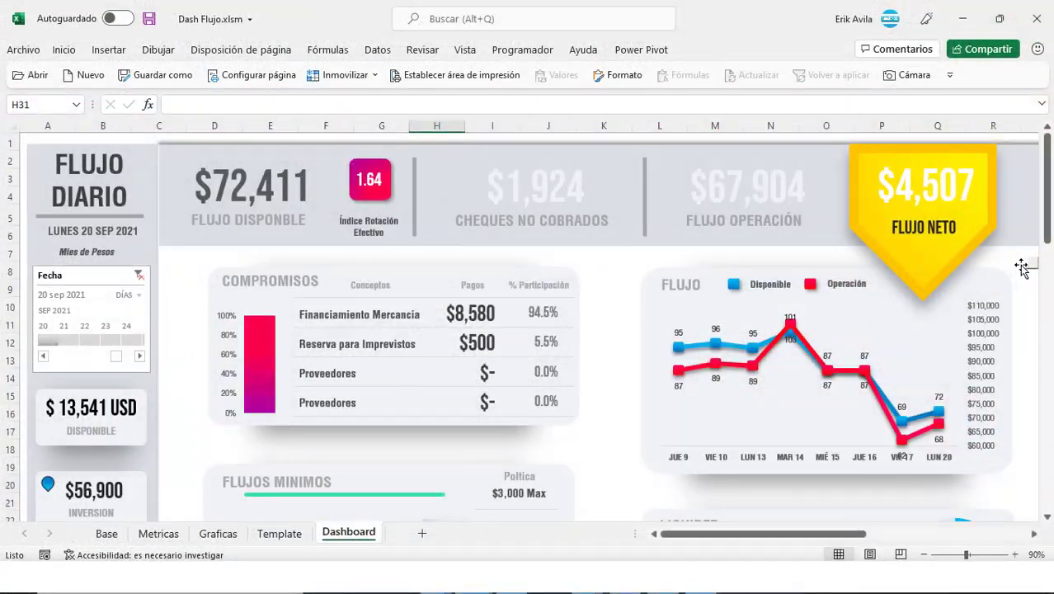
# Step: In full screen, step the Fecha timeline from 21 to 23 Sep 2021, then exit full screen
pyautogui.click(1029, 264)
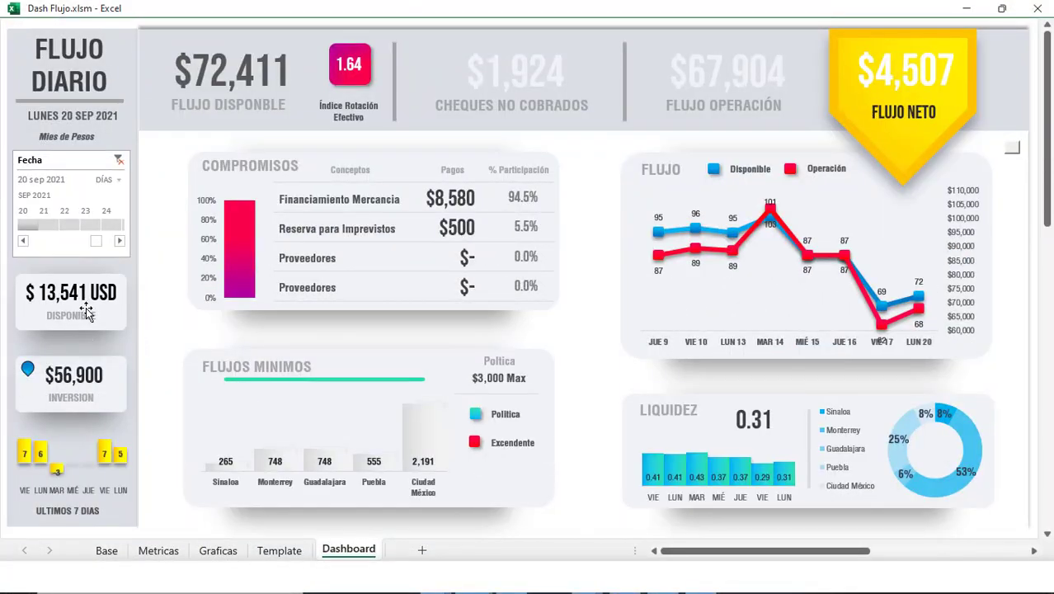
pyautogui.click(48, 228)
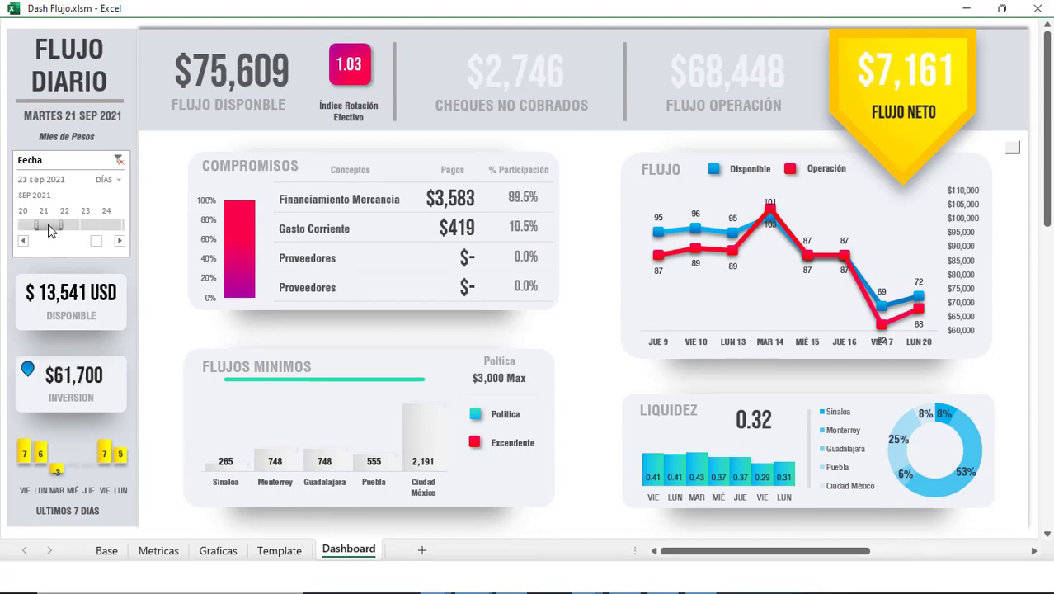
pyautogui.click(70, 228)
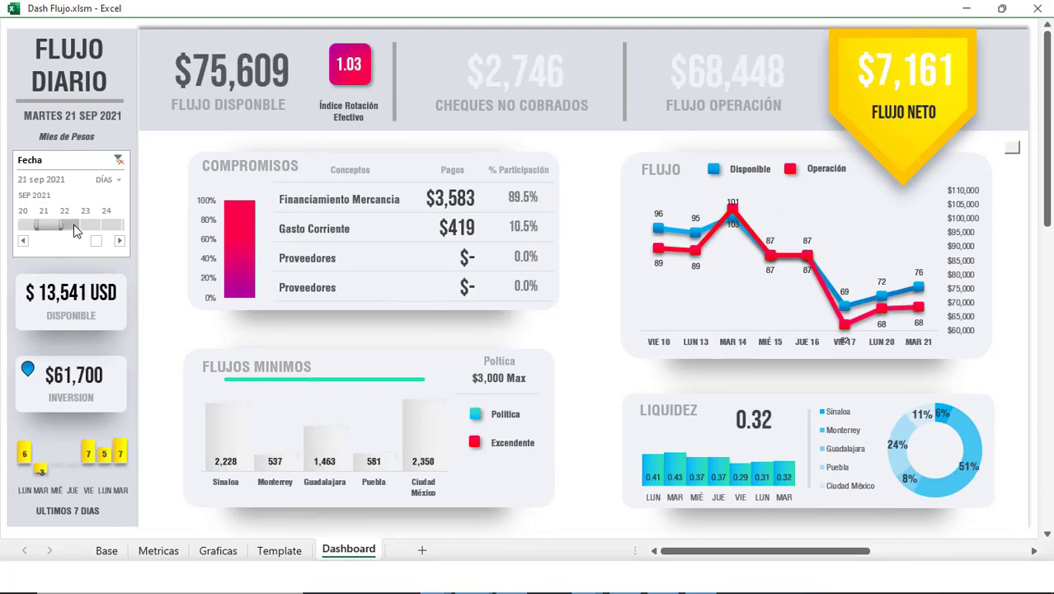
pyautogui.click(90, 228)
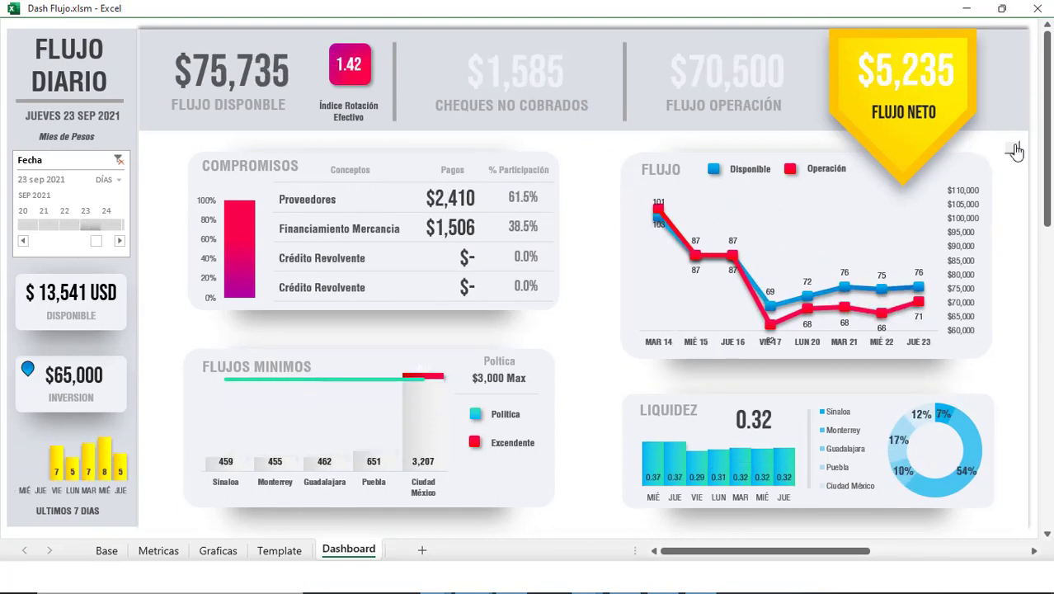
pyautogui.hotkey('ctrl', 'shift', 'F1')
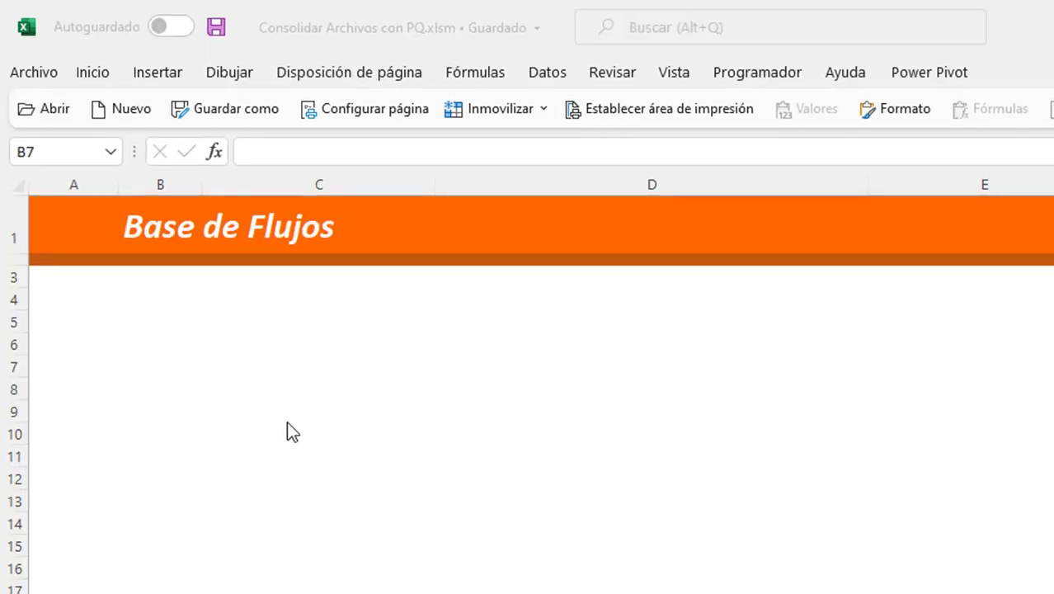
# Step: Focus the Consolidar Archivos con PQ workbook and open the Datos > Obtener datos source list
pyautogui.click(193, 361)
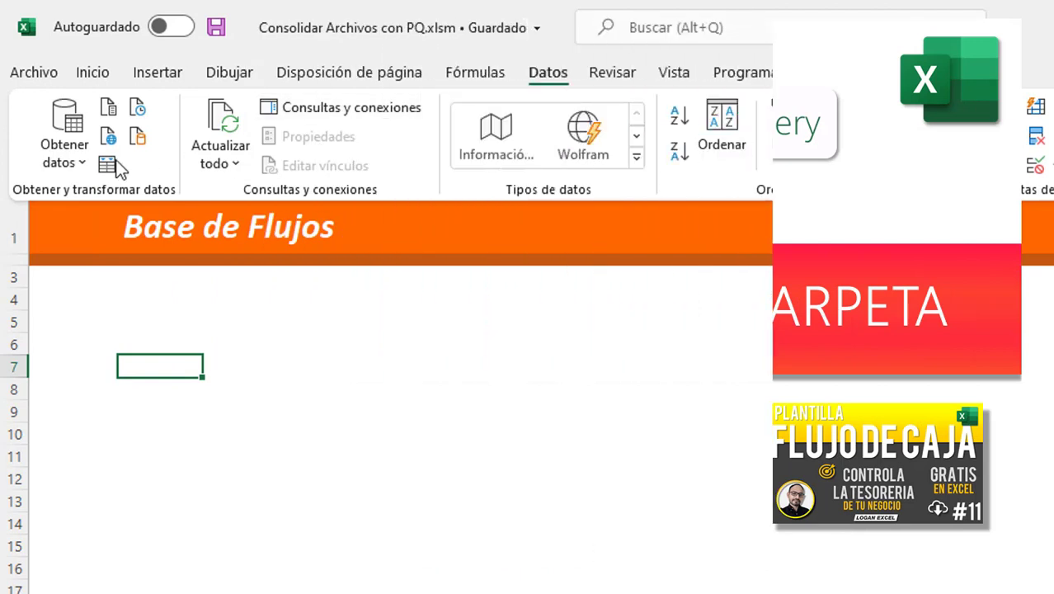
pyautogui.click(73, 165)
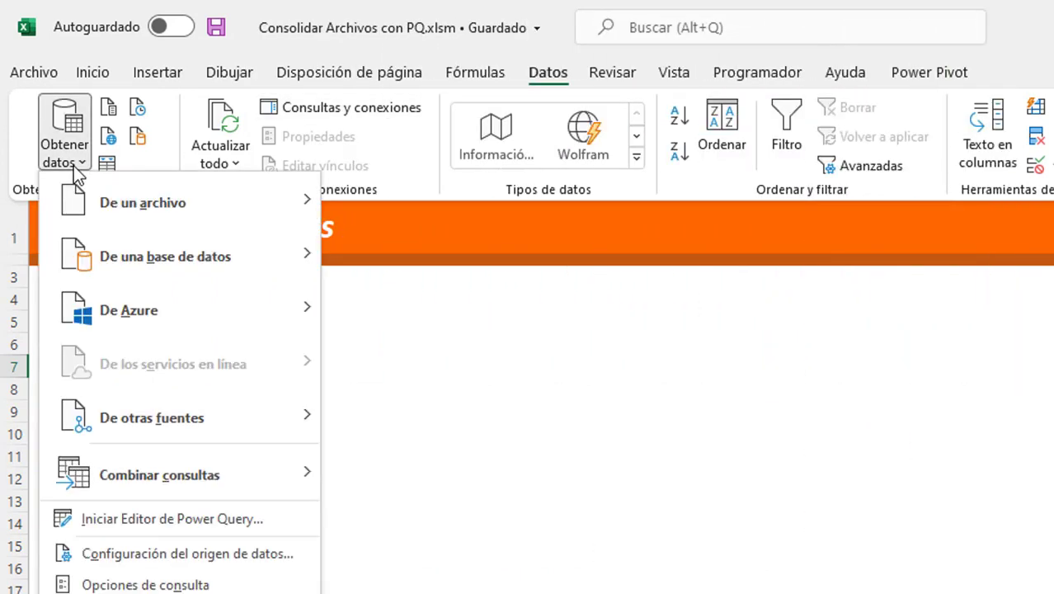
pyautogui.moveTo(143, 202)
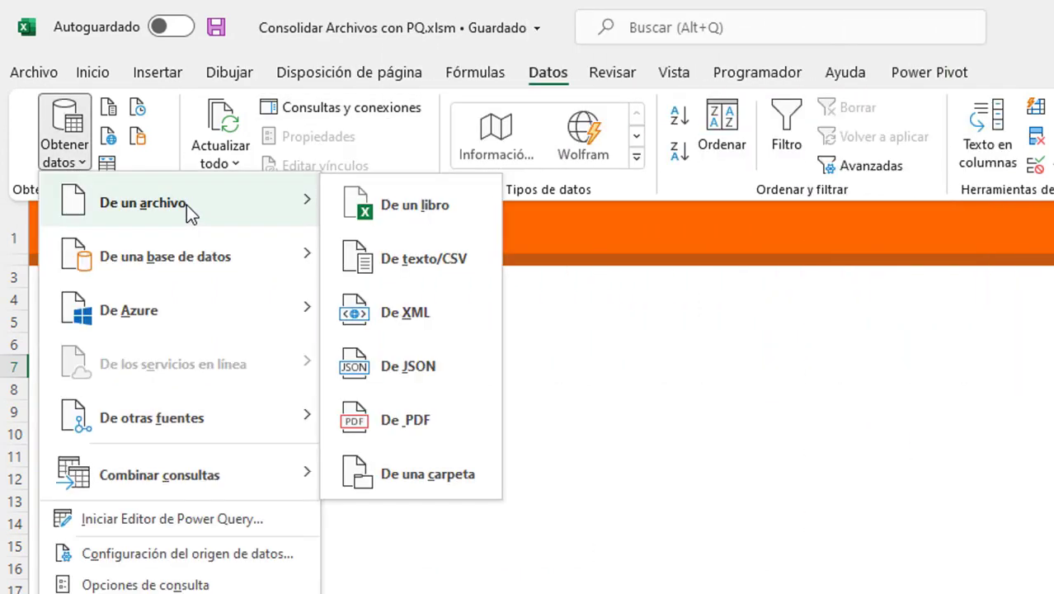
# Step: Import the desktop's Base Flujos folder and send its file list to Power Query for transforming
pyautogui.click(450, 485)
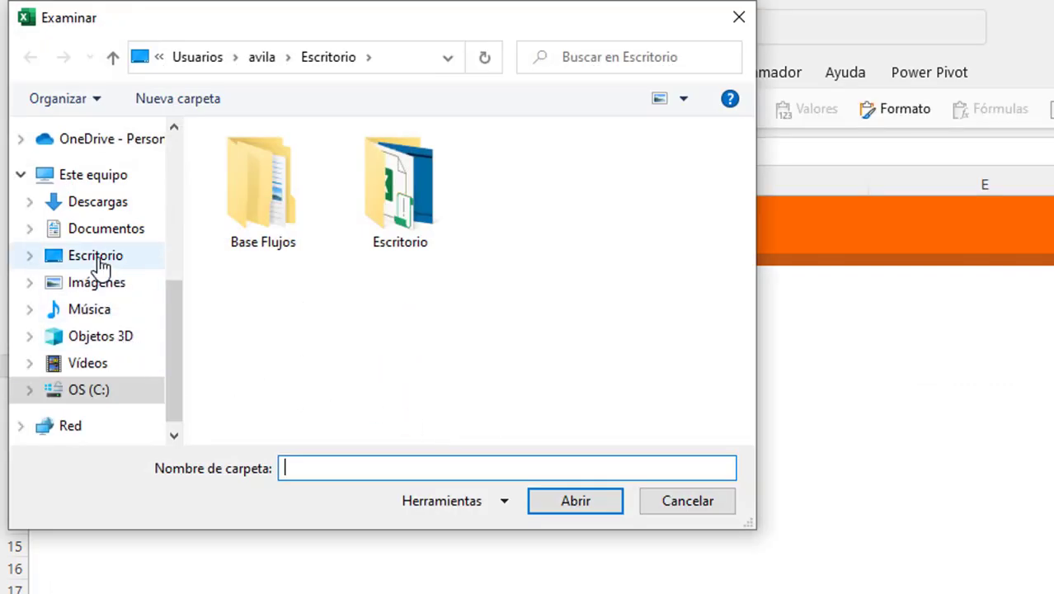
pyautogui.click(96, 256)
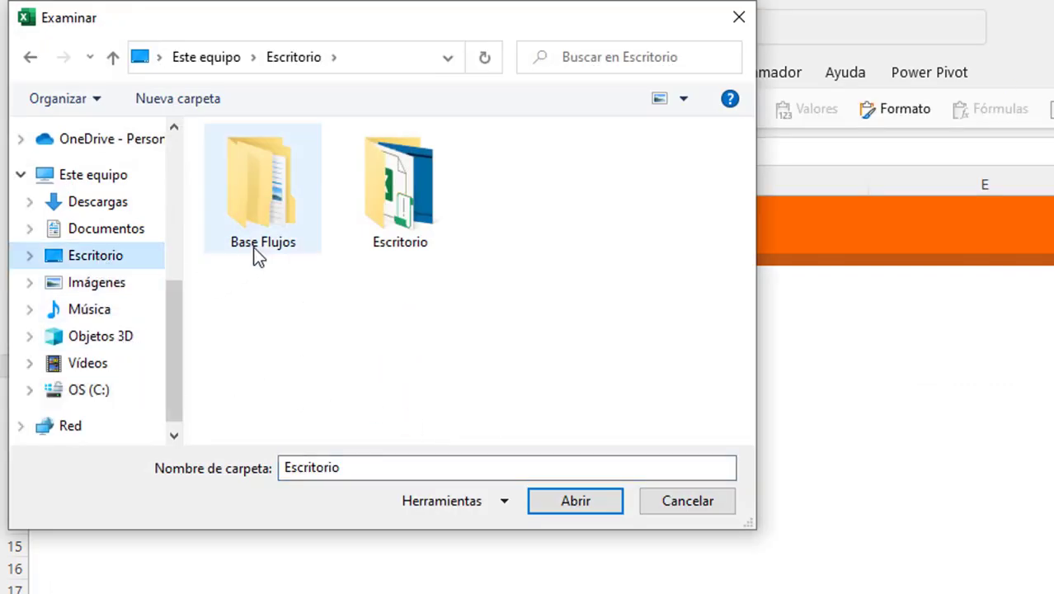
pyautogui.click(276, 218)
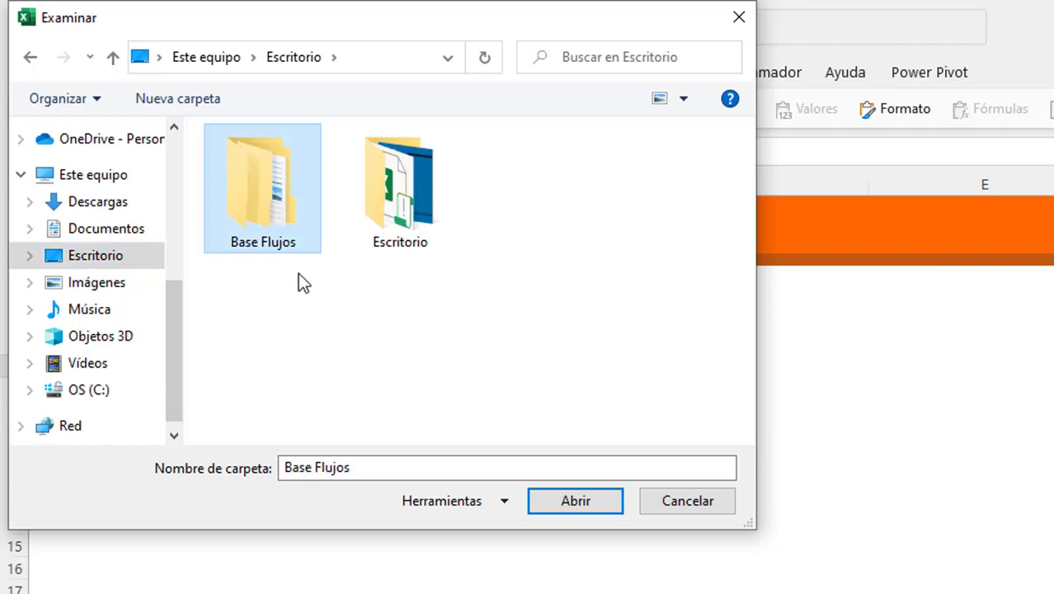
pyautogui.click(569, 500)
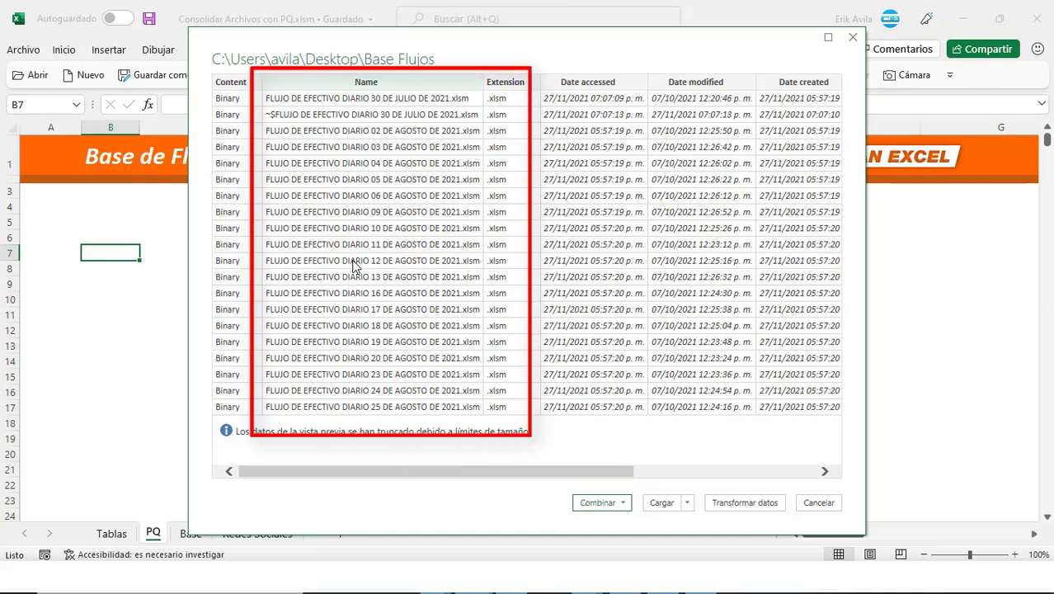
pyautogui.click(730, 505)
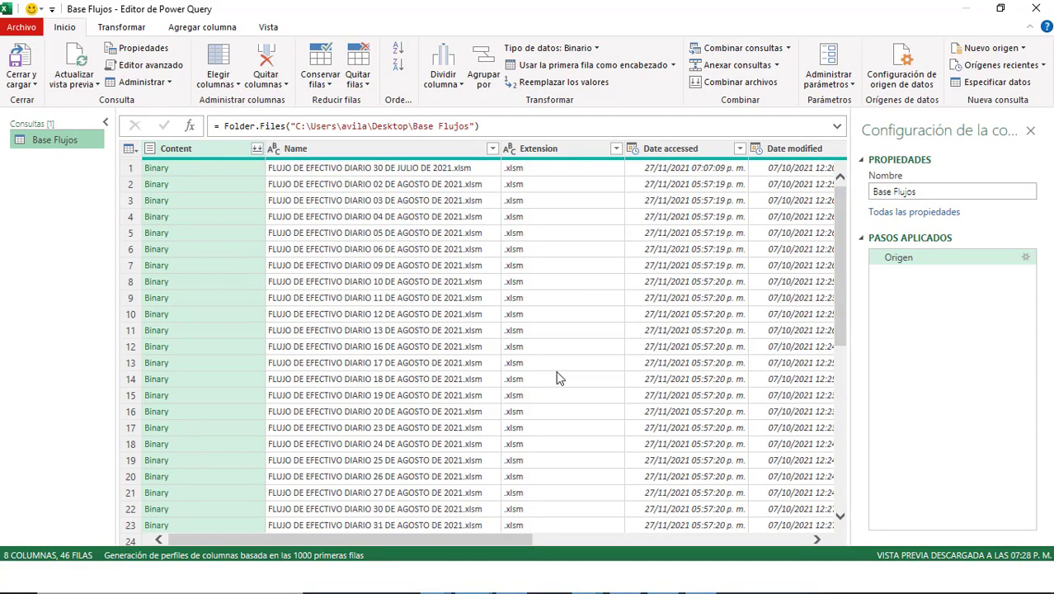
# Step: Select the Name and Content columns and apply Quitar otras columnas
pyautogui.click(506, 300)
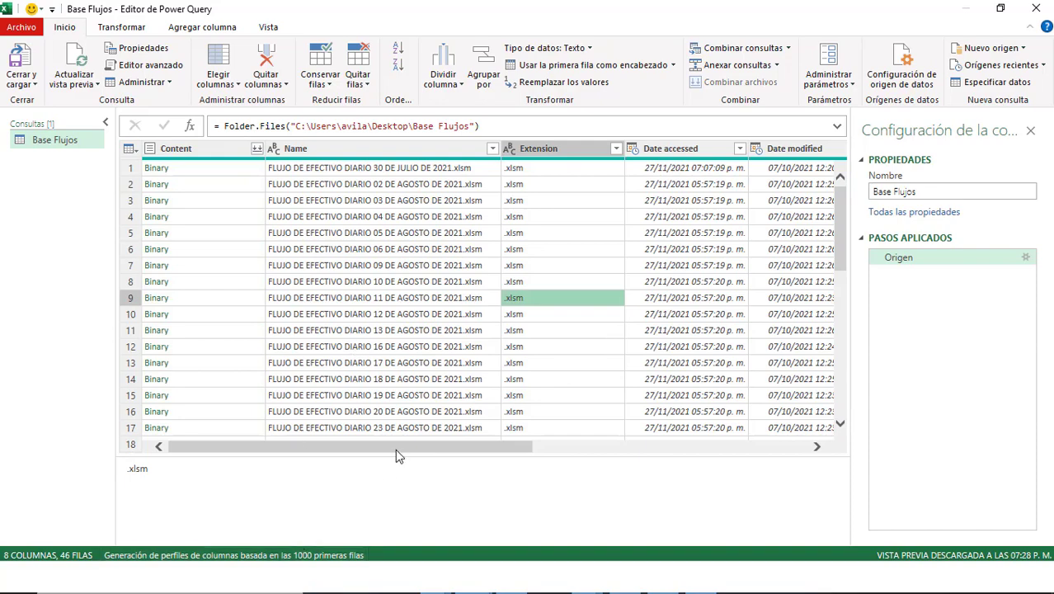
pyautogui.moveTo(395, 449); pyautogui.dragTo(231, 446)
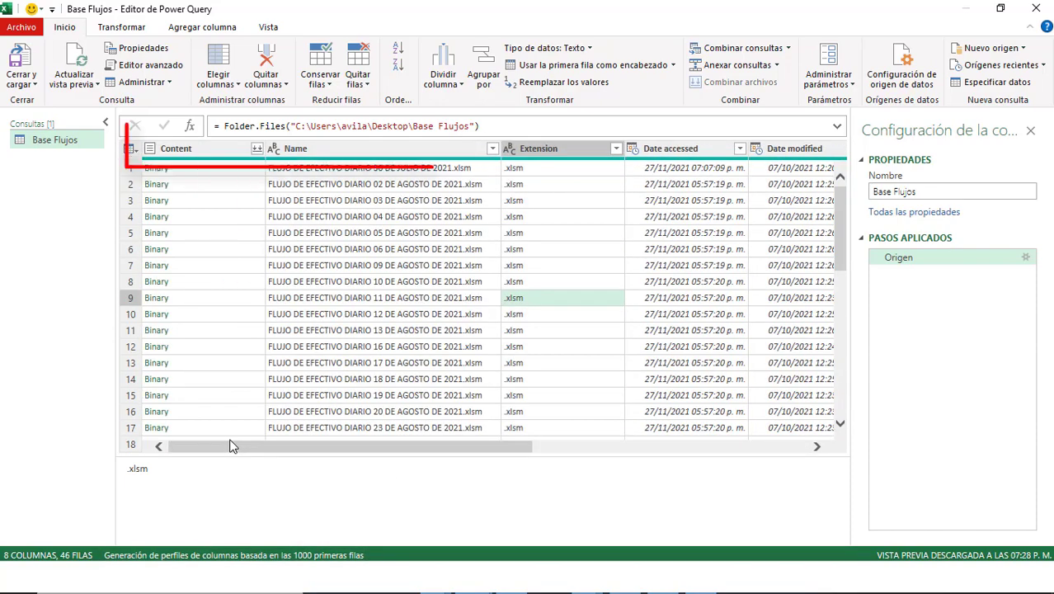
pyautogui.click(315, 149)
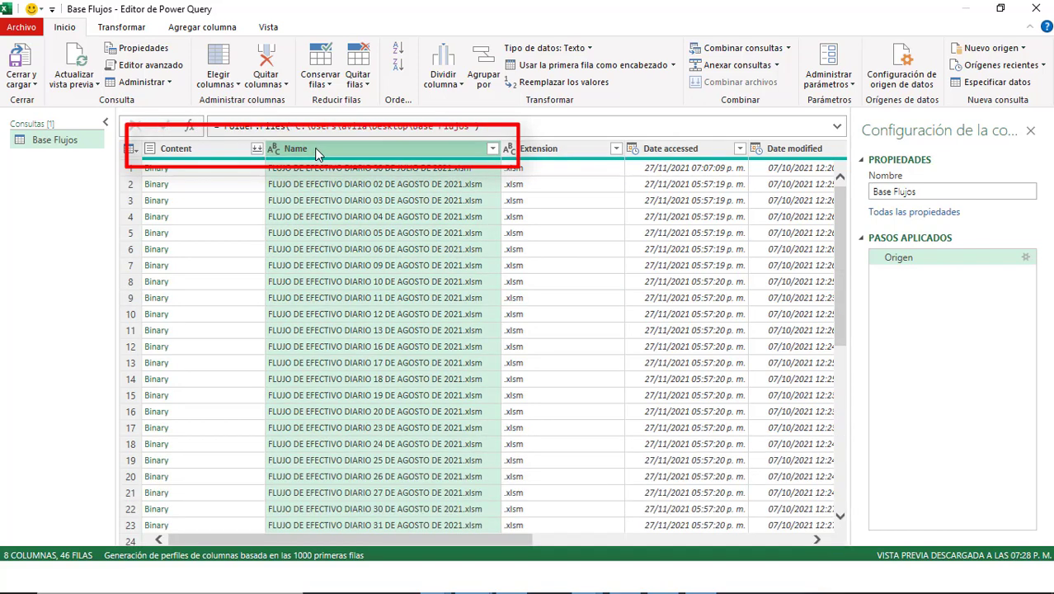
pyautogui.keyDown('ctrl'); pyautogui.click(214, 150); pyautogui.keyUp('ctrl')
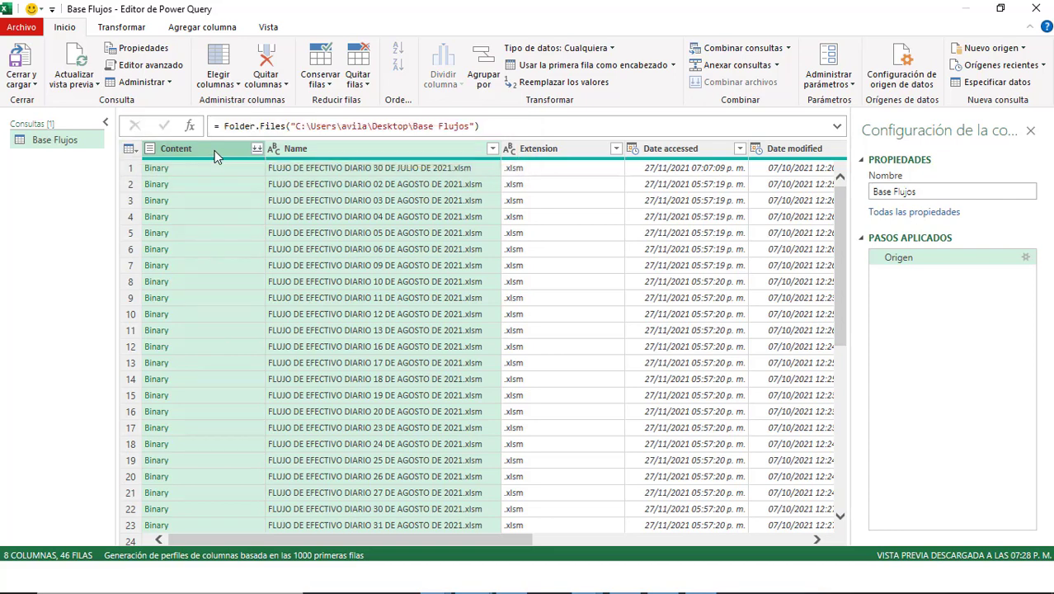
pyautogui.rightClick(294, 149)
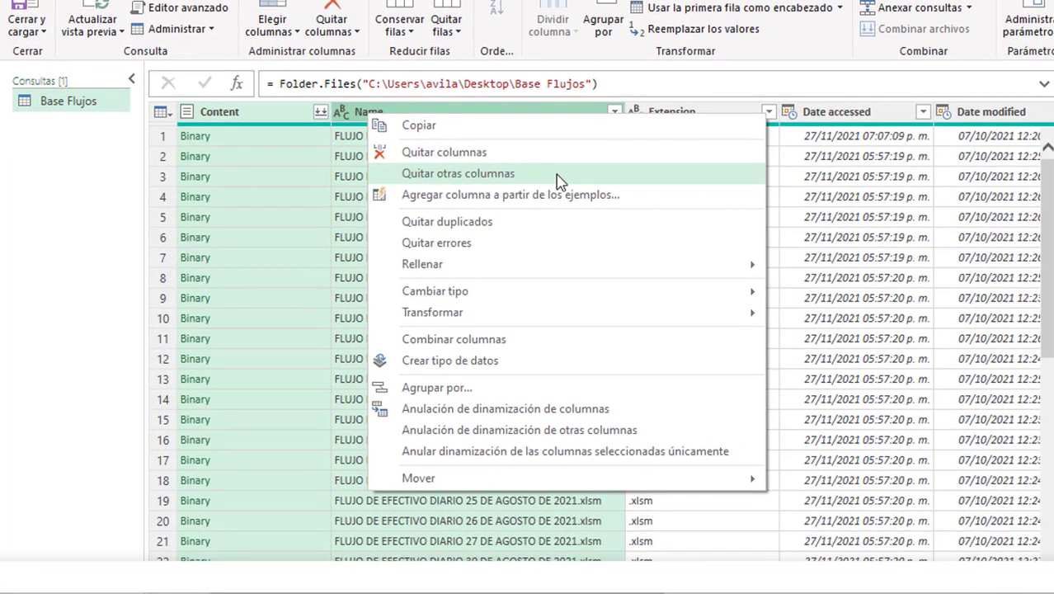
pyautogui.click(561, 181)
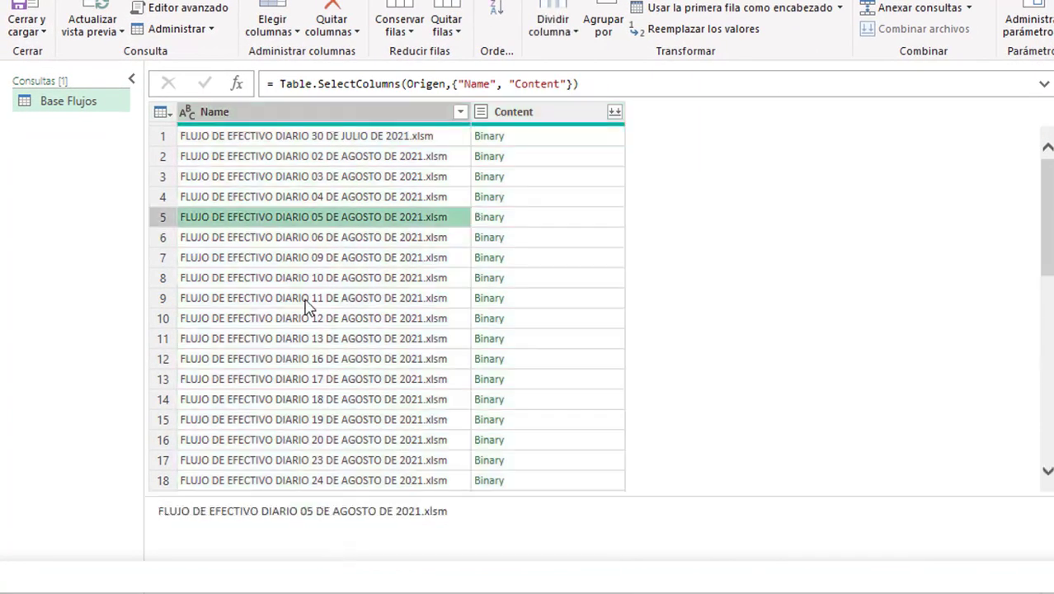
# Step: Review the Name column's file names, such as 02, 03, 06, 10 and 20 DE AGOSTO
pyautogui.click(343, 179)
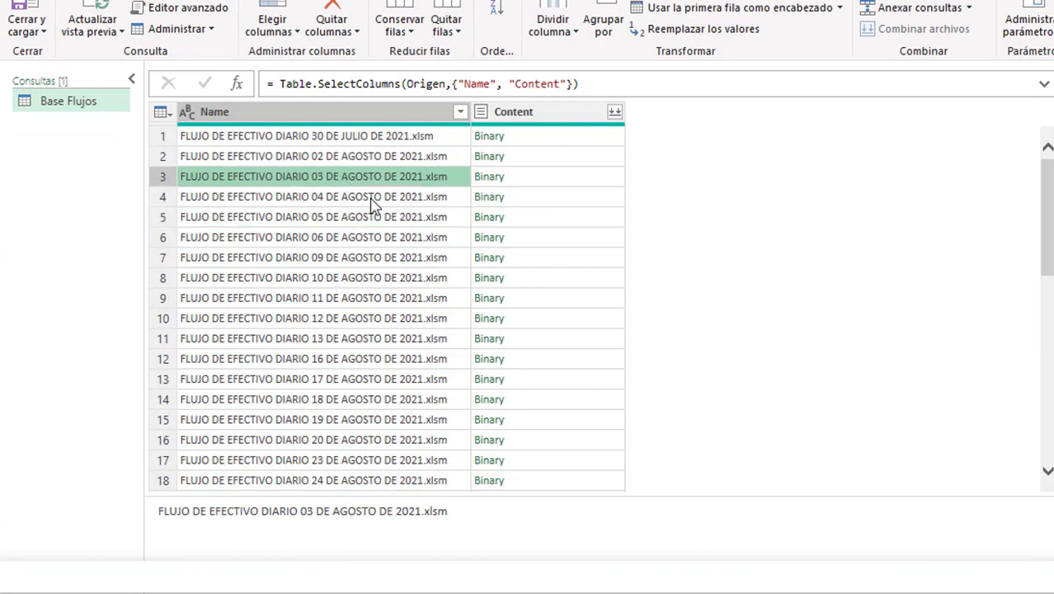
pyautogui.click(396, 273)
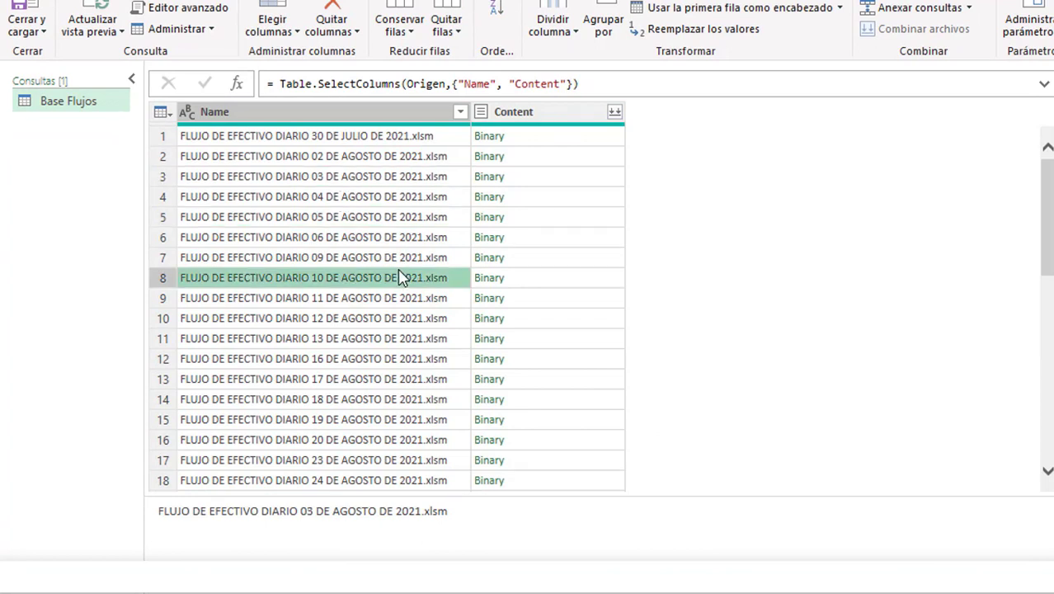
pyautogui.click(393, 161)
pyautogui.click(398, 114)
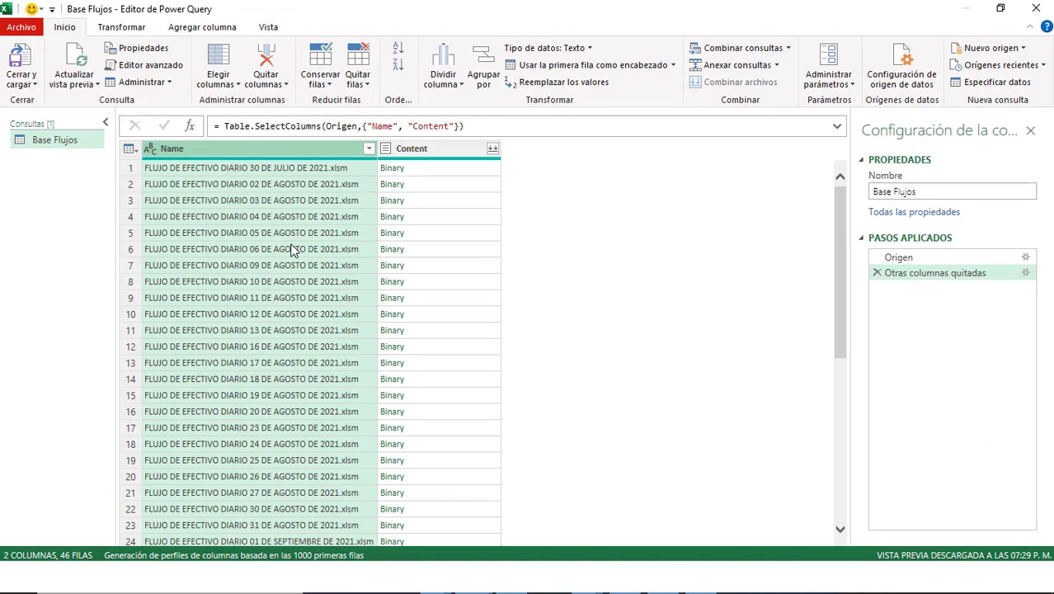
pyautogui.scroll(-5, 291, 252)
pyautogui.click(290, 245)
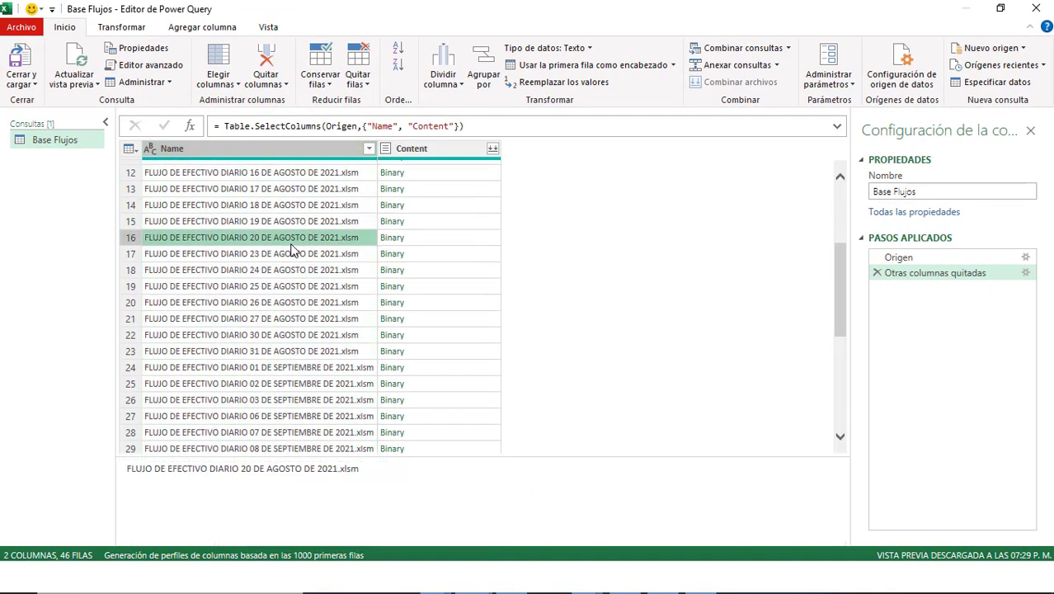
pyautogui.scroll(-3, 291, 252)
pyautogui.scroll(-3, 290, 252)
pyautogui.scroll(5, 290, 250)
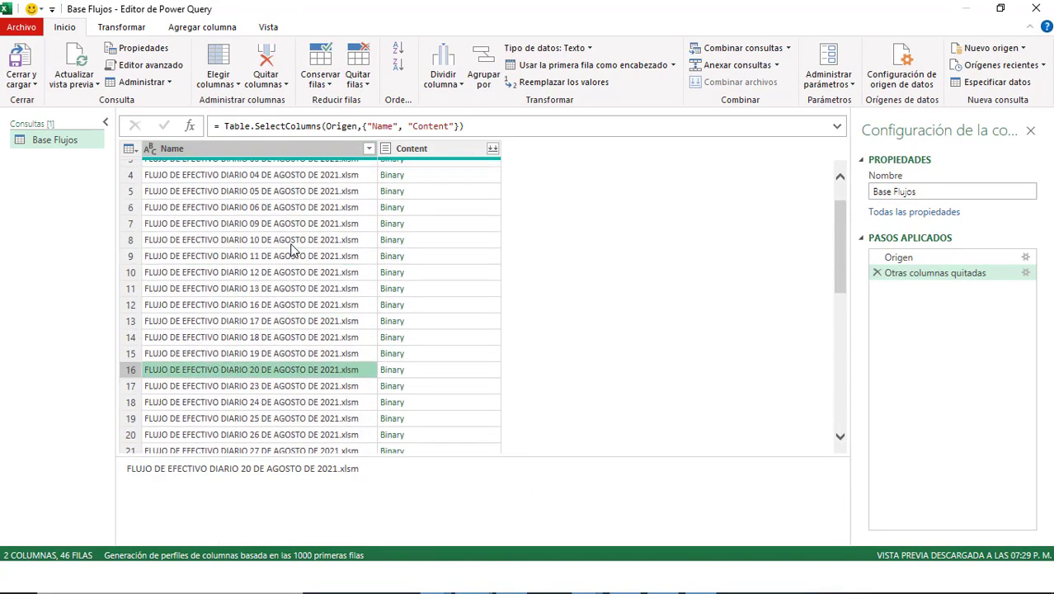
pyautogui.scroll(1, 290, 250)
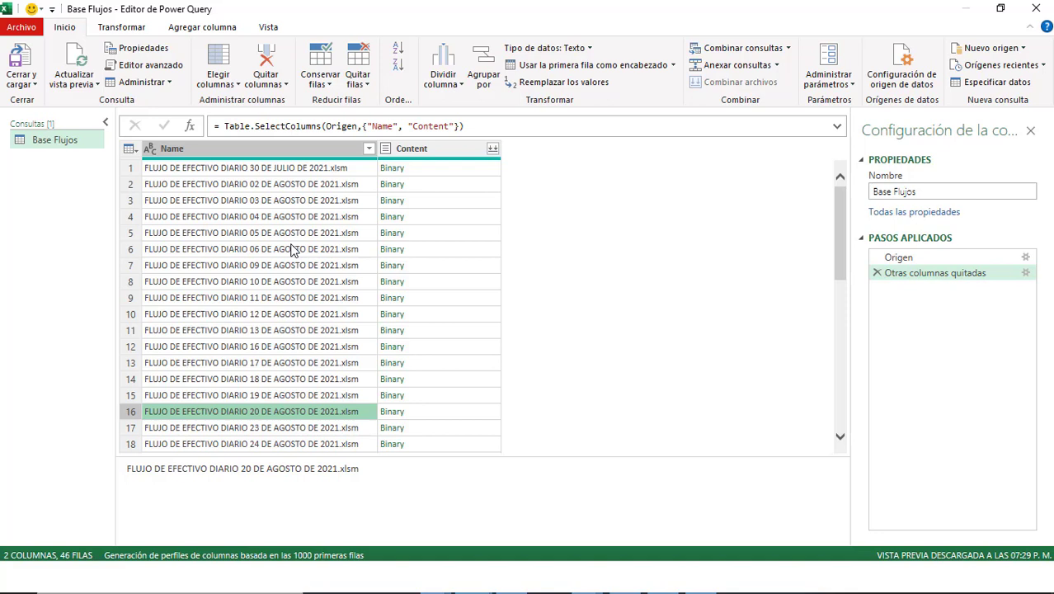
pyautogui.click(290, 249)
pyautogui.click(301, 157)
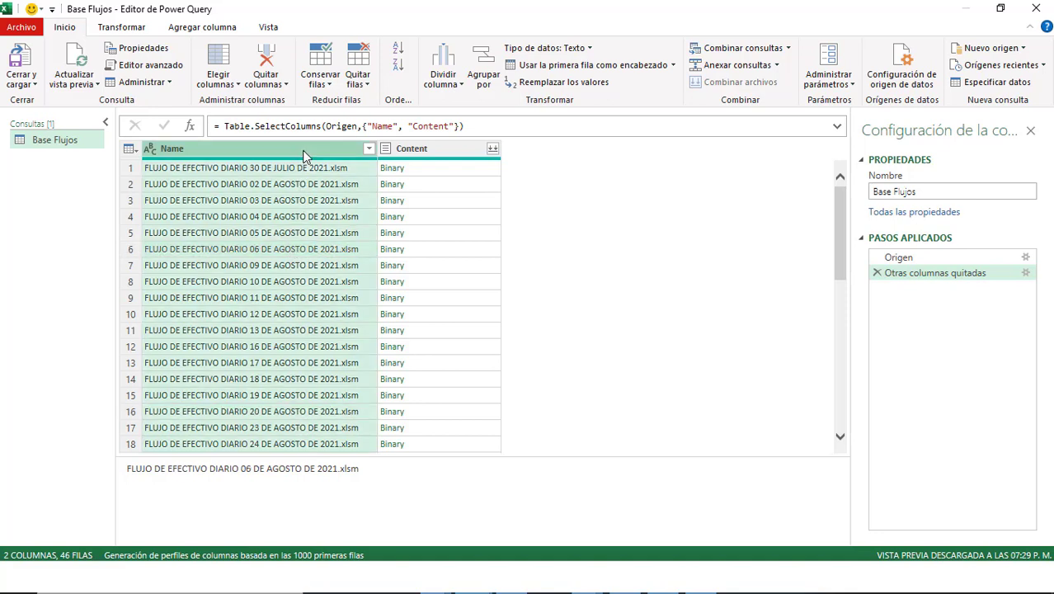
pyautogui.click(335, 323)
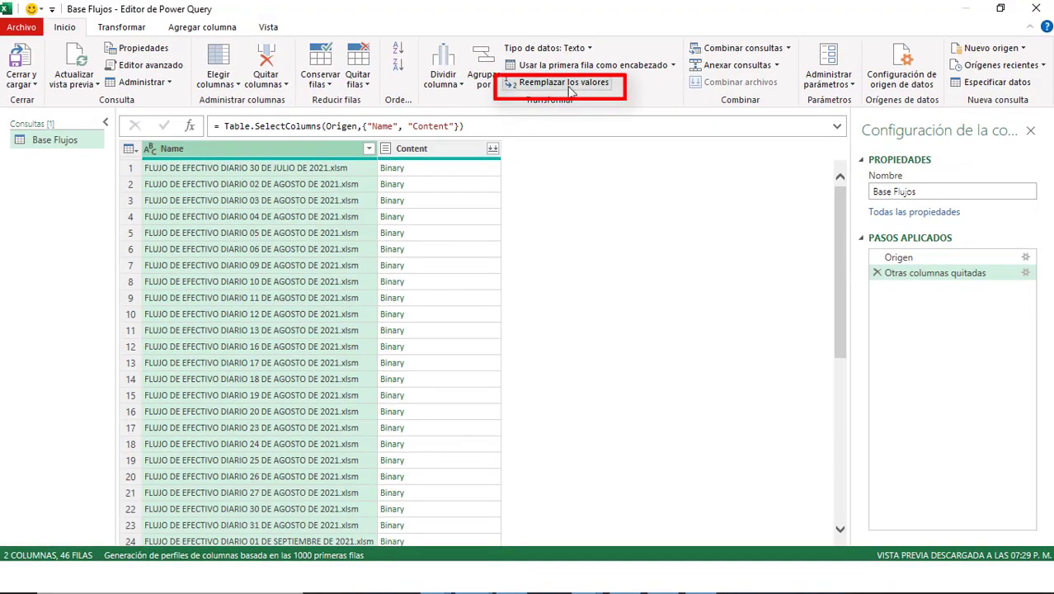
# Step: Replace '.xlsm' with nothing in the Name column
pyautogui.click(568, 84)
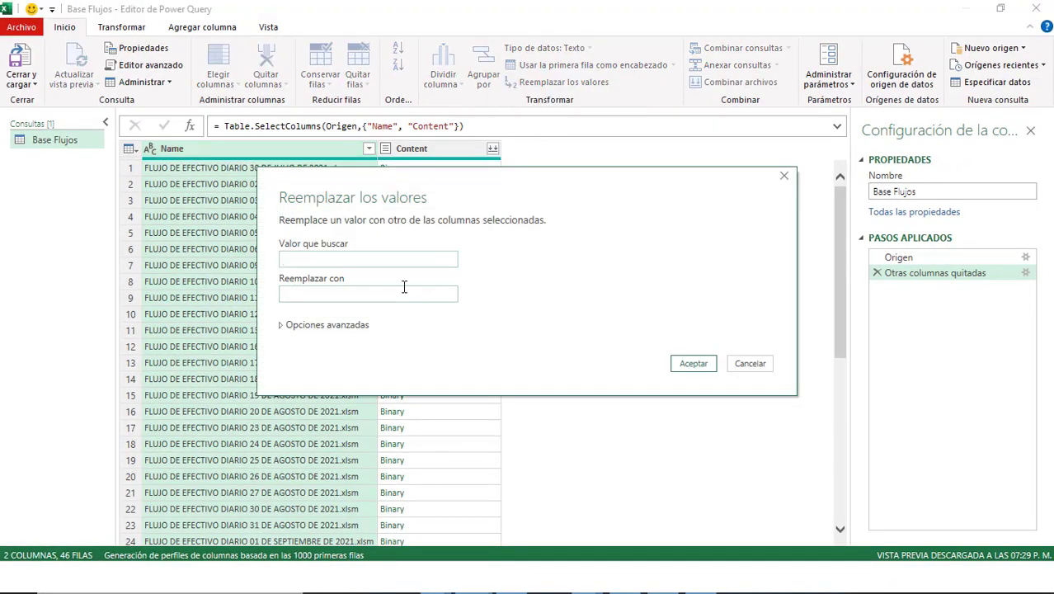
pyautogui.write('.xlsm')
pyautogui.click(380, 294)
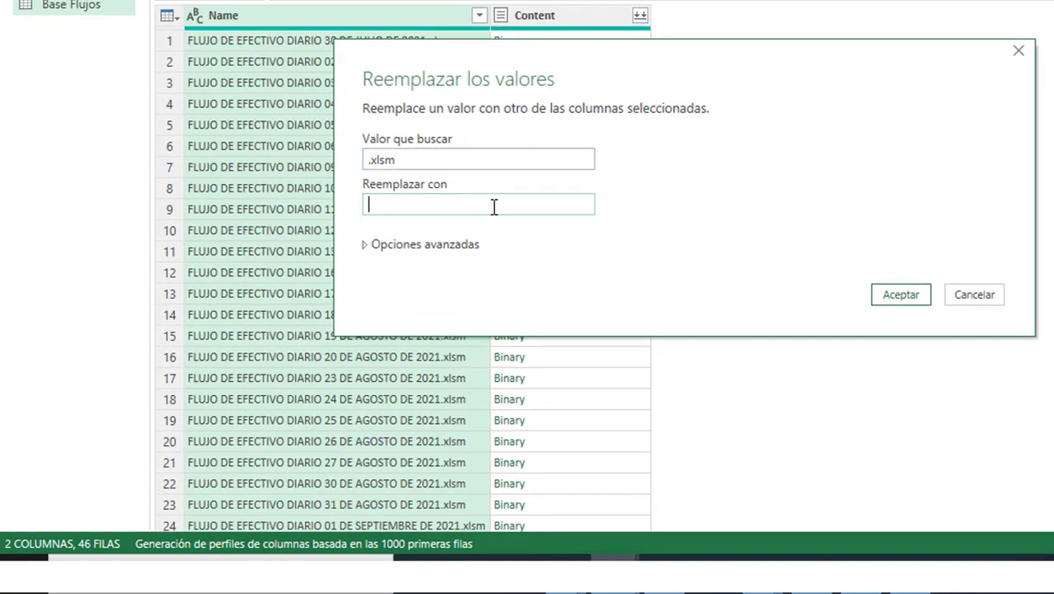
pyautogui.click(886, 297)
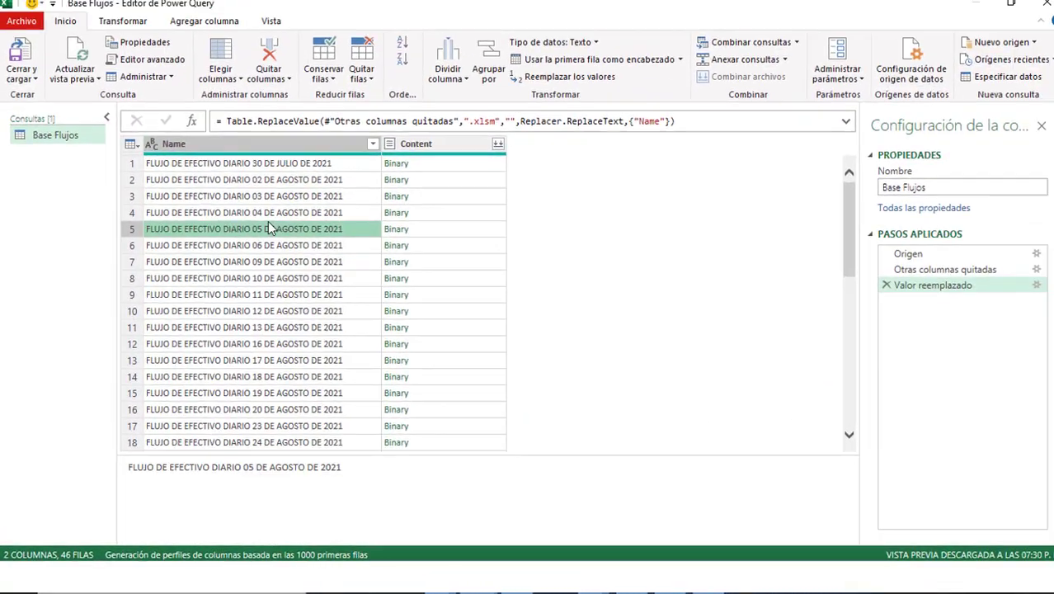
# Step: Copy the 'FLUJO DE EFECTIVO DIARIO' prefix and replace it with nothing in Name
pyautogui.click(287, 179)
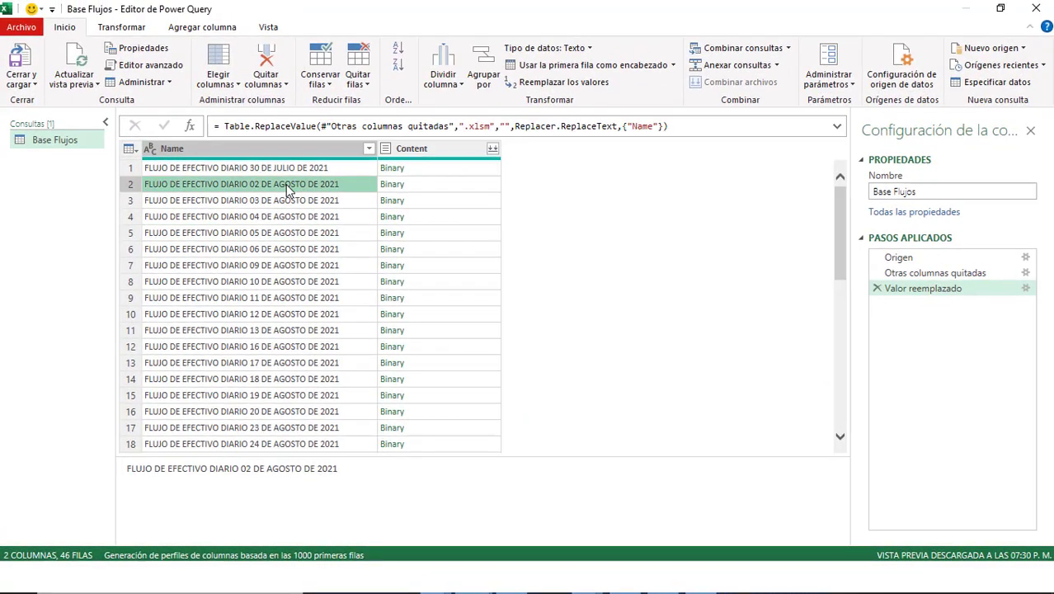
pyautogui.click(242, 469)
pyautogui.moveTo(241, 470); pyautogui.dragTo(124, 468)
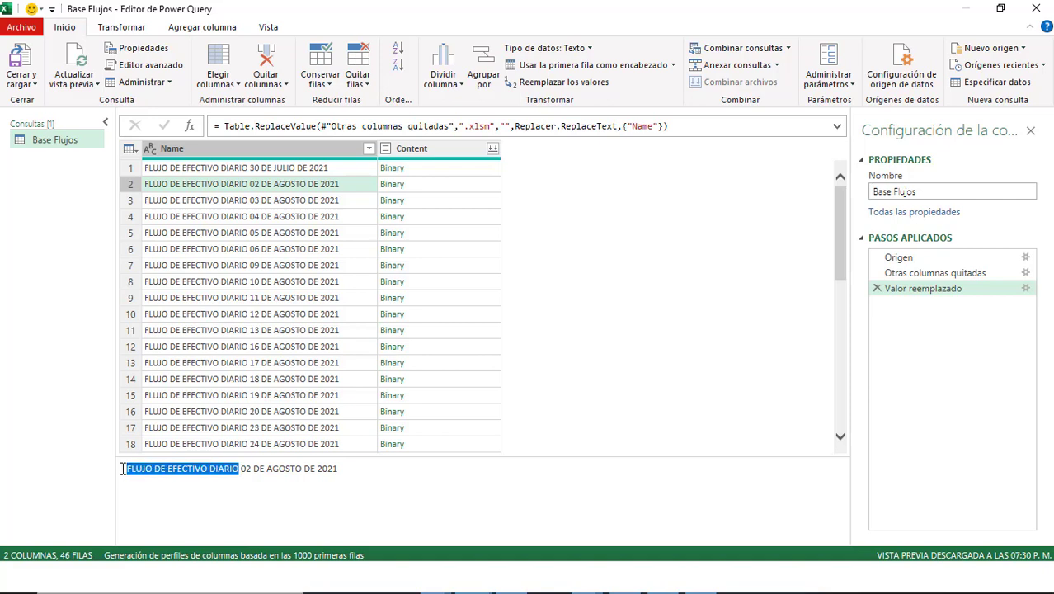
pyautogui.click(563, 82)
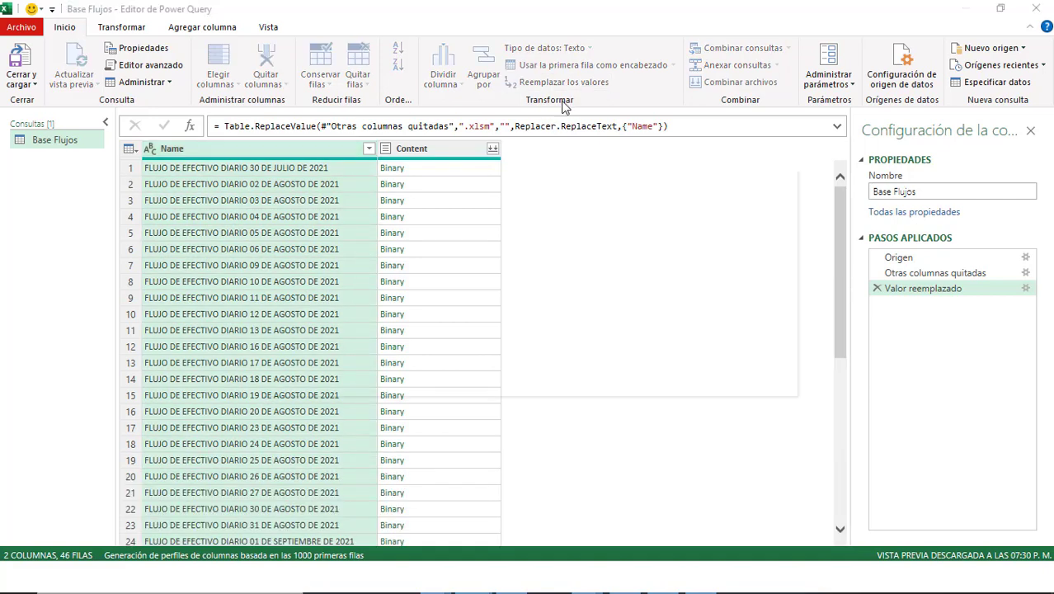
pyautogui.write('FLUJO DE EFECTIVO DIARIO')
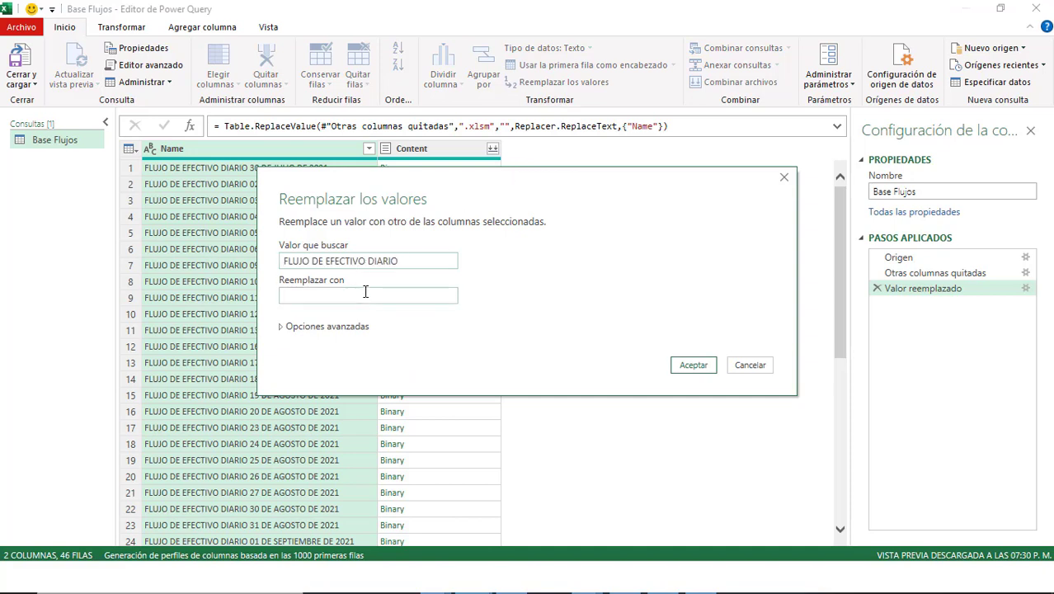
pyautogui.click(702, 365)
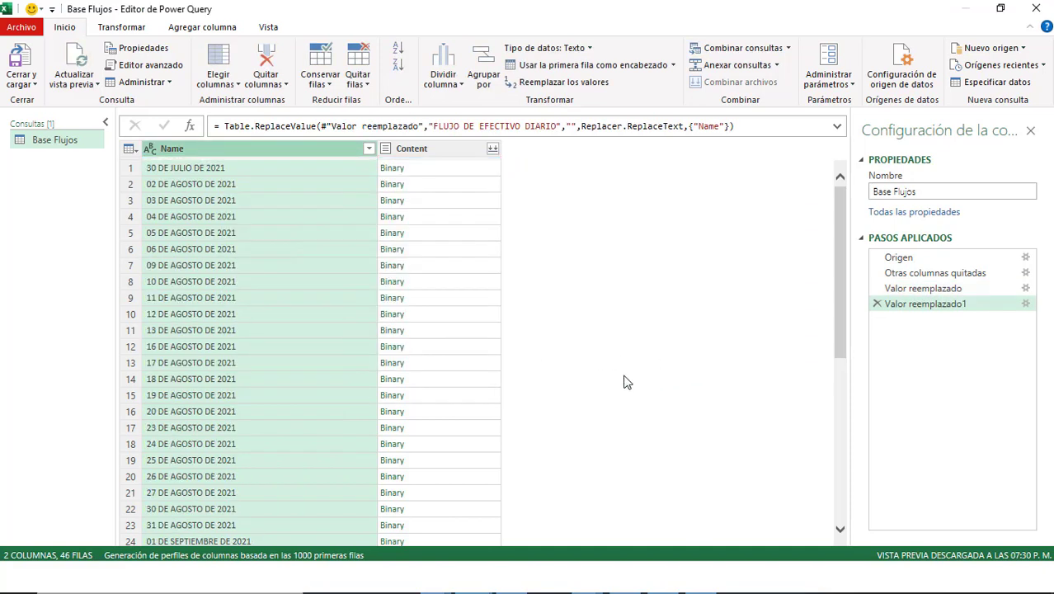
pyautogui.click(291, 237)
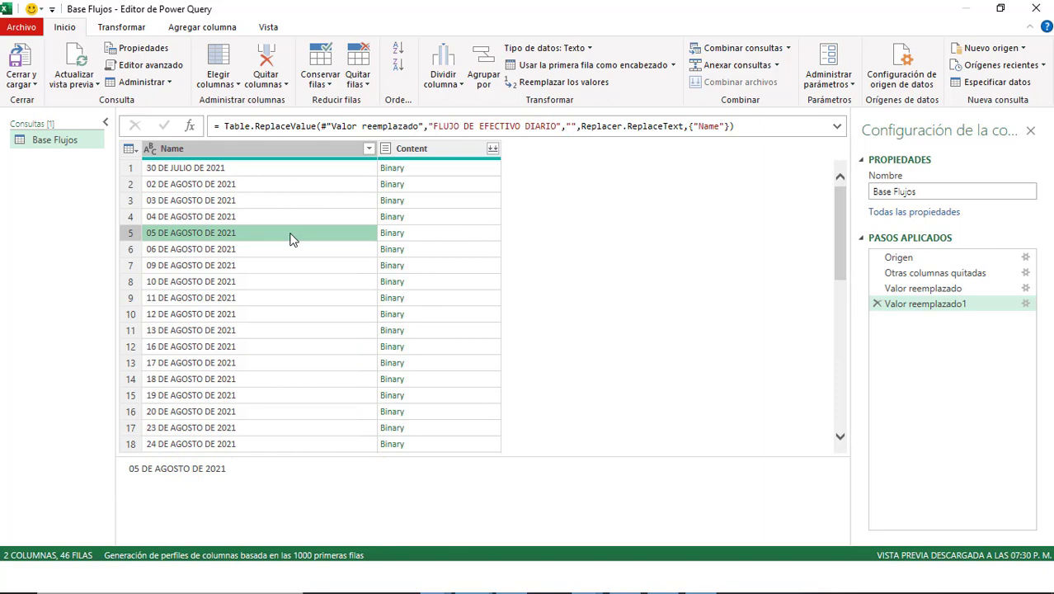
pyautogui.click(315, 155)
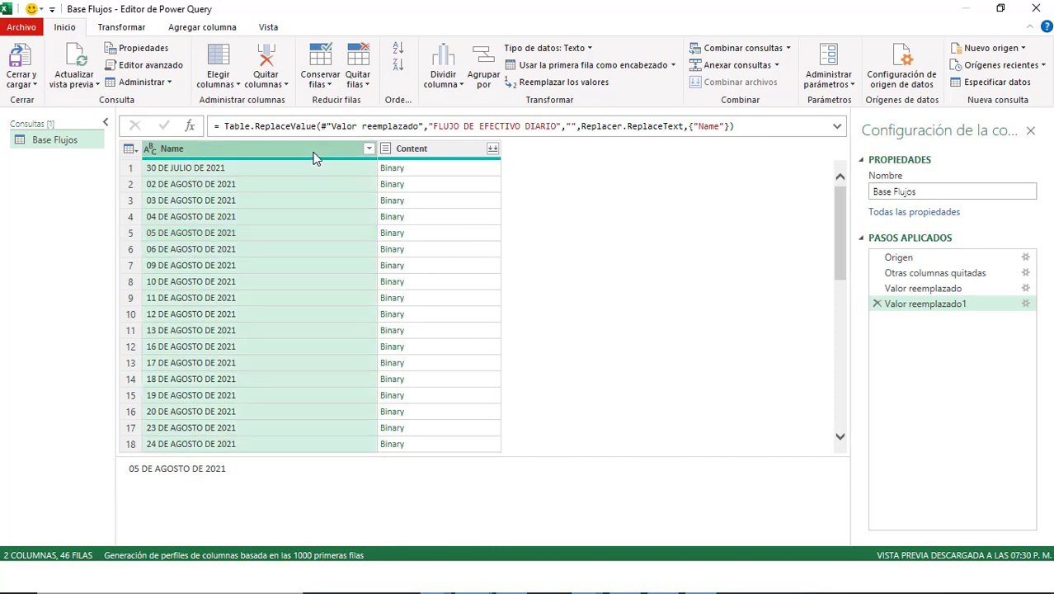
# Step: Parse the Name column as dates using Transformar > Fecha > Analizar
pyautogui.click(121, 28)
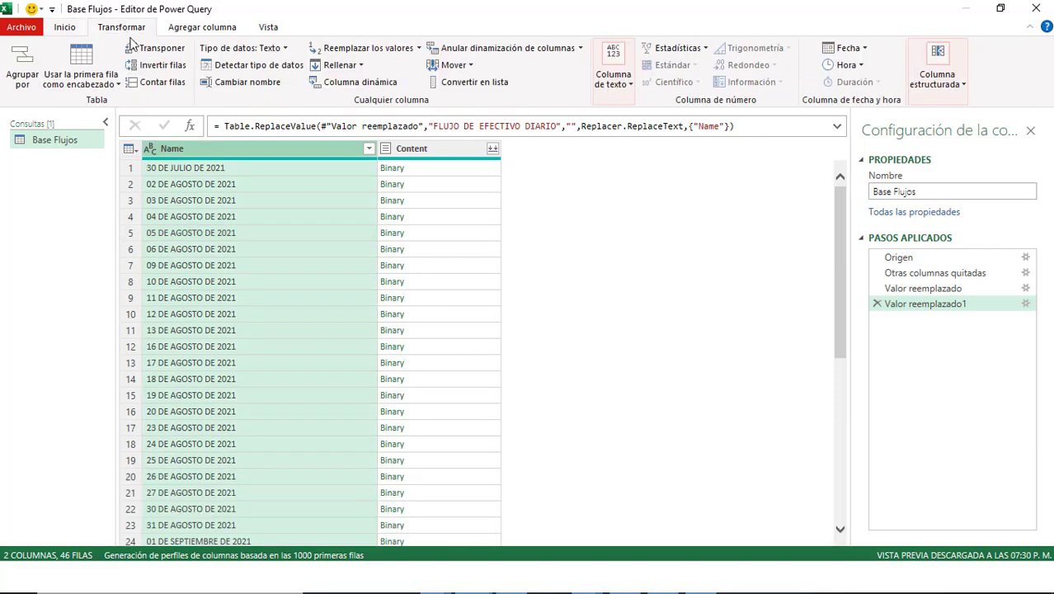
pyautogui.click(841, 54)
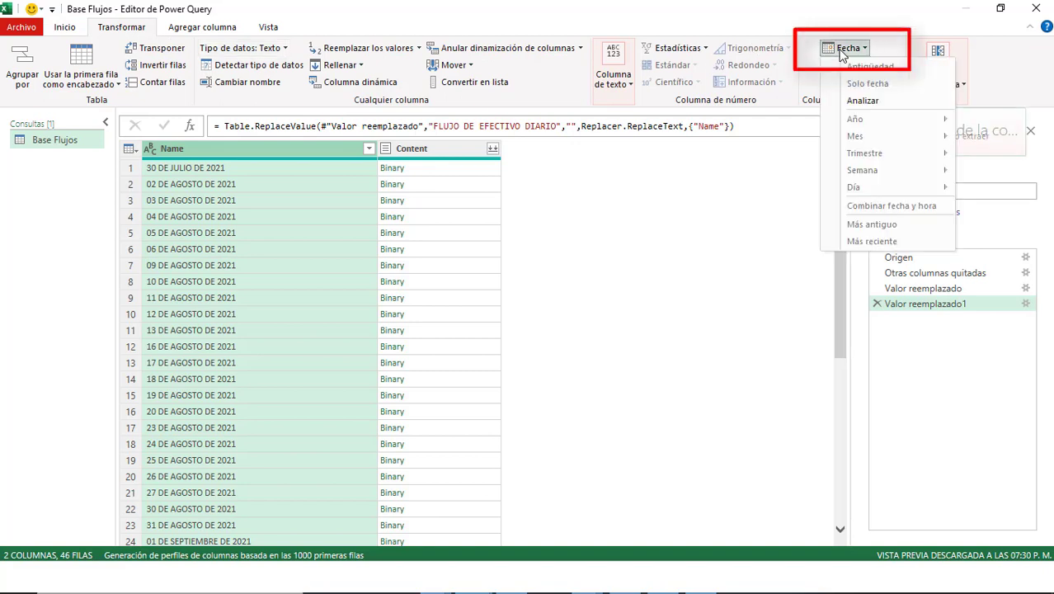
pyautogui.click(857, 109)
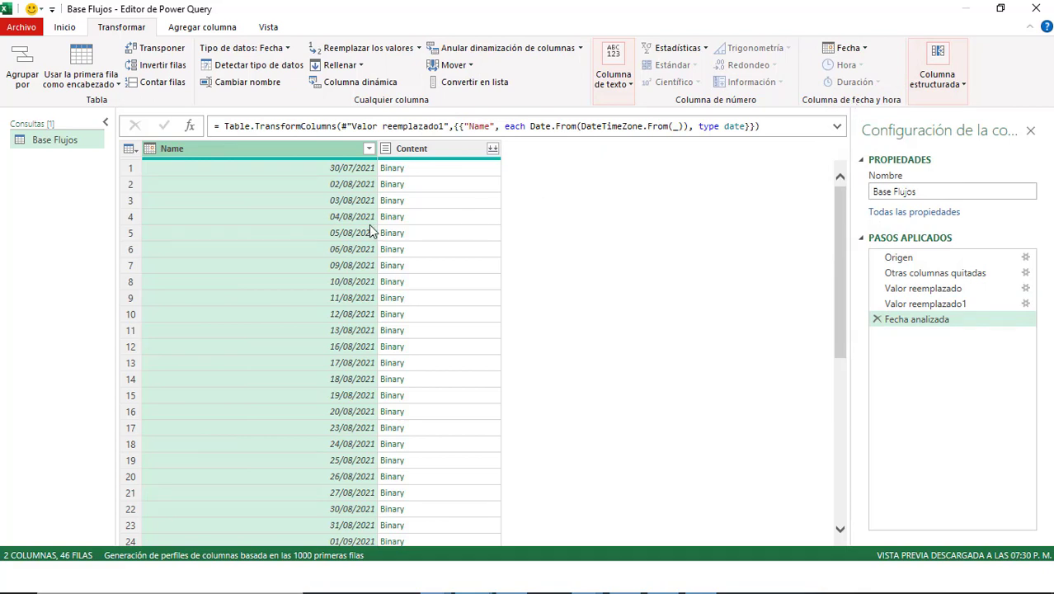
pyautogui.click(353, 218)
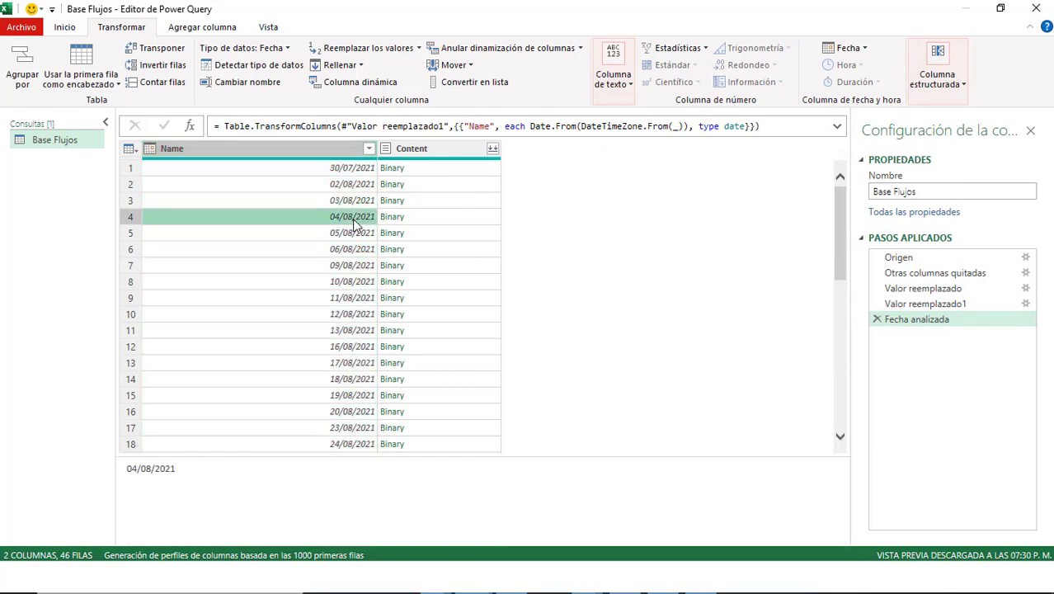
# Step: Browse the Name filter's date list without filtering, then preview the first date and its content
pyautogui.click(368, 149)
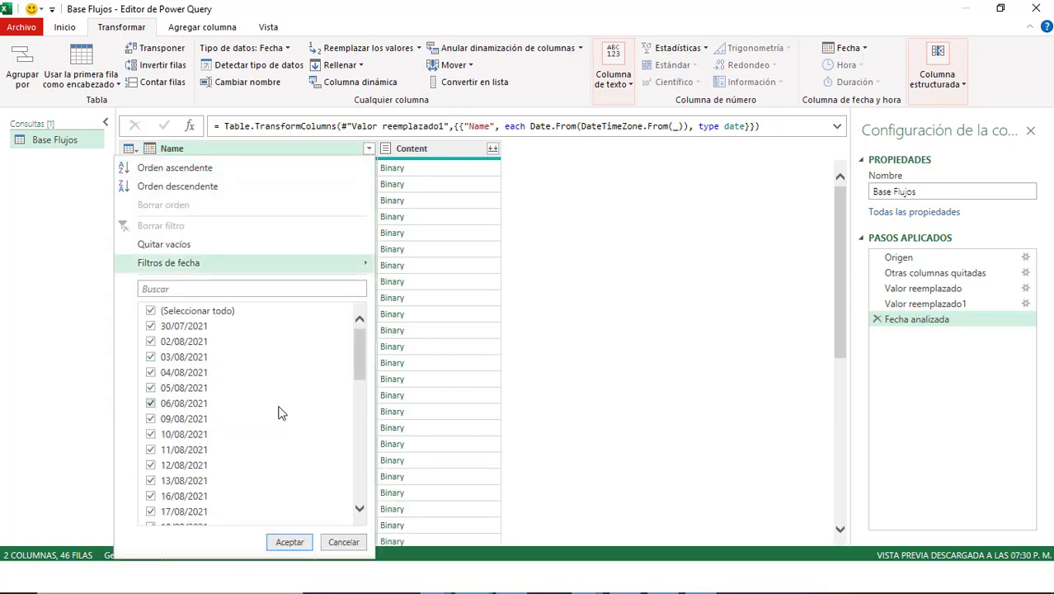
pyautogui.scroll(-3, 279, 412)
pyautogui.scroll(-3, 278, 412)
pyautogui.scroll(-4, 279, 412)
pyautogui.scroll(-1, 279, 413)
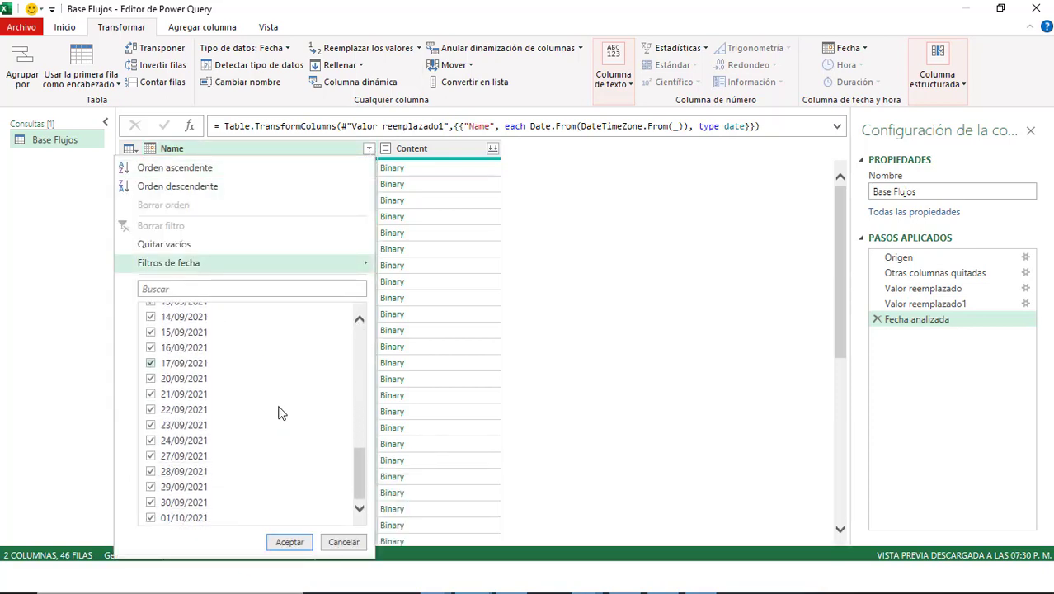
pyautogui.scroll(3, 279, 412)
pyautogui.scroll(3, 279, 412)
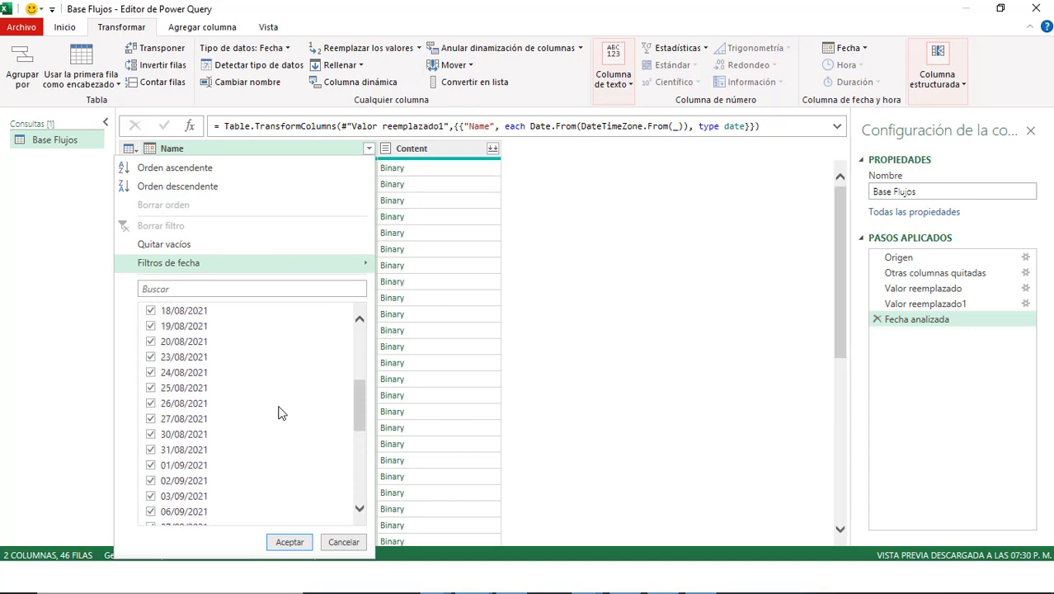
pyautogui.scroll(4, 279, 412)
pyautogui.scroll(1, 279, 412)
pyautogui.press('Escape')
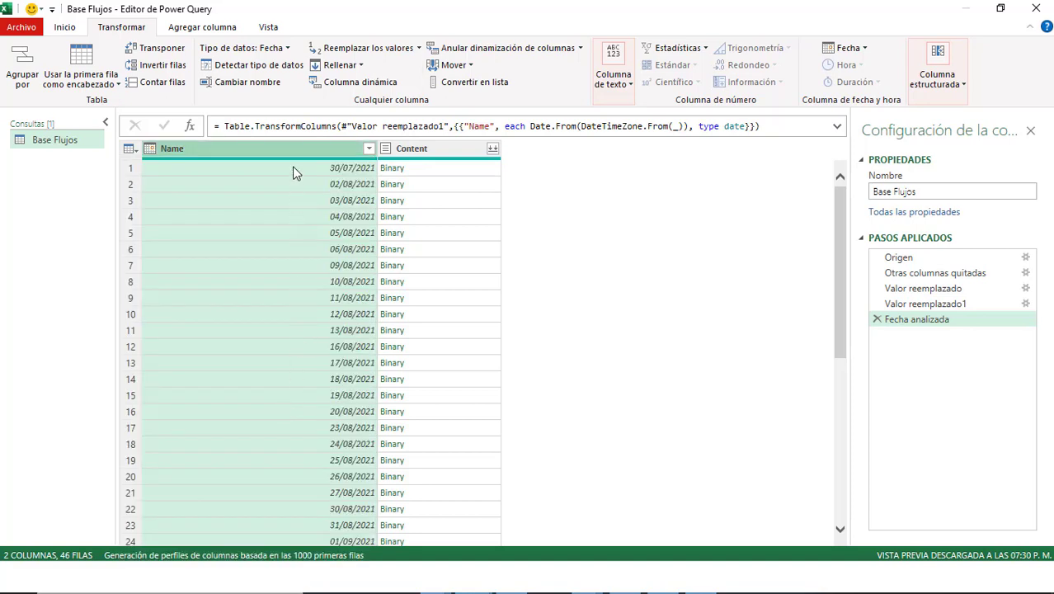
pyautogui.click(292, 167)
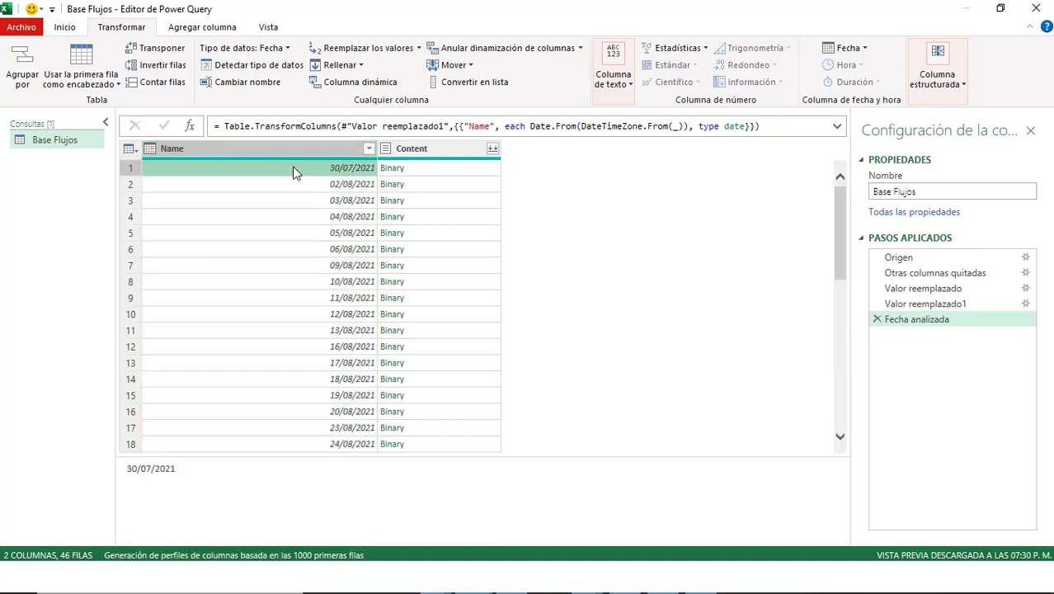
pyautogui.click(498, 170)
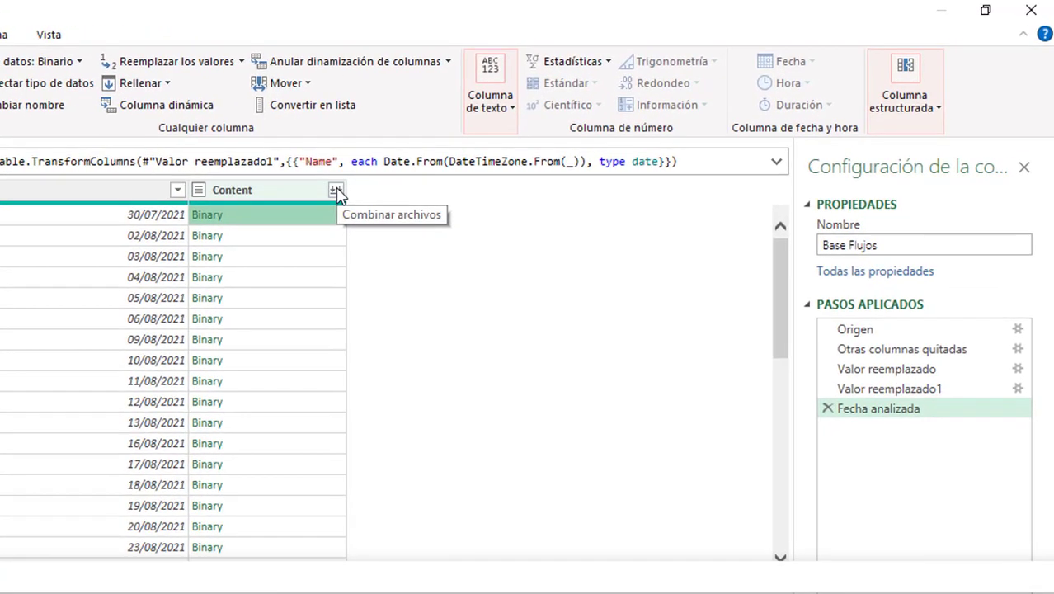
# Step: Combine the Content files from their Flujo sheet, then inspect the ACTINVER value in Column2
pyautogui.click(383, 177)
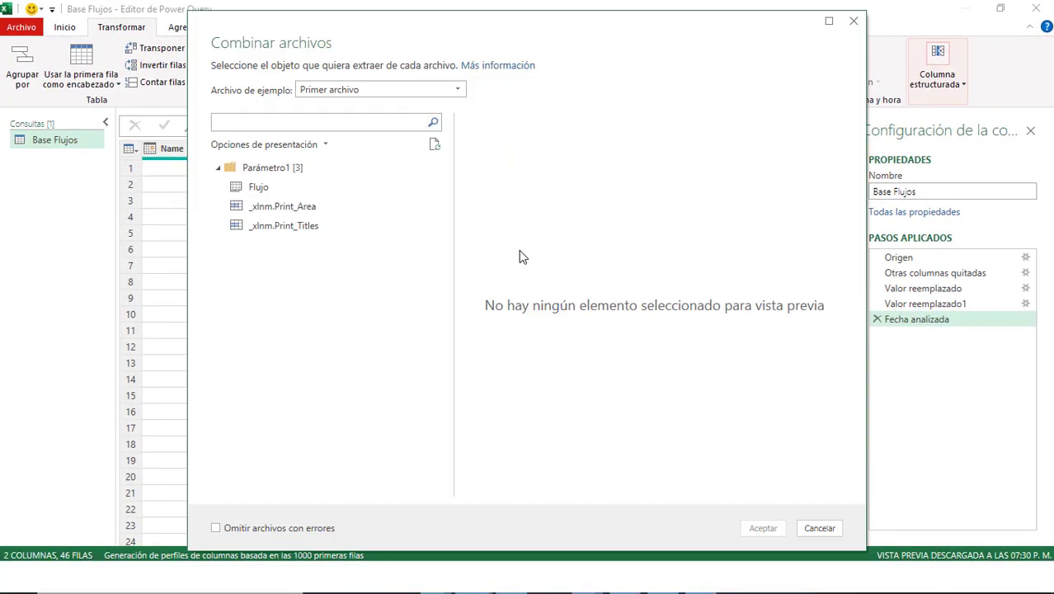
pyautogui.click(258, 187)
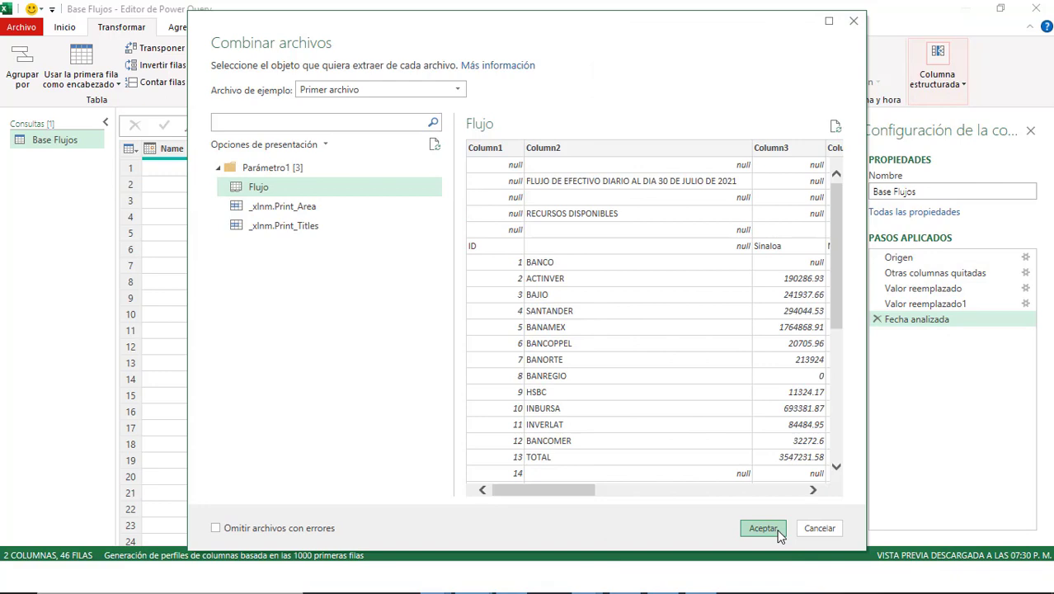
pyautogui.click(763, 528)
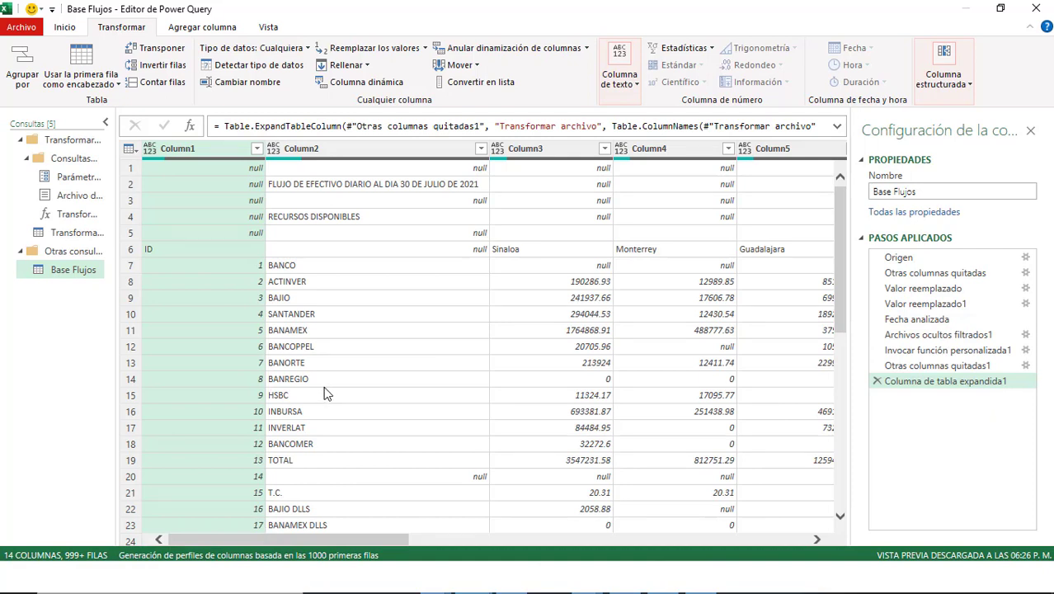
pyautogui.click(347, 280)
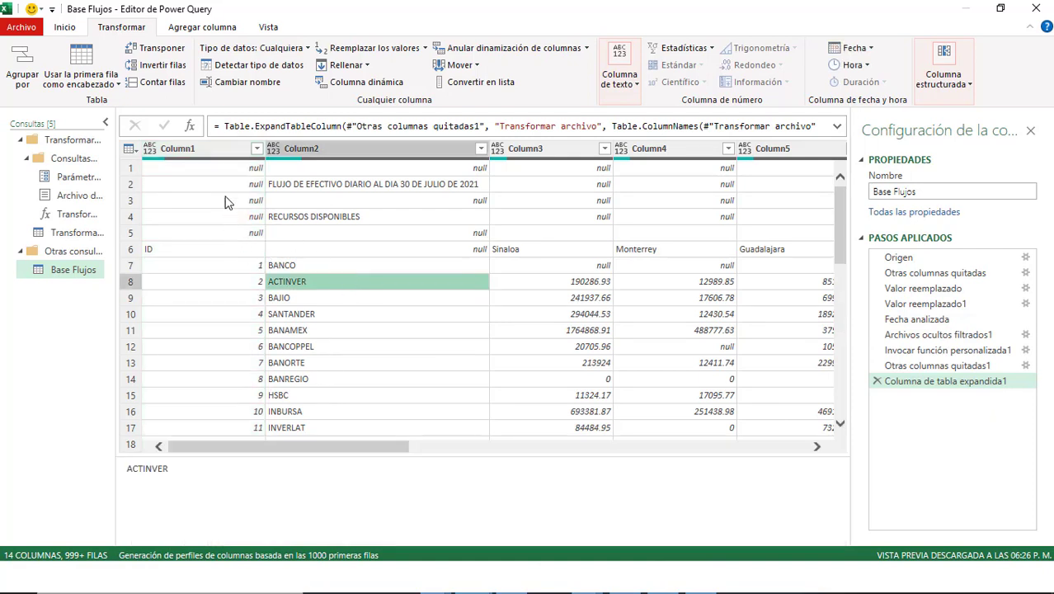
pyautogui.moveTo(355, 447)
pyautogui.mouseDown()
pyautogui.moveTo(798, 454)
pyautogui.moveTo(333, 437)
pyautogui.mouseUp()
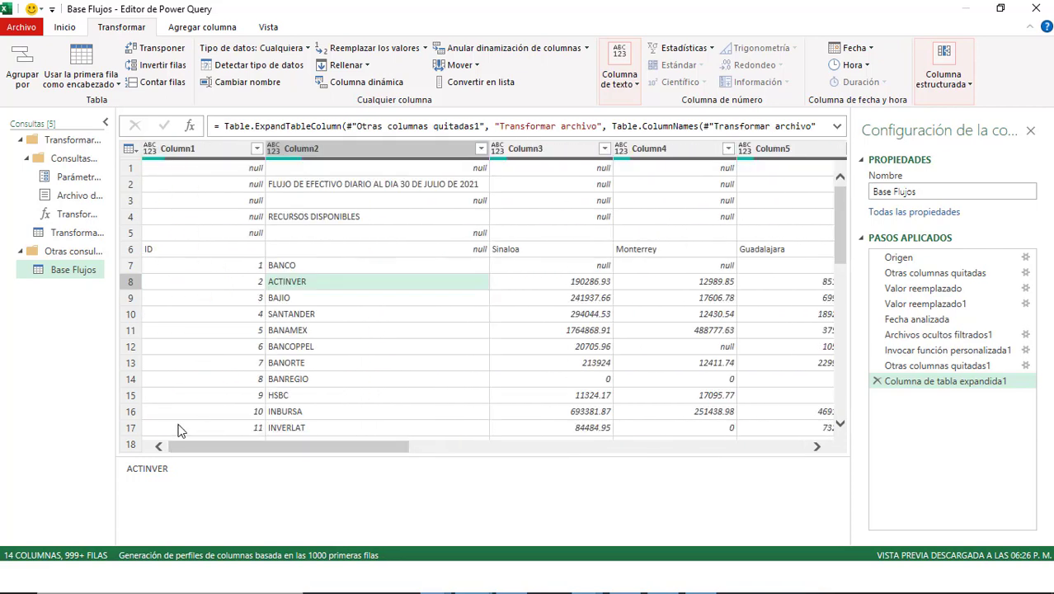
# Step: Step through each applied step from Origen to the final expanded table
pyautogui.click(935, 258)
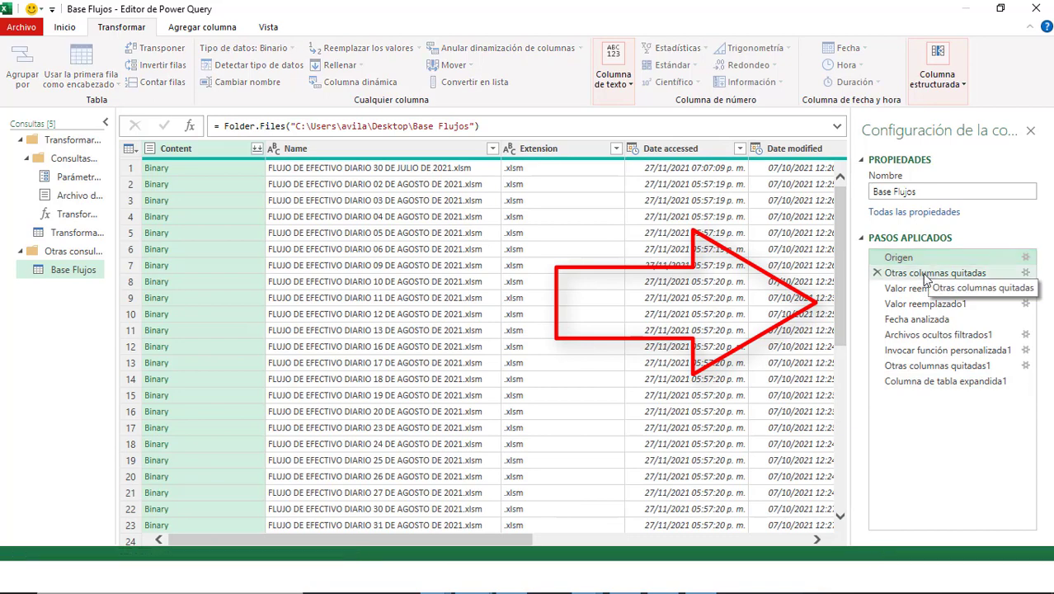
pyautogui.click(923, 273)
pyautogui.click(913, 289)
pyautogui.click(911, 304)
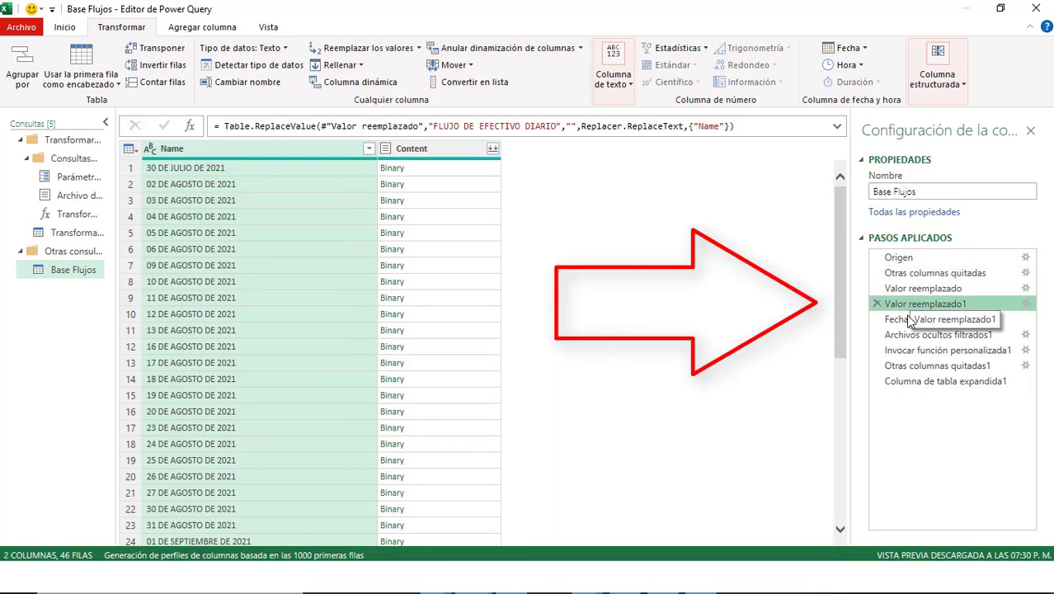
pyautogui.click(907, 319)
pyautogui.click(899, 334)
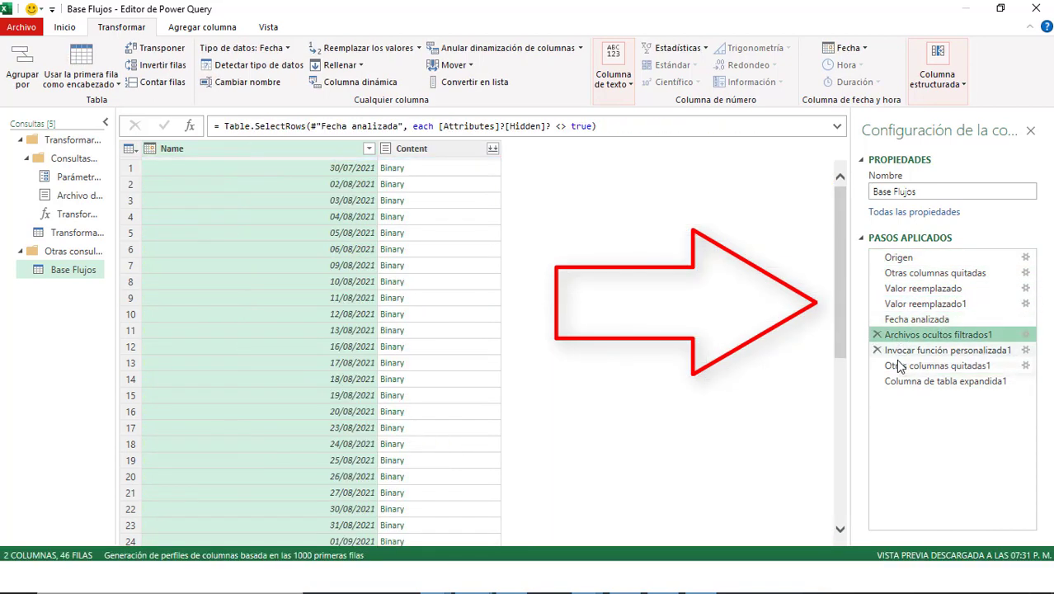
pyautogui.click(917, 381)
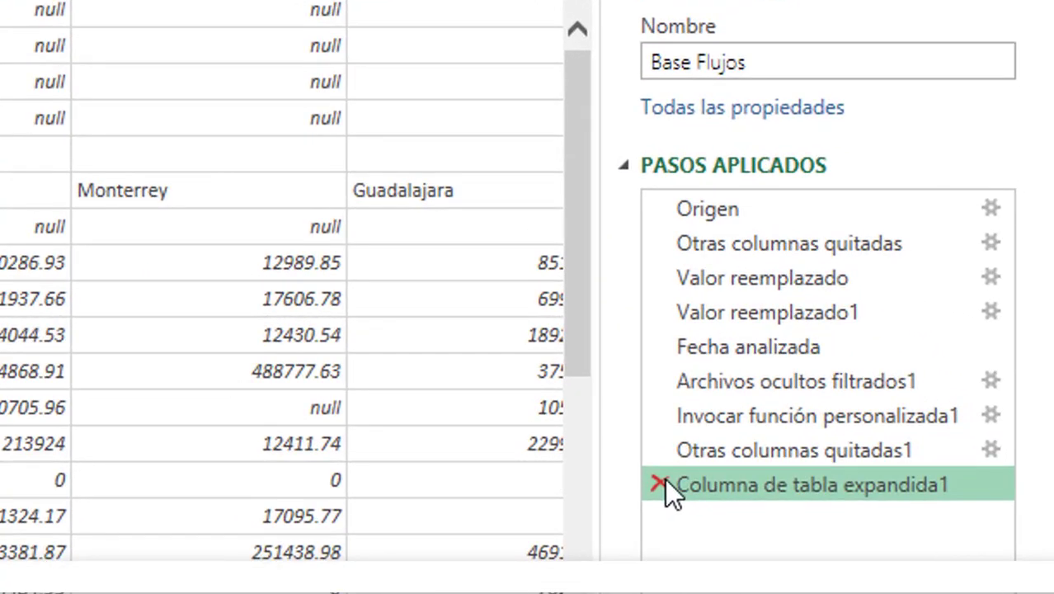
# Step: Delete the 'Columna de tabla expandida1' and 'Otras columnas quitadas1' steps
pyautogui.click(808, 415)
pyautogui.click(661, 466)
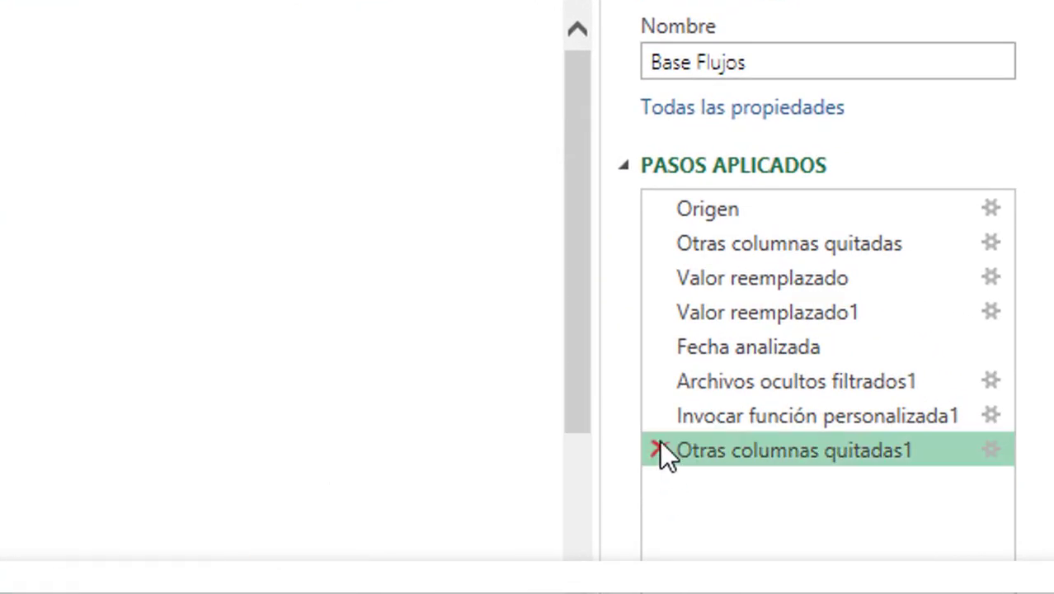
pyautogui.click(659, 445)
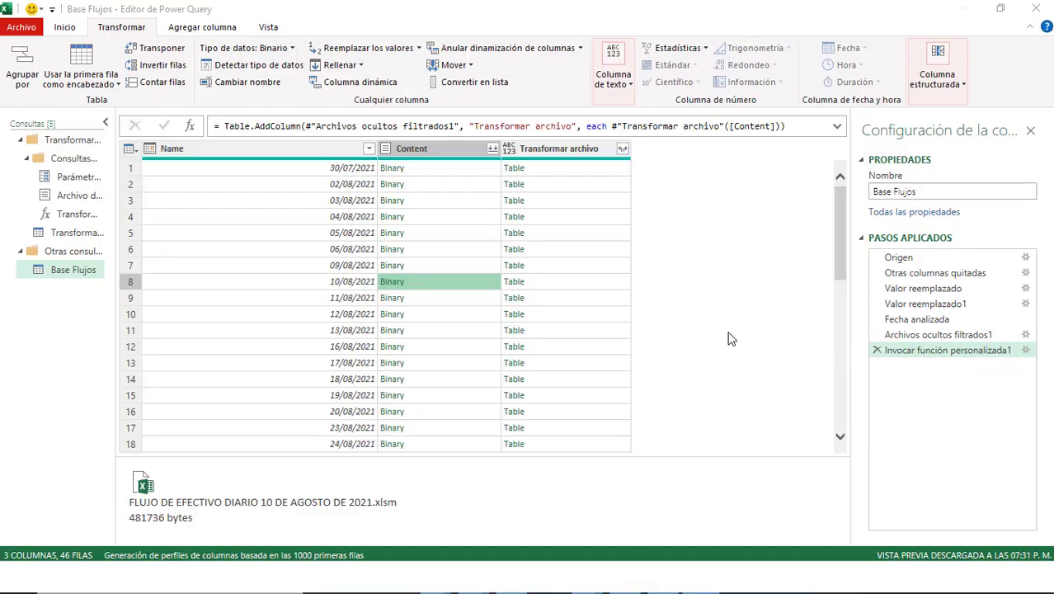
pyautogui.click(454, 188)
# Step: Expand every nested column of the Transformar archivo tables into the Base Flujos query
pyautogui.click(544, 172)
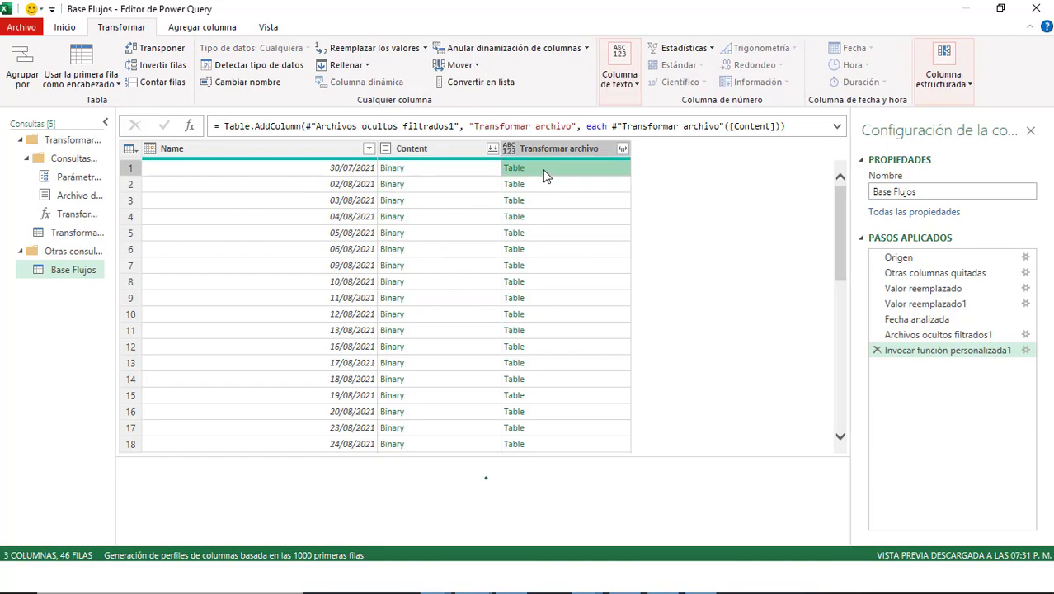
pyautogui.click(569, 149)
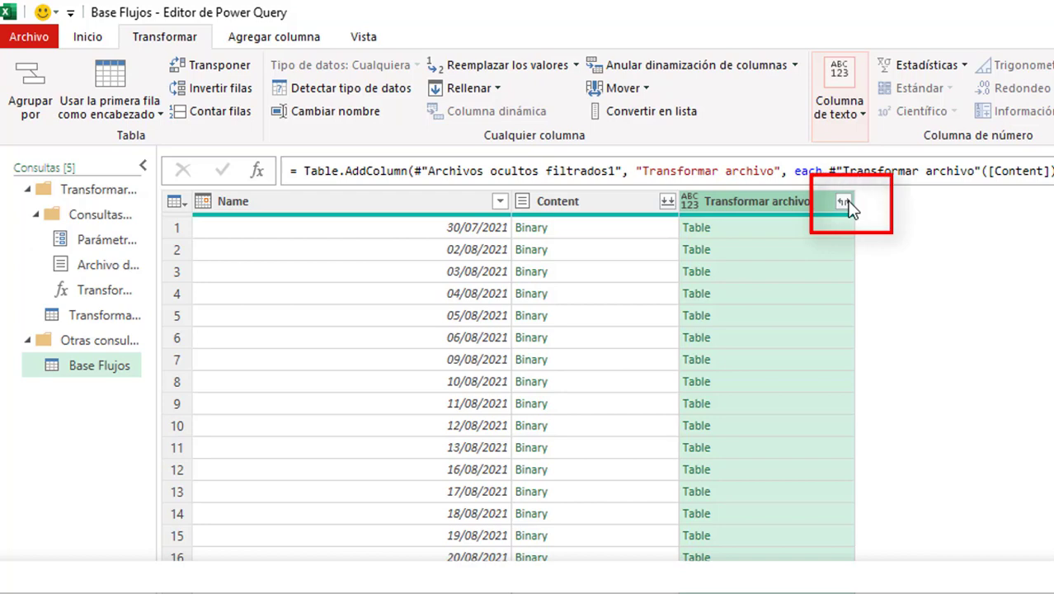
pyautogui.click(845, 202)
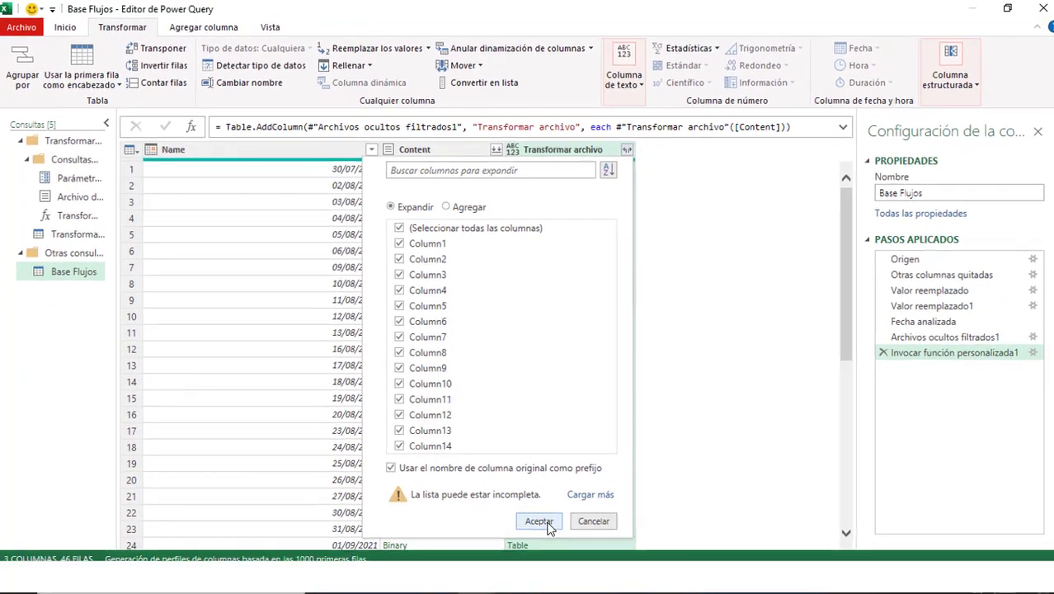
pyautogui.click(537, 521)
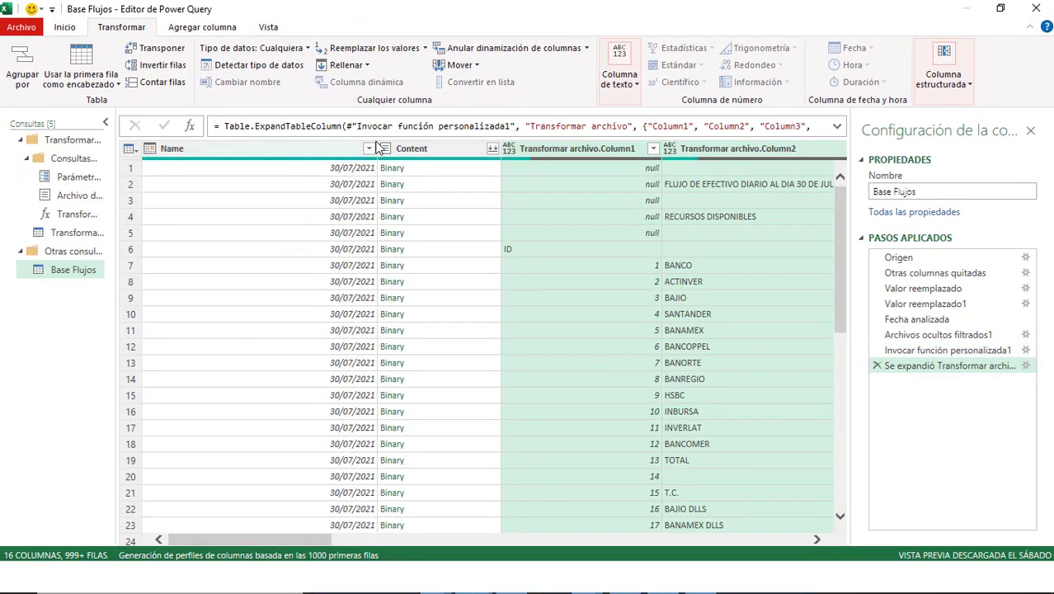
# Step: Remove the Content column, then preview values like RECURSOS DISPONIBLES in Column2
pyautogui.moveTo(376, 148); pyautogui.dragTo(265, 149)
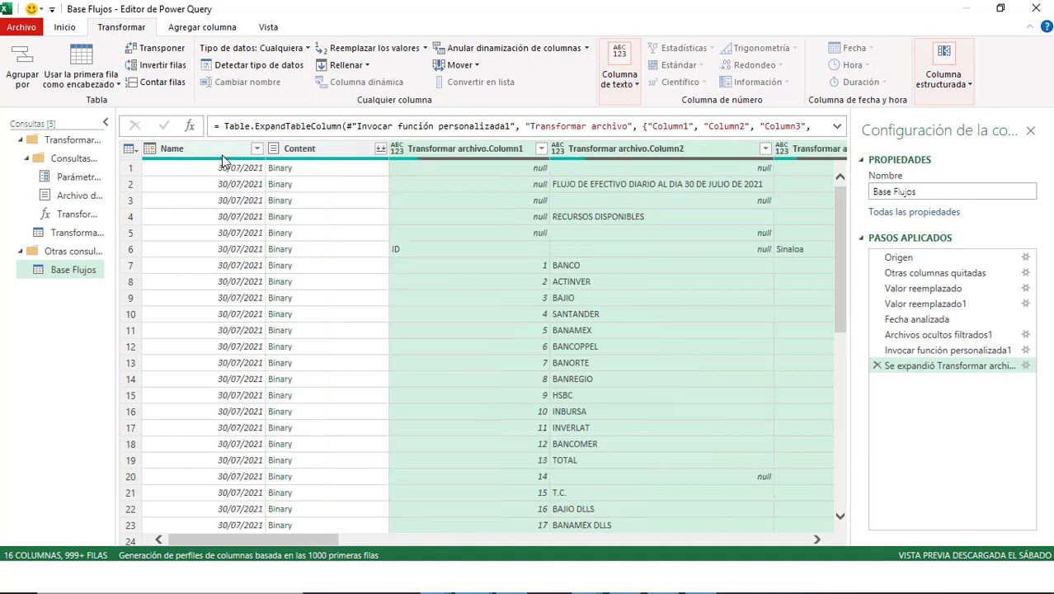
pyautogui.click(495, 200)
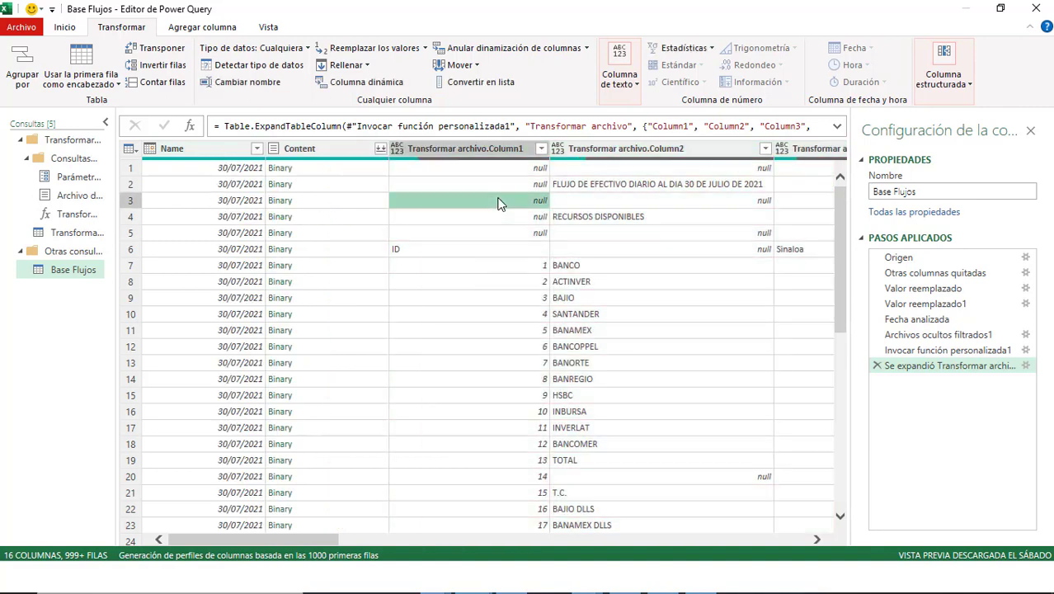
pyautogui.click(338, 154)
pyautogui.rightClick(339, 154)
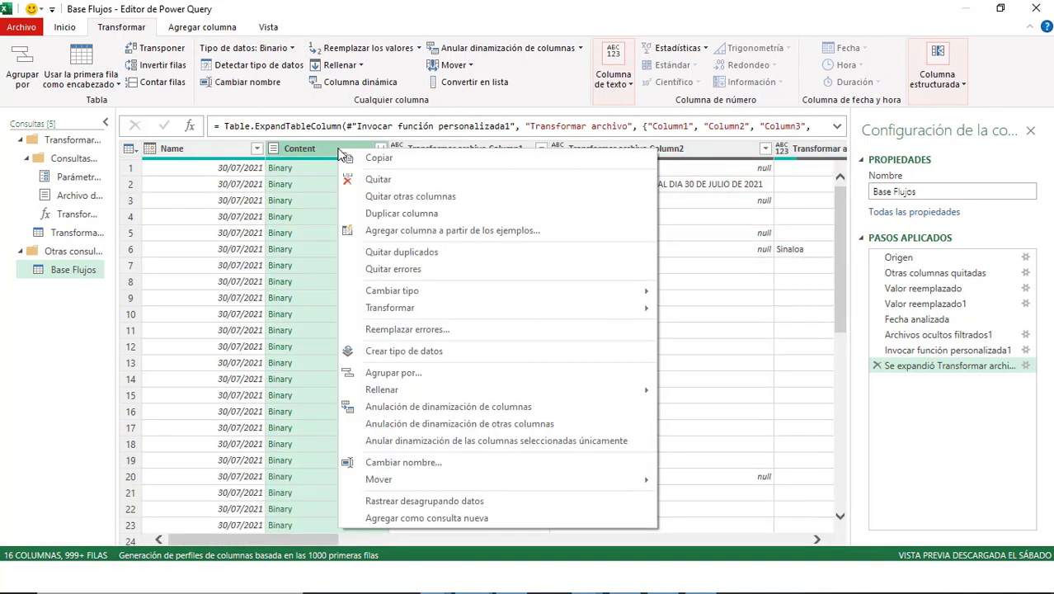
pyautogui.click(368, 182)
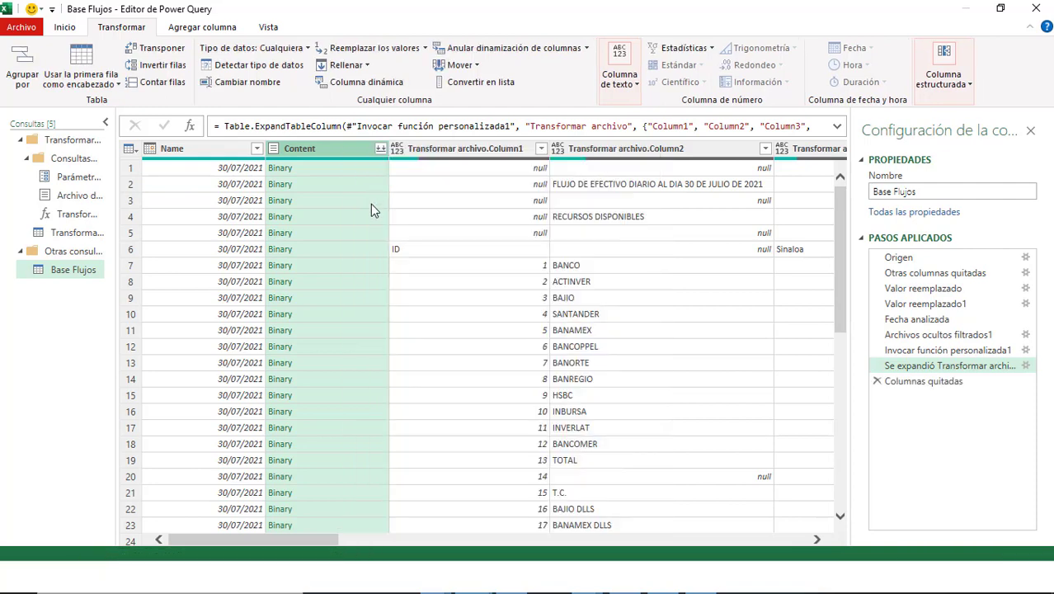
pyautogui.click(495, 216)
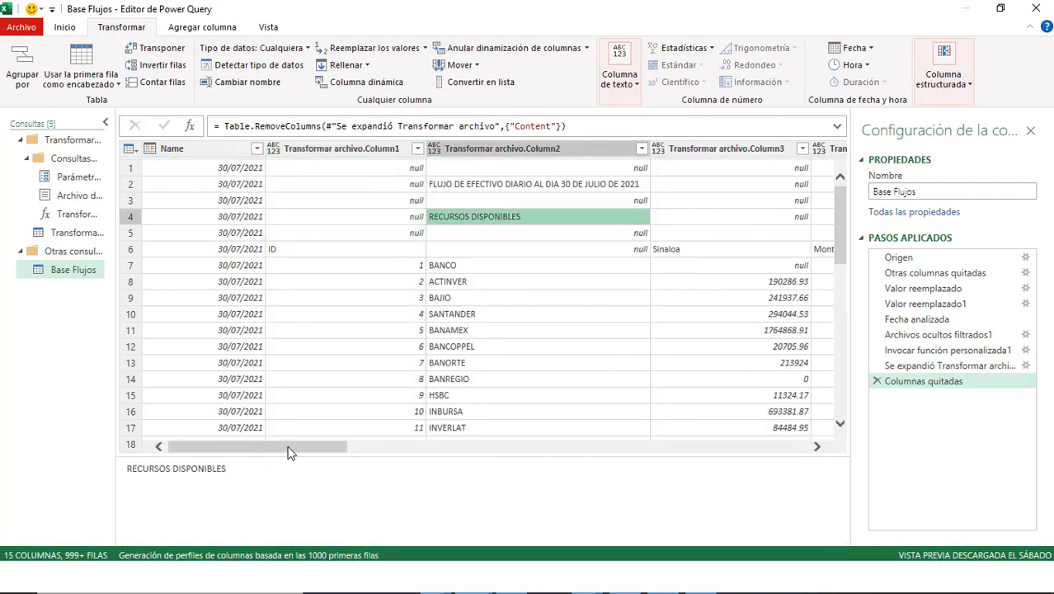
pyautogui.moveTo(289, 446)
pyautogui.mouseDown()
pyautogui.moveTo(452, 446)
pyautogui.moveTo(520, 466)
pyautogui.moveTo(769, 459)
pyautogui.moveTo(664, 463)
pyautogui.moveTo(277, 395)
pyautogui.mouseUp()
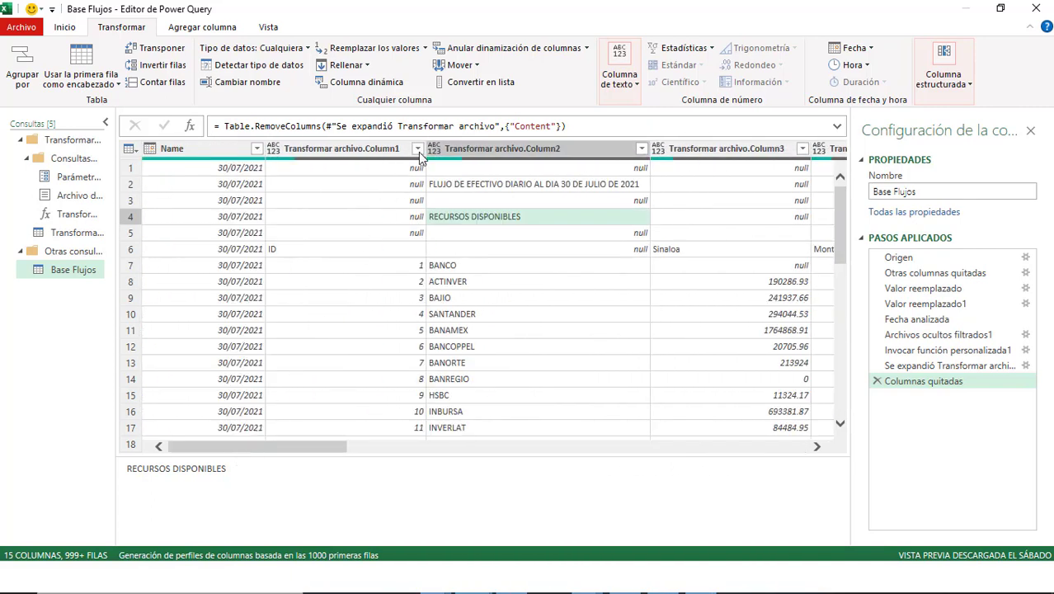
pyautogui.click(348, 281)
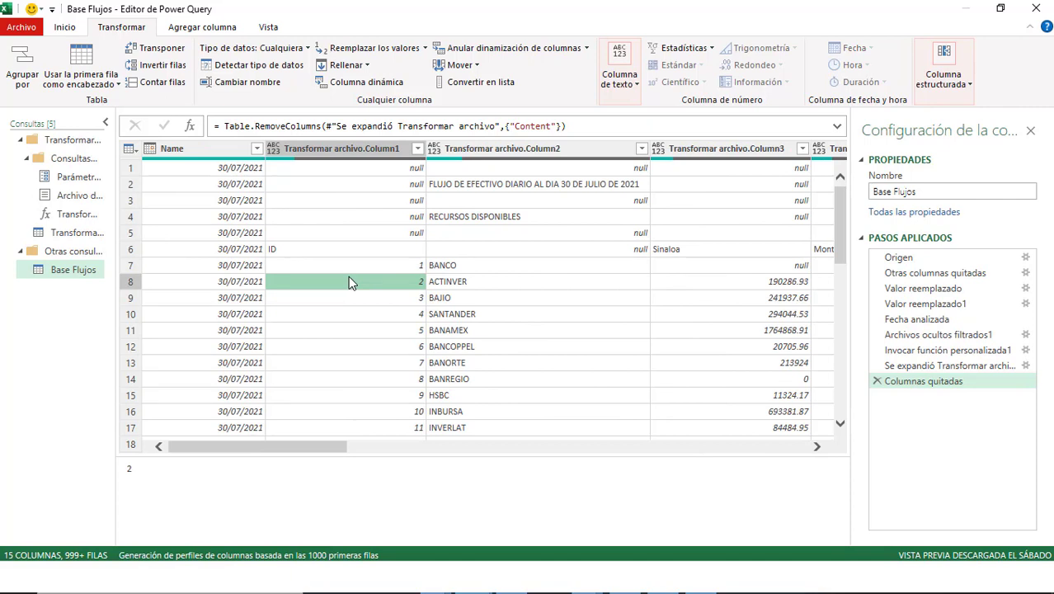
# Step: Trim Base Flujos to 8 columns: Name plus Transformar archivo.Column1 through Column7
pyautogui.click(210, 154)
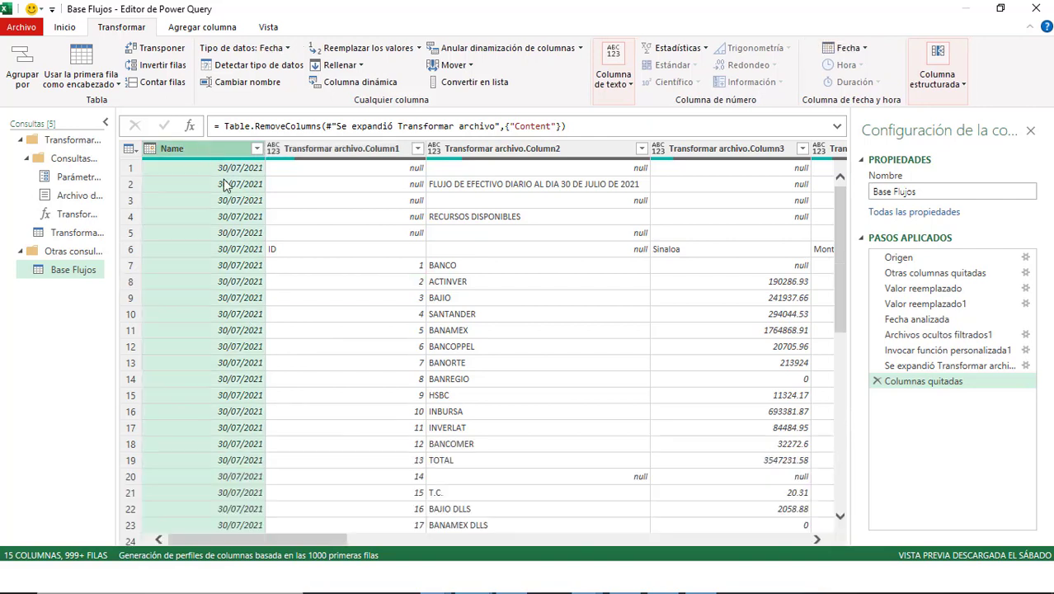
pyautogui.moveTo(314, 538); pyautogui.dragTo(581, 540)
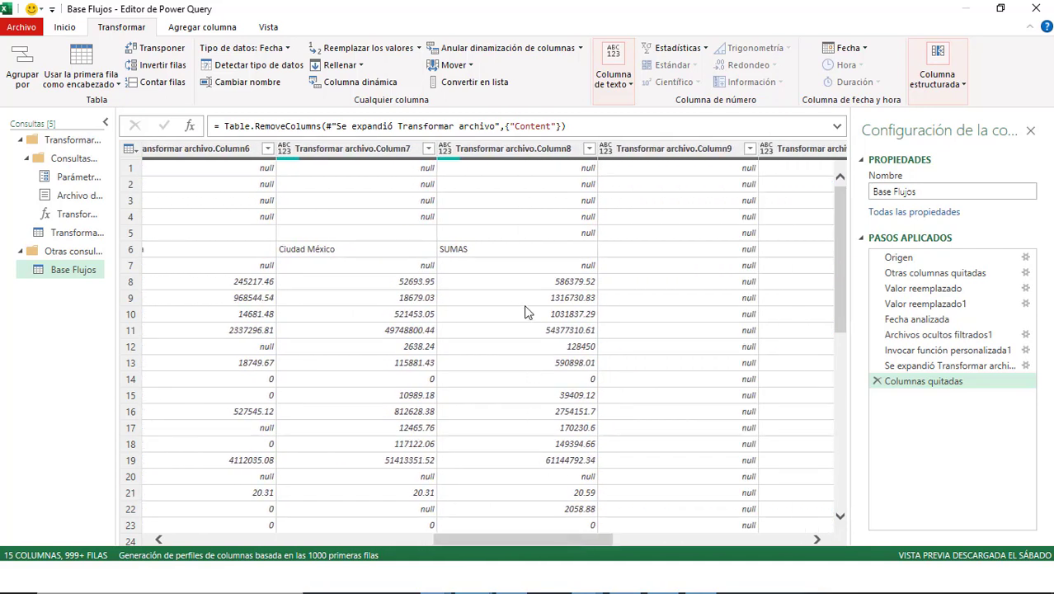
pyautogui.keyDown('shift'); pyautogui.click(392, 149); pyautogui.keyUp('shift')
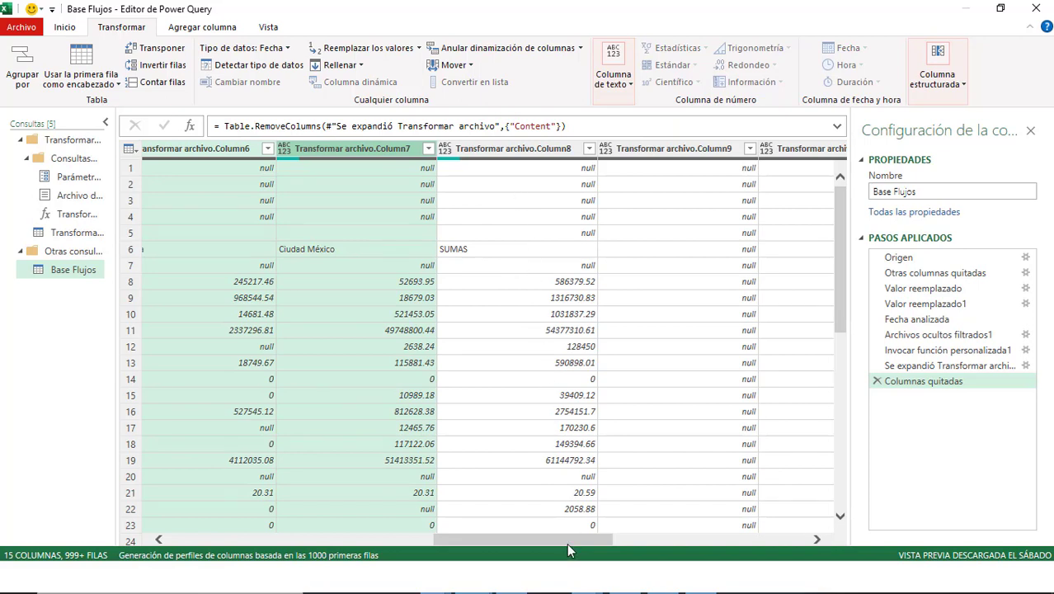
pyautogui.moveTo(567, 543); pyautogui.dragTo(295, 534)
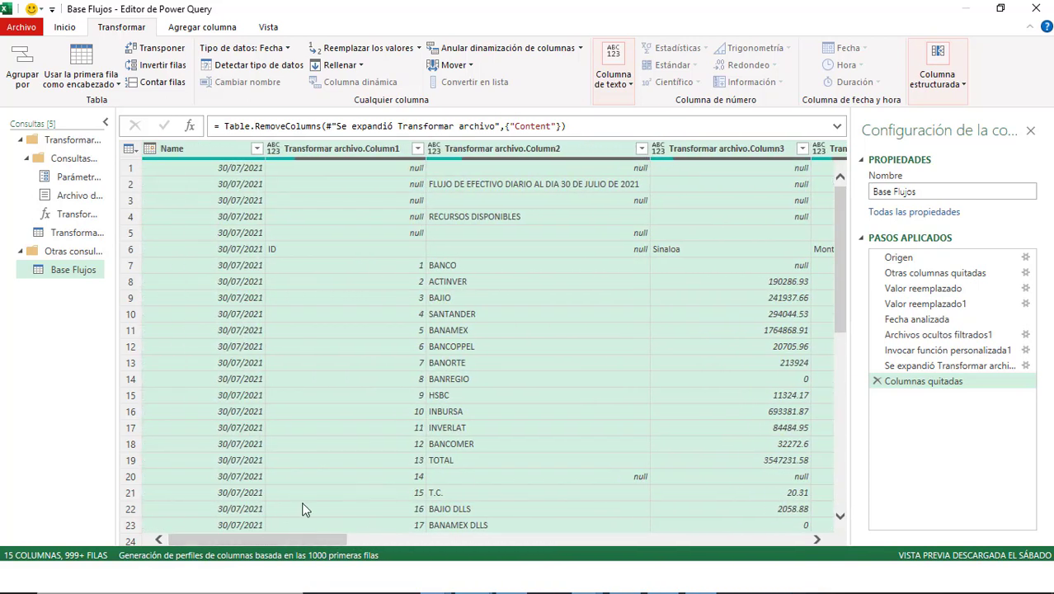
pyautogui.rightClick(330, 150)
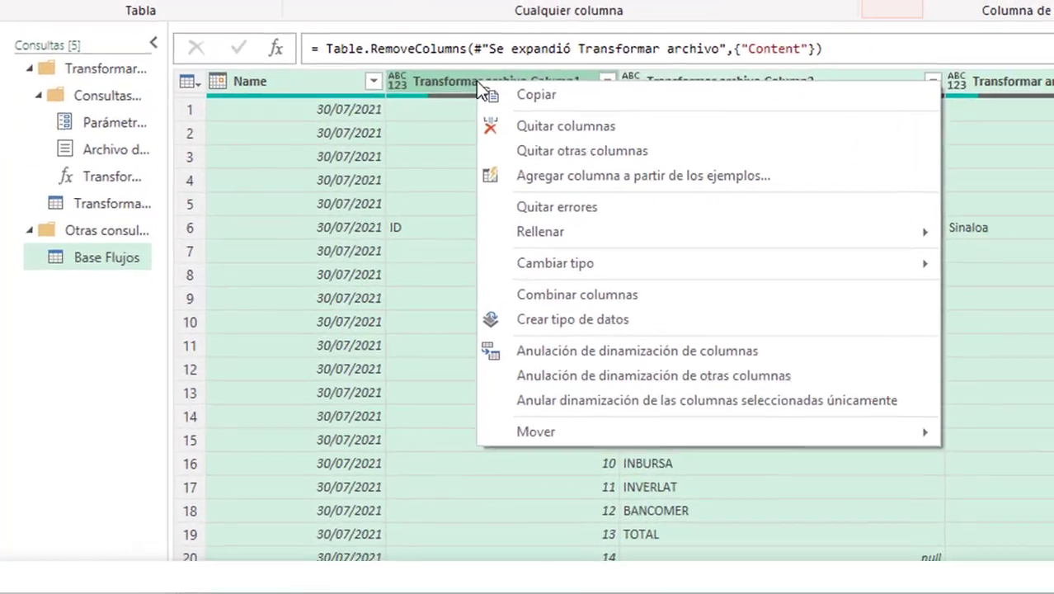
pyautogui.click(540, 147)
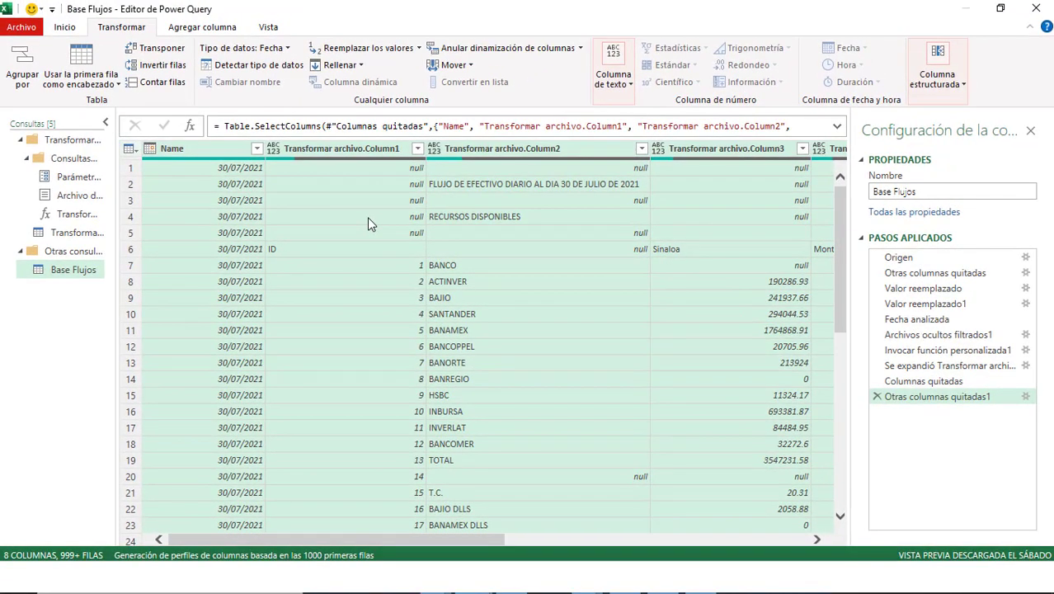
# Step: Close Power Query and load Base Flujos as a table at $B$7 on the existing sheet
pyautogui.click(247, 248)
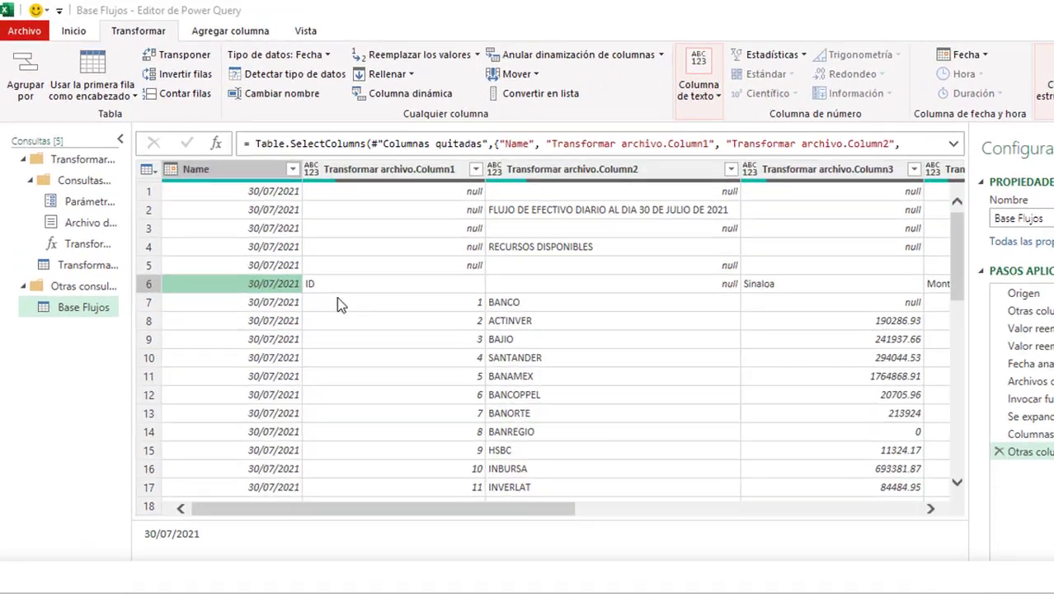
pyautogui.click(86, 44)
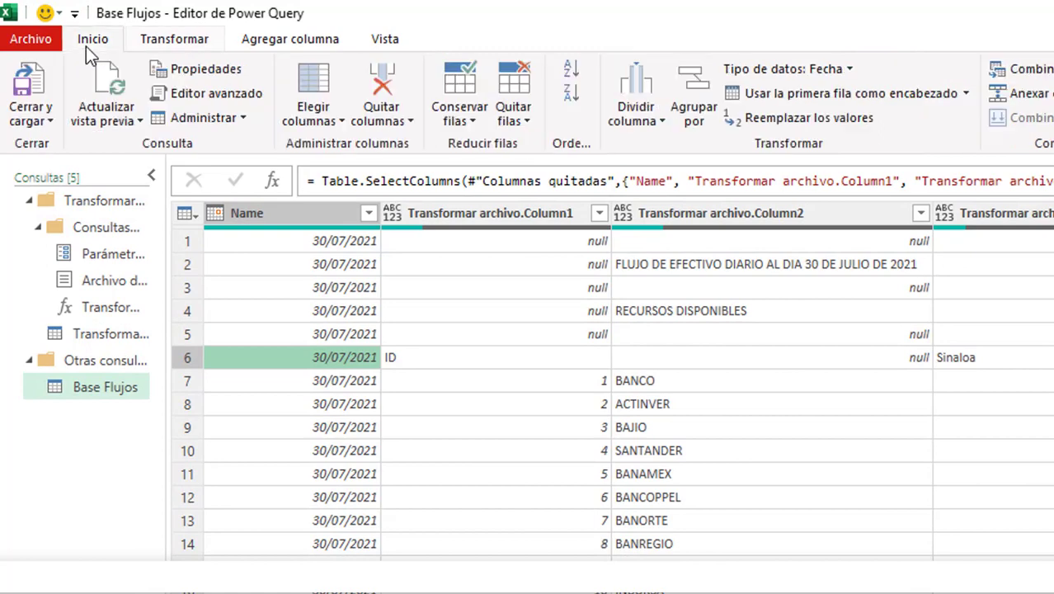
pyautogui.click(27, 124)
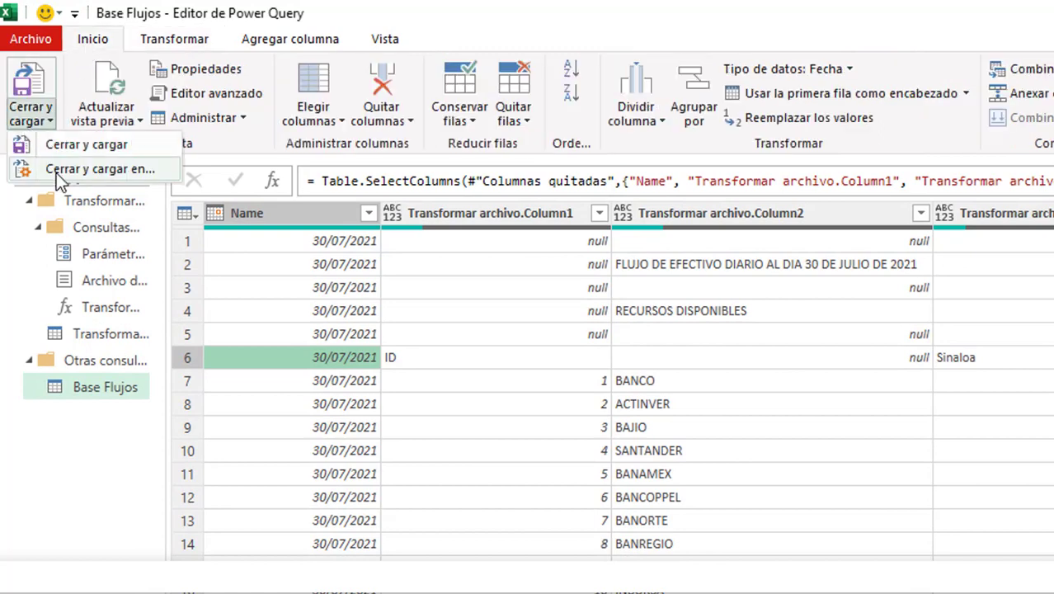
pyautogui.click(56, 173)
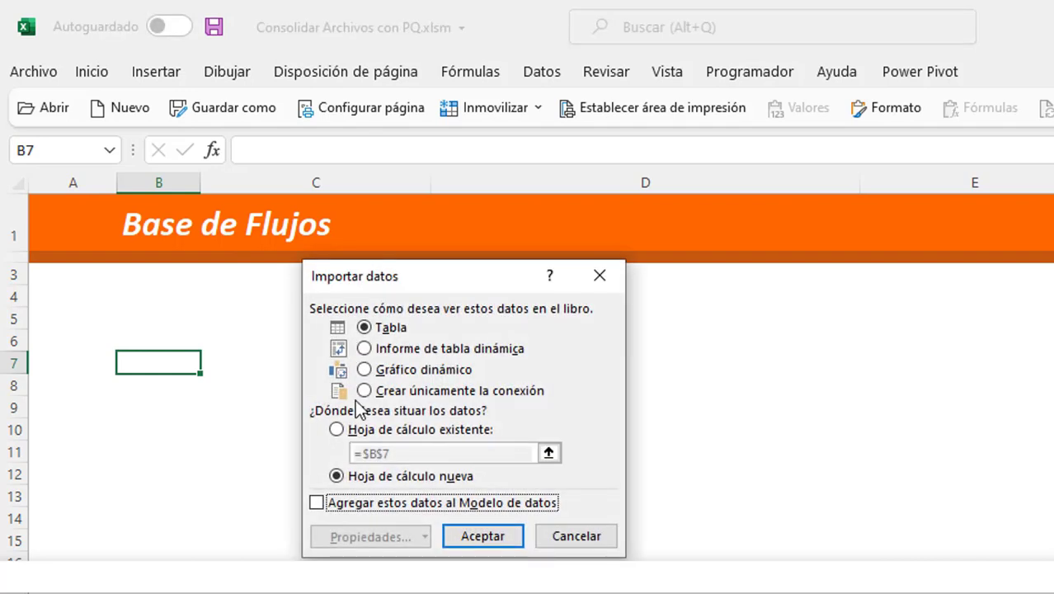
pyautogui.click(356, 430)
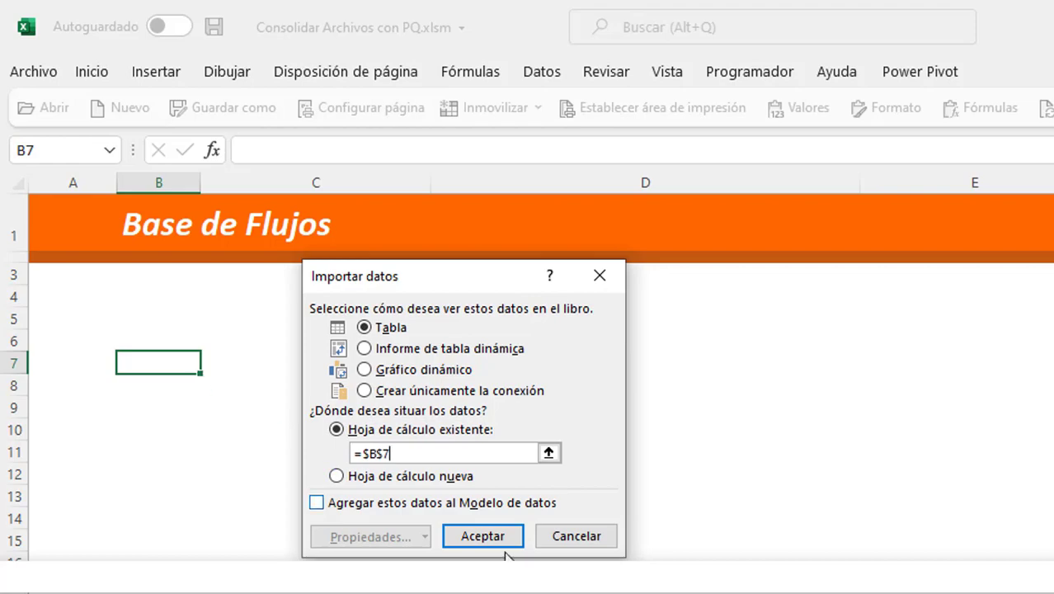
pyautogui.click(482, 536)
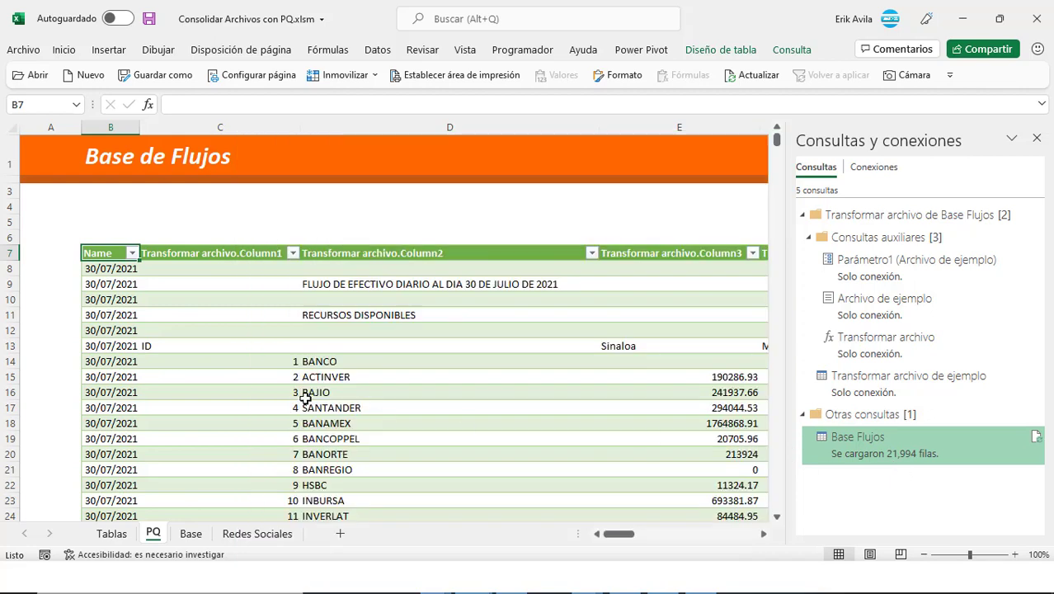
# Step: Browse the loaded table's headers, checking the Name filter list and the Column1 and Column2 headers
pyautogui.click(245, 299)
pyautogui.click(212, 335)
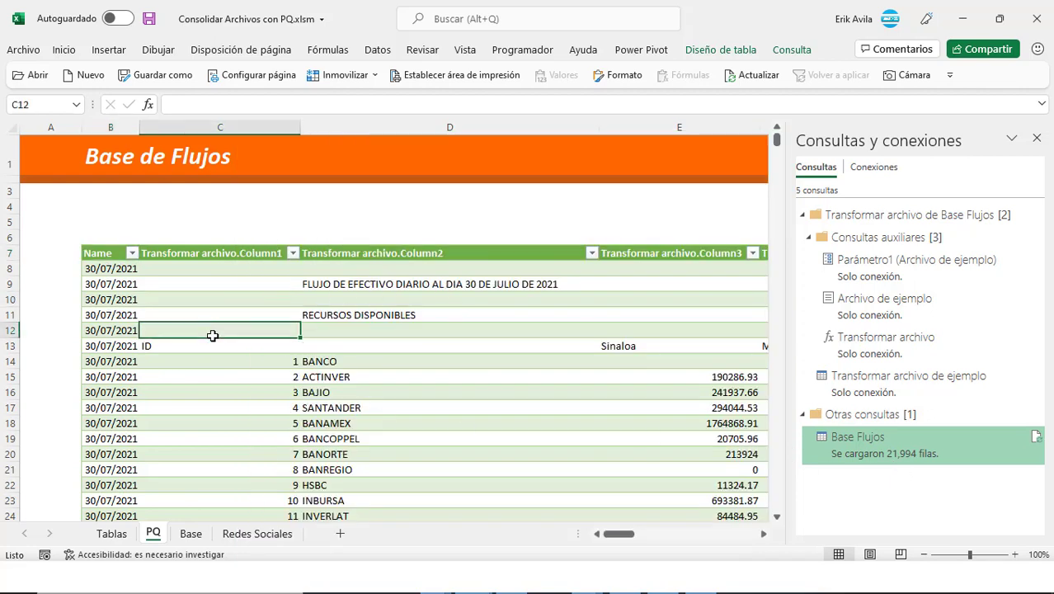
pyautogui.scroll(-1, 212, 335)
pyautogui.scroll(1, 232, 289)
pyautogui.click(237, 255)
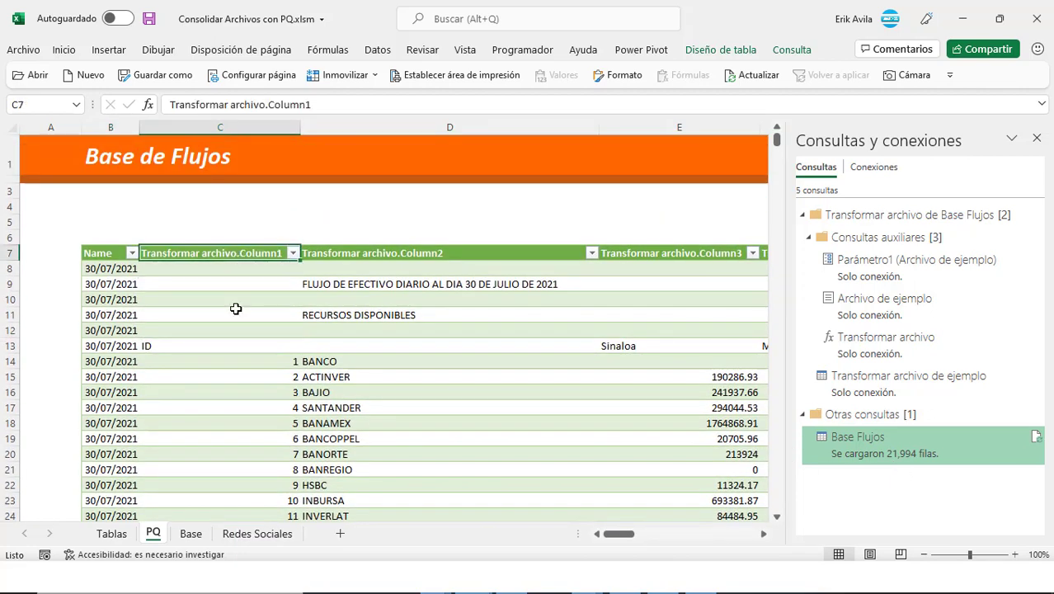
pyautogui.click(131, 253)
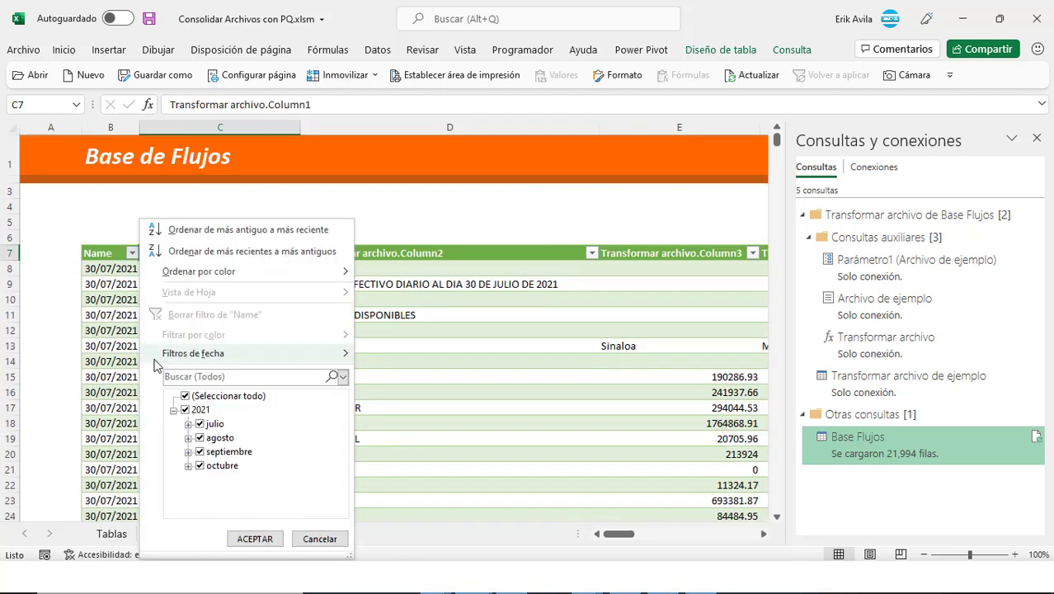
pyautogui.press('Escape')
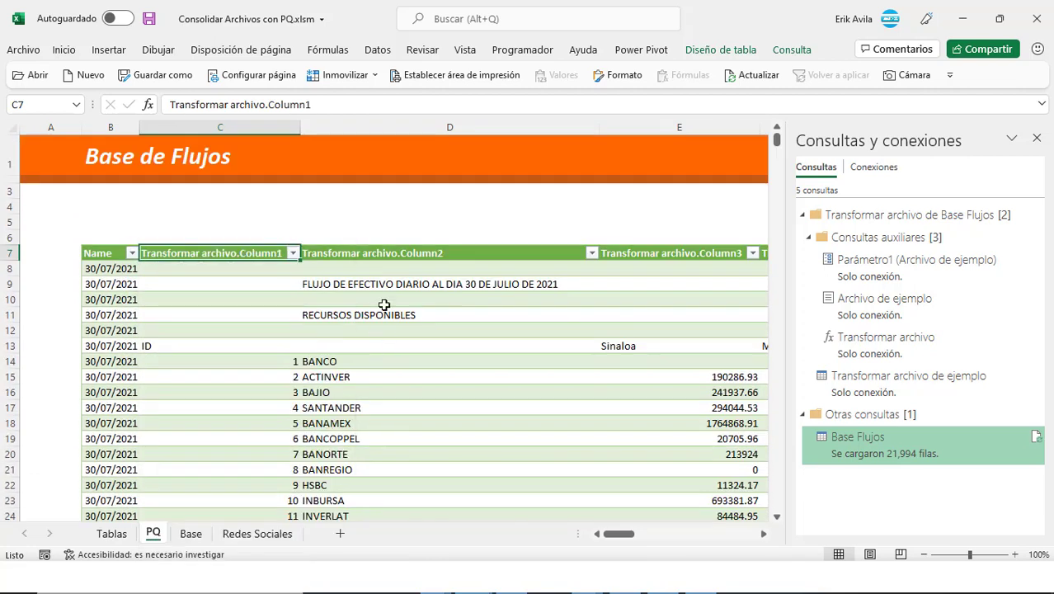
pyautogui.click(393, 256)
pyautogui.press('Right')
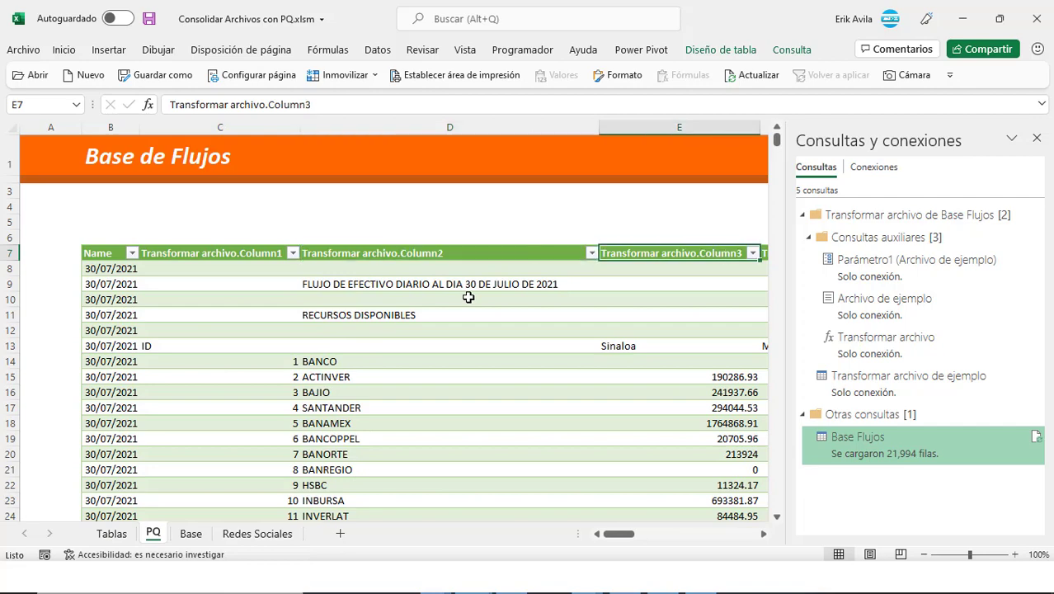
pyautogui.press('Right')
pyautogui.press('Right')
pyautogui.press('Right')
pyautogui.press('Right')
pyautogui.press('Right')
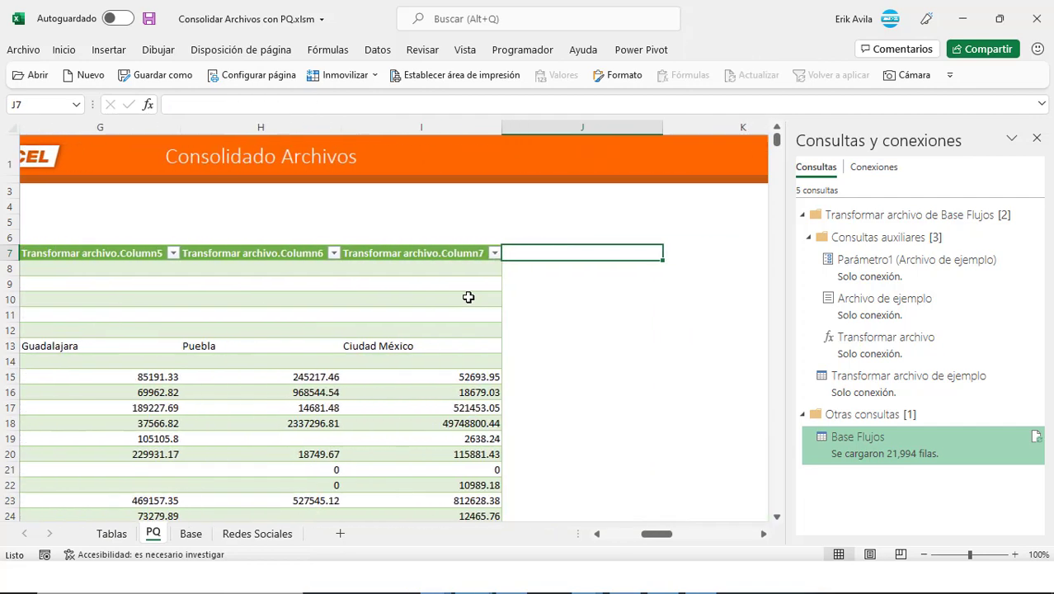
pyautogui.press('Left')
pyautogui.press('Left')
pyautogui.press('Left')
pyautogui.press('Left')
pyautogui.press('Left')
pyautogui.press('Left')
pyautogui.press('Left')
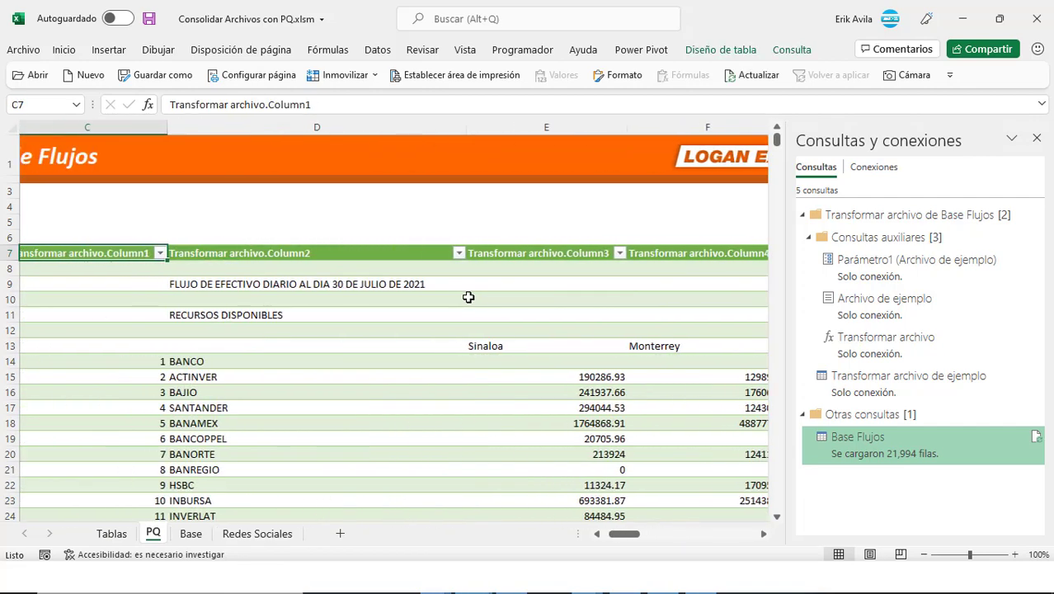
pyautogui.press('Left')
pyautogui.press('Left')
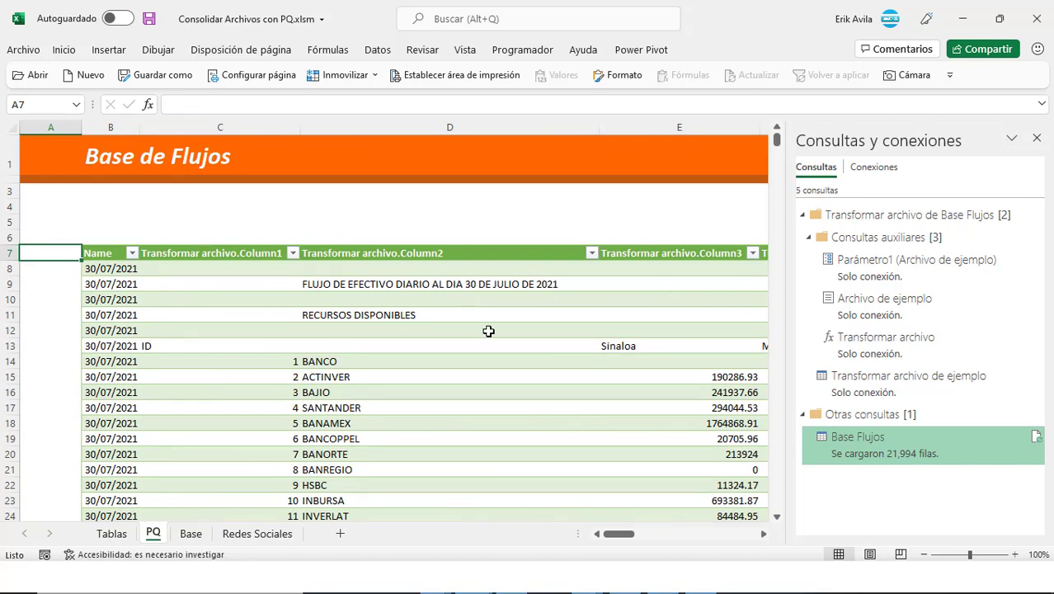
# Step: Scroll through the table body to the bank rows such as BANAMEX
pyautogui.click(489, 330)
pyautogui.scroll(-1, 439, 358)
pyautogui.scroll(-1, 439, 358)
pyautogui.click(385, 313)
pyautogui.press('Up')
pyautogui.press('Up')
pyautogui.press('Up')
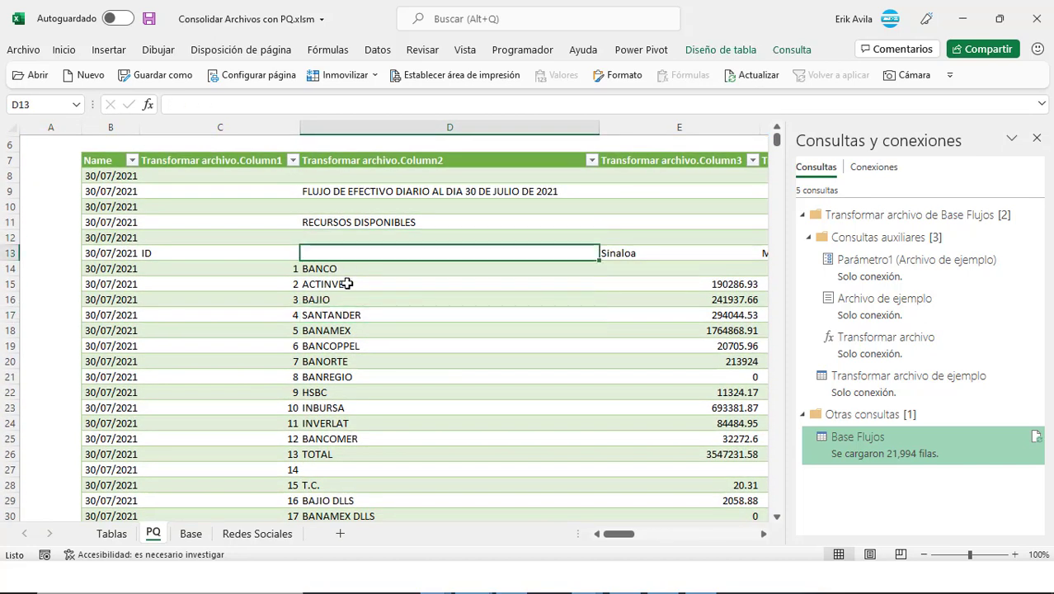
pyautogui.scroll(-2, 346, 283)
pyautogui.press('Down')
pyautogui.press('Down')
pyautogui.press('Down')
pyautogui.click(350, 238)
pyautogui.scroll(3, 350, 238)
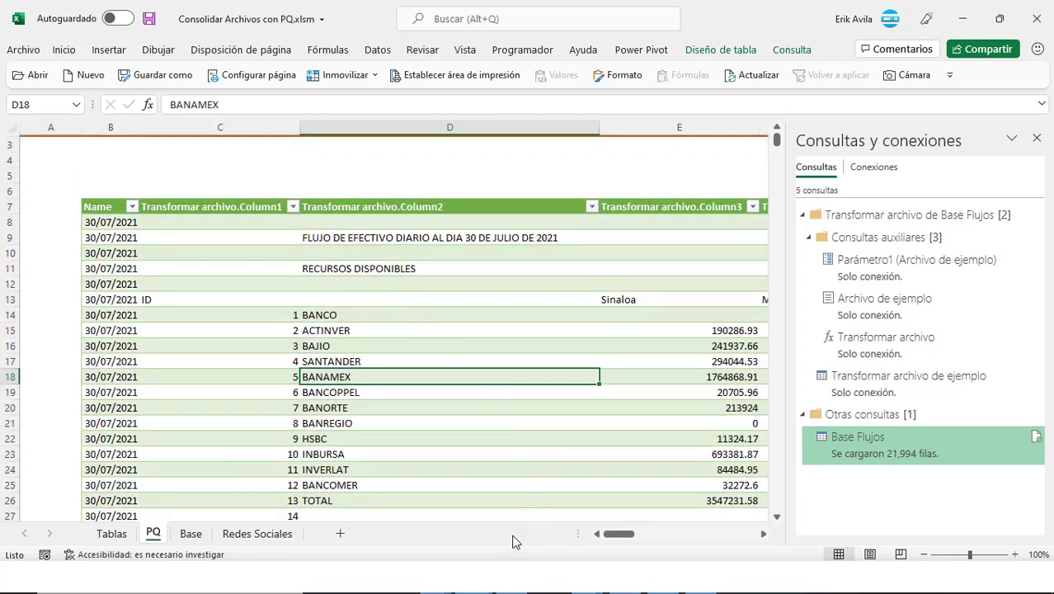
# Step: In the cash-flow workbook, review the bank list: BANCO, SANTANDER, BANORTE, HSBC and the TOTAL row
pyautogui.click(804, 503)
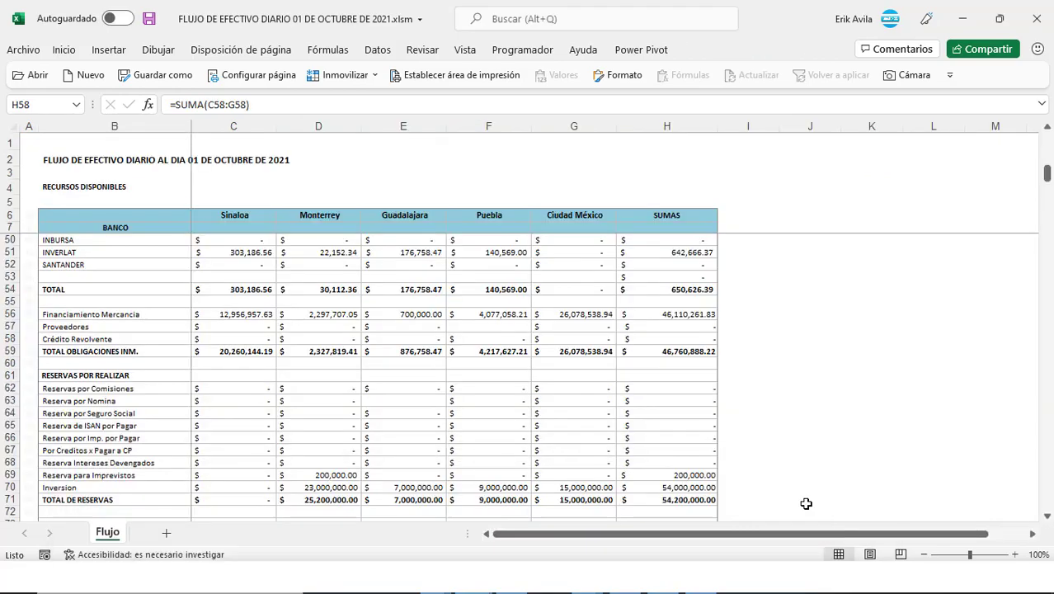
pyautogui.click(277, 289)
pyautogui.scroll(2, 118, 275)
pyautogui.click(118, 277)
pyautogui.scroll(3, 117, 277)
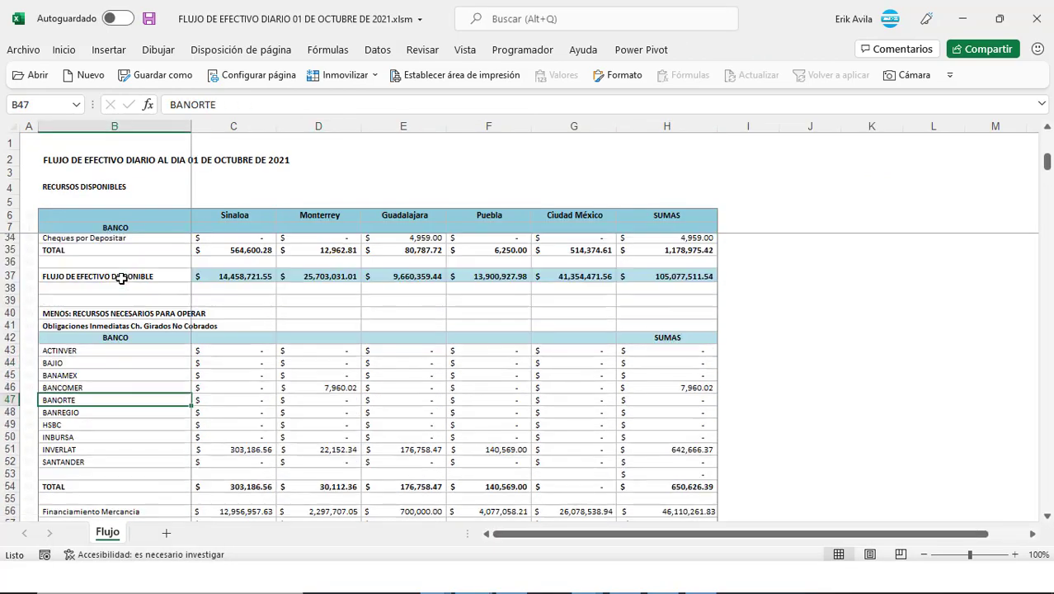
pyautogui.scroll(4, 126, 230)
pyautogui.click(127, 230)
pyautogui.scroll(3, 144, 262)
pyautogui.scroll(1, 144, 262)
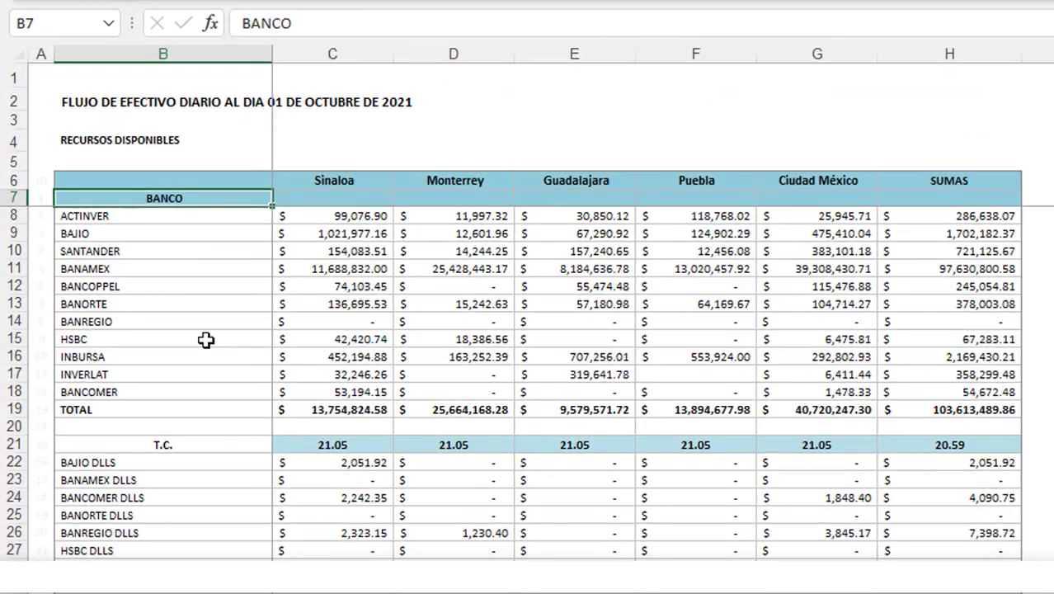
pyautogui.click(146, 325)
pyautogui.click(183, 258)
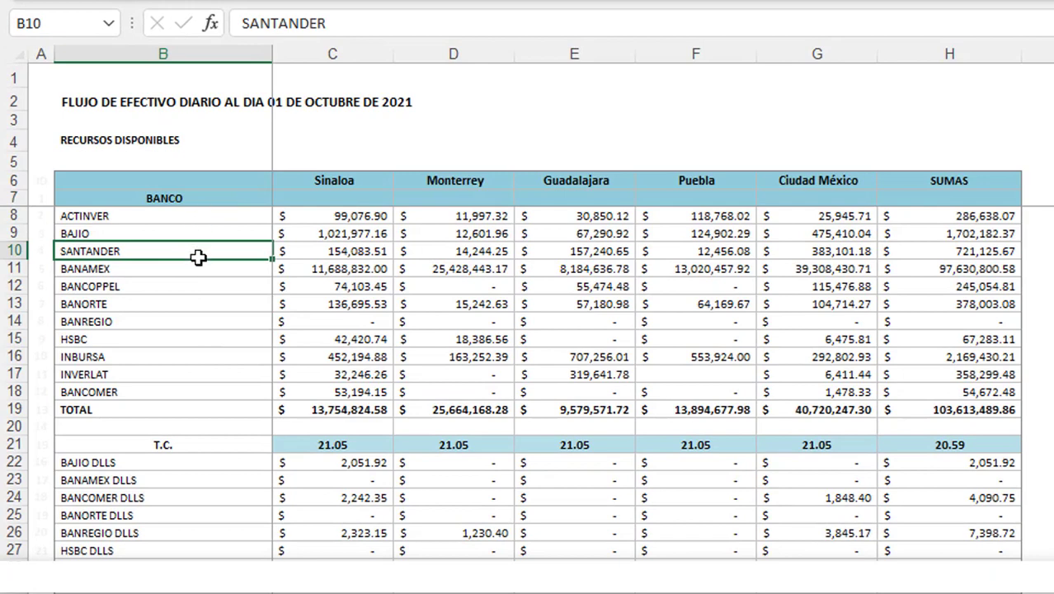
pyautogui.click(201, 298)
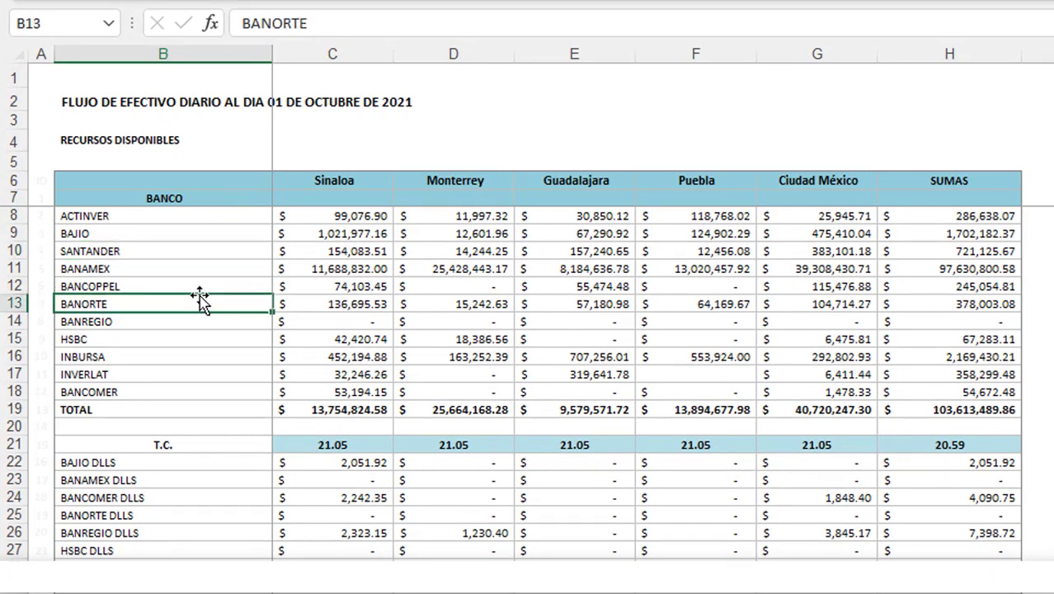
pyautogui.scroll(-2, 202, 299)
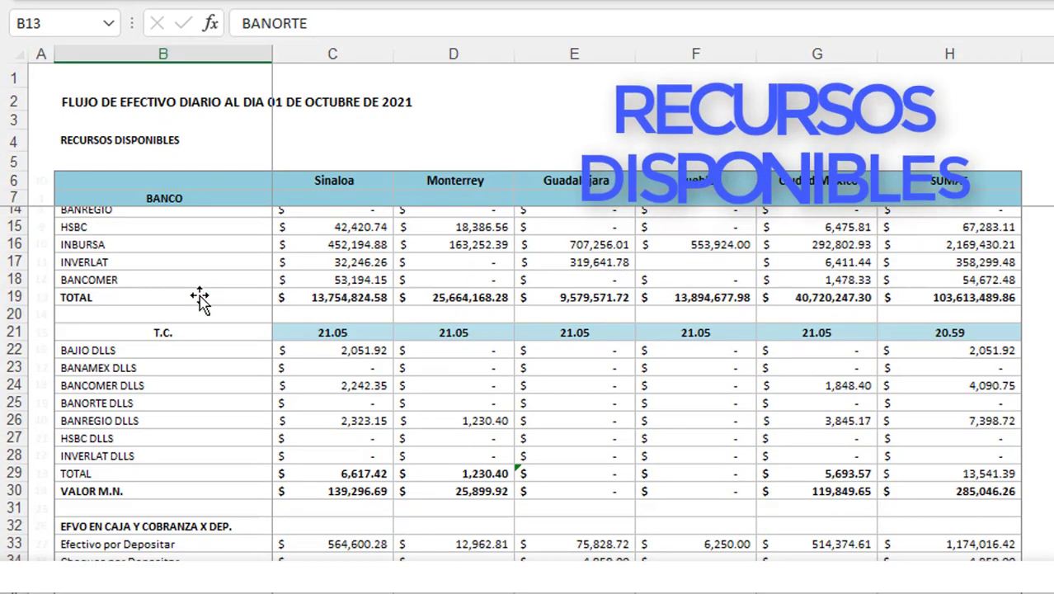
pyautogui.click(202, 298)
# Step: Review the FLUJO DE EFECTIVO DISPONIBLE and Cheques por Depositar lines and BANAMEX
pyautogui.scroll(-2, 202, 288)
pyautogui.scroll(-2, 202, 282)
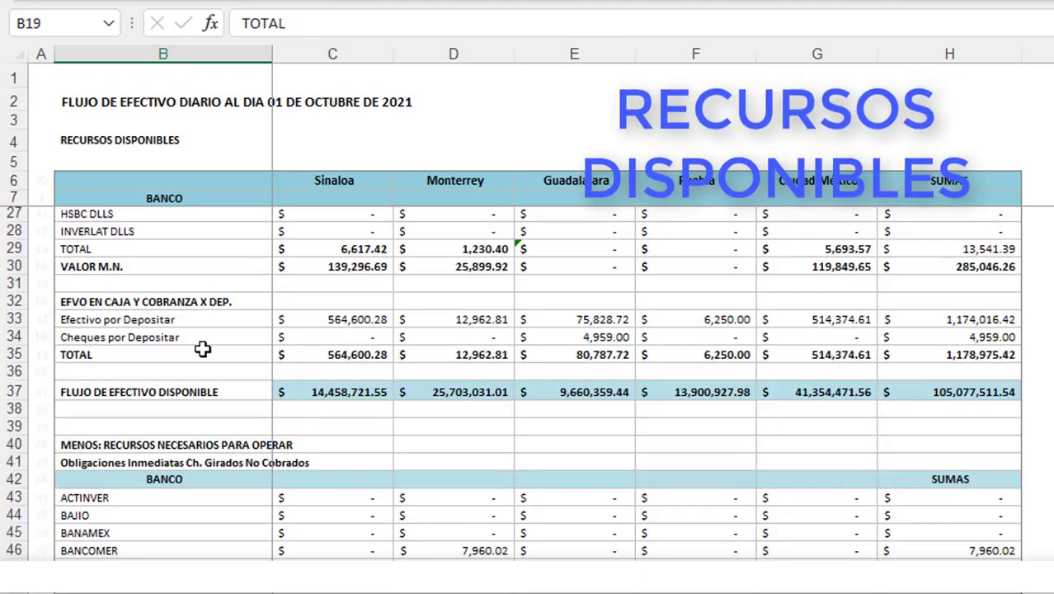
pyautogui.click(212, 408)
pyautogui.click(238, 391)
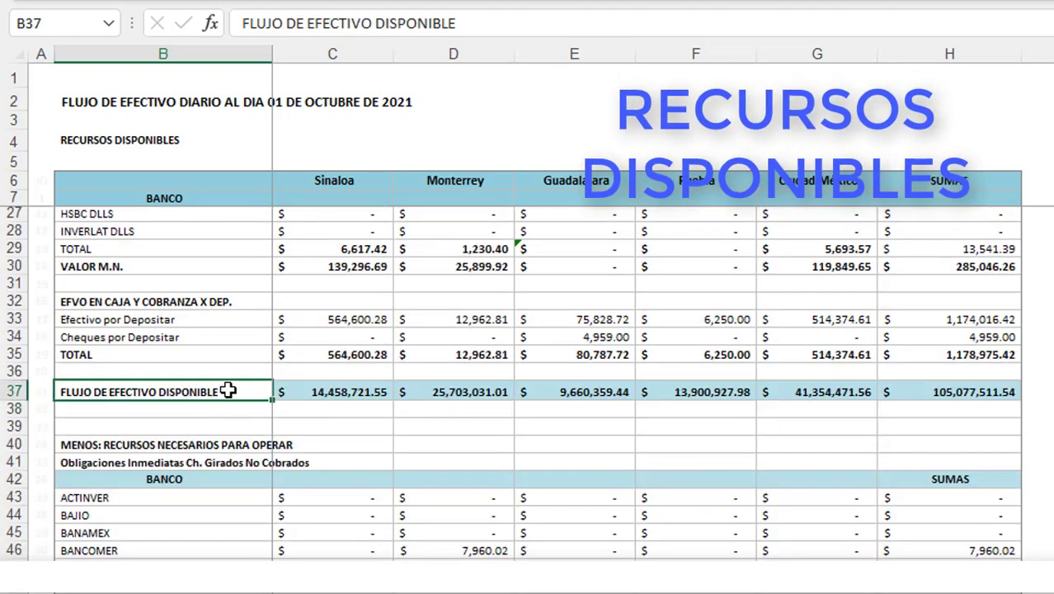
pyautogui.scroll(1, 217, 381)
pyautogui.click(192, 389)
pyautogui.scroll(5, 193, 387)
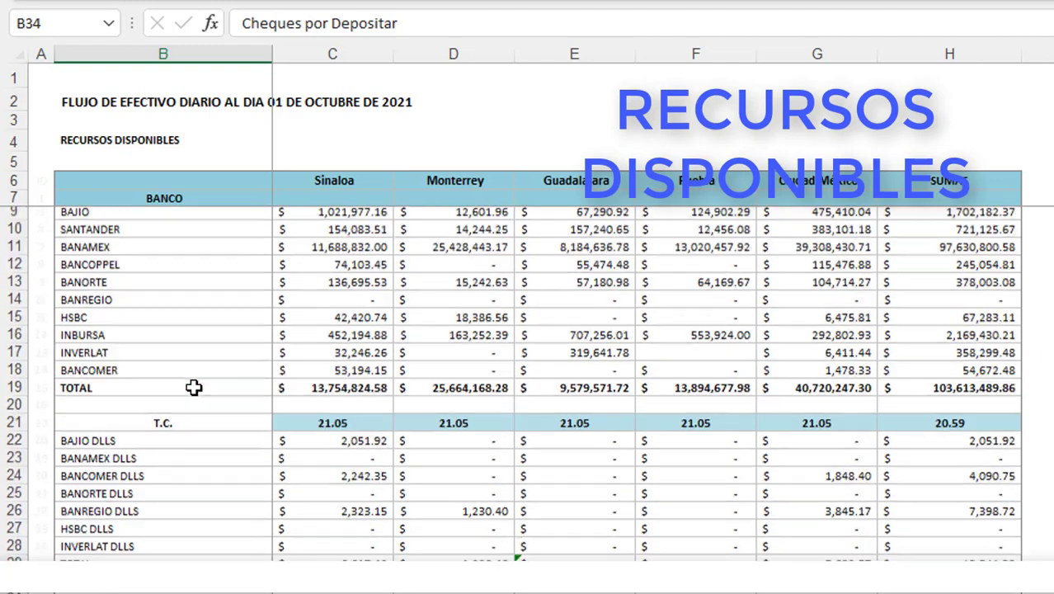
pyautogui.scroll(1, 193, 387)
pyautogui.click(207, 272)
pyautogui.scroll(-3, 202, 292)
pyautogui.scroll(-1, 199, 290)
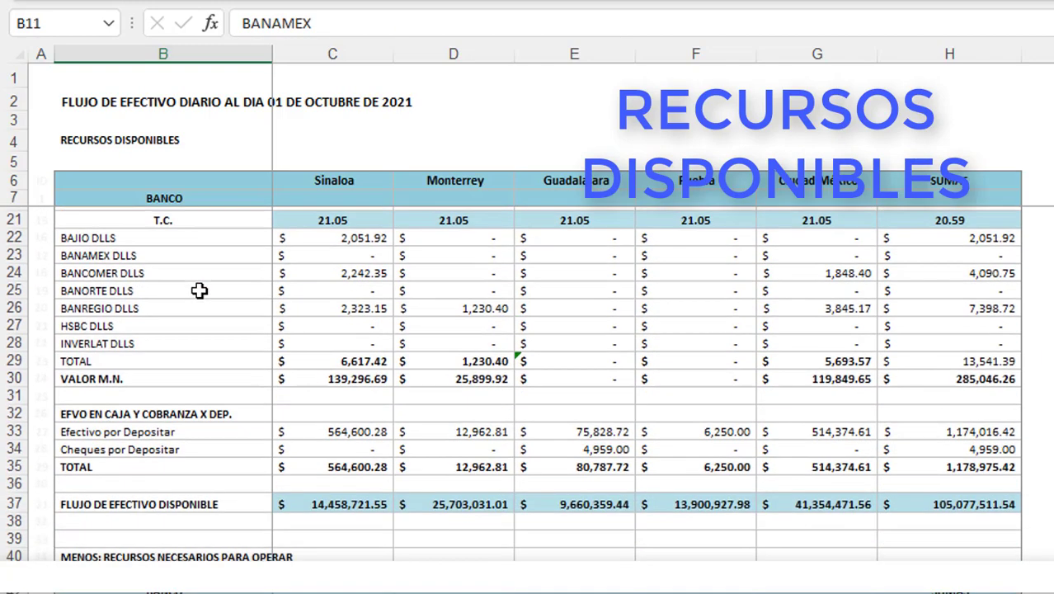
pyautogui.scroll(-1, 199, 291)
pyautogui.scroll(-2, 200, 299)
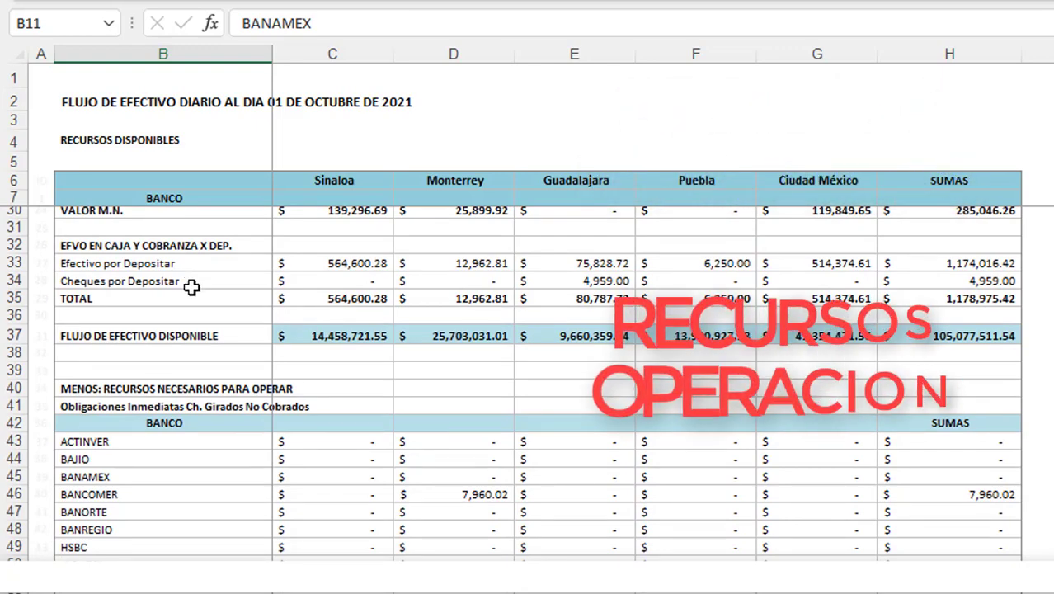
pyautogui.scroll(-1, 198, 380)
# Step: Scroll past ACTINVER among uncashed-check banks down to the FLUJO REQUERIDO OPERACIÓN section
pyautogui.click(198, 379)
pyautogui.scroll(-1, 205, 427)
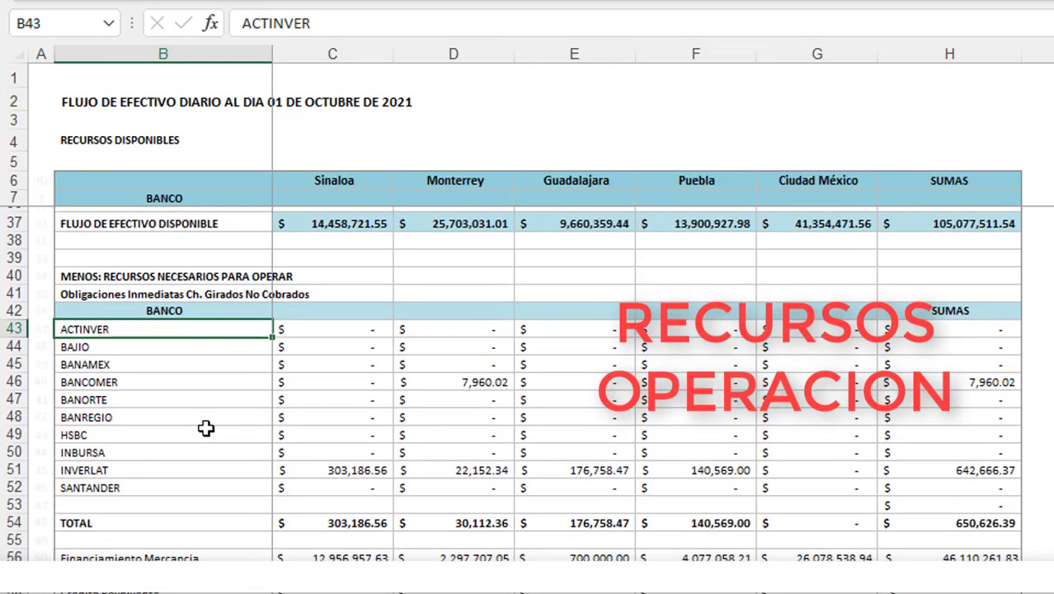
pyautogui.scroll(-1, 205, 427)
pyautogui.scroll(-2, 205, 427)
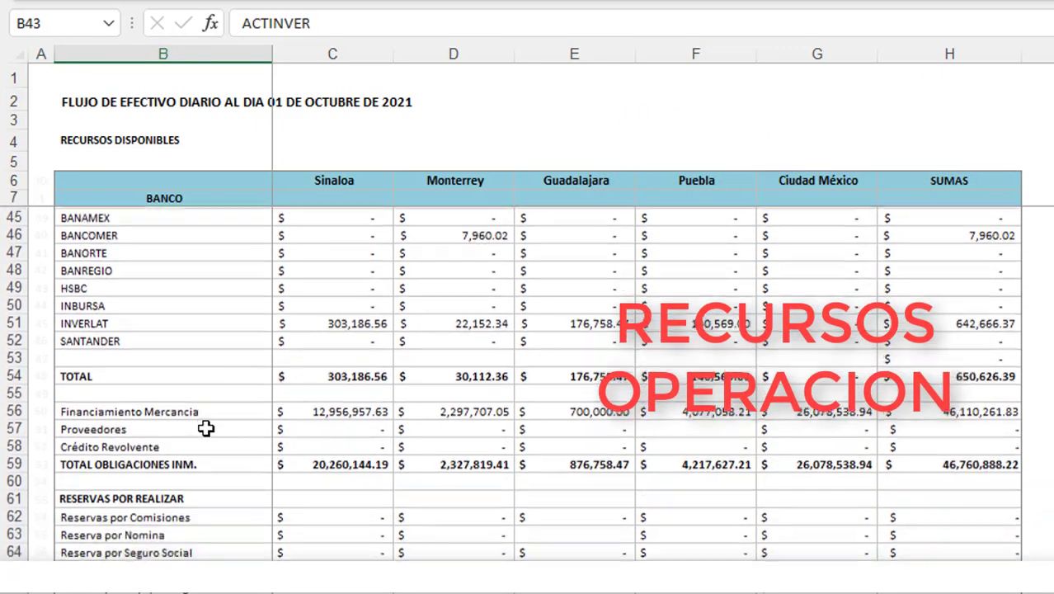
pyautogui.scroll(-3, 205, 427)
pyautogui.scroll(-2, 206, 427)
pyautogui.scroll(-2, 205, 427)
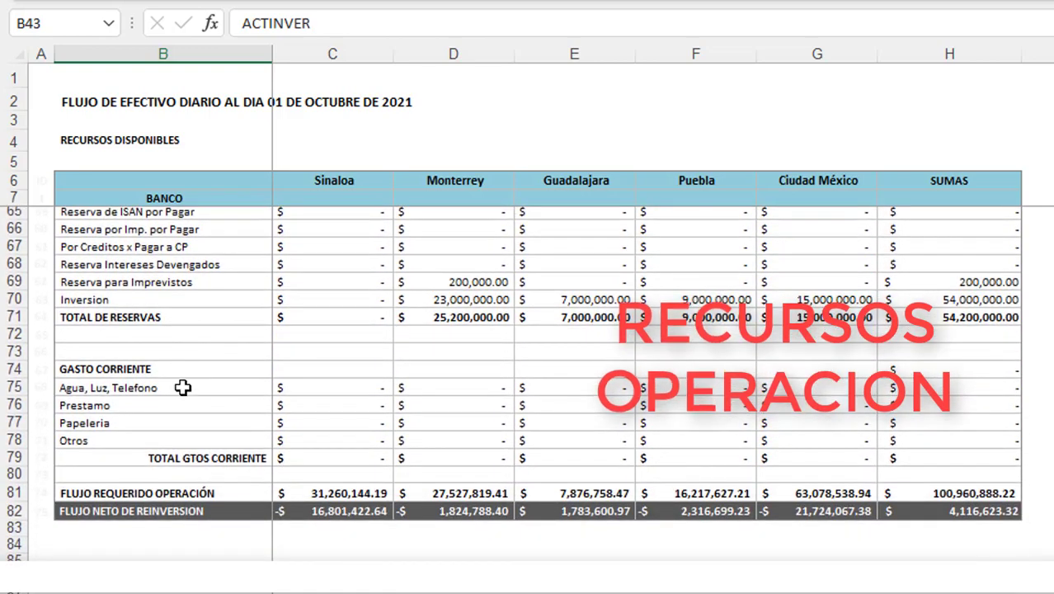
pyautogui.click(264, 497)
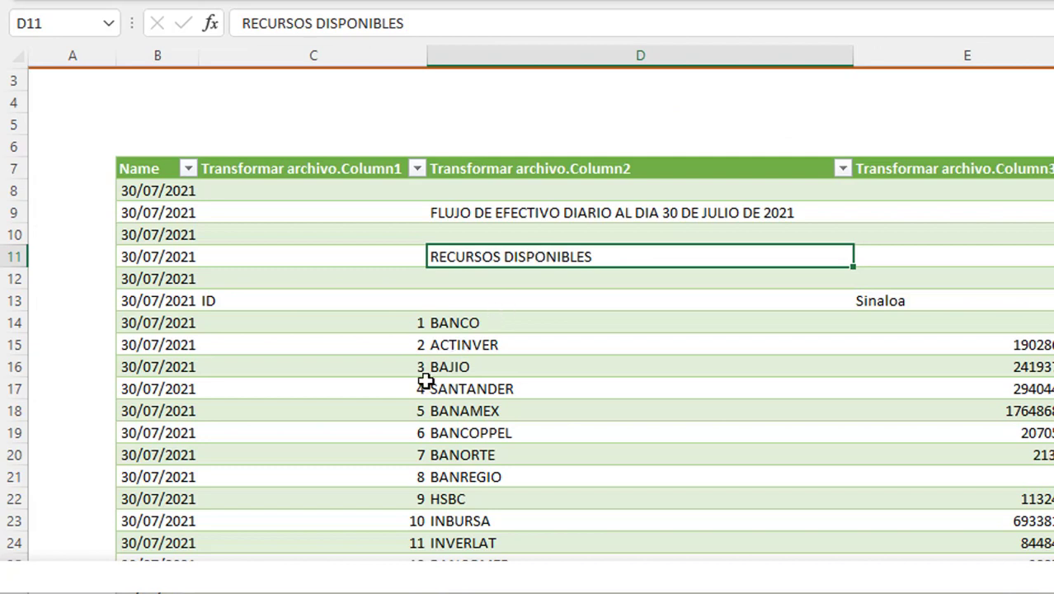
# Step: Inspect the query output rows: RECURSOS DISPONIBLES, SANTANDER's index 4, and BAJIO
pyautogui.click(536, 300)
pyautogui.click(541, 266)
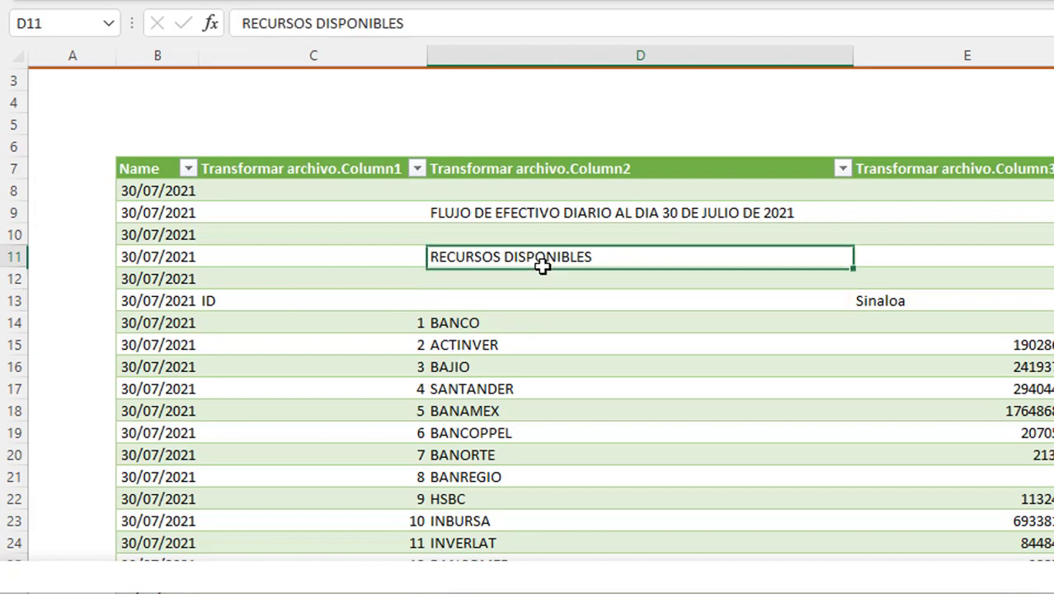
pyautogui.click(390, 379)
pyautogui.click(612, 362)
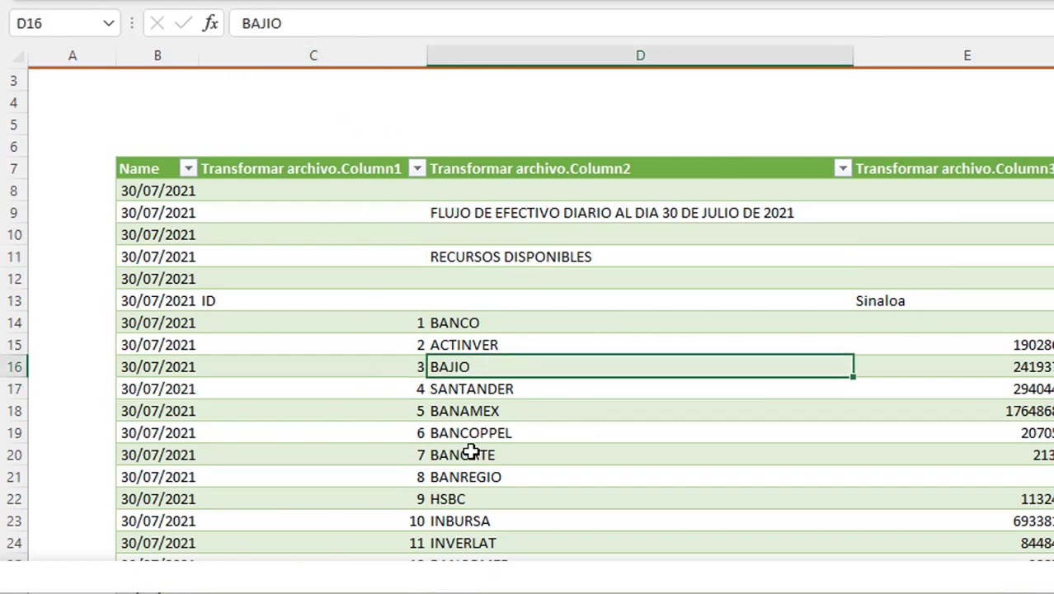
pyautogui.scroll(-3, 470, 451)
pyautogui.scroll(-6, 470, 451)
pyautogui.scroll(-3, 470, 451)
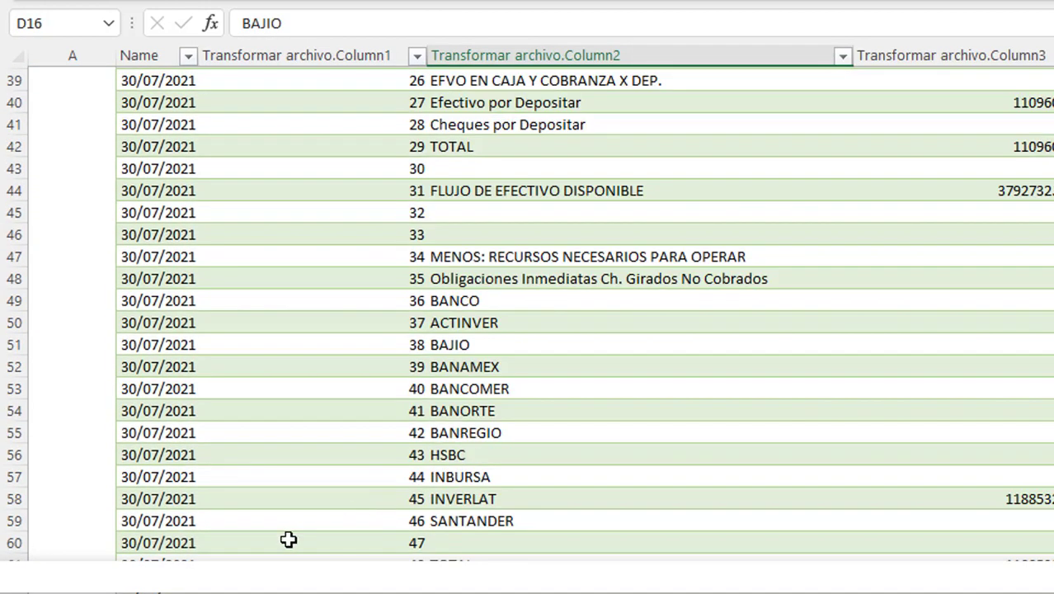
# Step: On the Base de Flujos sheet, view the FLUJO column's filter values without applying any
pyautogui.click(412, 325)
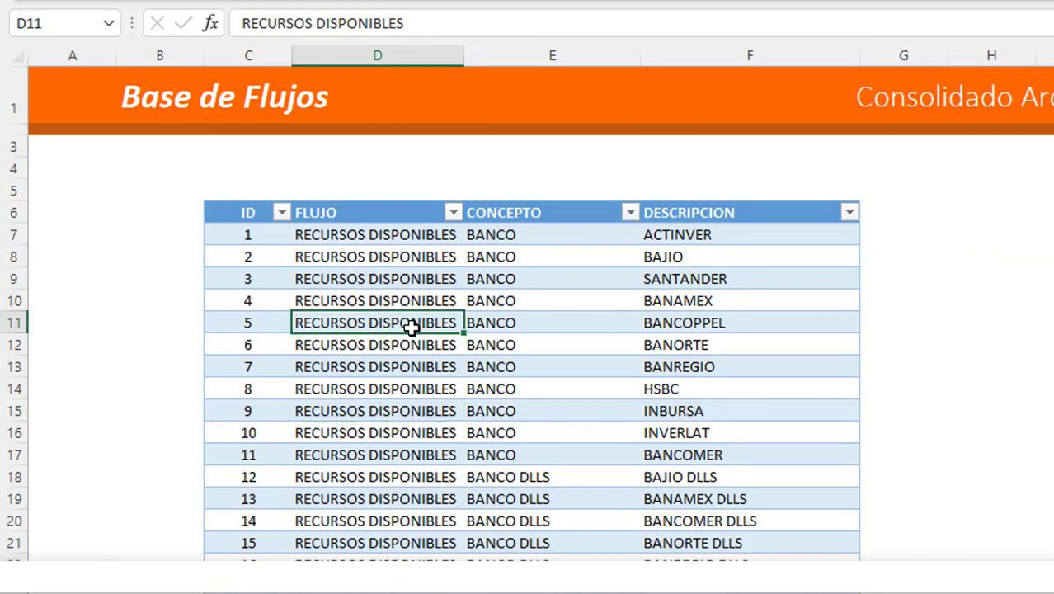
pyautogui.click(551, 423)
pyautogui.click(554, 321)
pyautogui.click(437, 344)
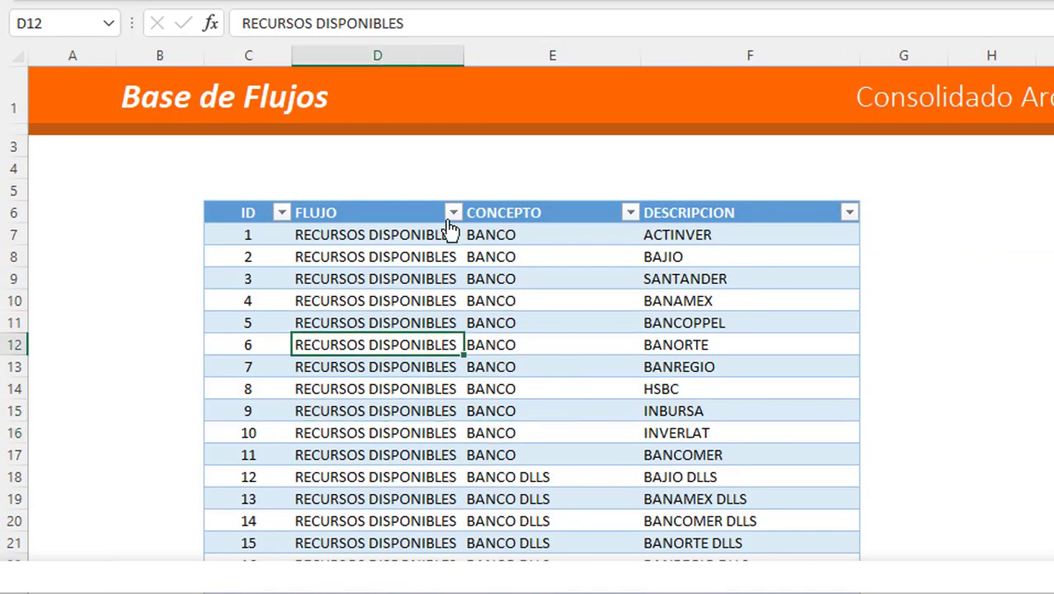
pyautogui.click(452, 213)
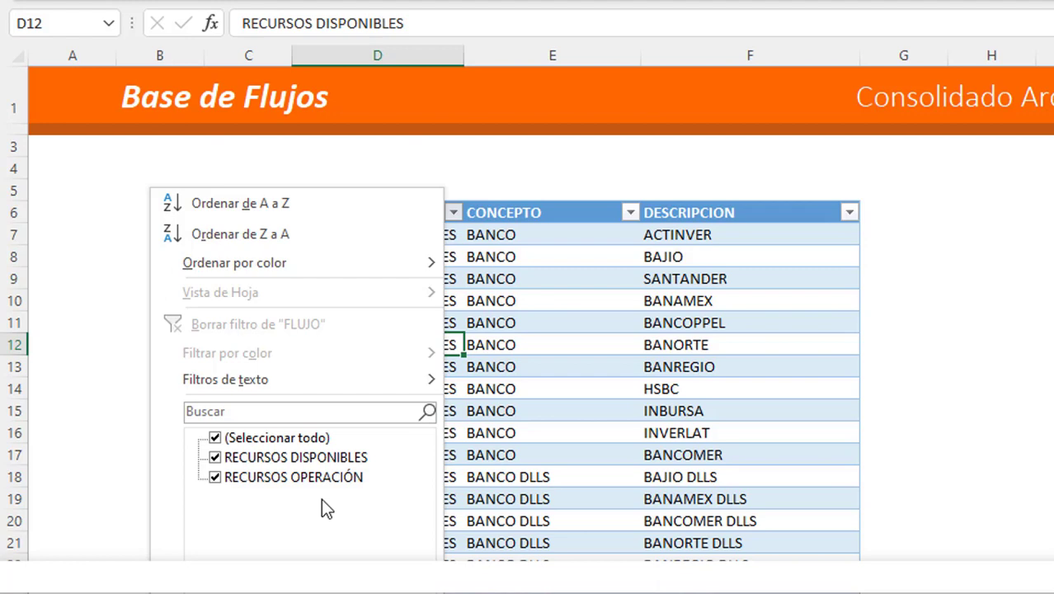
pyautogui.press('Escape')
# Step: Scroll through the catalog's BANCO concepts and RECURSOS OPERACIÓN entries such as INVERLAT
pyautogui.click(555, 284)
pyautogui.click(559, 384)
pyautogui.scroll(-3, 555, 412)
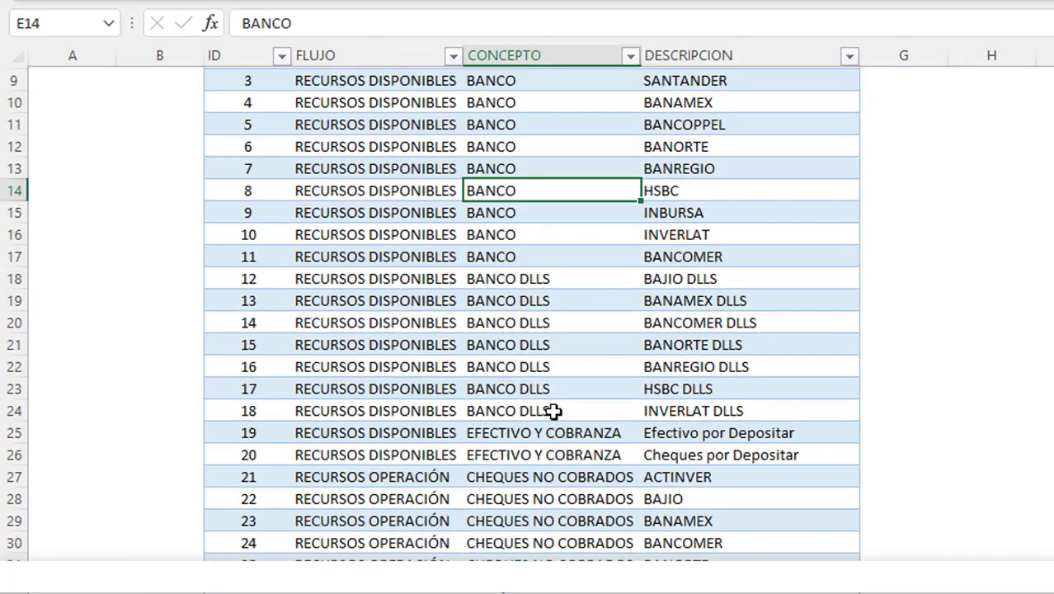
pyautogui.scroll(-5, 555, 410)
pyautogui.scroll(-2, 554, 411)
pyautogui.scroll(-2, 553, 411)
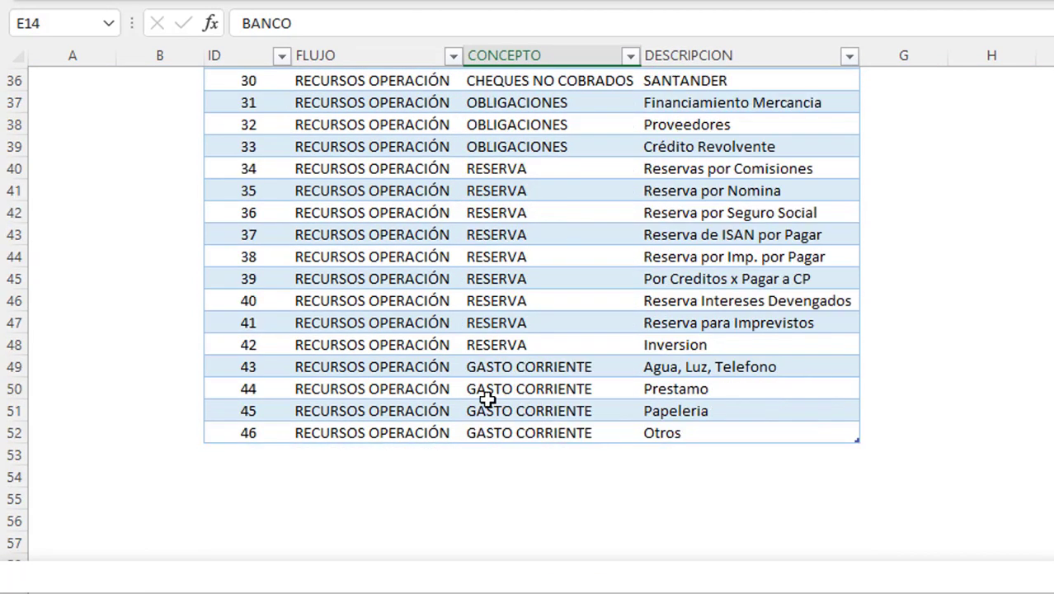
pyautogui.scroll(6, 486, 398)
pyautogui.scroll(3, 483, 394)
pyautogui.scroll(2, 482, 394)
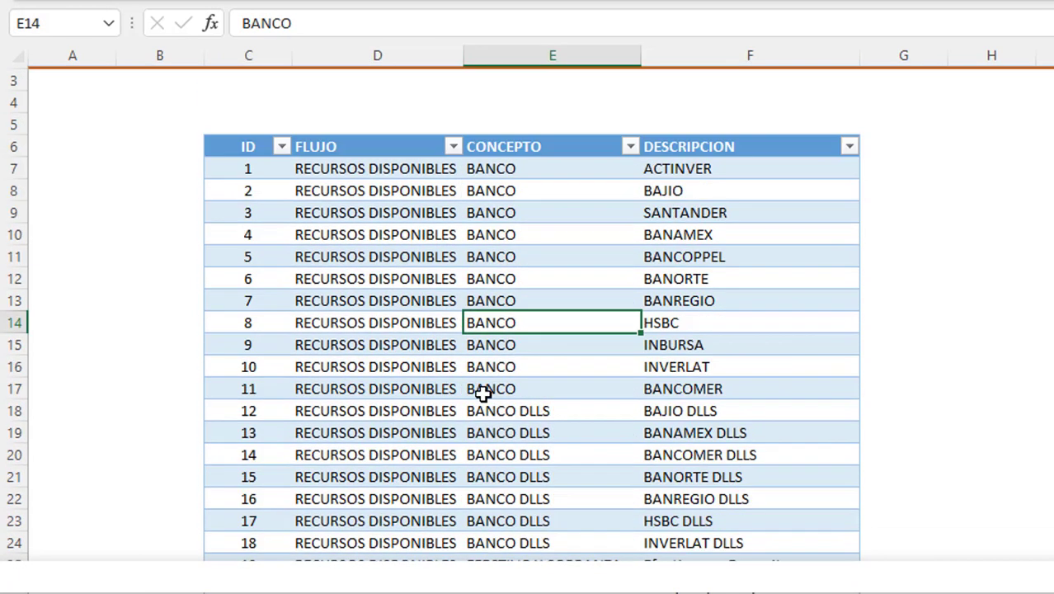
pyautogui.click(424, 404)
pyautogui.scroll(-6, 424, 404)
pyautogui.click(424, 385)
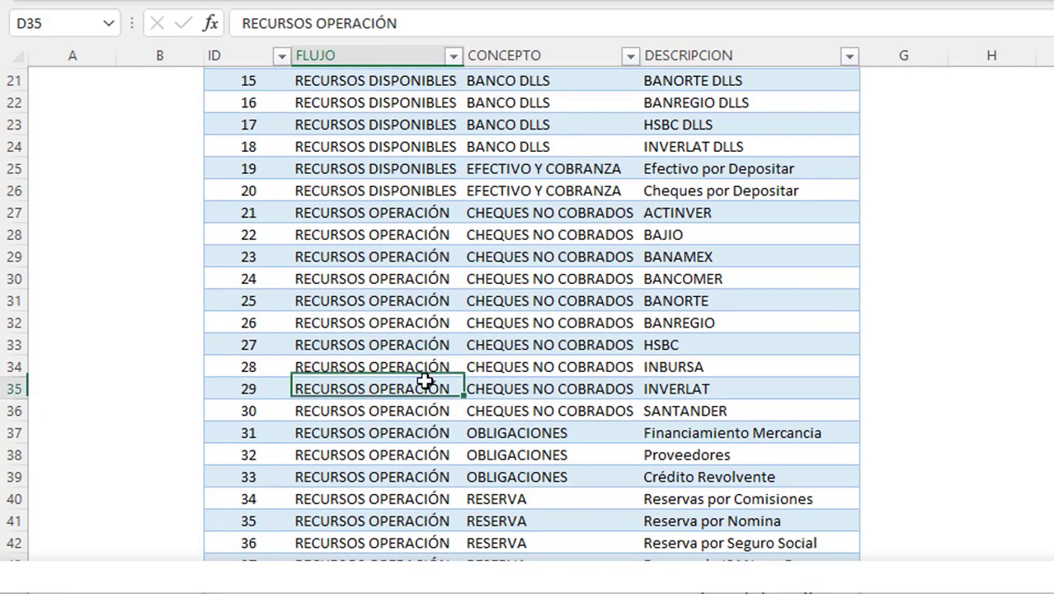
pyautogui.scroll(2, 433, 375)
pyautogui.scroll(5, 462, 346)
pyautogui.click(540, 234)
# Step: Pick the BANCO concept for BANREGIO and SANTANDER, then copy the Flujo sheet as Flujo (2)
pyautogui.click(522, 364)
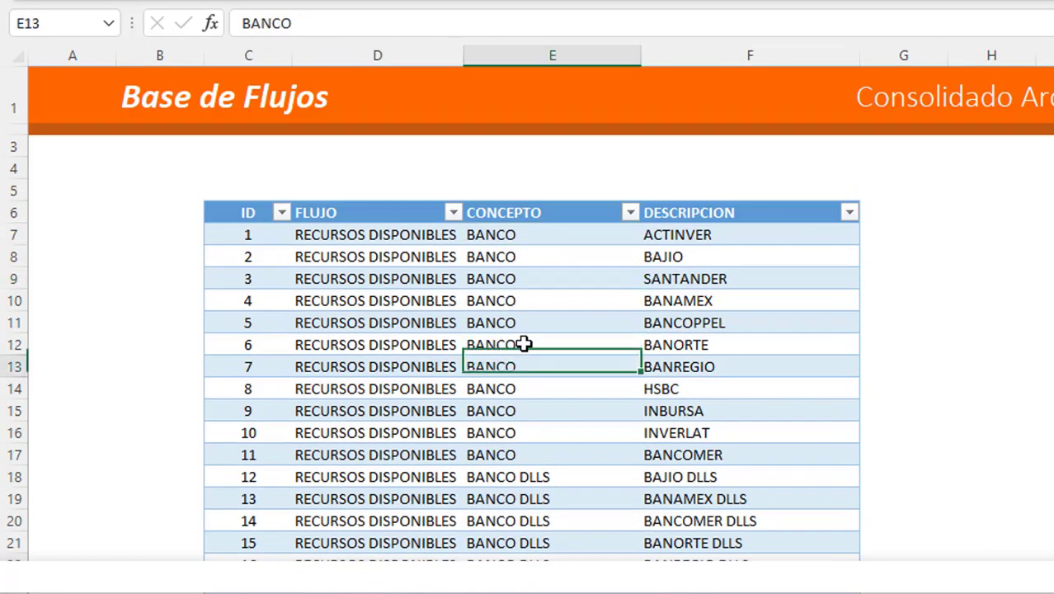
pyautogui.click(528, 276)
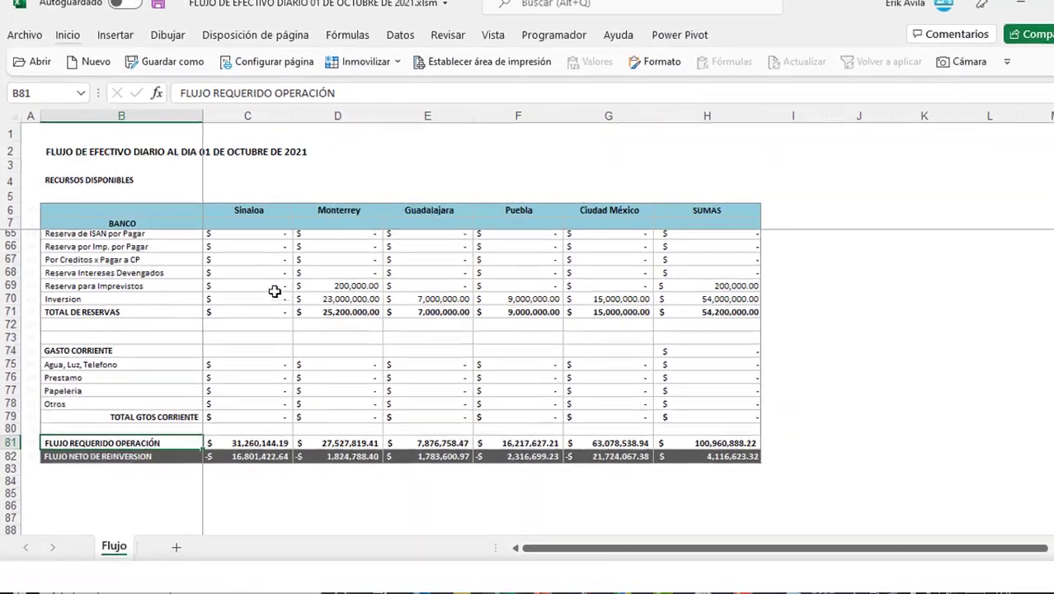
pyautogui.click(165, 299)
pyautogui.scroll(5, 157, 290)
pyautogui.scroll(2, 156, 290)
pyautogui.click(157, 290)
pyautogui.scroll(12, 144, 412)
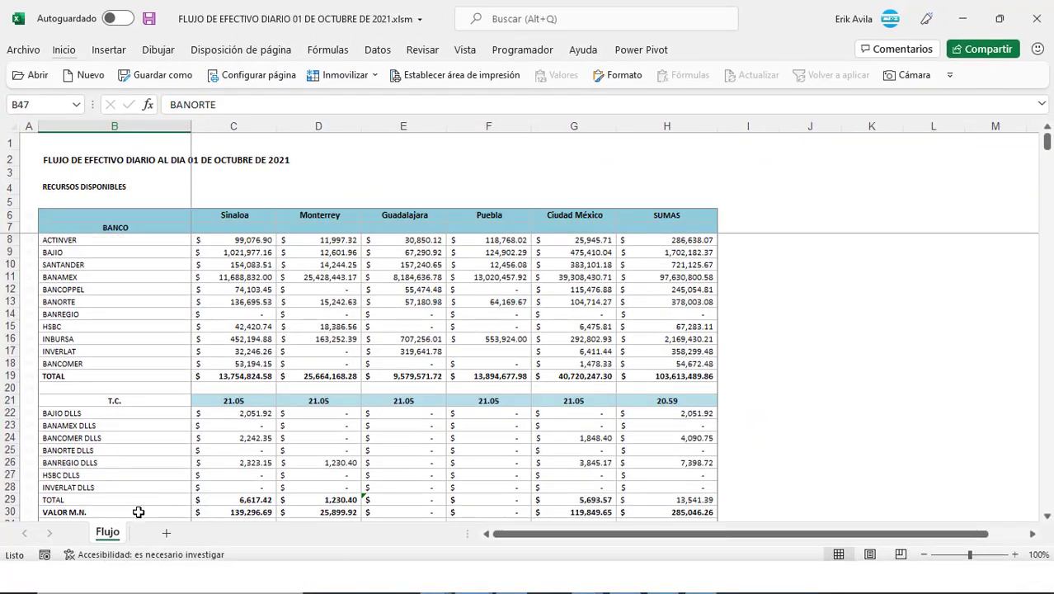
pyautogui.moveTo(144, 541); pyautogui.dragTo(149, 536)
# Step: Copy the RECURSOS DISPONIBLES heading and fill it down column A from A8 beside the bank rows
pyautogui.click(143, 289)
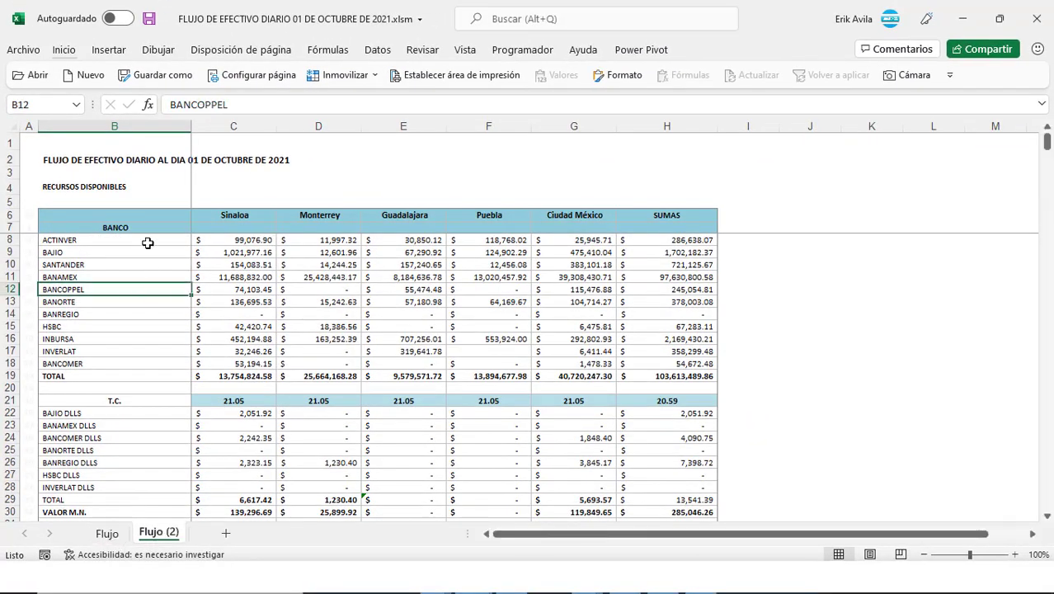
pyautogui.hotkey('ctrl', 'Up')
pyautogui.hotkey('ctrl', 'Up')
pyautogui.click(129, 256)
pyautogui.hotkey('ctrl', 'Up')
pyautogui.hotkey('ctrl', 'Up')
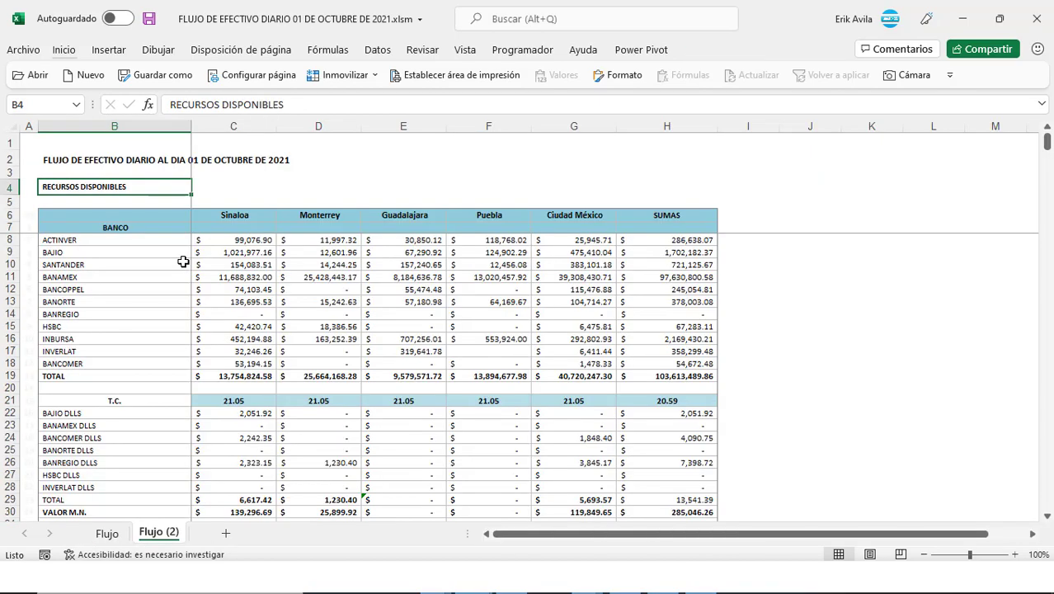
pyautogui.hotkey('ctrl', 'c')
pyautogui.press('Down')
pyautogui.press('Down')
pyautogui.press('Down')
pyautogui.press('Down')
pyautogui.press('Left')
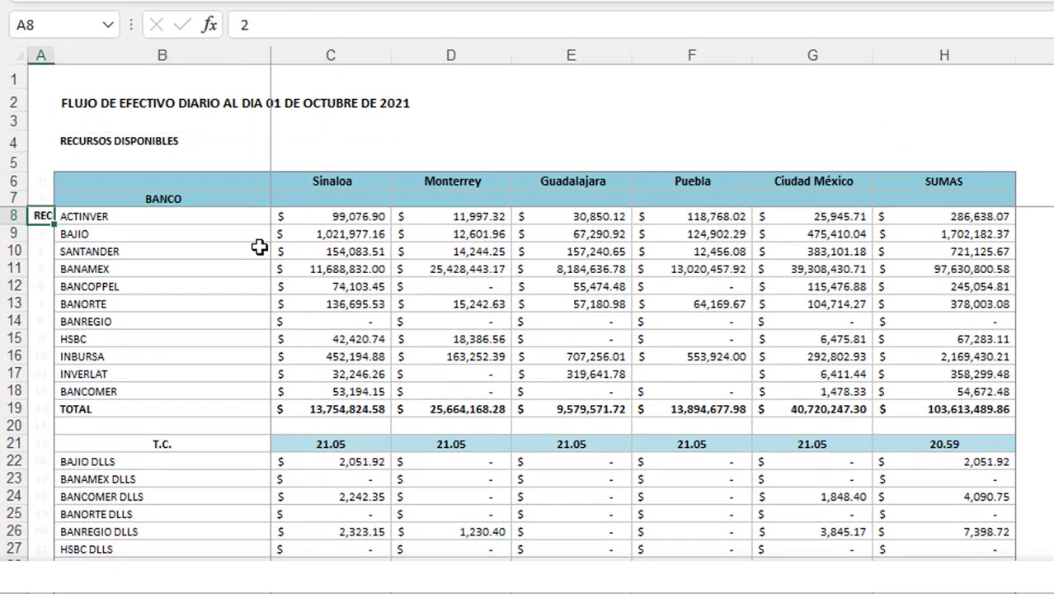
pyautogui.hotkey('alt', 'h')
pyautogui.press('o')
pyautogui.press('i')
pyautogui.hotkey('shift', 'Down')
pyautogui.hotkey('shift', 'Down')
pyautogui.hotkey('shift', 'Down')
pyautogui.hotkey('shift', 'Down')
pyautogui.hotkey('shift', 'Down')
pyautogui.hotkey('shift', 'Down')
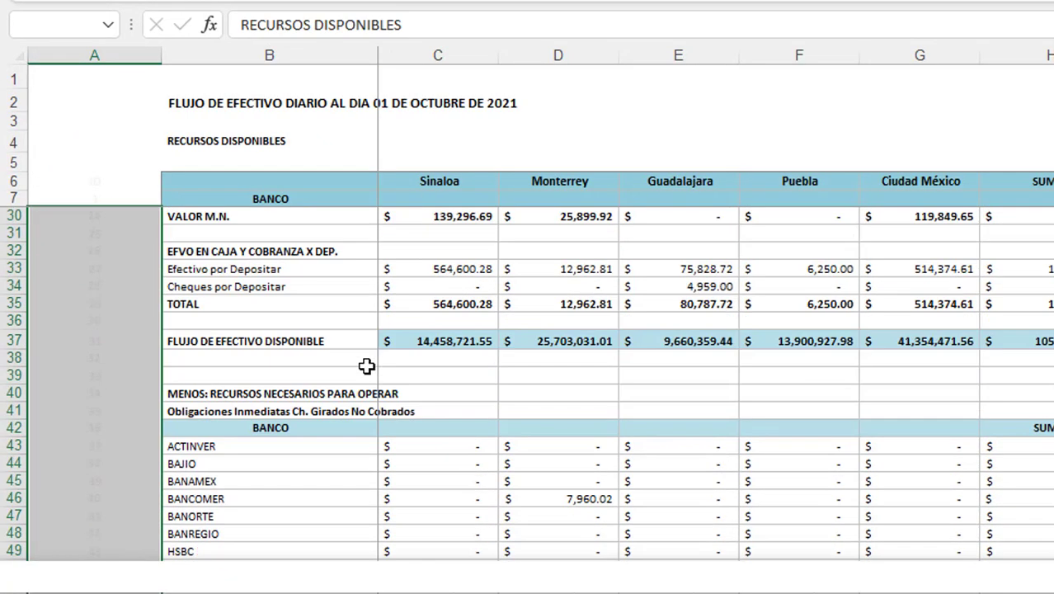
pyautogui.hotkey('ctrl', 'v')
# Step: Clear the RECURSOS DISPONIBLES labels from A29:A32 beside the TOTAL and VALOR M.N. rows
pyautogui.scroll(8, 242, 373)
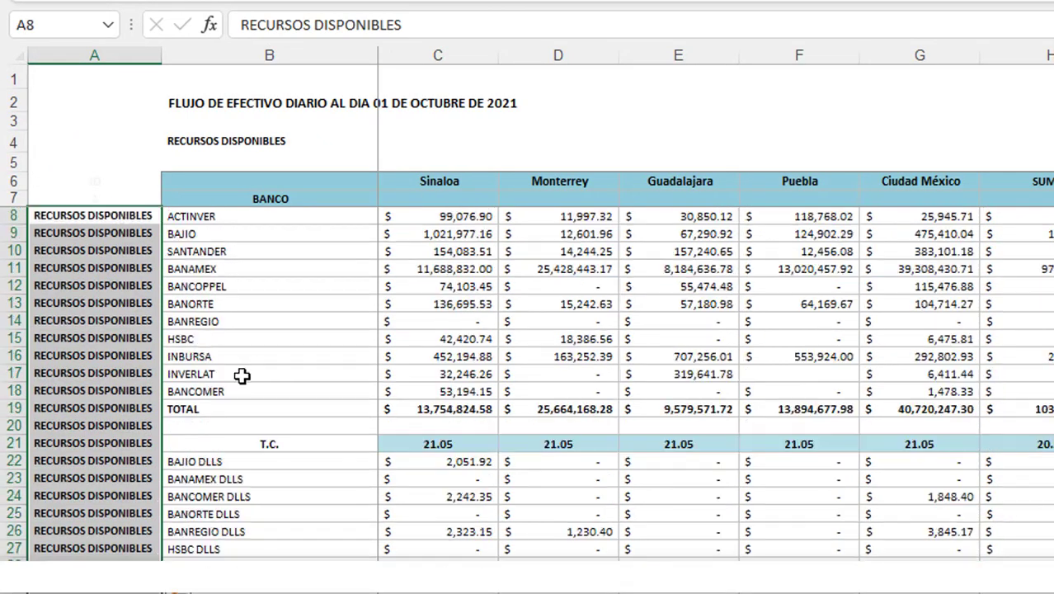
pyautogui.click(205, 426)
pyautogui.moveTo(146, 427); pyautogui.dragTo(150, 450)
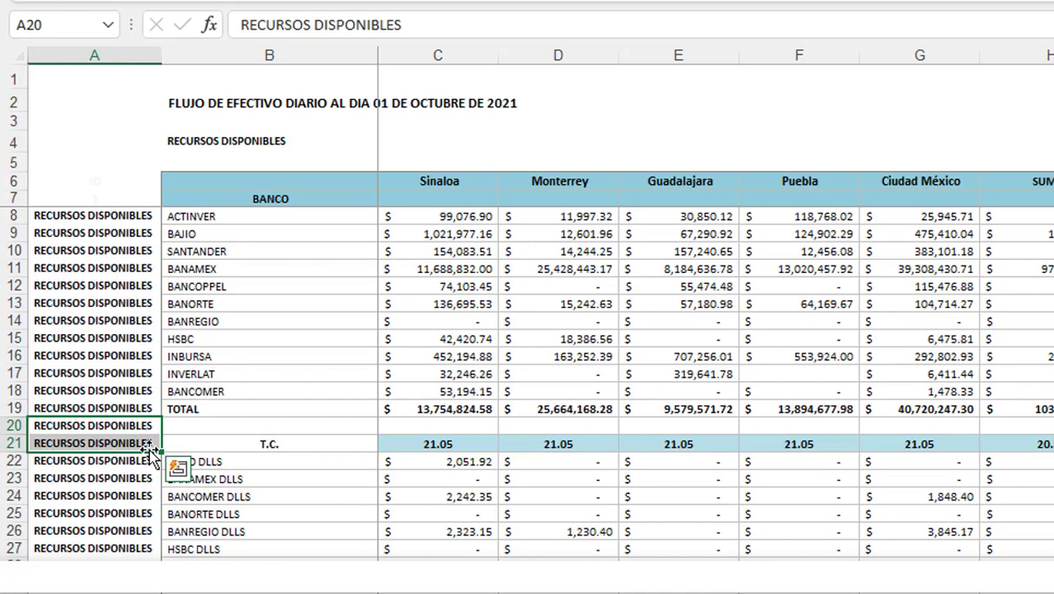
pyautogui.moveTo(148, 408); pyautogui.dragTo(148, 426)
pyautogui.scroll(-4, 151, 396)
pyautogui.click(150, 360)
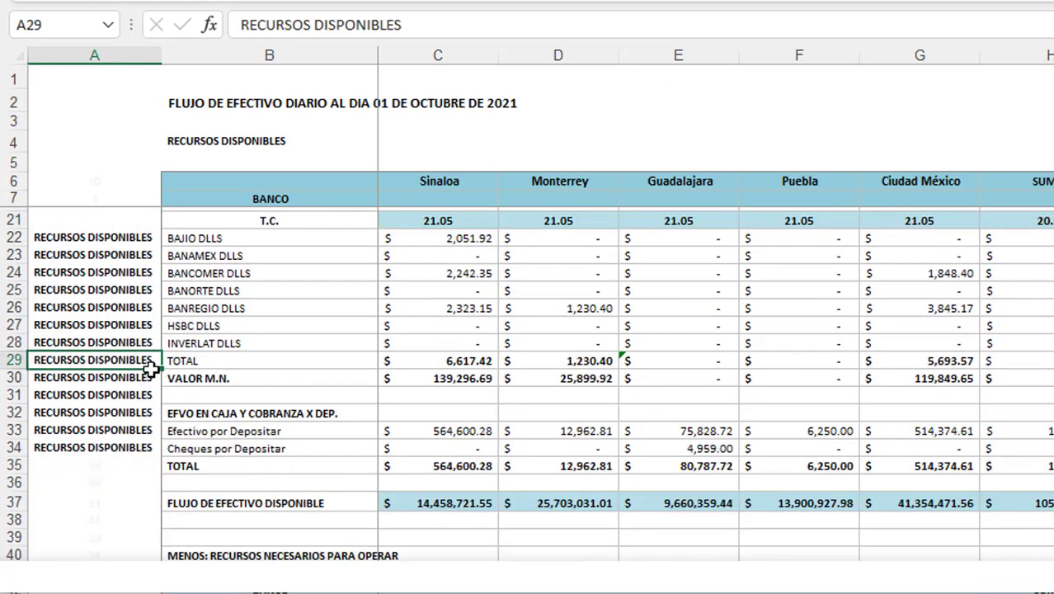
pyautogui.moveTo(148, 363); pyautogui.dragTo(155, 407)
pyautogui.press('Delete')
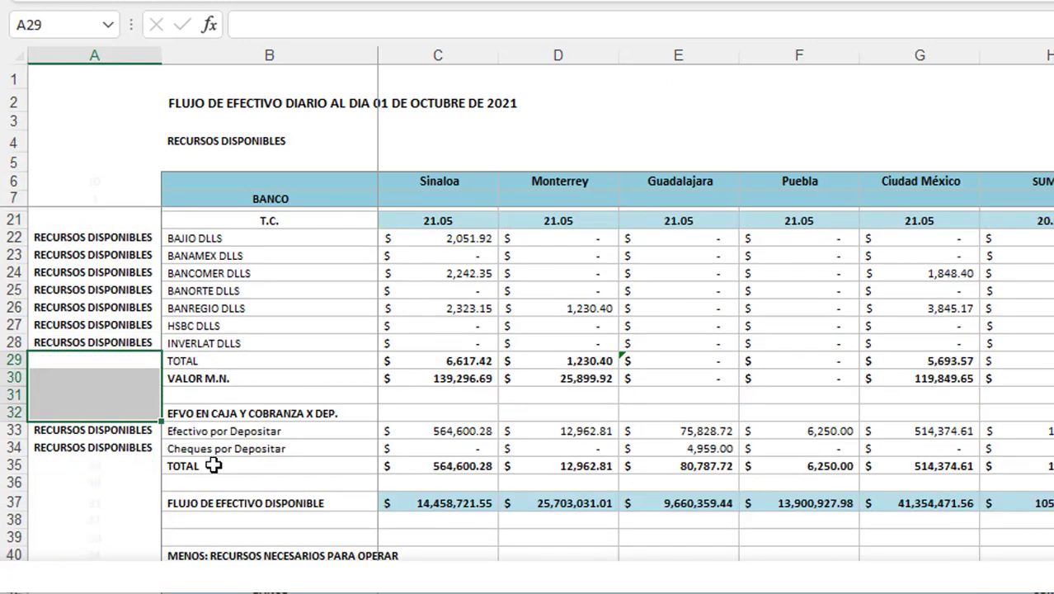
# Step: Bring the Base de Flujos catalog table back into view
pyautogui.click(153, 466)
pyautogui.scroll(3, 136, 446)
pyautogui.click(183, 403)
pyautogui.scroll(2, 183, 408)
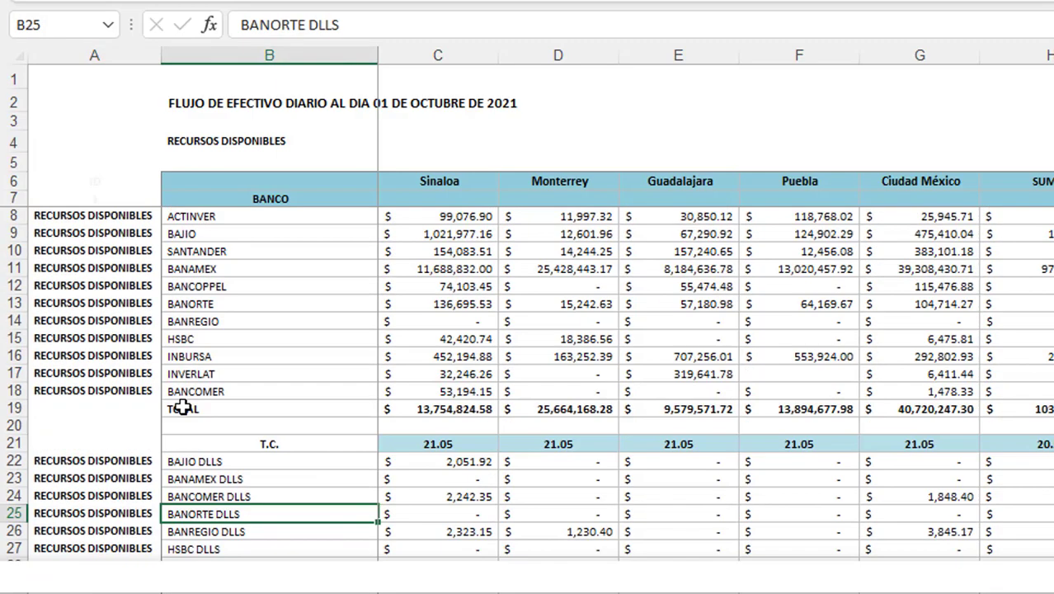
pyautogui.click(149, 318)
pyautogui.scroll(-4, 165, 376)
pyautogui.scroll(-4, 165, 387)
# Step: Paste RECURSOS OPERACIÓN from the catalog as a value into A43 and fill it down to A78
pyautogui.hotkey('ctrl', 'pagedown')
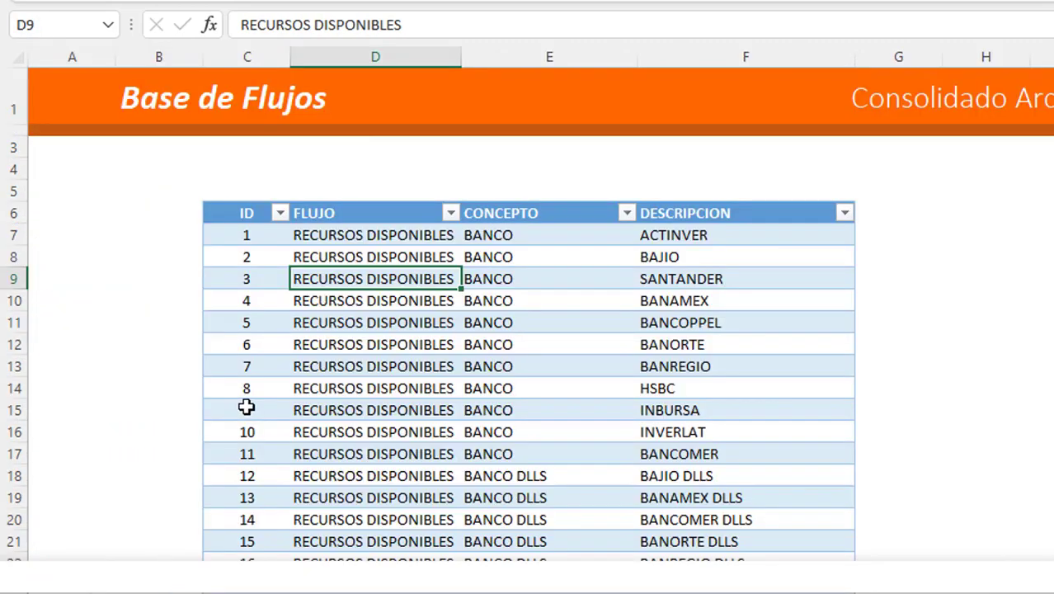
pyautogui.scroll(-7, 320, 418)
pyautogui.scroll(-2, 329, 404)
pyautogui.click(370, 365)
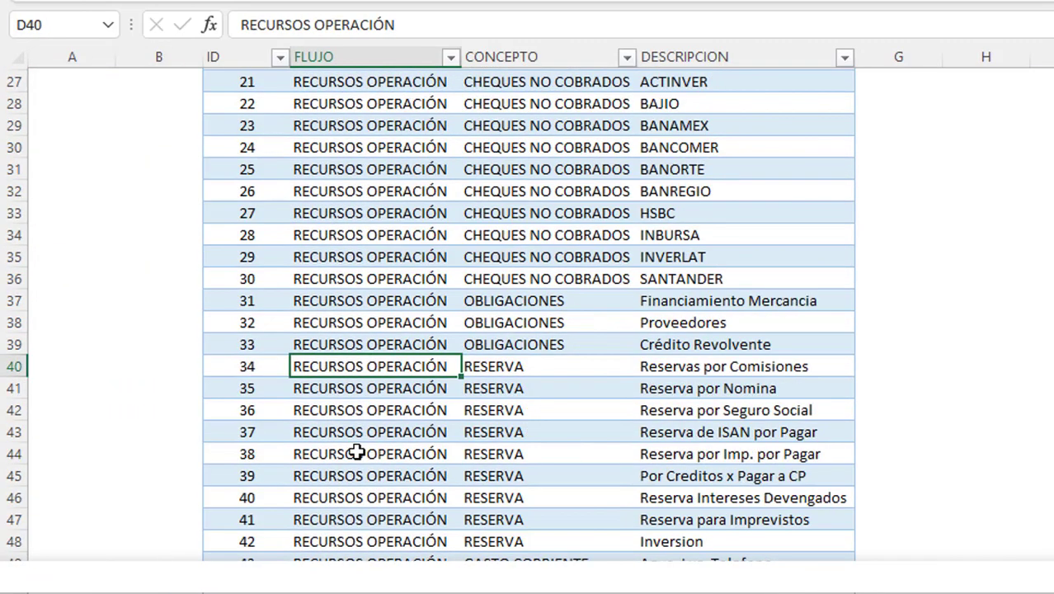
pyautogui.hotkey('ctrl', 'pageup')
pyautogui.scroll(-1, 182, 404)
pyautogui.click(109, 345)
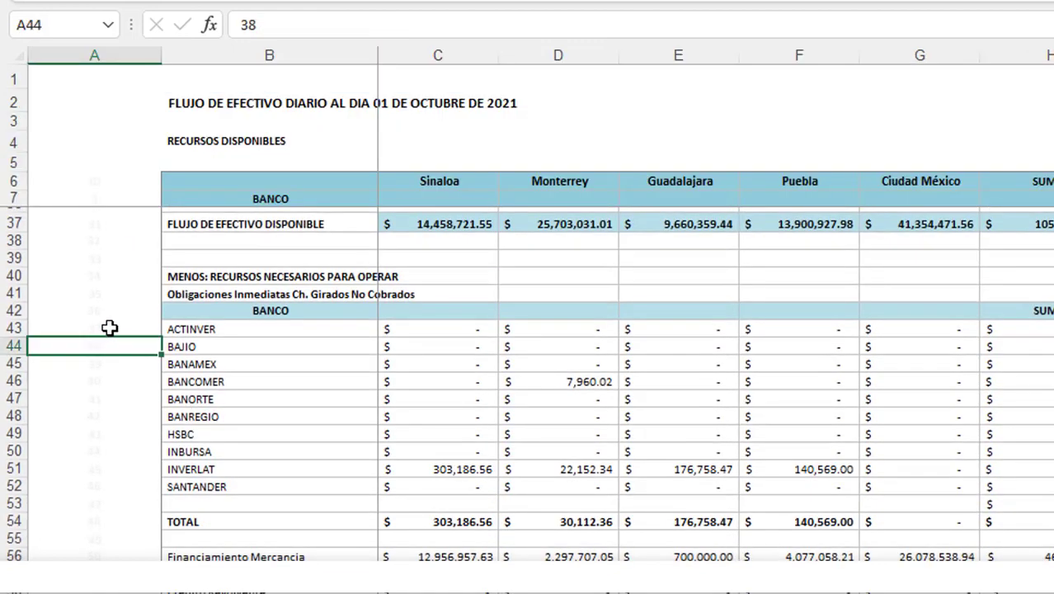
pyautogui.rightClick(109, 330)
pyautogui.click(204, 175)
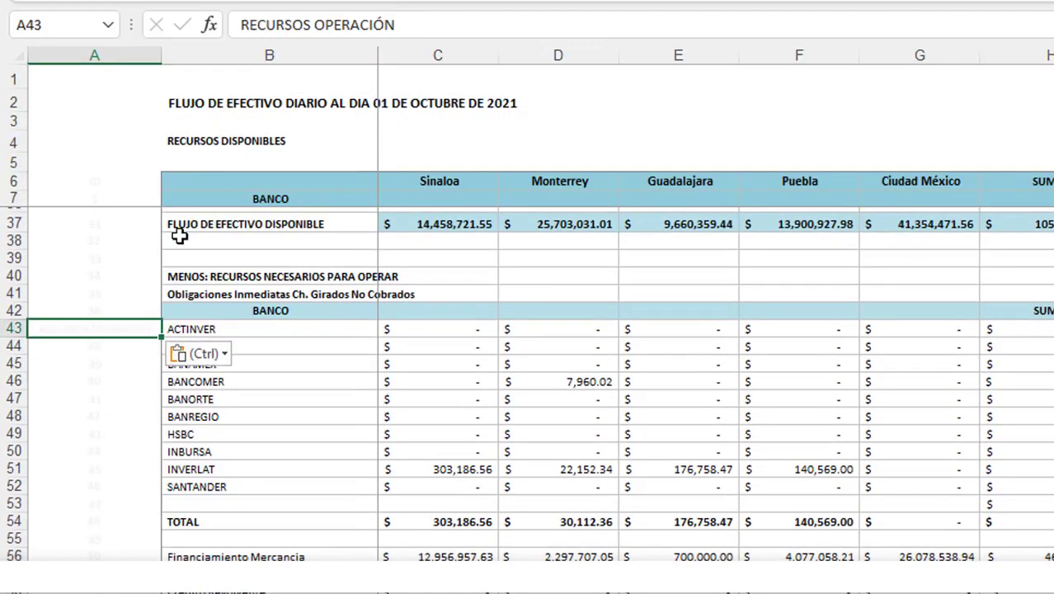
pyautogui.press('Escape')
pyautogui.hotkey('ctrl', 'c')
pyautogui.scroll(-5, 660, 483)
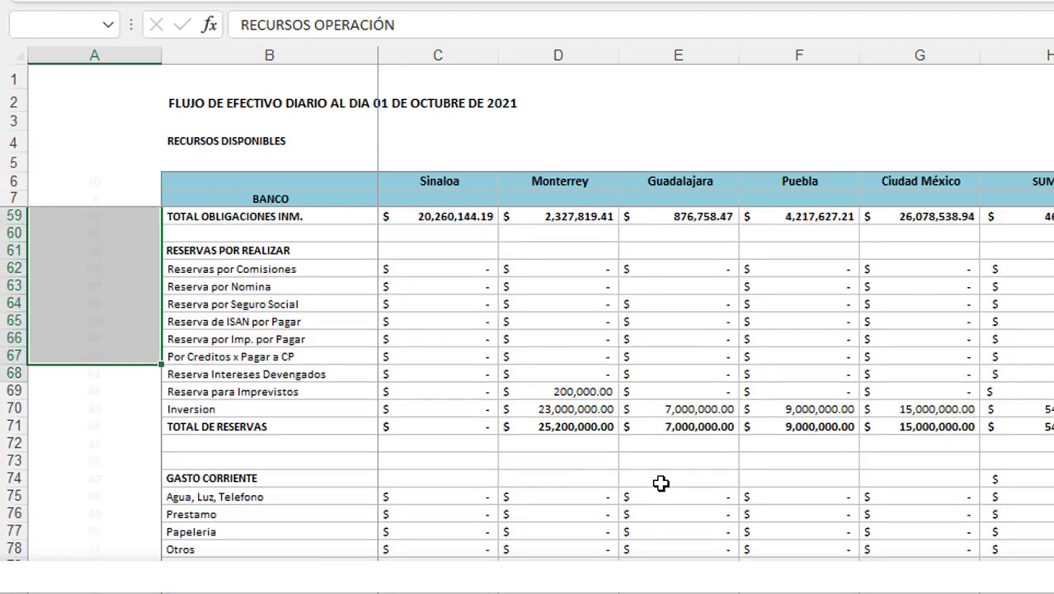
pyautogui.hotkey('ctrl', 'v')
# Step: Clear the label from blank rows 53 and 55 and the TOTAL row 54
pyautogui.scroll(5, 221, 366)
pyautogui.click(221, 366)
pyautogui.scroll(2, 221, 365)
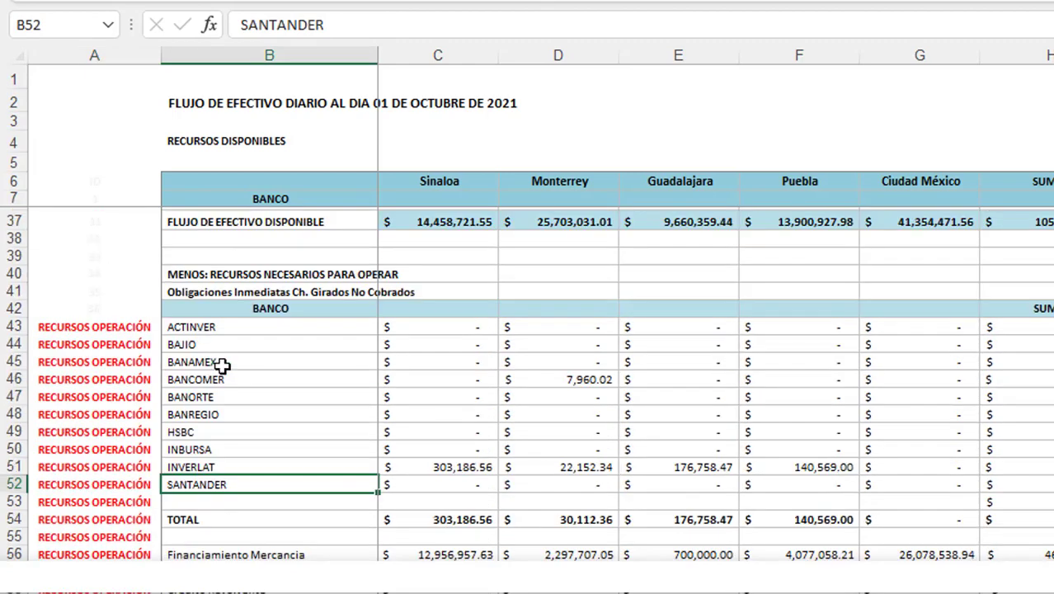
pyautogui.press('Left')
pyautogui.press('Down')
pyautogui.press('Delete')
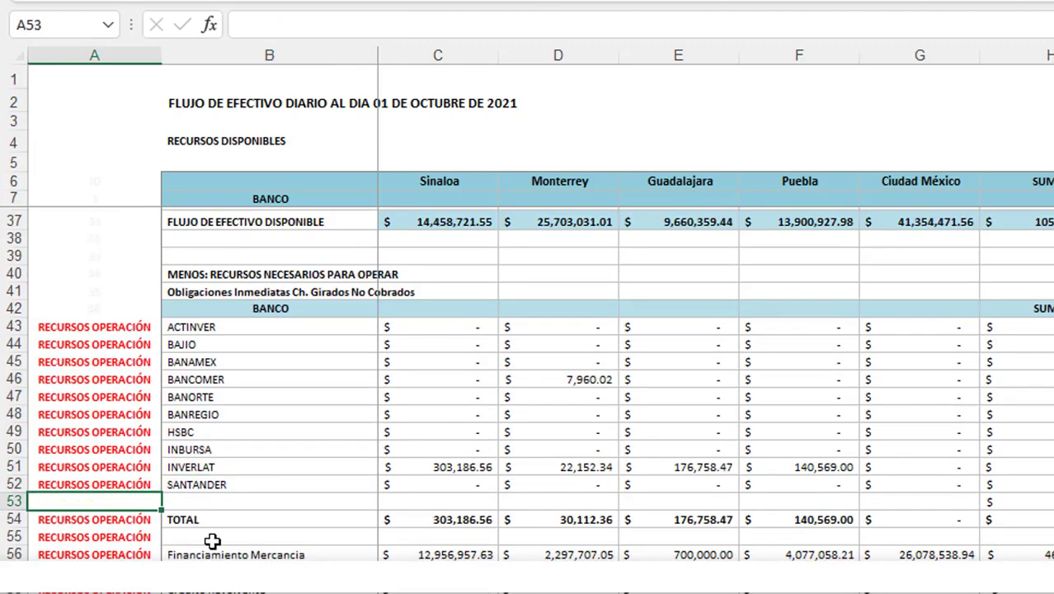
pyautogui.press('Down')
pyautogui.press('Delete')
pyautogui.press('Down')
pyautogui.press('Delete')
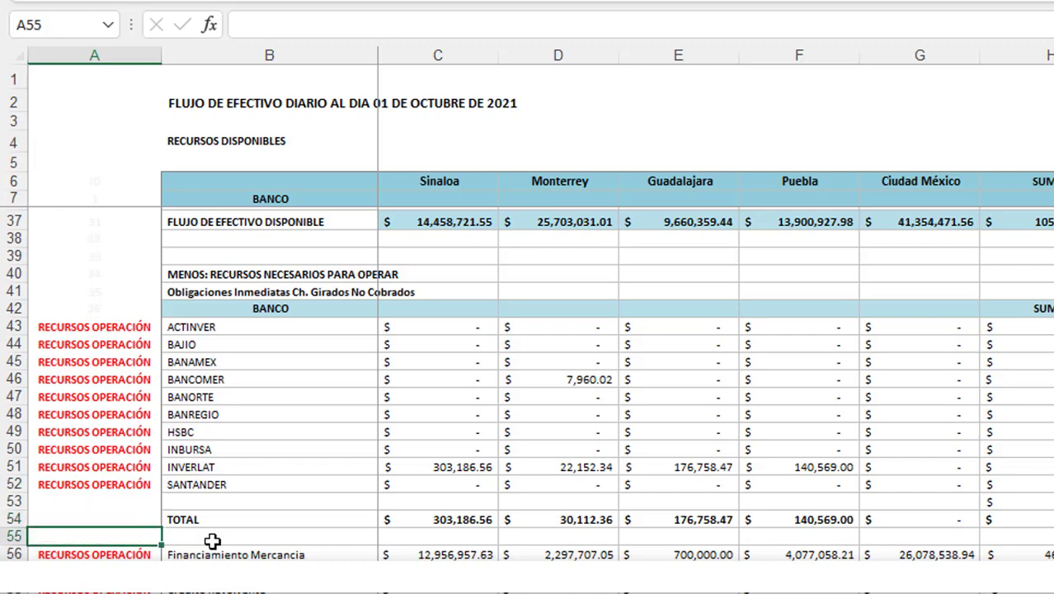
# Step: Remove the labels beside TOTAL OBLIGACIONES INM., blank row 60 and the RESERVAS POR REALIZAR heading
pyautogui.scroll(-4, 219, 538)
pyautogui.scroll(-1, 218, 462)
pyautogui.click(149, 330)
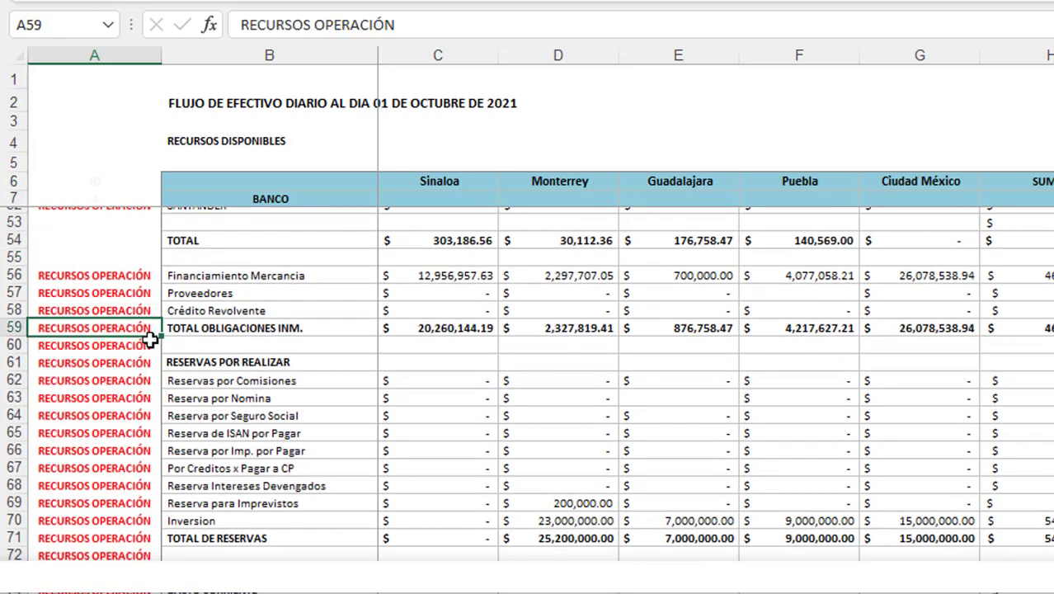
pyautogui.press('Delete')
pyautogui.press('Down')
pyautogui.press('Delete')
pyautogui.press('Down')
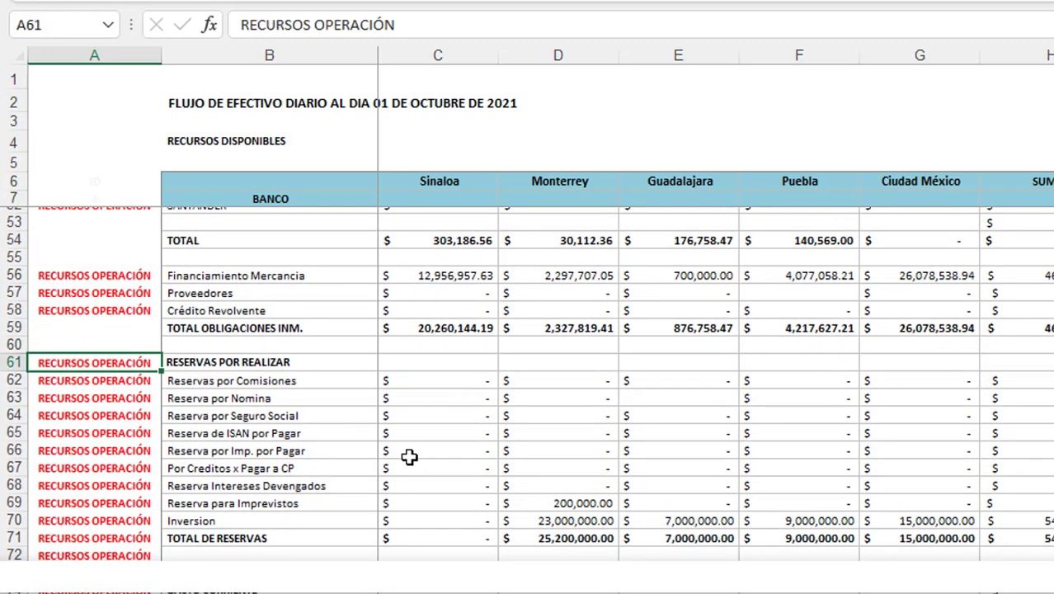
pyautogui.press('Delete')
# Step: Clear the labels beside TOTAL DE RESERVAS and in rows 72 to 74
pyautogui.scroll(-1, 409, 456)
pyautogui.click(148, 494)
pyautogui.press('Up')
pyautogui.press('Delete')
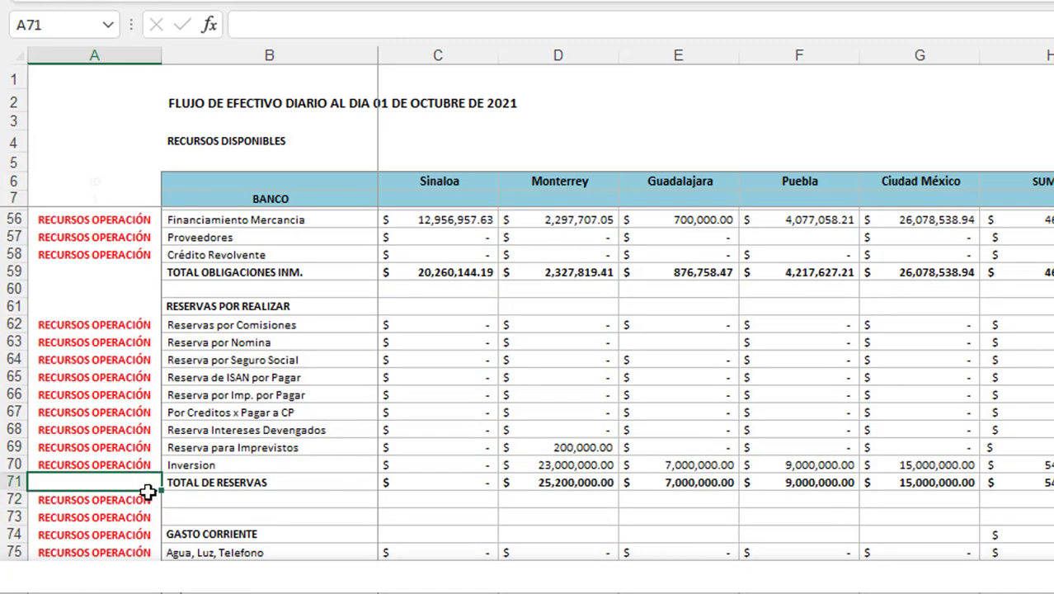
pyautogui.scroll(-2, 149, 495)
pyautogui.hotkey('shift', 'Down')
pyautogui.hotkey('shift', 'Down')
pyautogui.hotkey('shift', 'Down')
pyautogui.press('Delete')
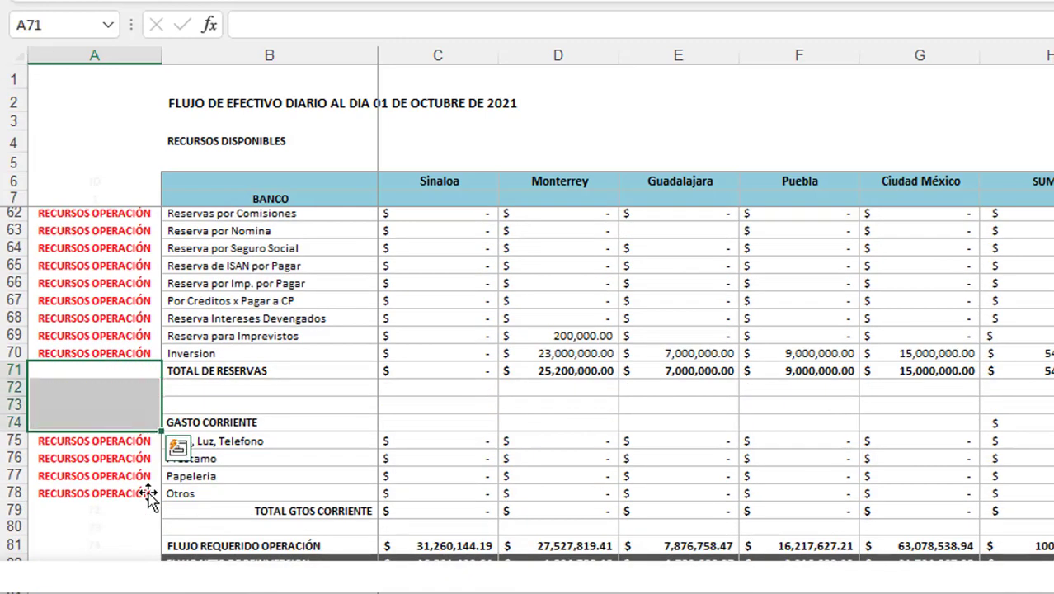
pyautogui.press('Down')
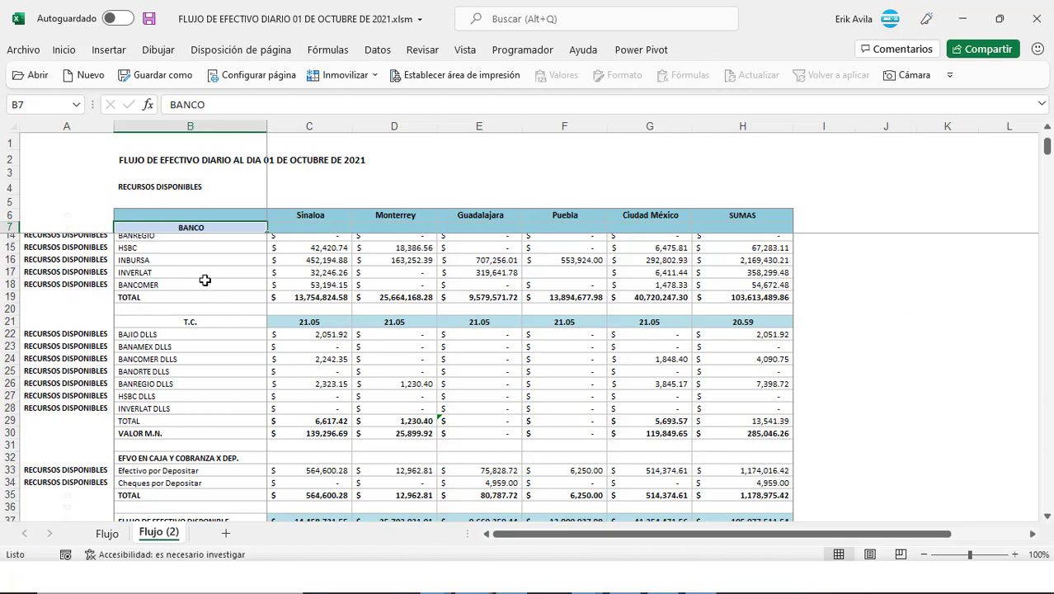
# Step: Insert a new blank column B before the bank names
pyautogui.click(205, 277)
pyautogui.scroll(2, 136, 206)
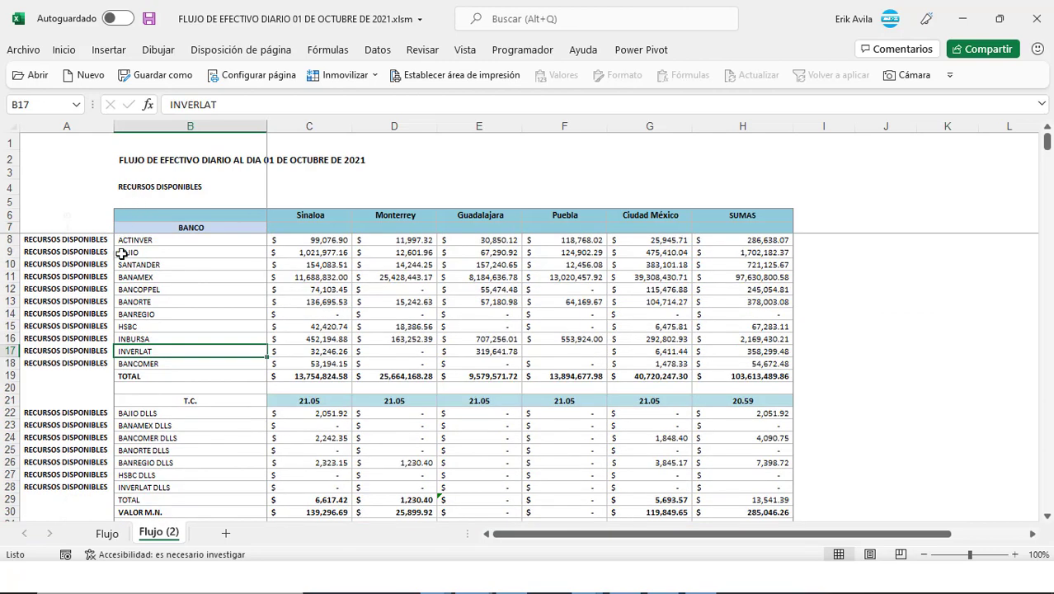
pyautogui.rightClick(145, 130)
pyautogui.click(188, 259)
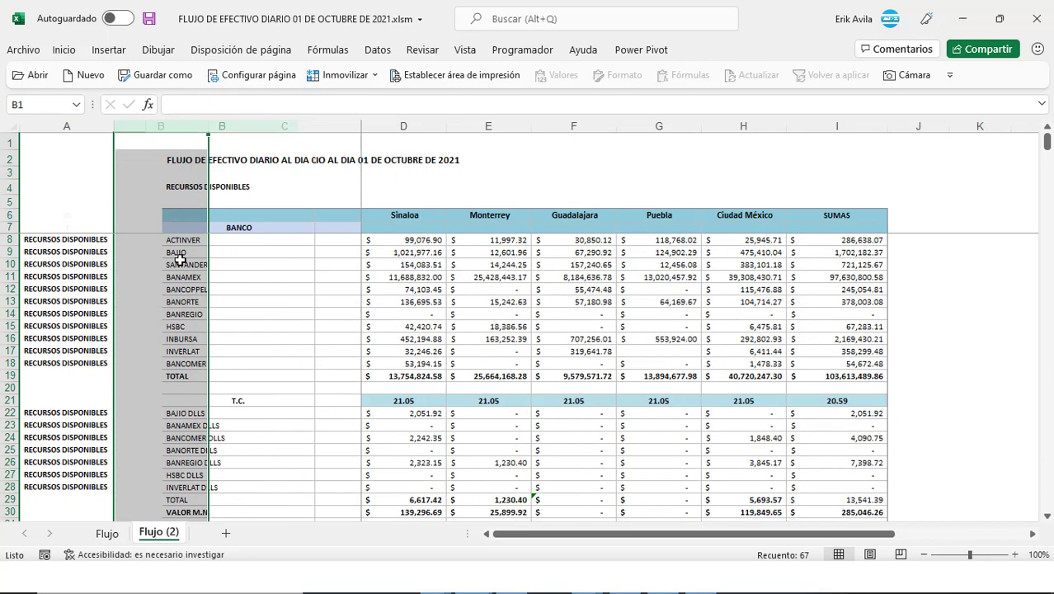
pyautogui.click(255, 242)
pyautogui.moveTo(255, 242); pyautogui.dragTo(262, 350)
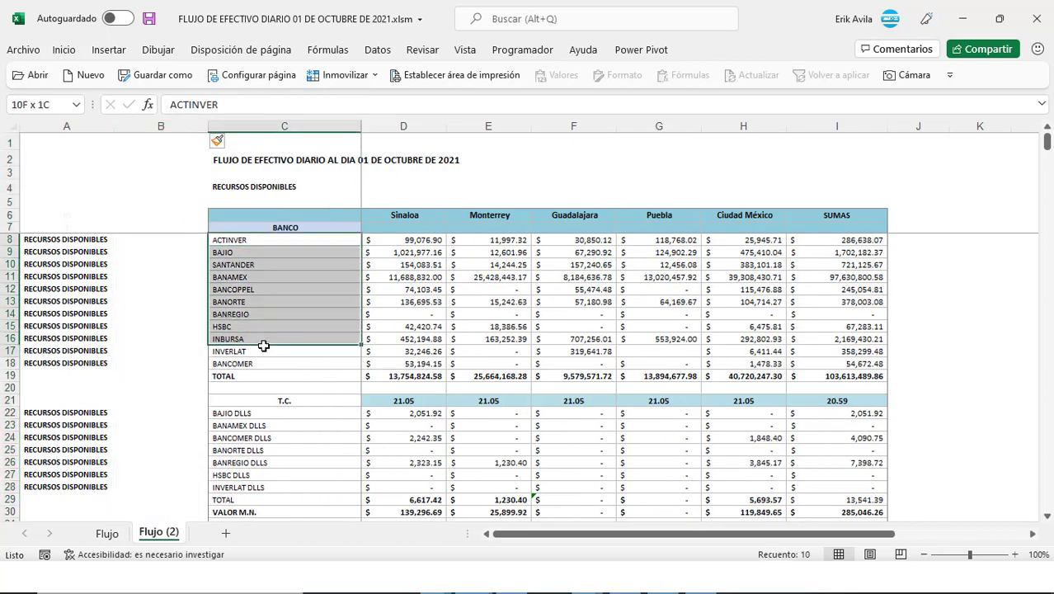
pyautogui.scroll(-1, 258, 352)
pyautogui.scroll(-1, 137, 346)
pyautogui.scroll(2, 124, 345)
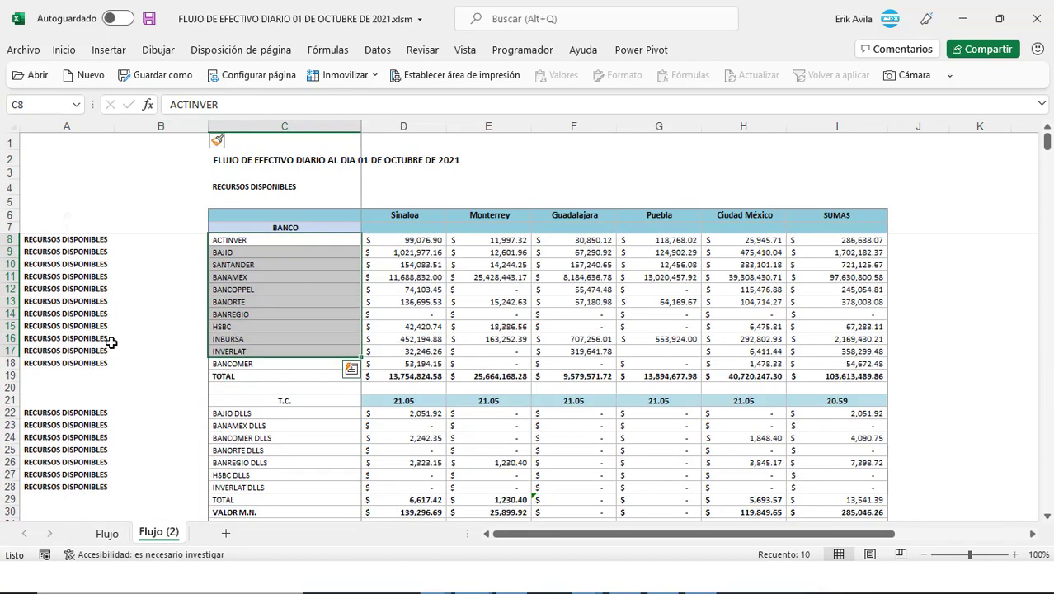
pyautogui.click(155, 290)
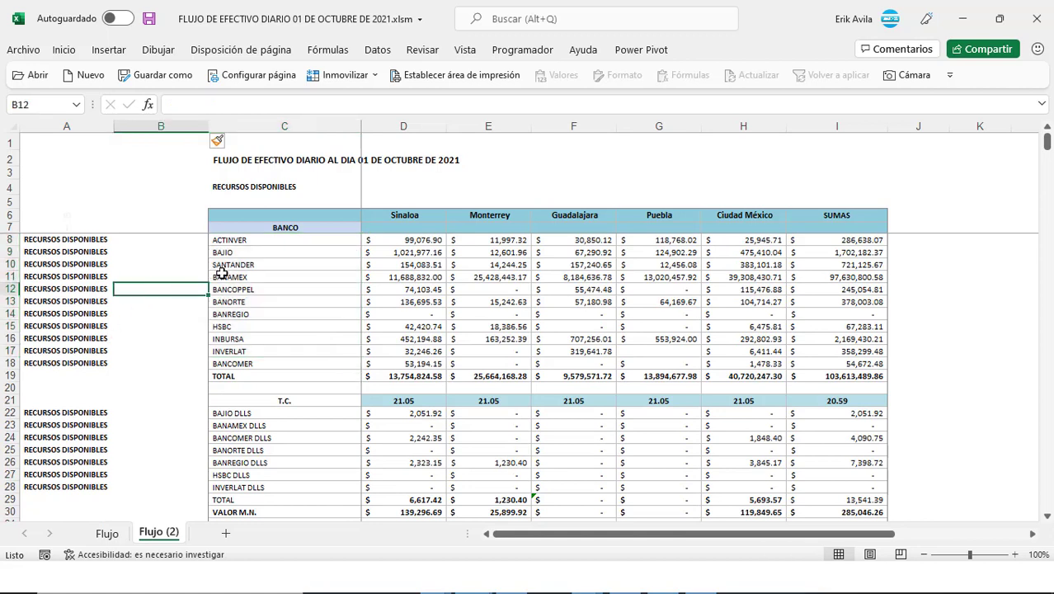
pyautogui.click(172, 240)
# Step: Copy the BANCO heading into rows 8 to 18 of the new column B
pyautogui.click(277, 229)
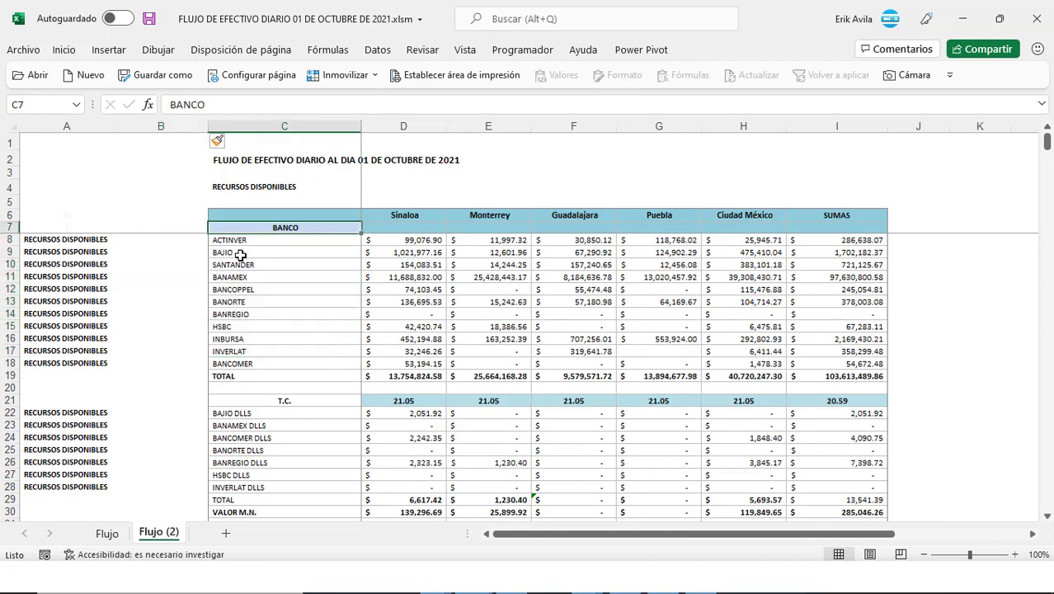
pyautogui.hotkey('ctrl', 'c')
pyautogui.moveTo(171, 240); pyautogui.dragTo(169, 362)
pyautogui.rightClick(171, 361)
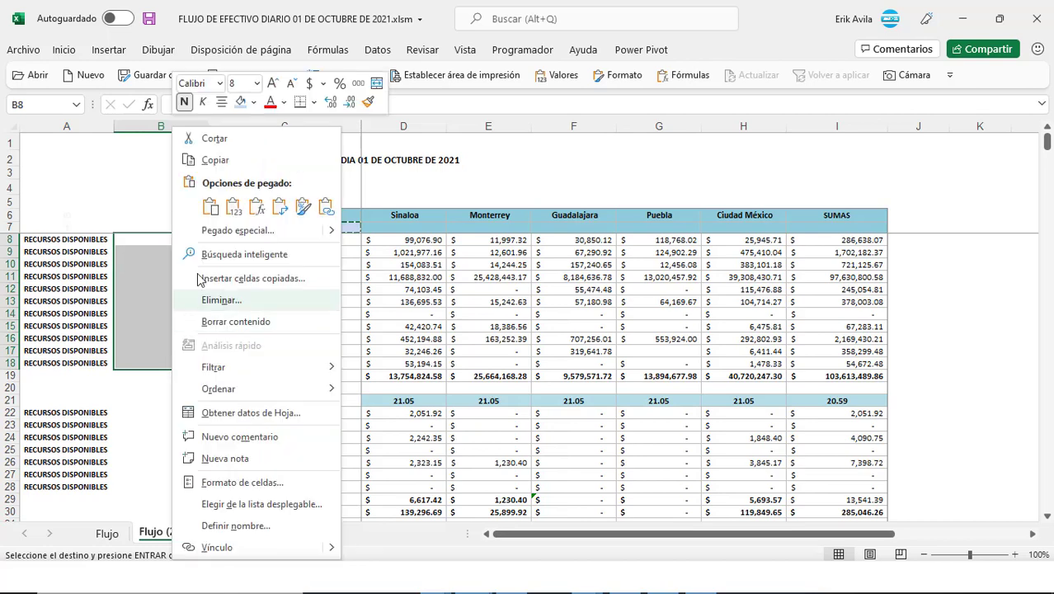
pyautogui.click(210, 206)
pyautogui.scroll(-3, 130, 292)
pyautogui.click(129, 291)
pyautogui.hotkey('alt', 'Tab')
# Step: Copy BANCO DLLS from the unique concepts list into rows 22 to 28 of column B
pyautogui.hotkey('alt', 'Tab')
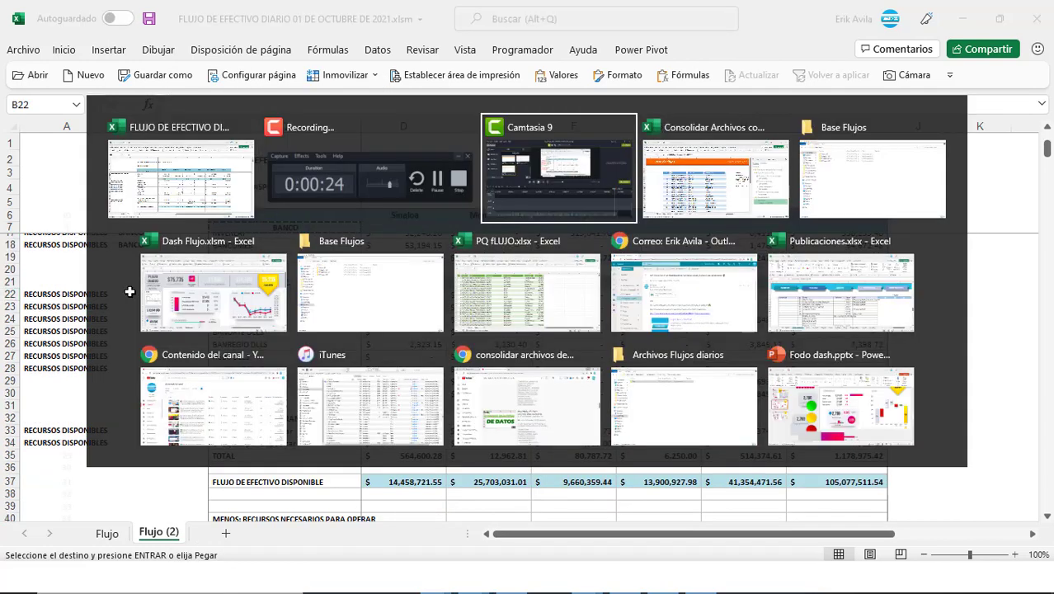
pyautogui.hotkey('alt', 'Tab')
pyautogui.click(676, 268)
pyautogui.click(683, 253)
pyautogui.press('Down')
pyautogui.press('Down')
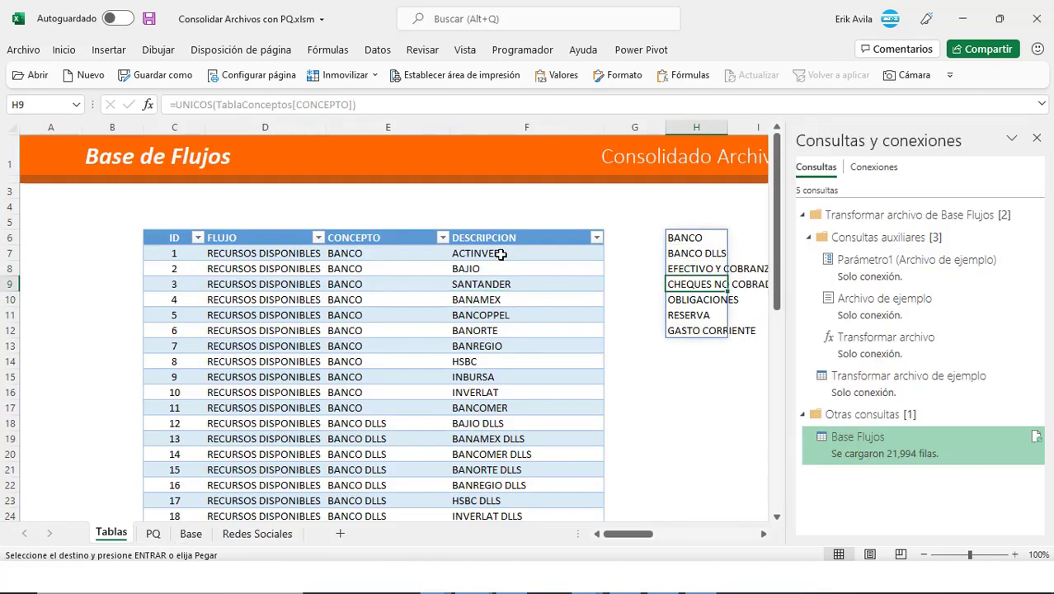
pyautogui.click(444, 238)
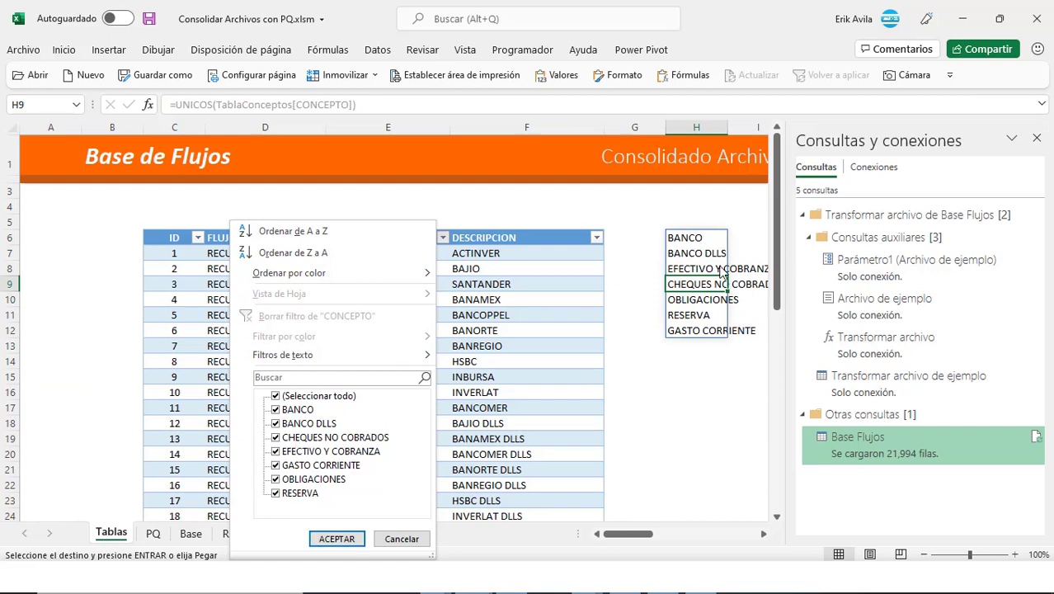
pyautogui.click(336, 538)
pyautogui.click(684, 238)
pyautogui.press('Down')
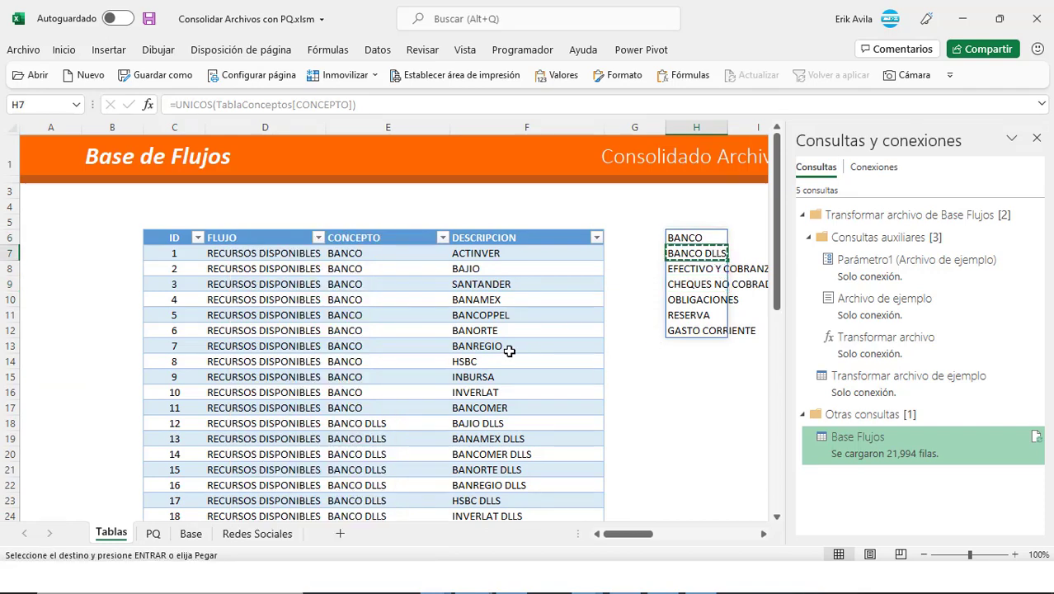
pyautogui.hotkey('alt', 'Tab')
pyautogui.moveTo(150, 295); pyautogui.dragTo(142, 379)
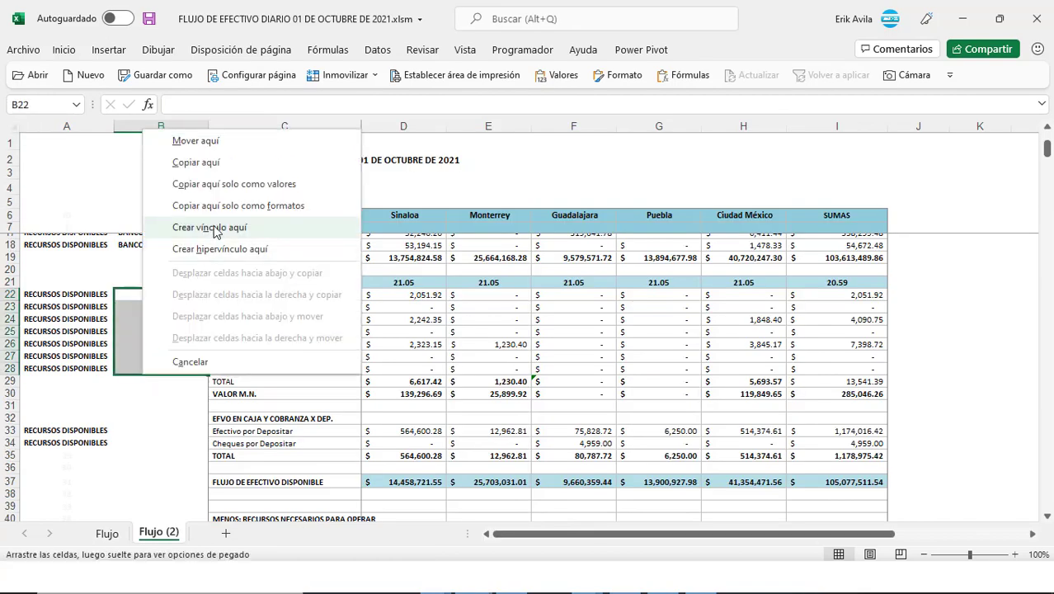
pyautogui.click(210, 226)
# Step: Label the remaining rows in column B with concepts such as CHEQUES NO COBRADOS, RESERVA and GASTO CORRIENTE
pyautogui.hotkey('alt', 'Tab')
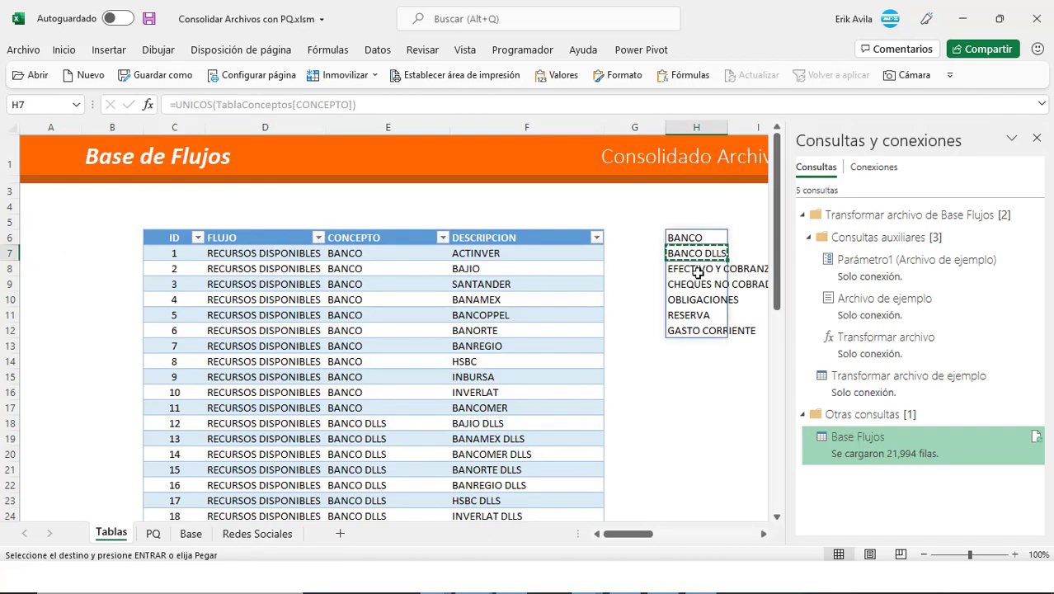
pyautogui.hotkey('alt', 'Tab')
pyautogui.hotkey('alt', 'Tab')
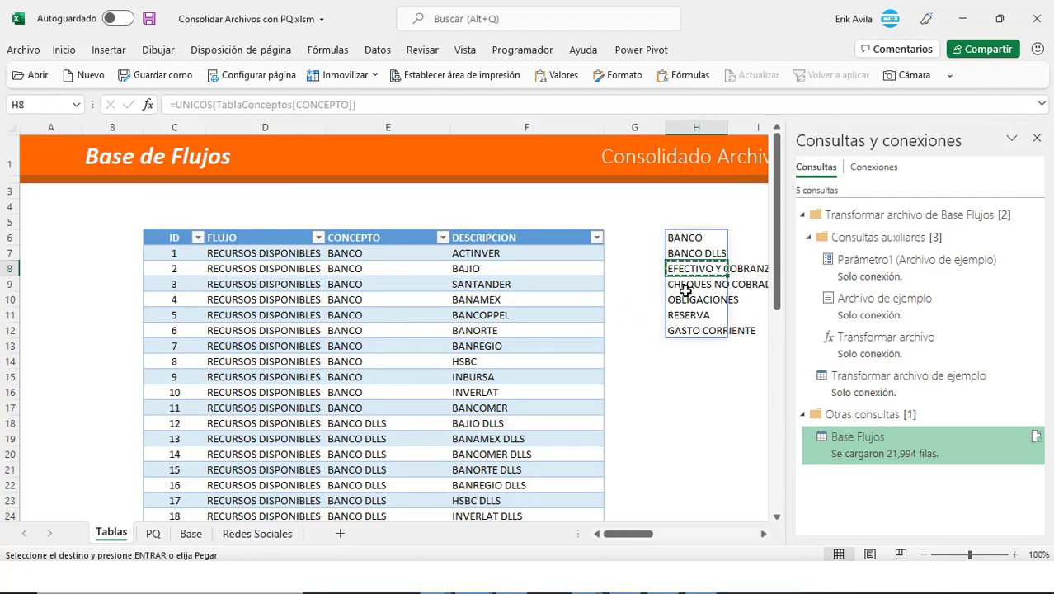
pyautogui.press('Down')
pyautogui.hotkey('ctrl', 'c')
pyautogui.hotkey('alt', 'Tab')
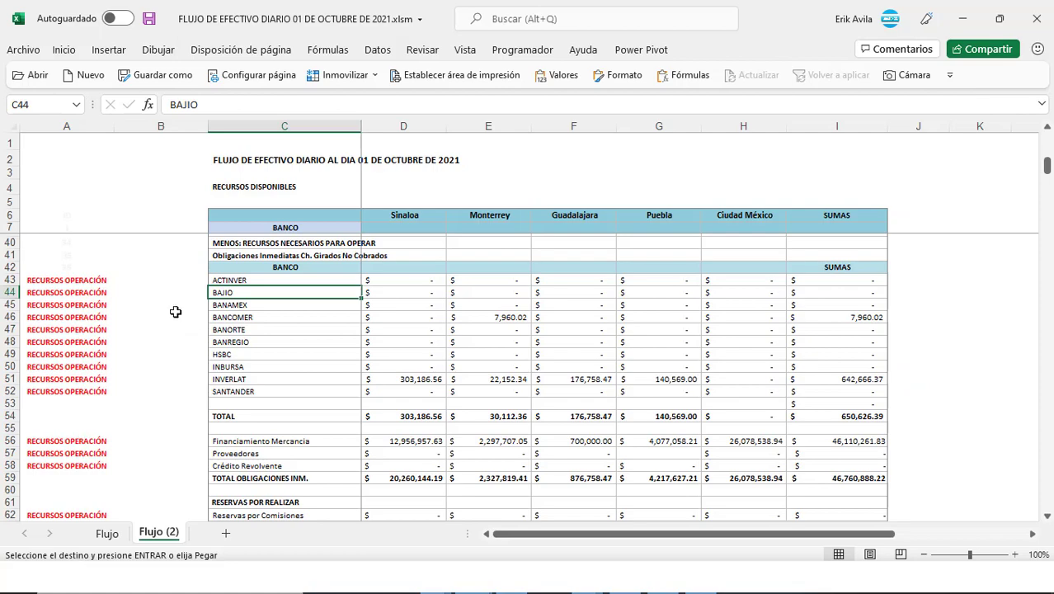
pyautogui.hotkey('alt', 'Tab')
pyautogui.hotkey('alt', 'Tab')
pyautogui.scroll(-3, 145, 323)
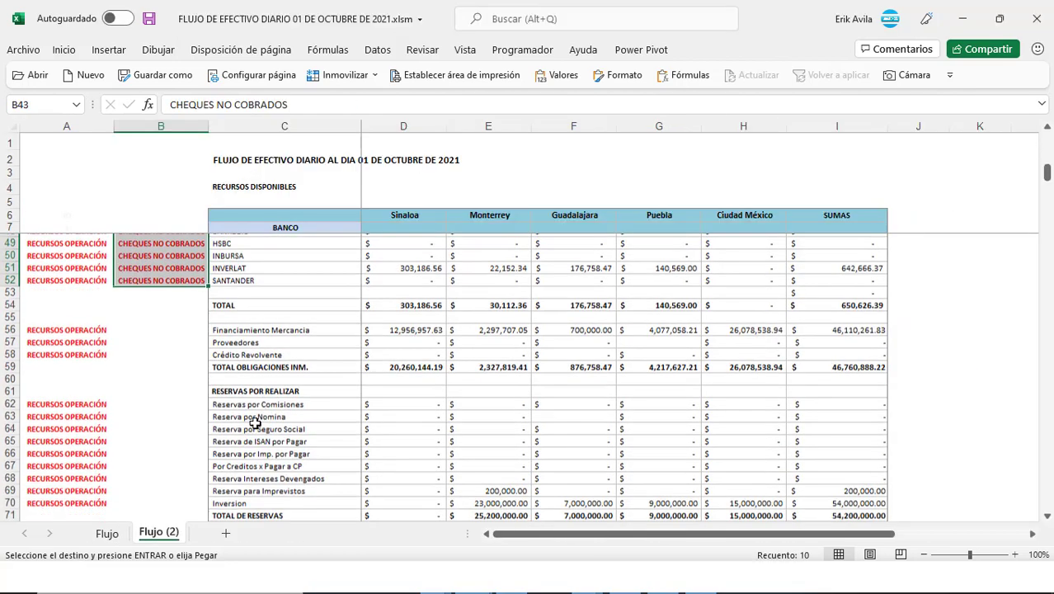
pyautogui.click(145, 324)
pyautogui.hotkey('alt', 'Tab')
pyautogui.press('Down')
pyautogui.hotkey('ctrl', 'c')
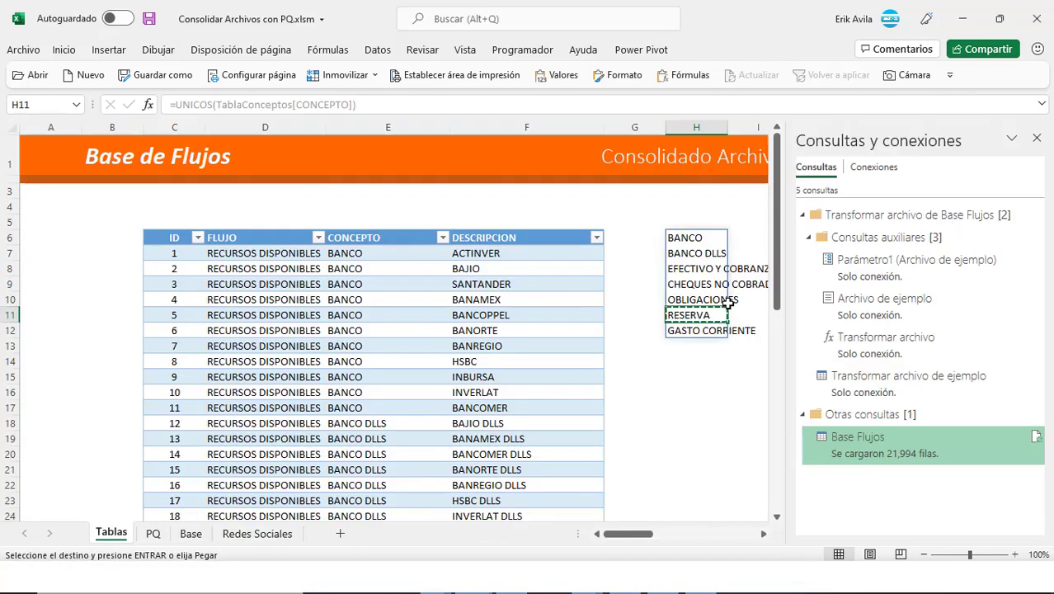
pyautogui.hotkey('alt', 'Tab')
pyautogui.hotkey('alt', 'Tab')
pyautogui.click(673, 332)
pyautogui.hotkey('ctrl', 'c')
pyautogui.hotkey('alt', 'Tab')
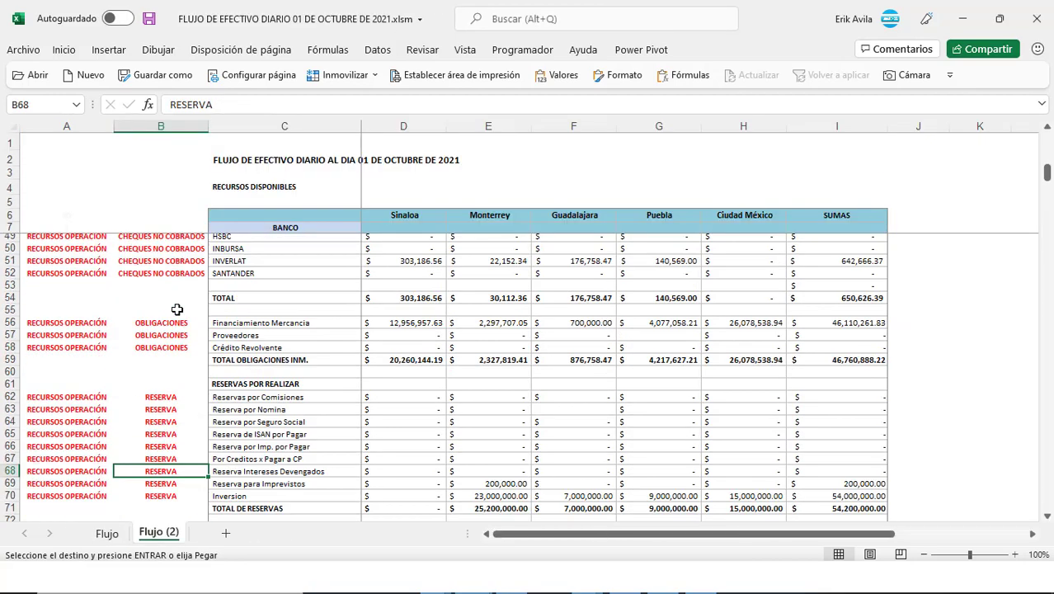
# Step: Review the concept labels on the bank rows at the top of the sheet
pyautogui.scroll(5, 177, 306)
pyautogui.scroll(5, 177, 306)
pyautogui.click(84, 235)
pyautogui.click(94, 228)
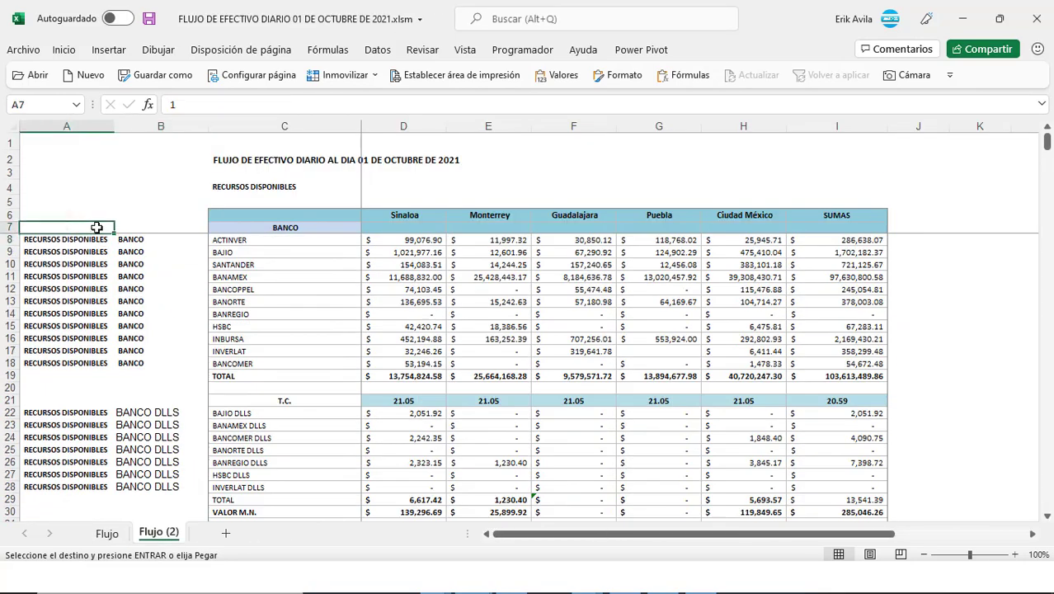
pyautogui.click(129, 236)
pyautogui.click(181, 287)
# Step: Filter the range down to row 78, hiding rows without a concept in column B
pyautogui.click(95, 231)
pyautogui.scroll(-5, 686, 402)
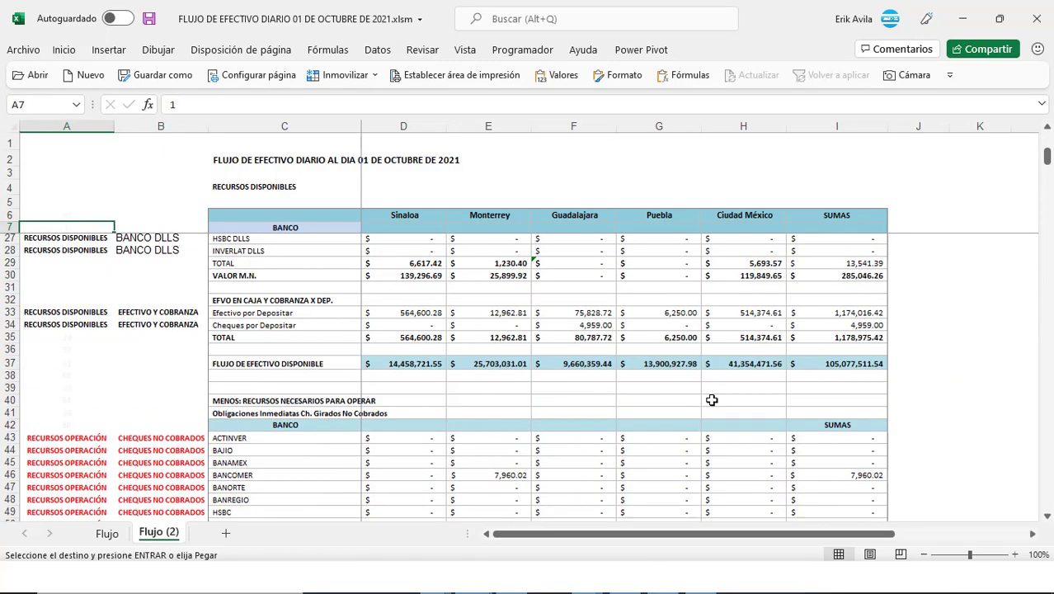
pyautogui.scroll(-13, 777, 400)
pyautogui.scroll(-5, 808, 415)
pyautogui.keyDown('shift'); pyautogui.click(899, 274); pyautogui.keyUp('shift')
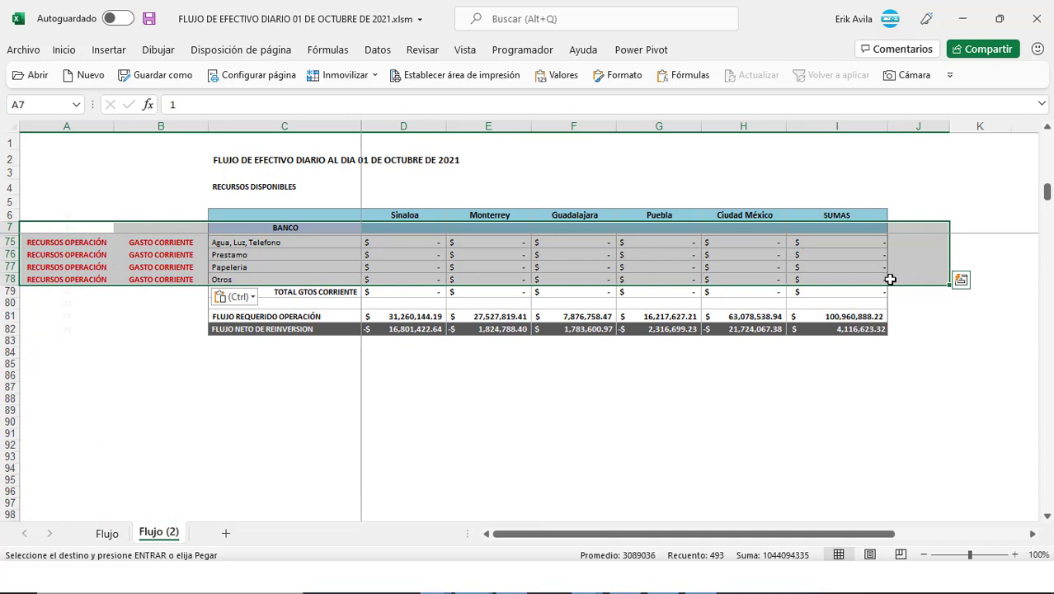
pyautogui.click(378, 49)
pyautogui.click(543, 95)
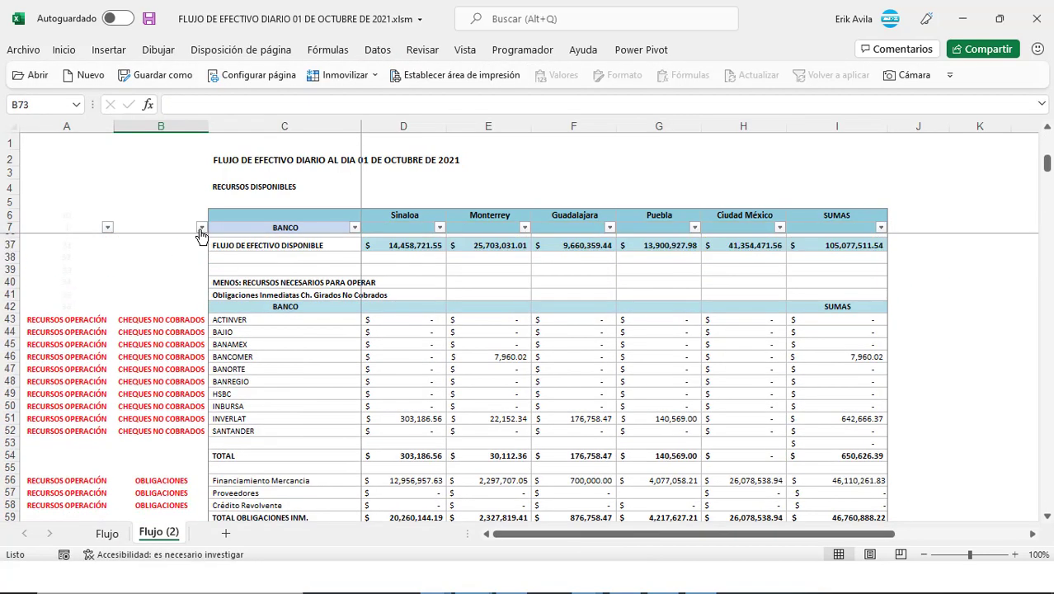
pyautogui.click(200, 227)
pyautogui.click(315, 539)
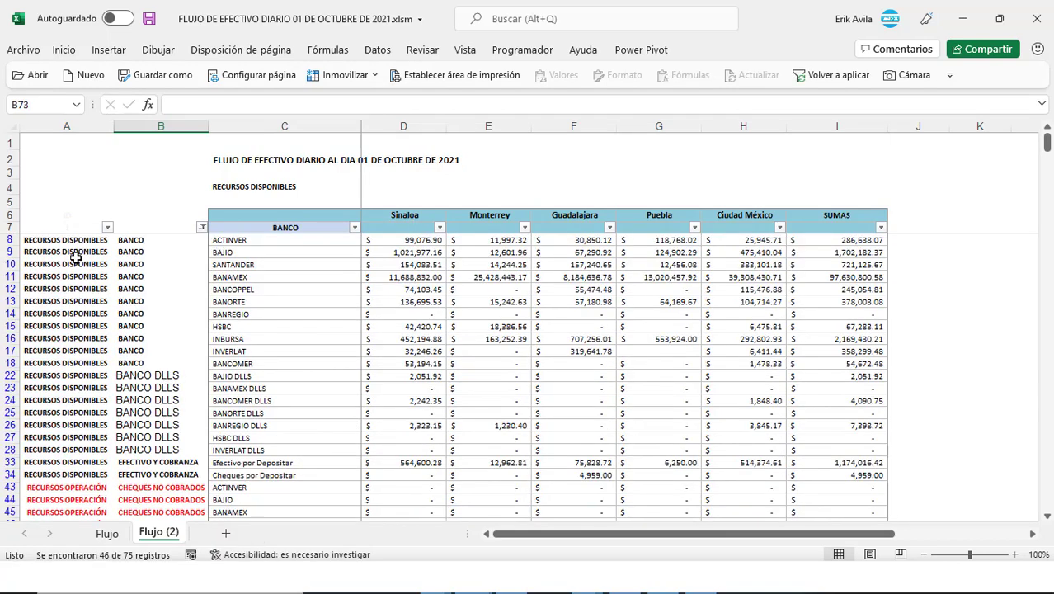
# Step: Copy the visible labelled rows across columns A to C
pyautogui.click(77, 226)
pyautogui.press('Down')
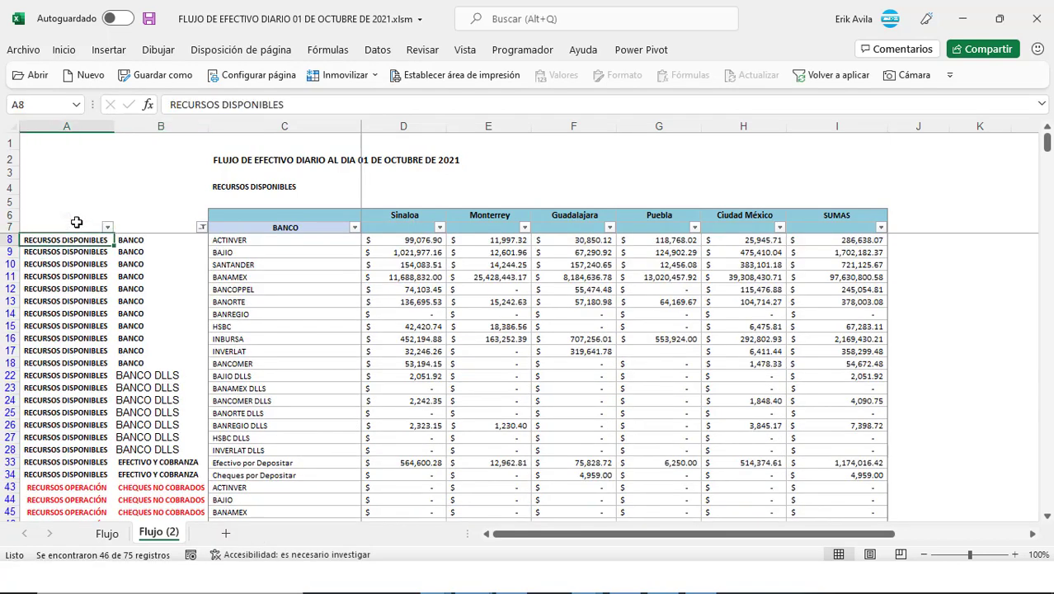
pyautogui.hotkey('shift', 'Right')
pyautogui.hotkey('shift', 'Right')
pyautogui.hotkey('ctrl', 'shift', 'Down')
pyautogui.hotkey('ctrl', 'c')
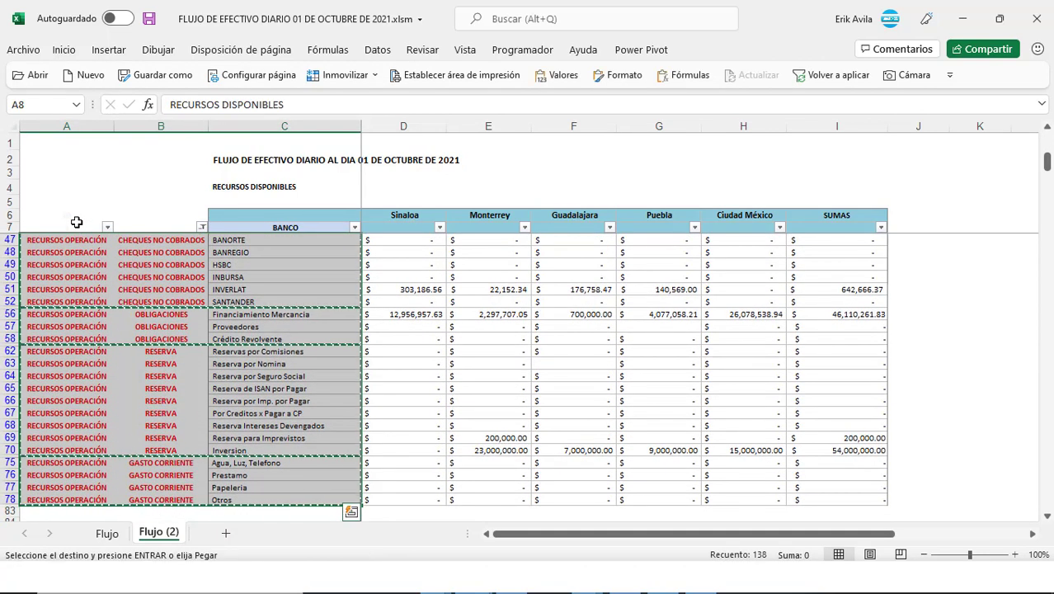
pyautogui.hotkey('alt', 'Tab')
pyautogui.click(693, 240)
# Step: Paste the copied catalog rows as values at H6 and compare them with Base de Flujos
pyautogui.rightClick(692, 239)
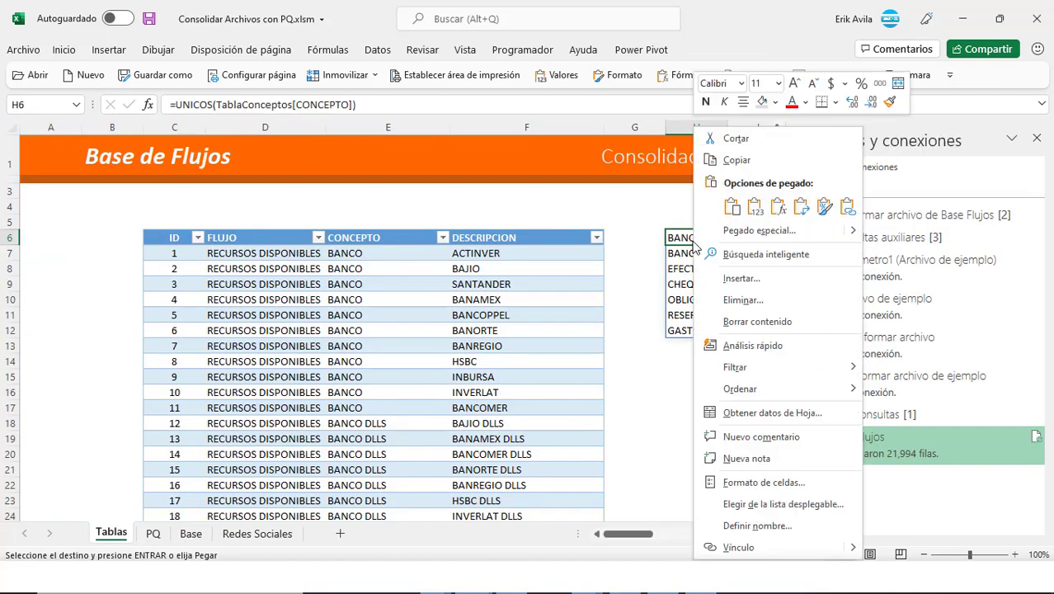
pyautogui.click(762, 207)
pyautogui.click(1036, 138)
pyautogui.scroll(-10, 515, 298)
pyautogui.click(515, 298)
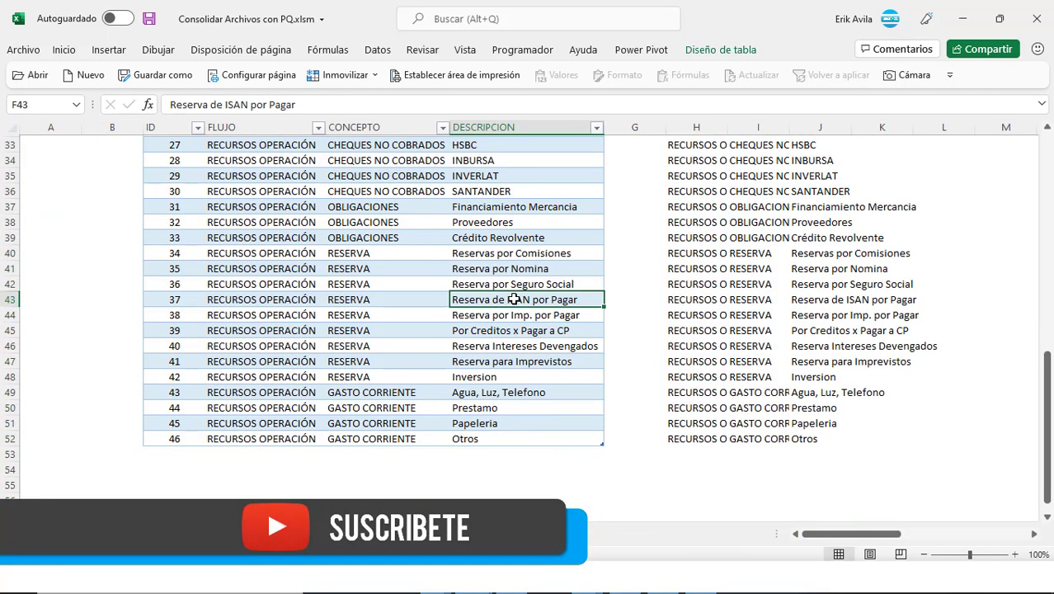
pyautogui.scroll(3, 515, 298)
pyautogui.scroll(6, 515, 299)
pyautogui.scroll(1, 515, 298)
pyautogui.click(516, 283)
pyautogui.click(701, 206)
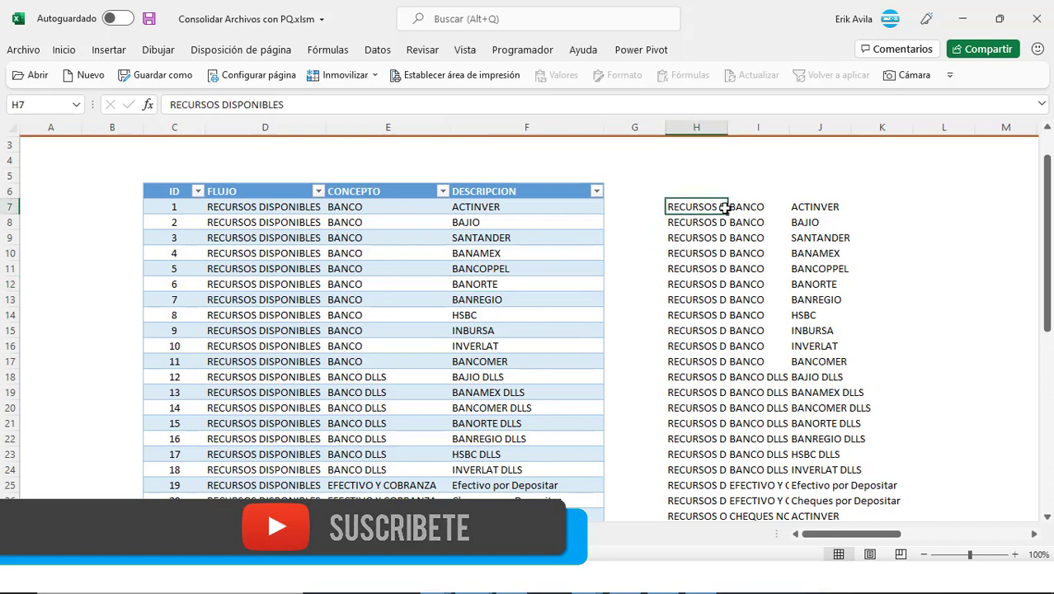
pyautogui.click(511, 253)
pyautogui.scroll(1, 371, 243)
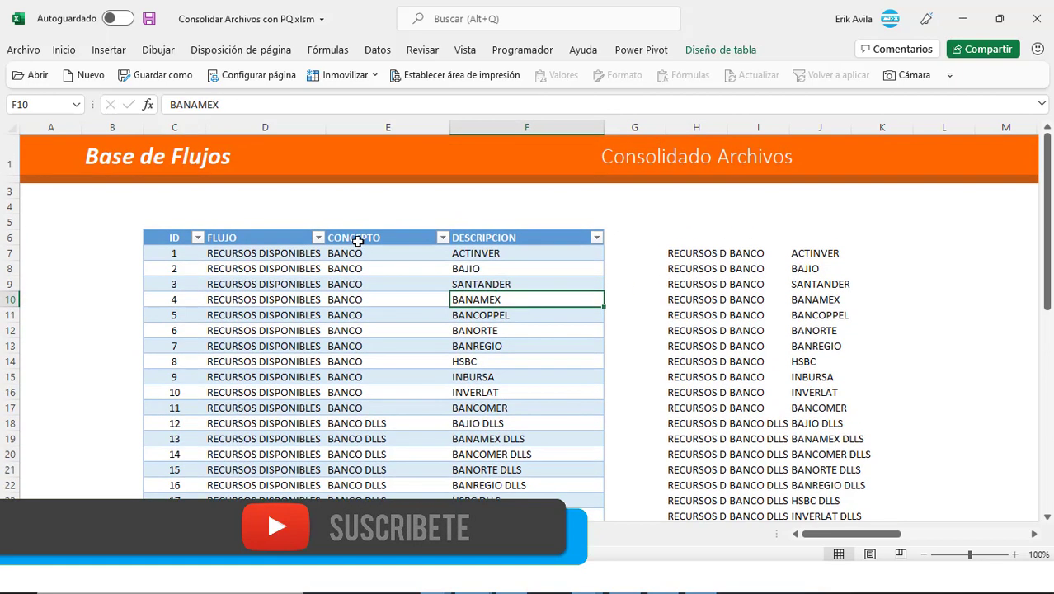
# Step: Copy the FLUJO, CONCEPTO and DESCRIPCION headers above the pasted catalog rows
pyautogui.click(697, 238)
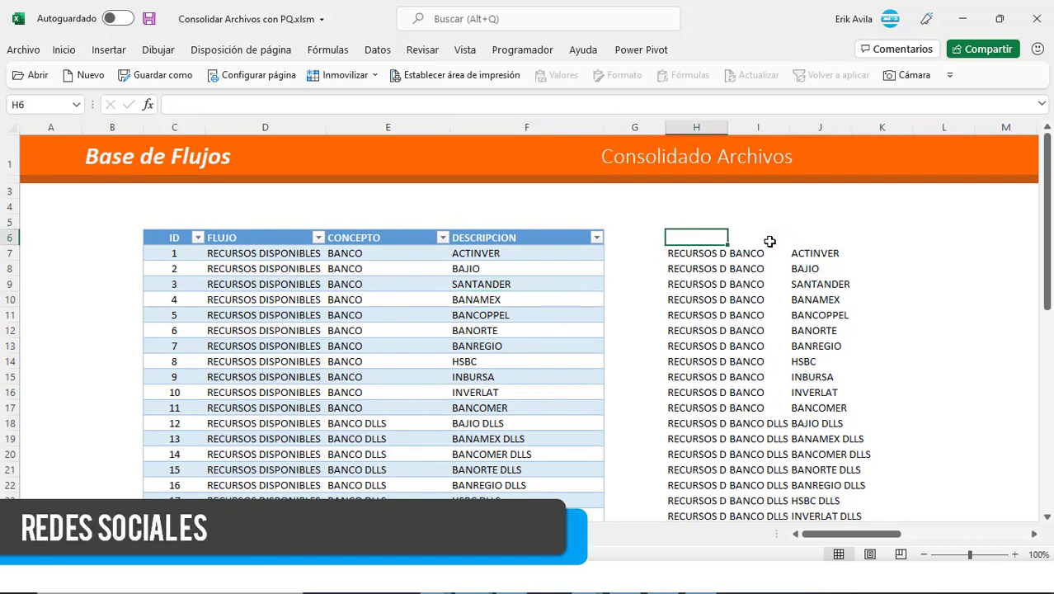
pyautogui.click(733, 266)
pyautogui.click(659, 266)
pyautogui.click(712, 238)
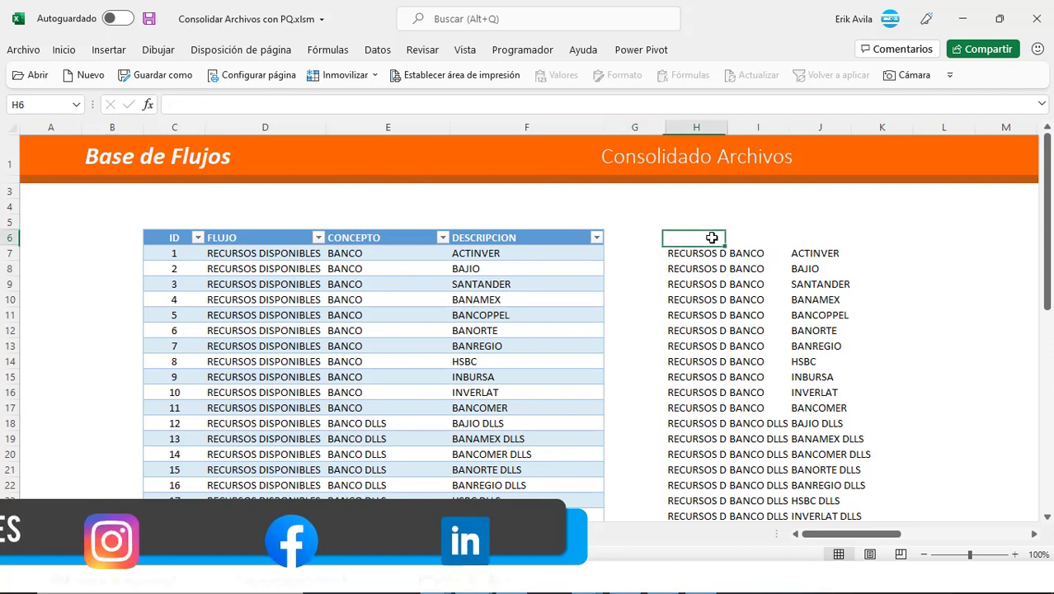
pyautogui.moveTo(266, 237); pyautogui.dragTo(489, 238)
pyautogui.hotkey('ctrl', 'c')
pyautogui.click(691, 235)
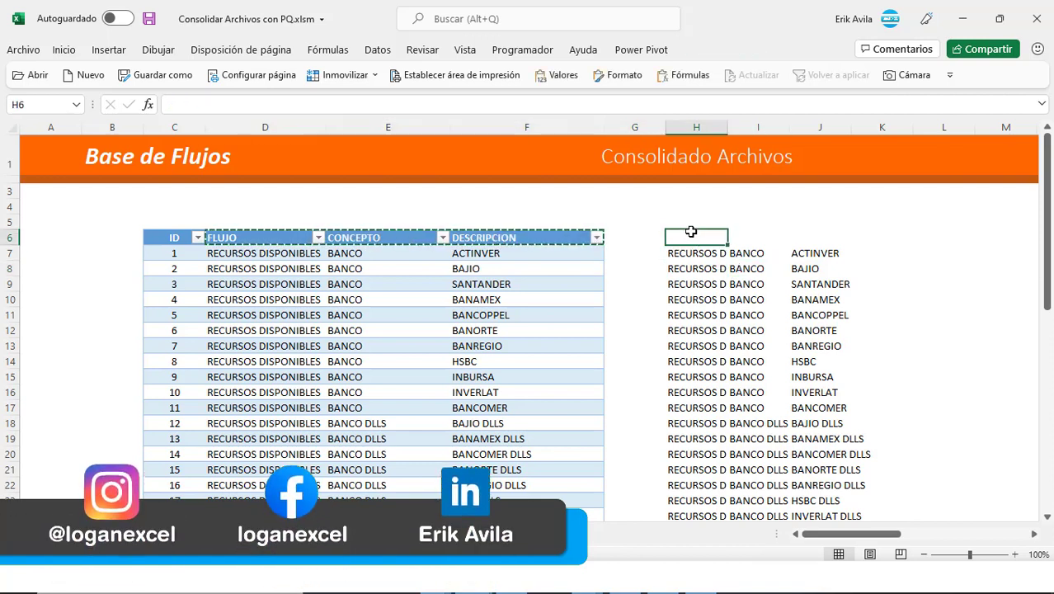
pyautogui.hotkey('ctrl', 'v')
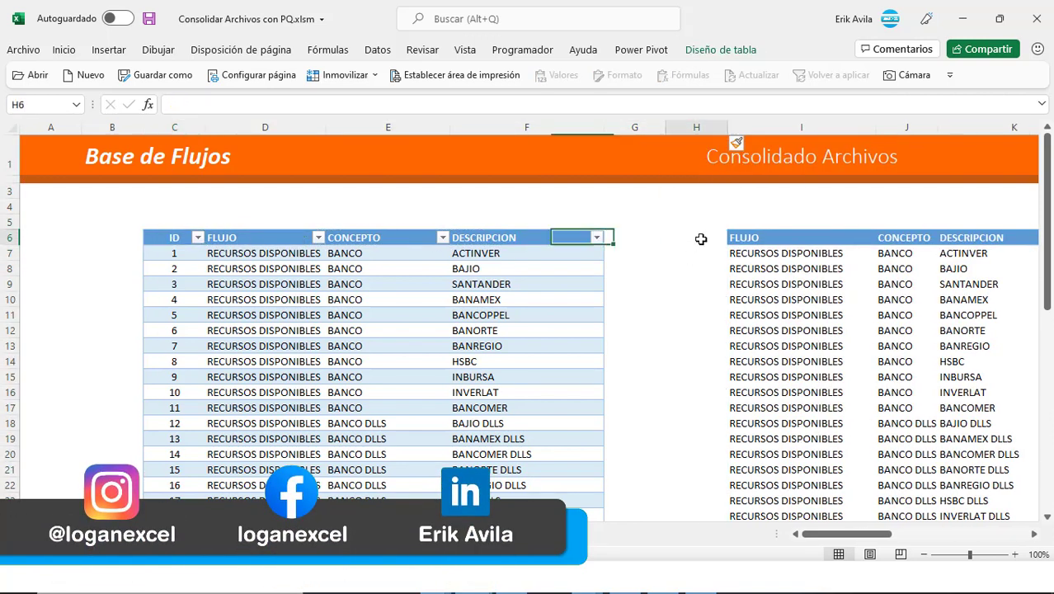
# Step: Add an id column beside the headers, numbered 1 through 46
pyautogui.click(701, 239)
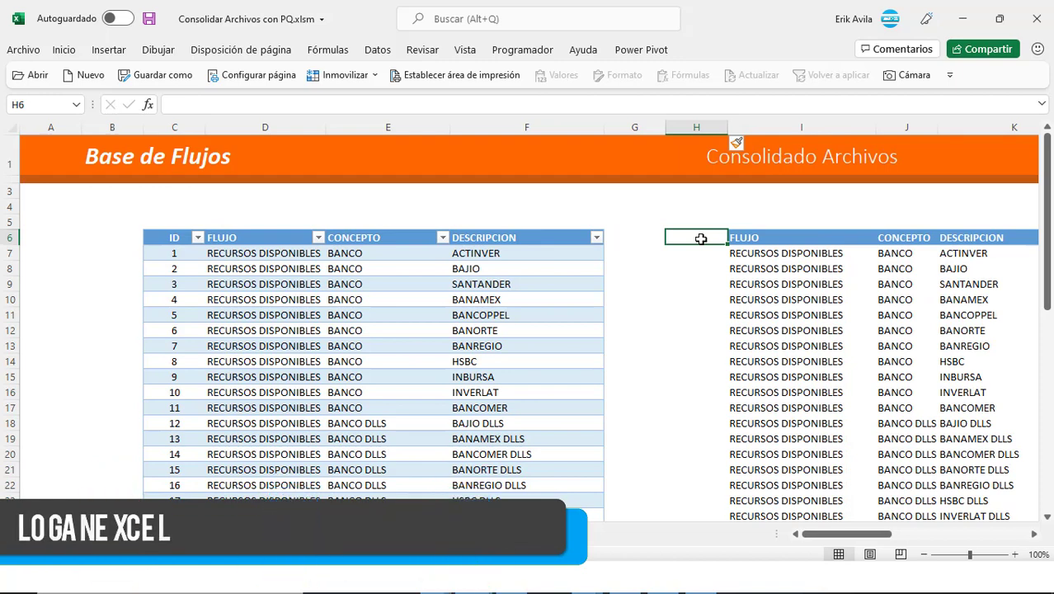
pyautogui.write('id')
pyautogui.press('Return')
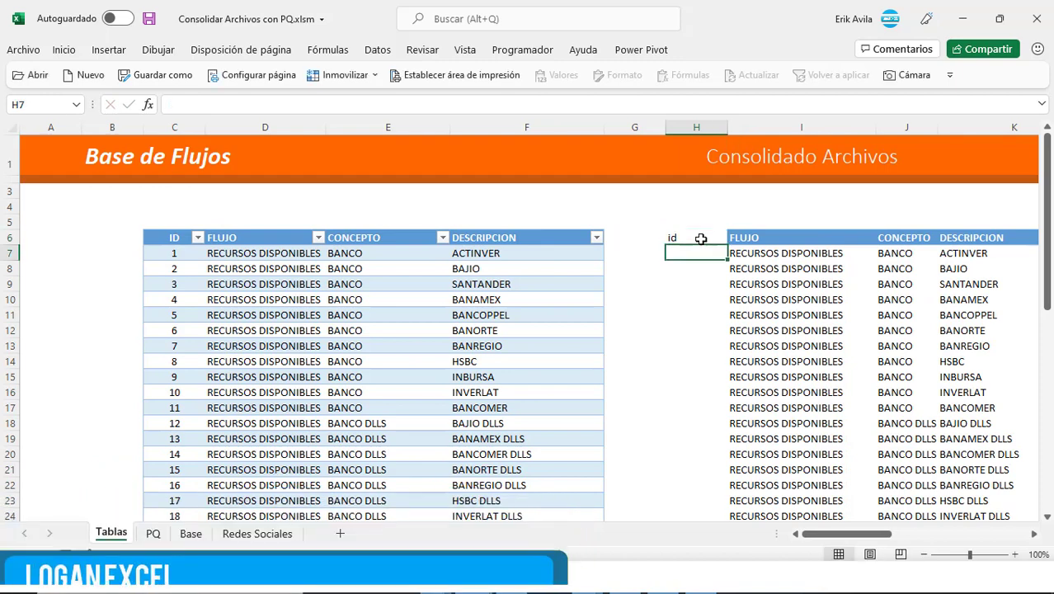
pyautogui.write('1')
pyautogui.press('Return')
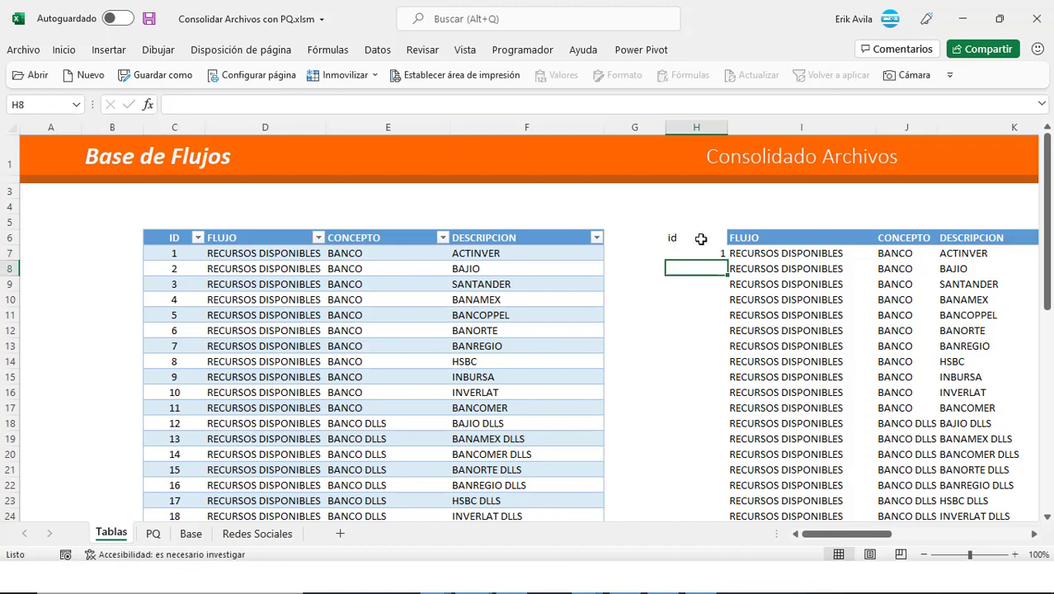
pyautogui.write('2')
pyautogui.hotkey('shift', 'Return')
pyautogui.hotkey('shift', 'Down')
pyautogui.doubleClick(729, 276)
# Step: Convert the id/FLUJO/CONCEPTO/DESCRIPCION range into a table with headers
pyautogui.click(721, 236)
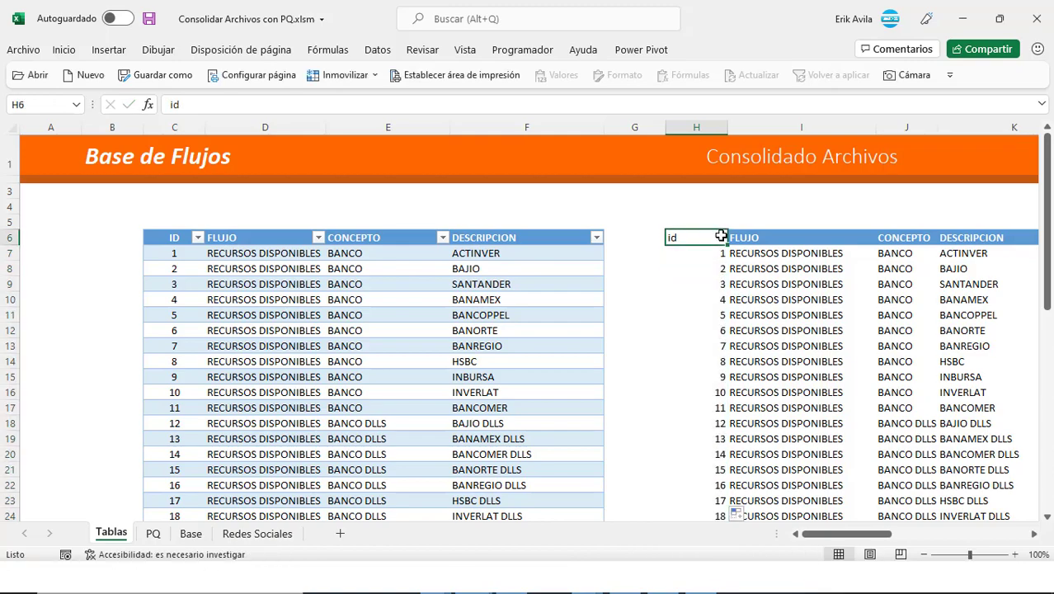
pyautogui.hotkey('ctrl', 'shift', 'End')
pyautogui.hotkey('ctrl', 't')
pyautogui.press('Return')
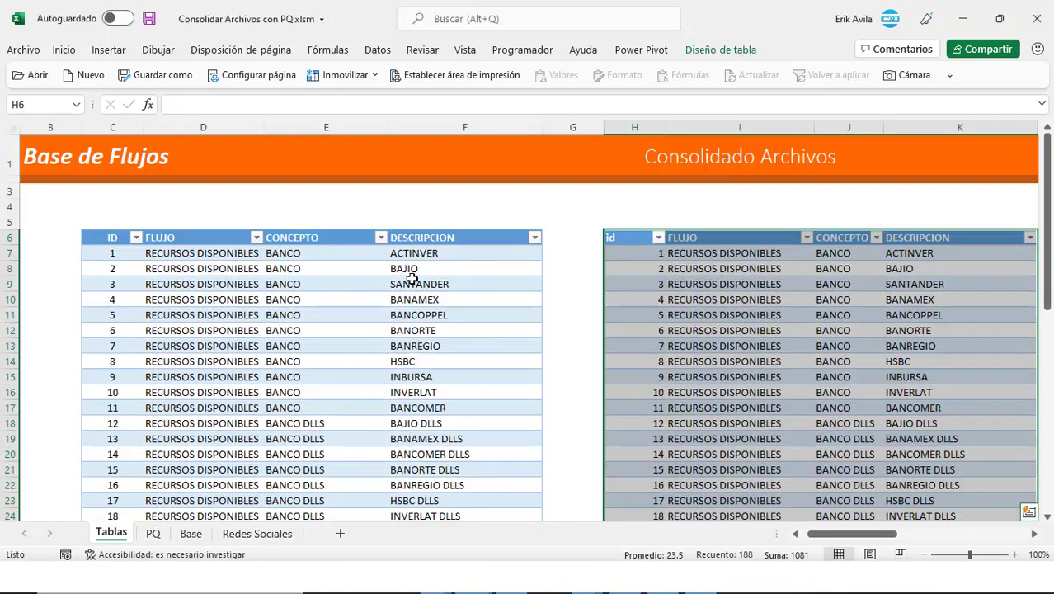
# Step: Spot-check id and FLUJO values in the new catalog table and select its full range
pyautogui.click(418, 284)
pyautogui.click(717, 283)
pyautogui.click(643, 284)
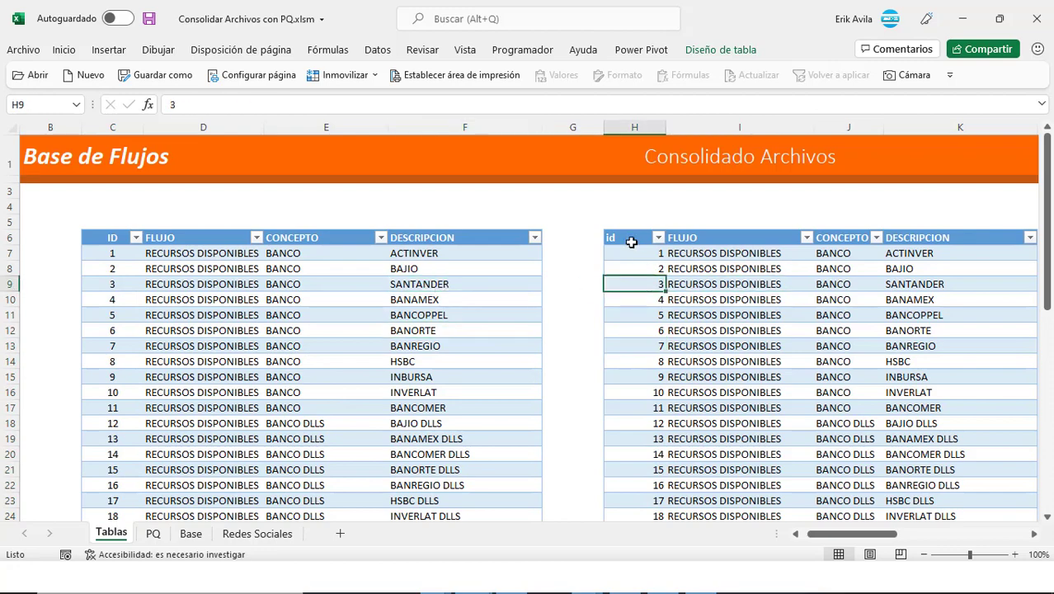
pyautogui.click(630, 242)
pyautogui.press('Up')
pyautogui.press('Down')
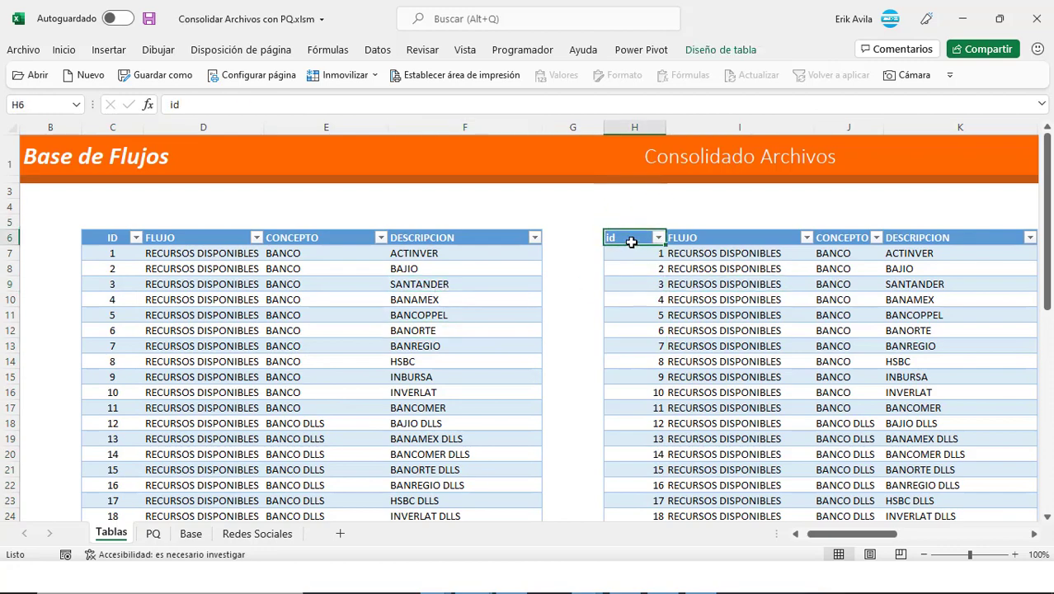
pyautogui.hotkey('ctrl', 'shift', 'End')
pyautogui.scroll(5, 631, 241)
pyautogui.scroll(3, 631, 241)
pyautogui.click(315, 185)
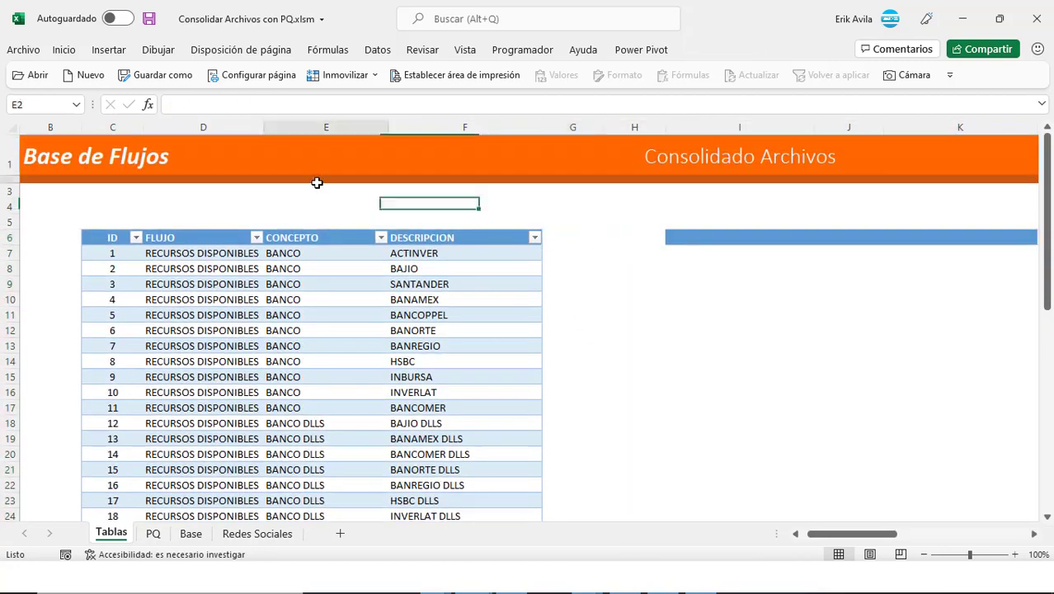
# Step: With a Base de Flujos cell selected, expand the ribbon to show the Datos import commands
pyautogui.click(259, 270)
pyautogui.press('Right')
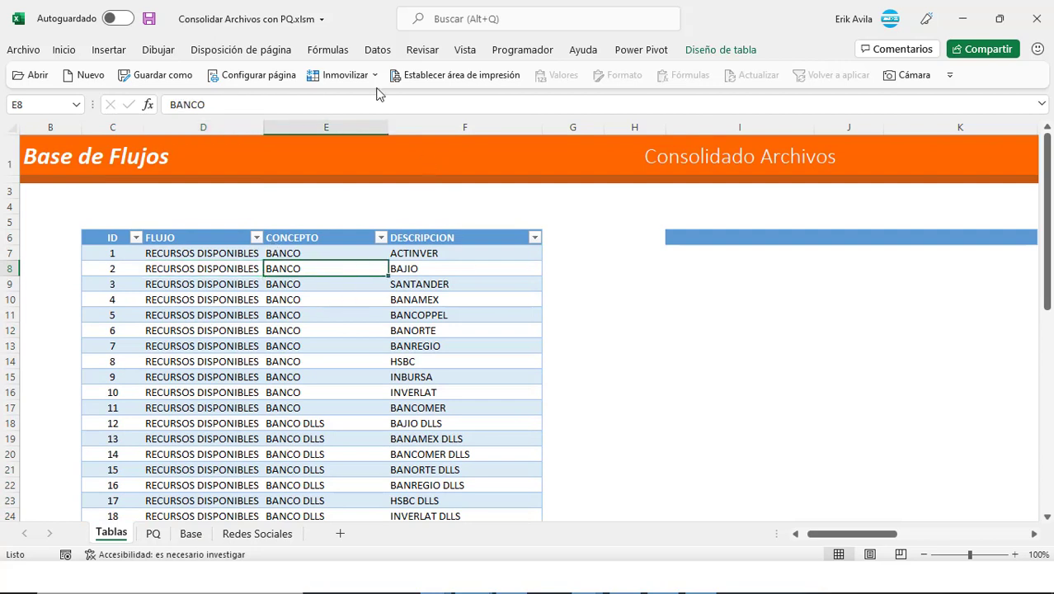
pyautogui.click(377, 51)
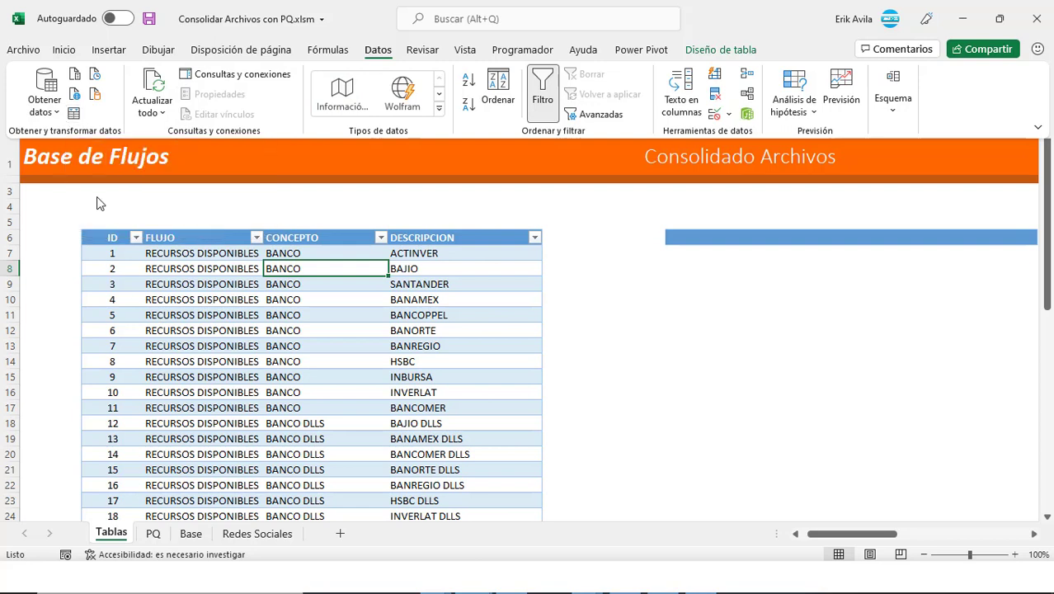
pyautogui.hotkey('ctrl', 'F1')
pyautogui.click(221, 270)
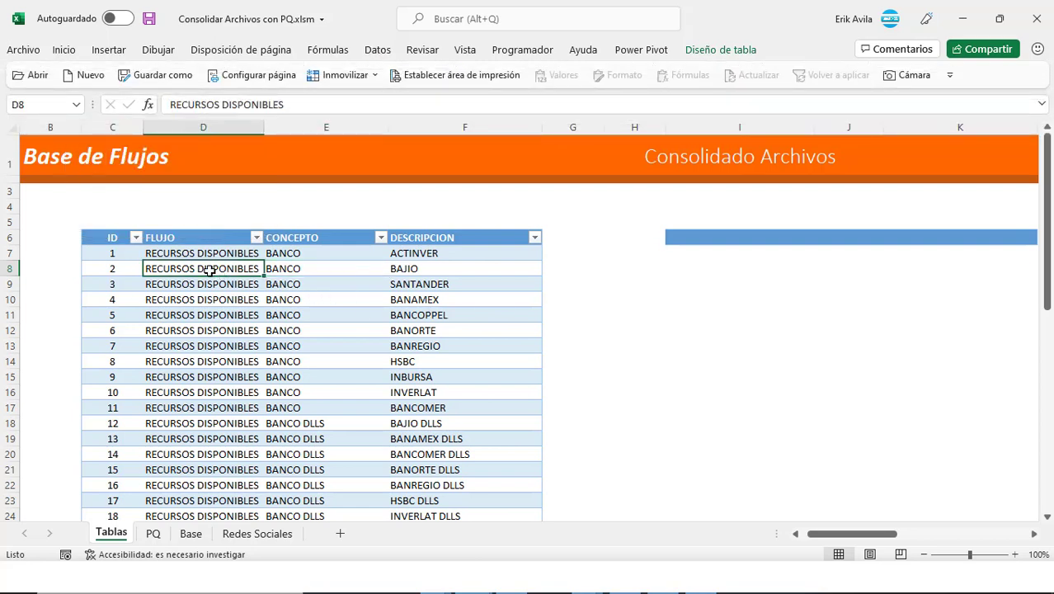
pyautogui.click(59, 51)
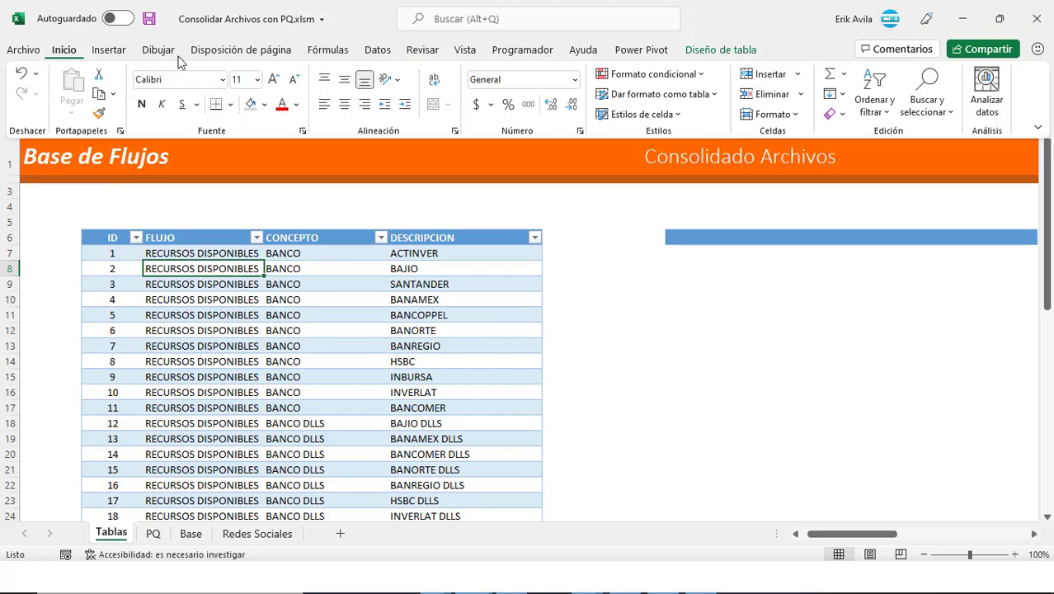
pyautogui.click(388, 52)
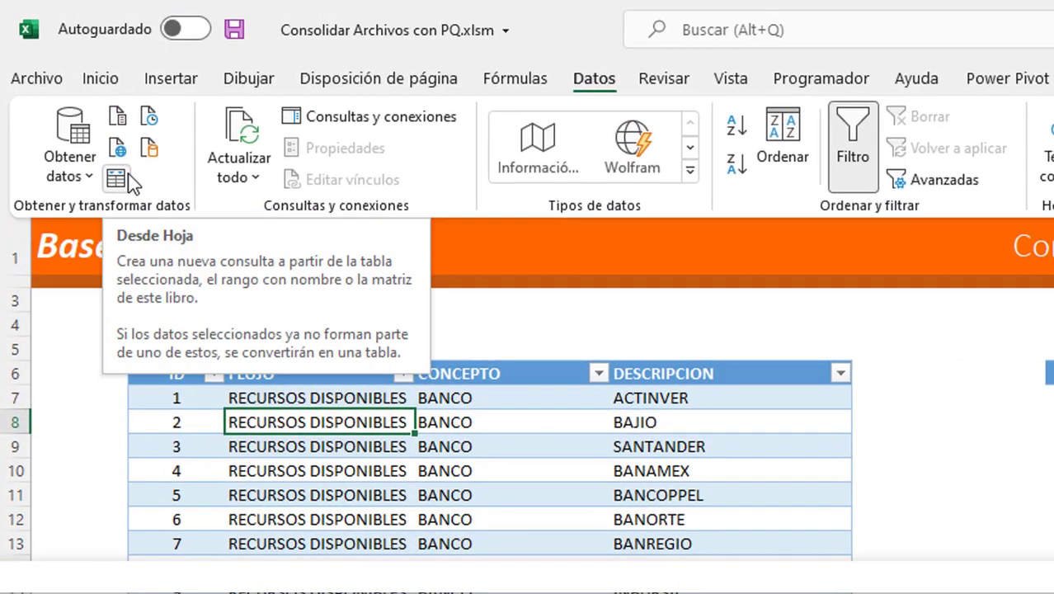
# Step: Load the catalog via Desde Hoja, then add a 0-based Índice column to Base Flujos
pyautogui.click(128, 176)
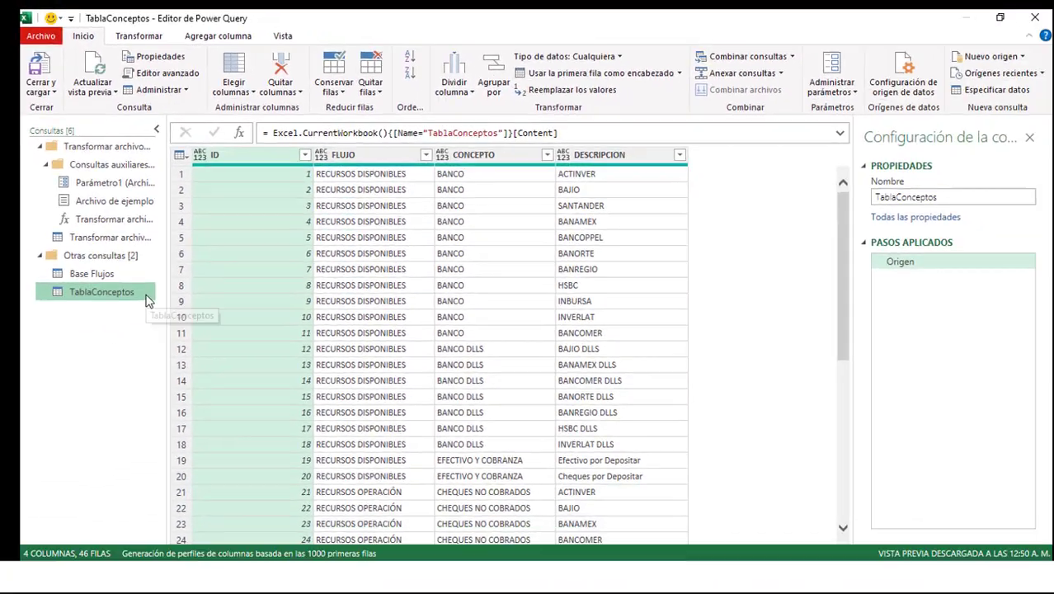
pyautogui.click(92, 270)
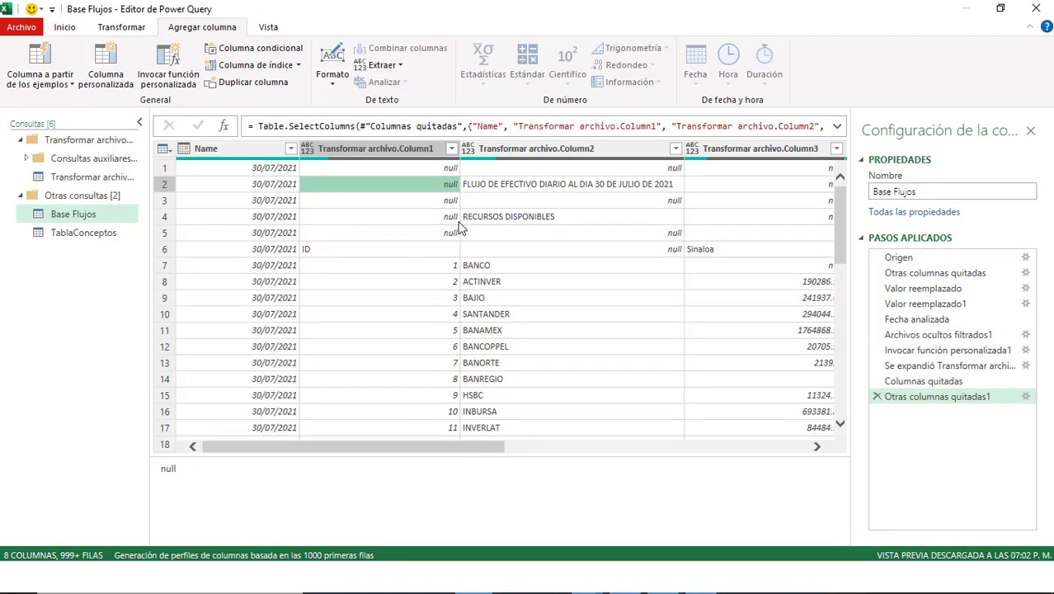
pyautogui.click(378, 150)
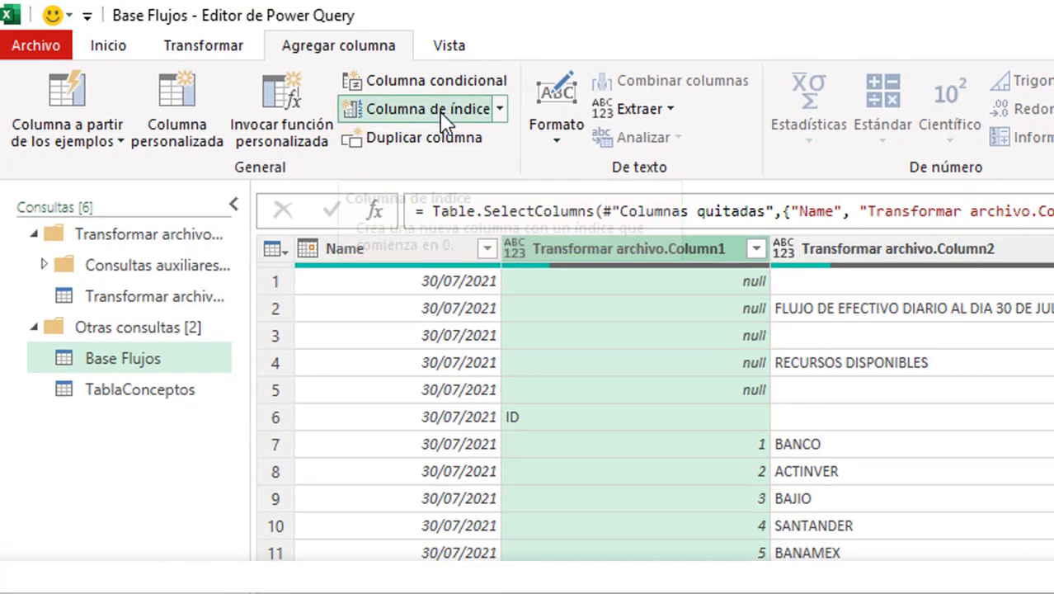
pyautogui.click(439, 116)
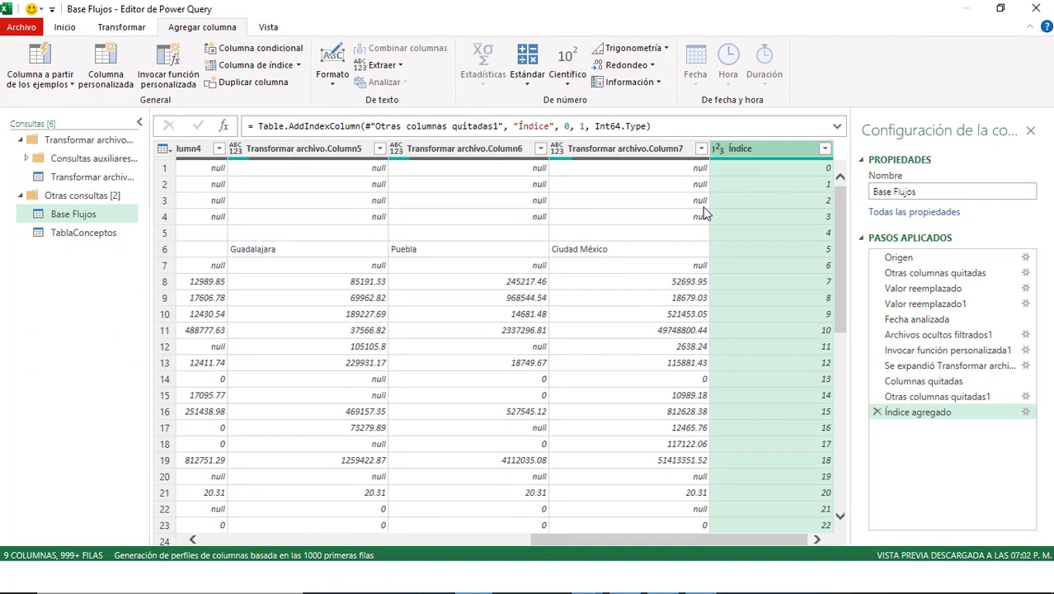
pyautogui.moveTo(627, 542); pyautogui.dragTo(297, 542)
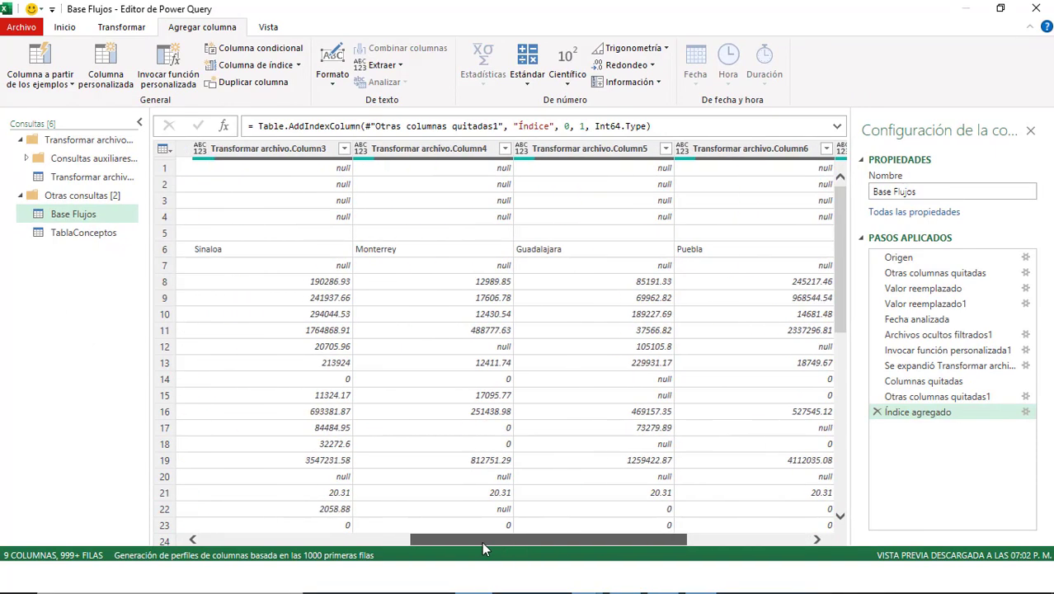
pyautogui.click(385, 272)
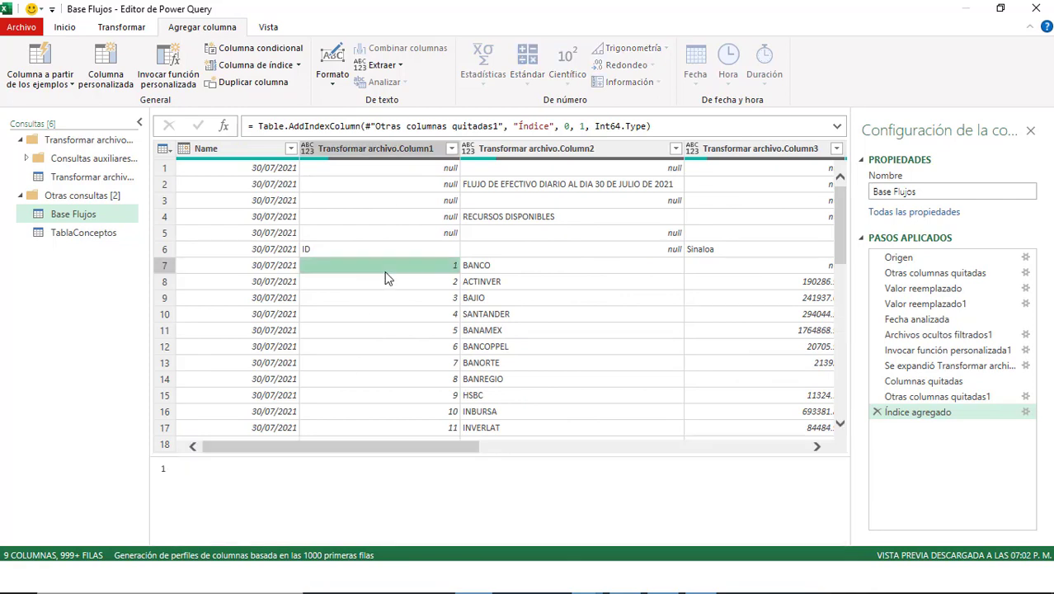
pyautogui.click(465, 319)
pyautogui.click(446, 265)
pyautogui.scroll(-1, 446, 268)
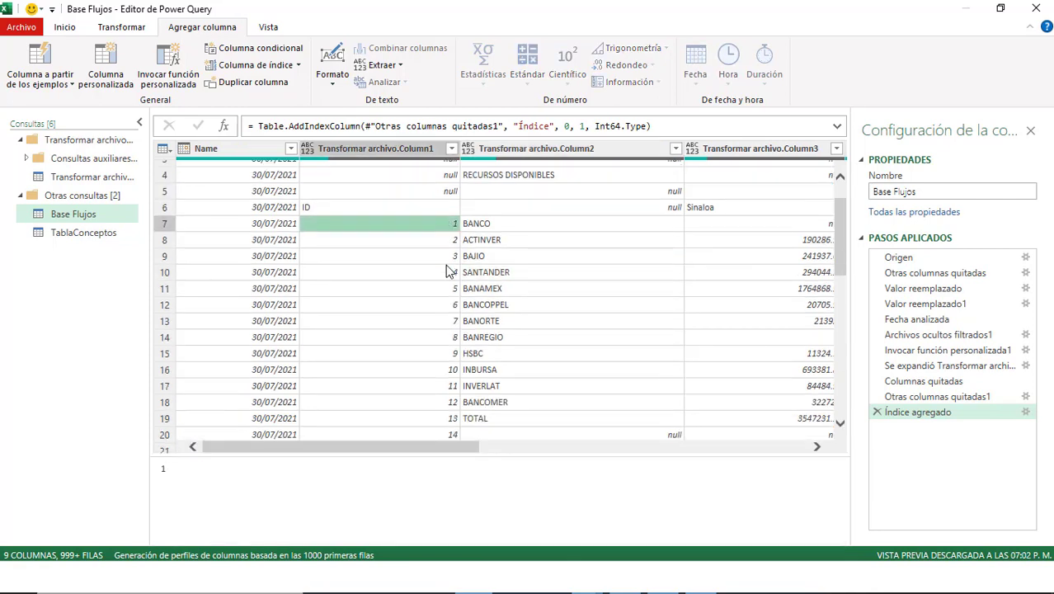
pyautogui.click(90, 237)
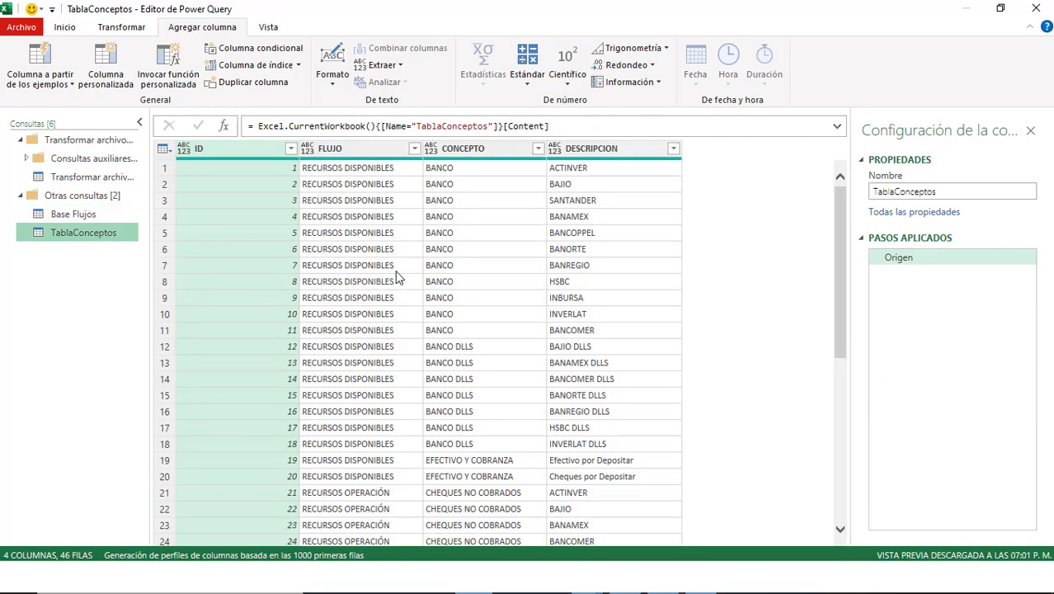
pyautogui.scroll(-1, 394, 281)
pyautogui.scroll(-3, 392, 281)
pyautogui.scroll(-2, 392, 280)
pyautogui.scroll(-1, 392, 280)
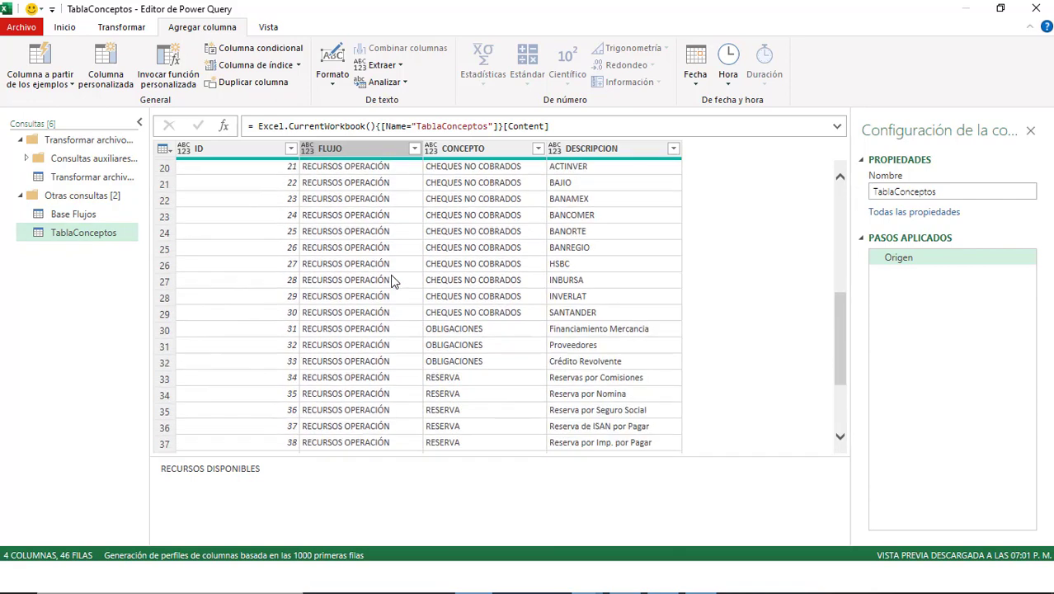
pyautogui.scroll(-1, 393, 281)
pyautogui.scroll(3, 392, 281)
pyautogui.scroll(1, 393, 281)
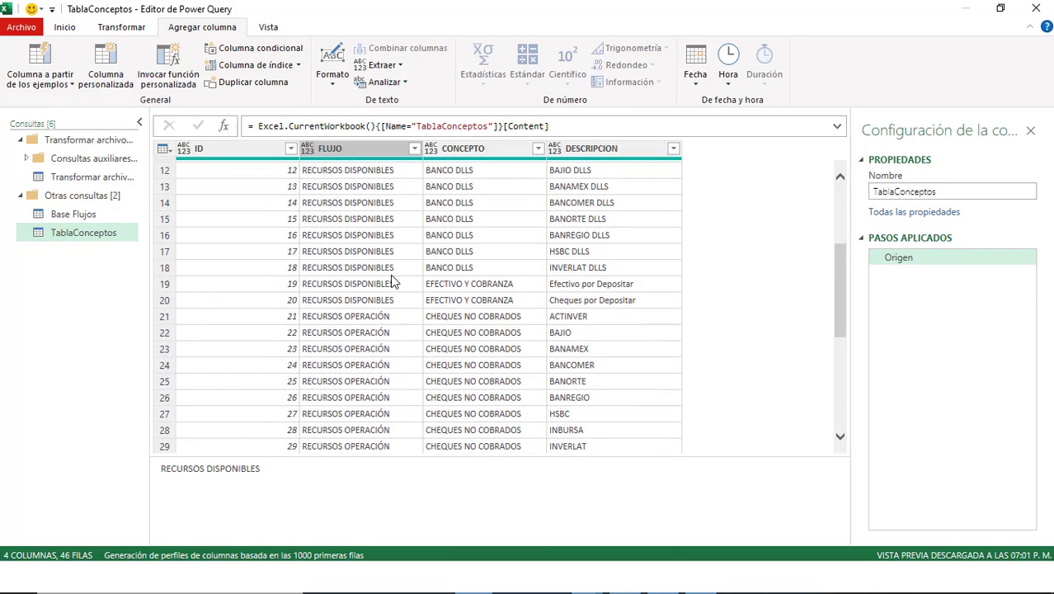
pyautogui.click(376, 331)
pyautogui.moveTo(260, 472); pyautogui.dragTo(161, 474)
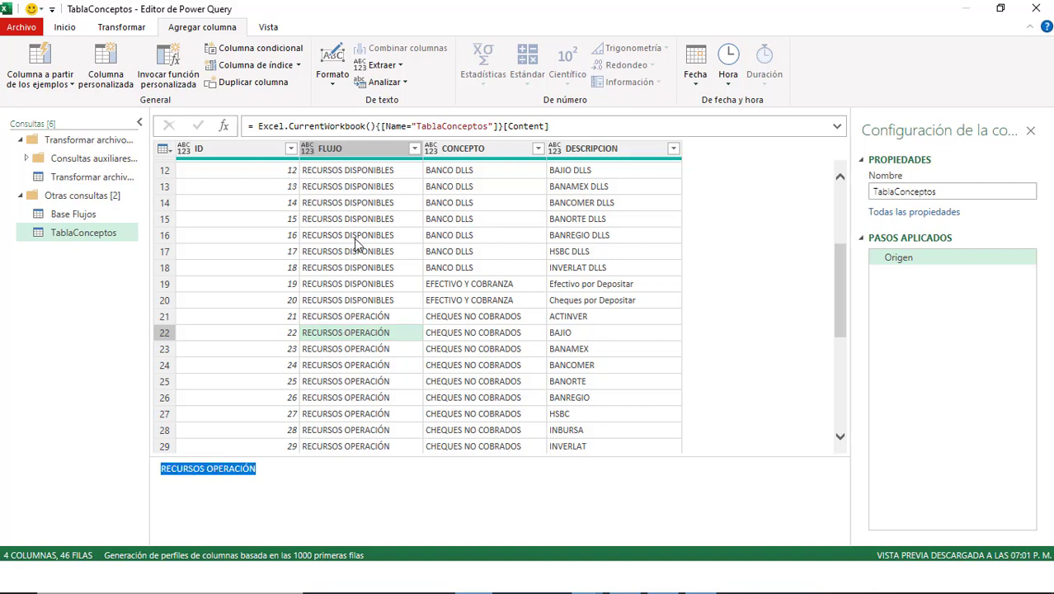
pyautogui.click(78, 215)
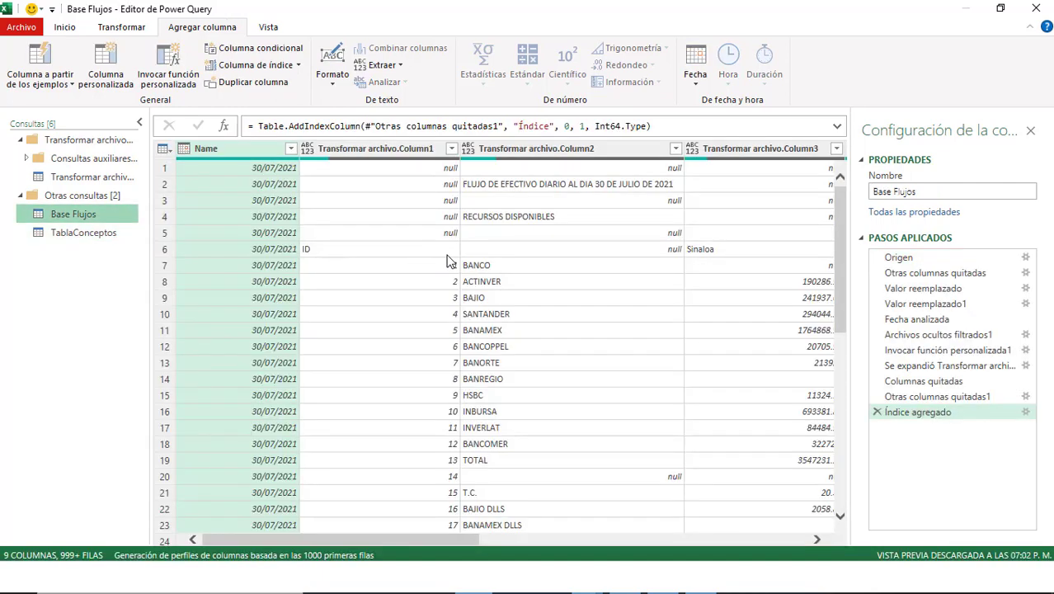
pyautogui.click(504, 219)
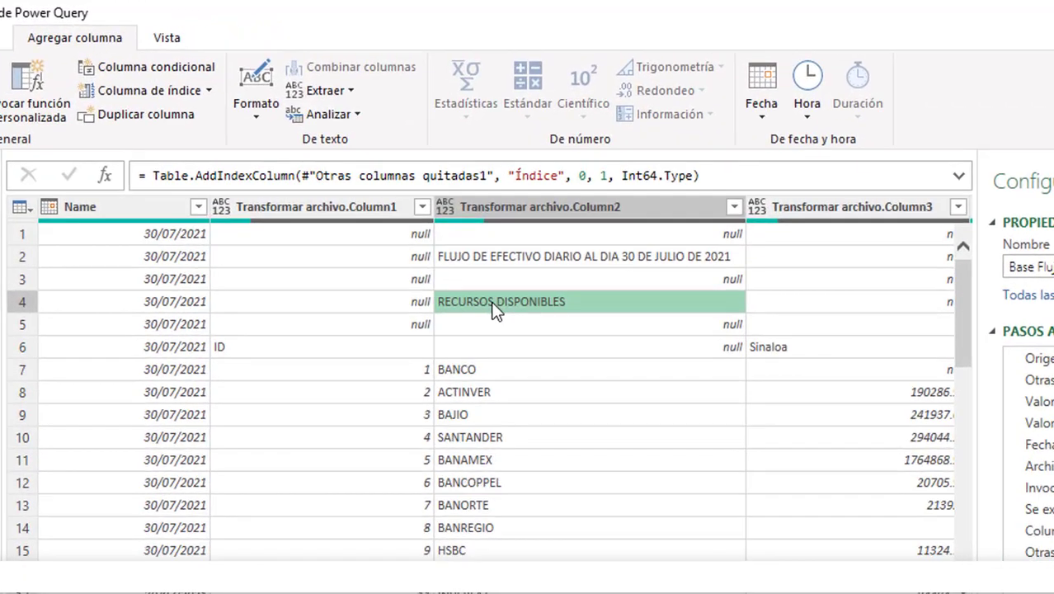
pyautogui.click(502, 400)
pyautogui.click(483, 301)
pyautogui.scroll(-1, 460, 335)
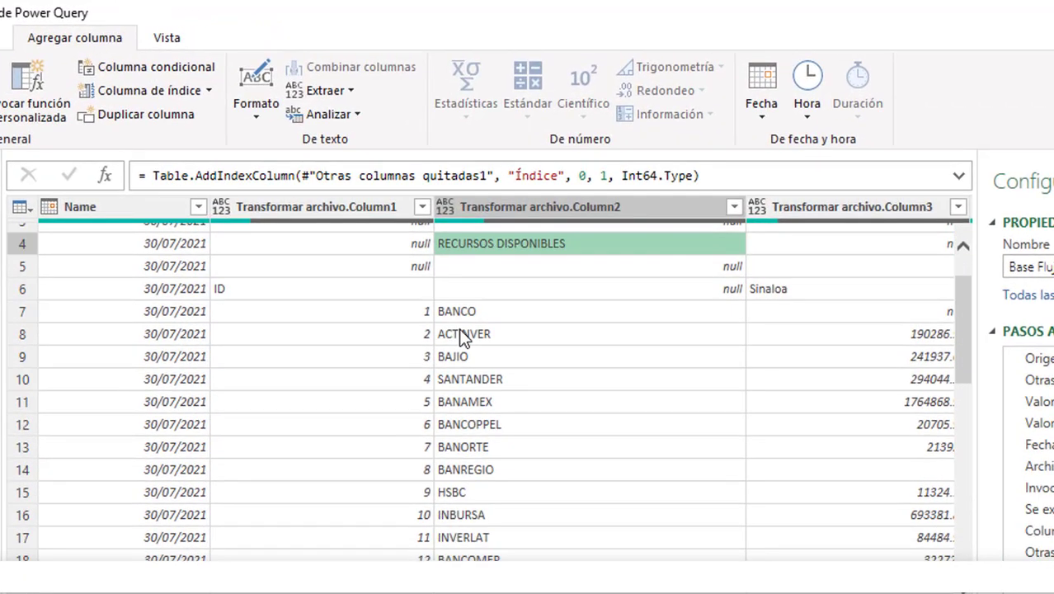
pyautogui.scroll(-2, 460, 335)
pyautogui.scroll(-3, 458, 284)
pyautogui.scroll(-1, 455, 297)
pyautogui.scroll(-1, 453, 321)
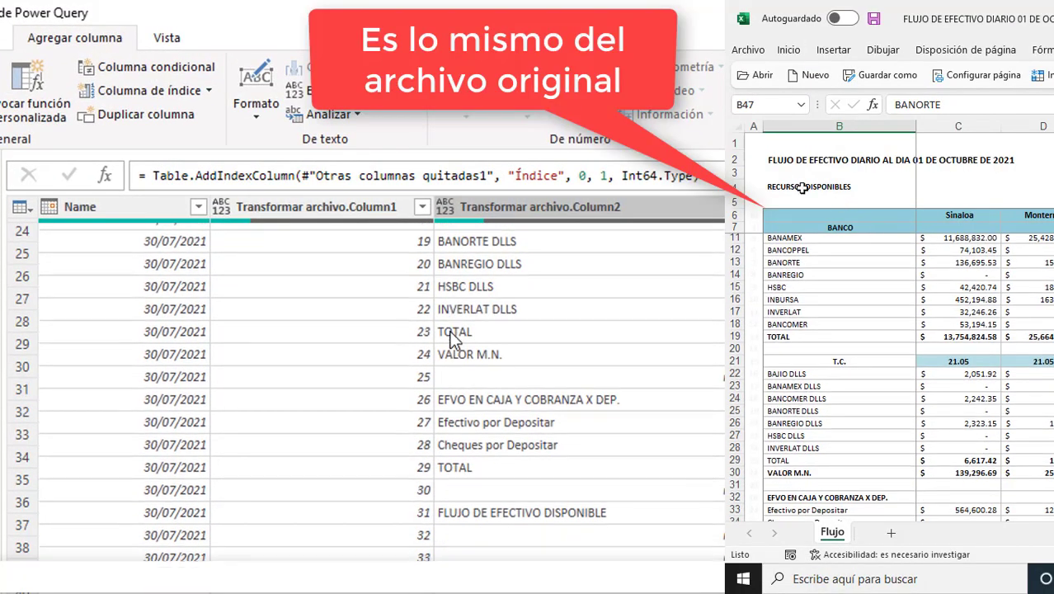
pyautogui.scroll(-1, 452, 340)
pyautogui.scroll(-2, 450, 345)
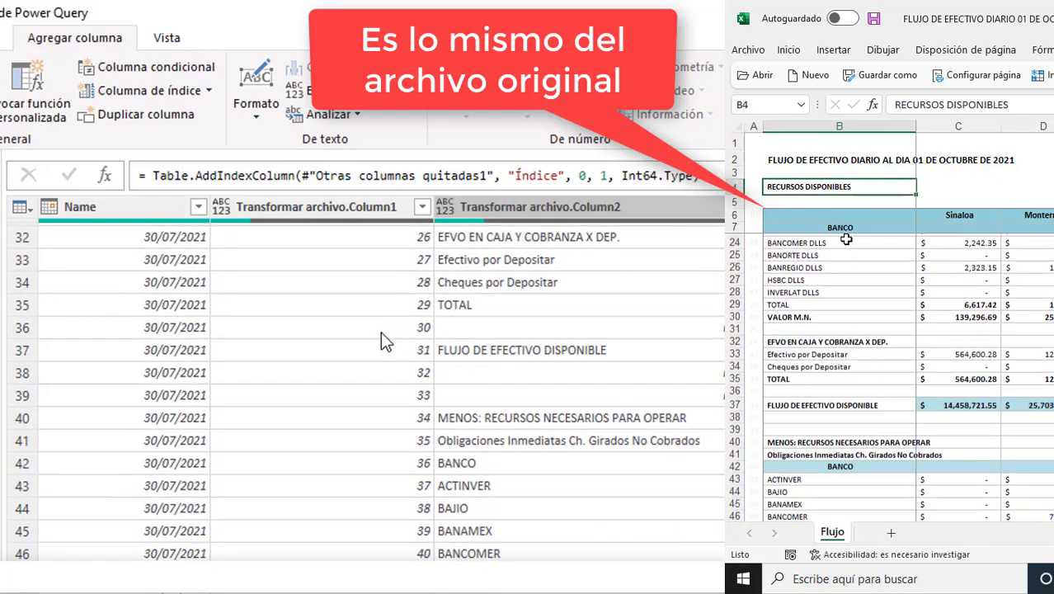
pyautogui.click(345, 314)
pyautogui.scroll(-1, 341, 360)
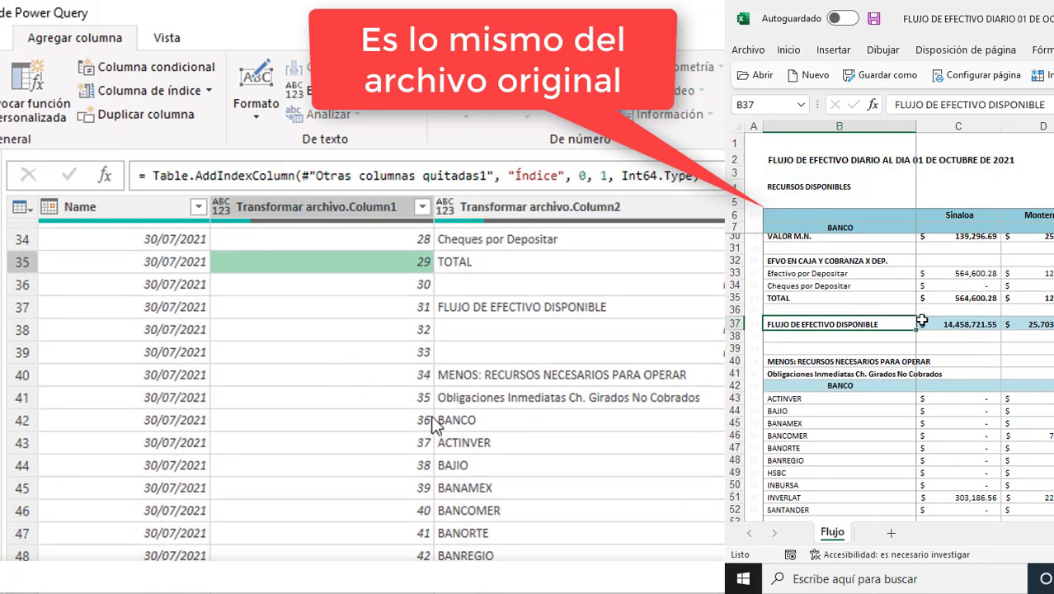
pyautogui.click(464, 383)
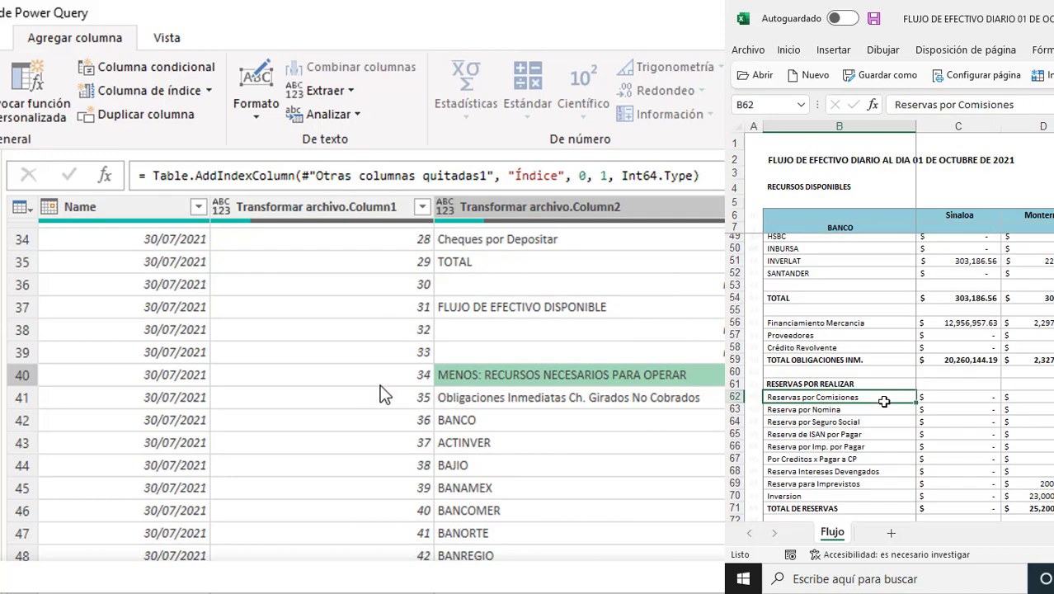
pyautogui.scroll(3, 379, 385)
pyautogui.scroll(6, 379, 384)
pyautogui.scroll(3, 379, 384)
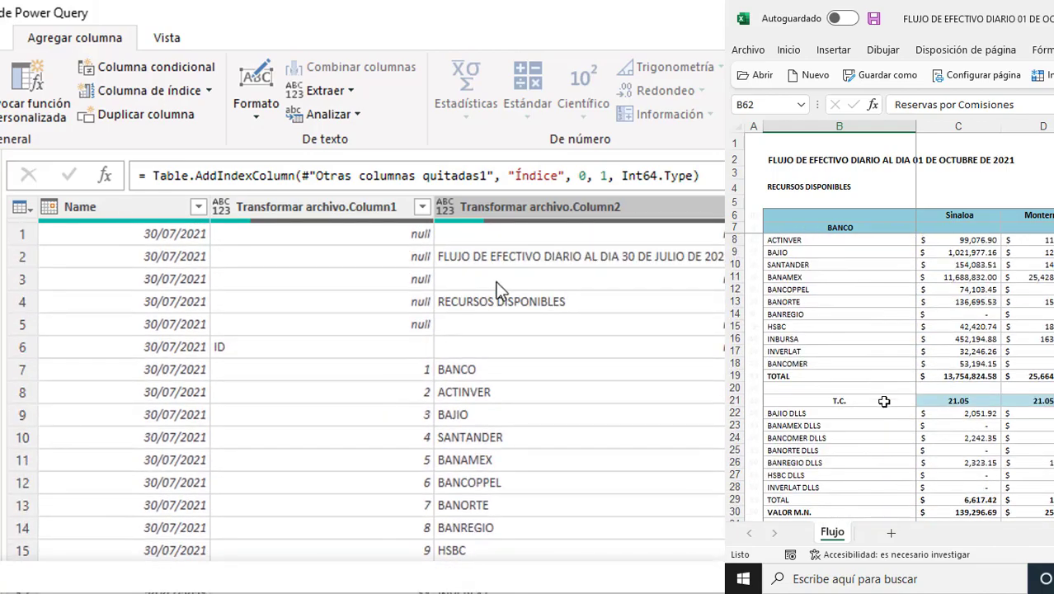
pyautogui.click(42, 257)
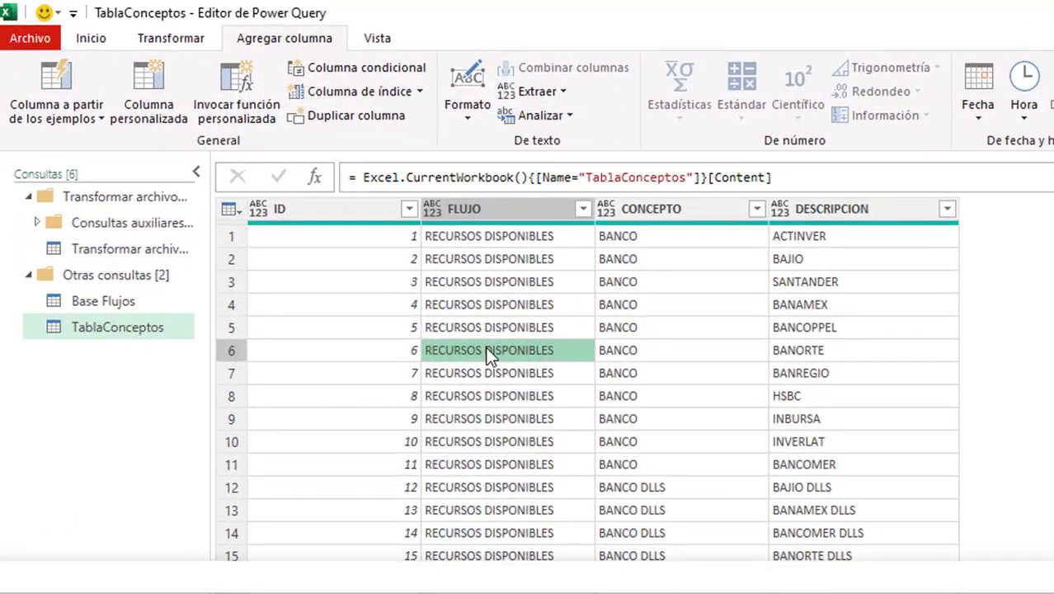
pyautogui.scroll(-1, 497, 411)
pyautogui.scroll(-3, 499, 421)
pyautogui.scroll(-2, 496, 422)
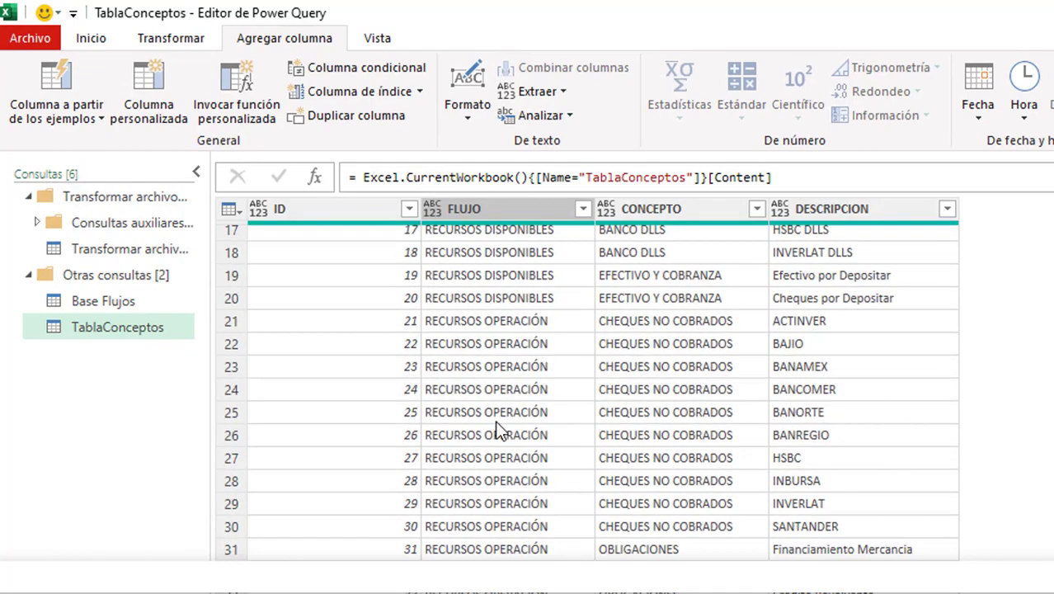
pyautogui.click(98, 301)
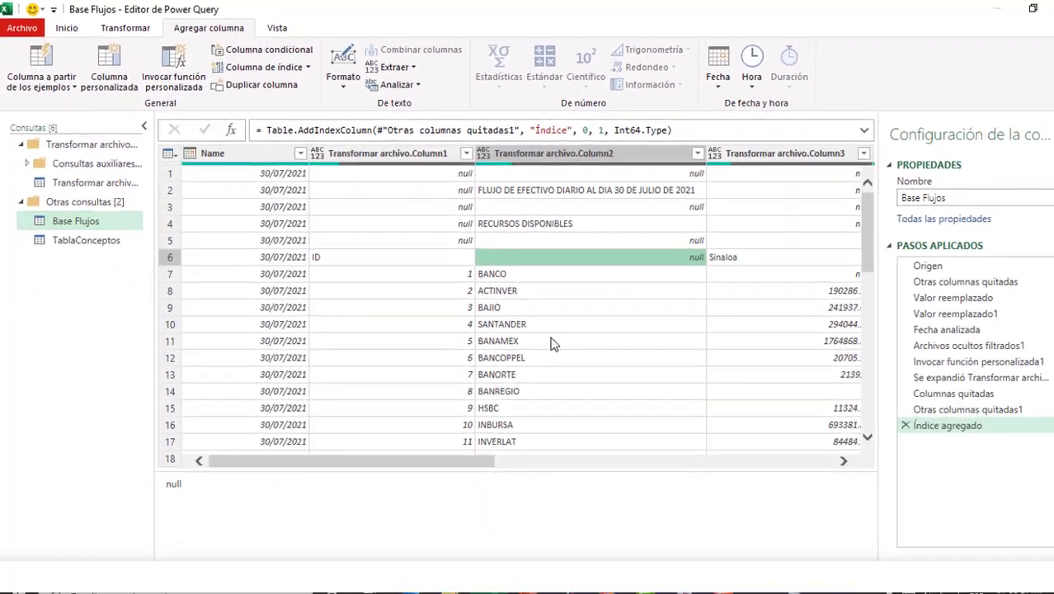
pyautogui.scroll(-3, 533, 333)
pyautogui.scroll(-4, 532, 333)
pyautogui.scroll(-4, 533, 333)
pyautogui.click(528, 280)
pyautogui.scroll(-1, 528, 363)
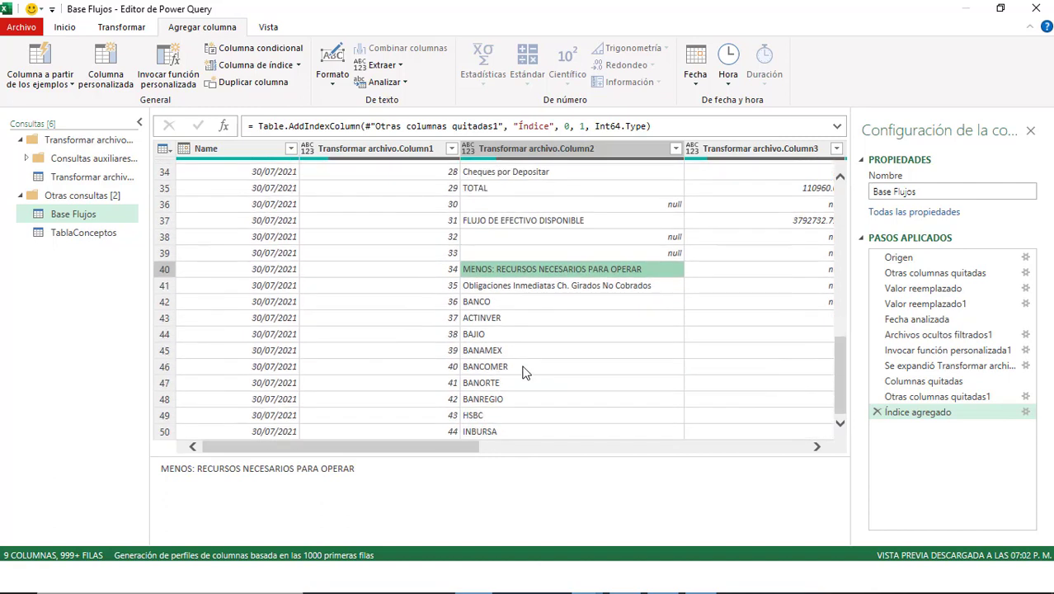
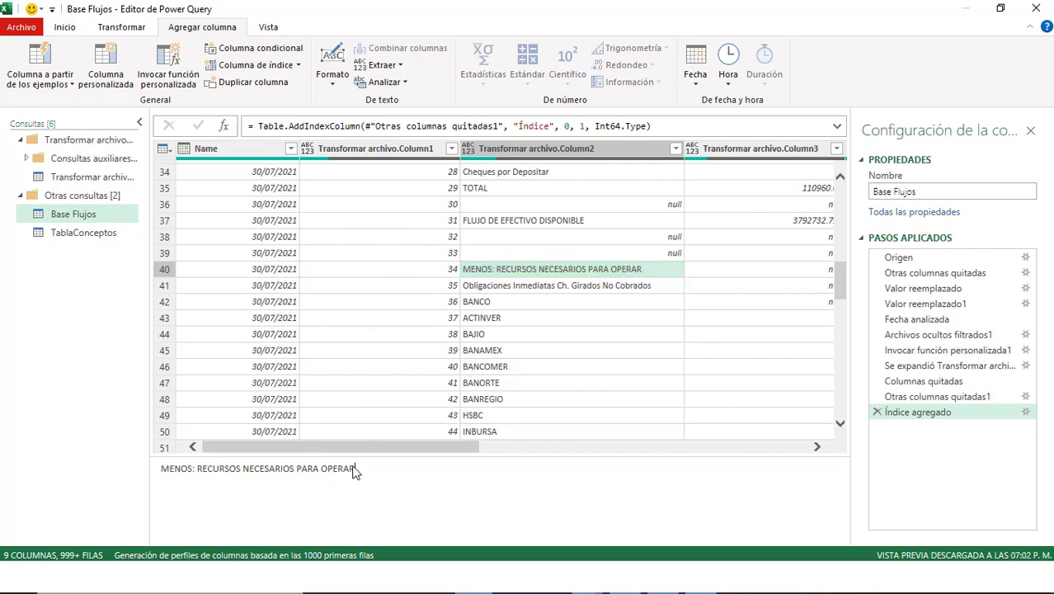
# Step: Compare the concept names in TablaConceptos with Base Flujos, then return to Base Flujos
pyautogui.moveTo(354, 467); pyautogui.dragTo(163, 470)
pyautogui.click(83, 233)
pyautogui.scroll(-3, 388, 433)
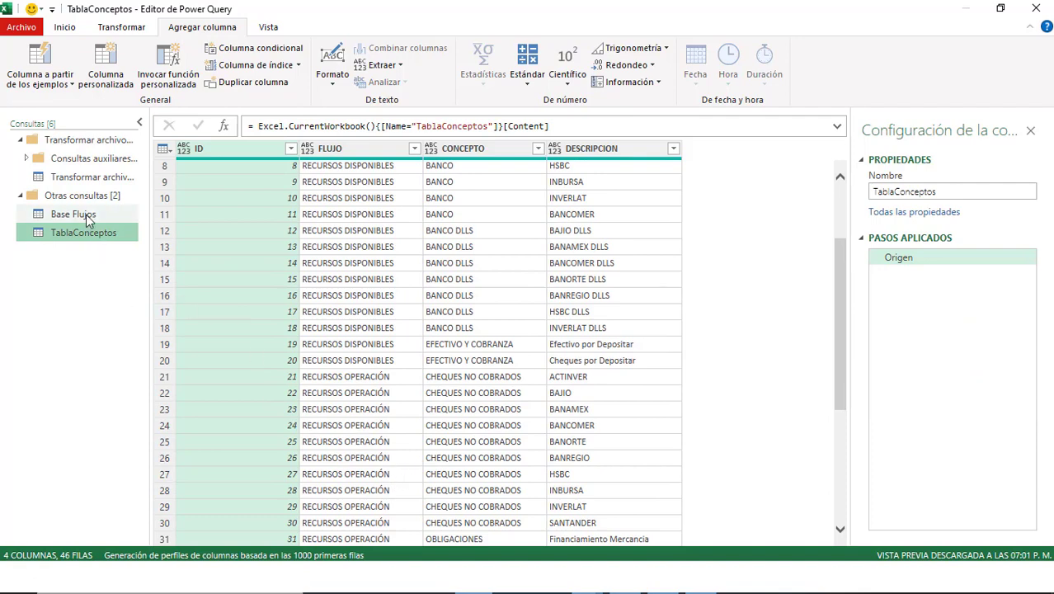
pyautogui.click(73, 214)
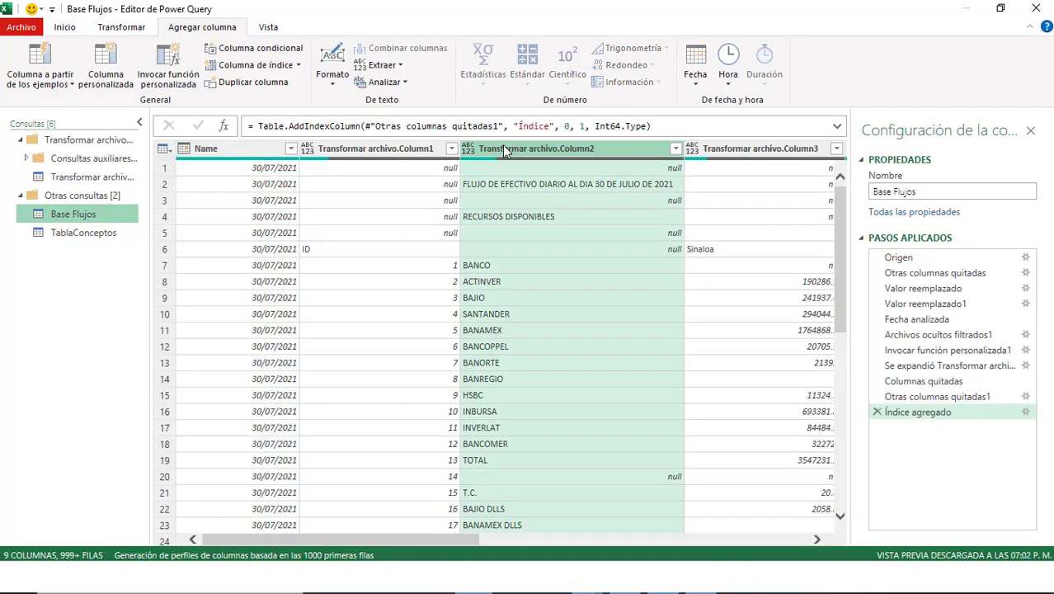
# Step: In Column2, replace 'MENOS: RECURSOS NECESARIOS PARA OPERAR' with 'RECURSOS OPERACIÓN'
pyautogui.click(64, 27)
pyautogui.click(564, 82)
pyautogui.write('RECURSOS OPERACIÓN')
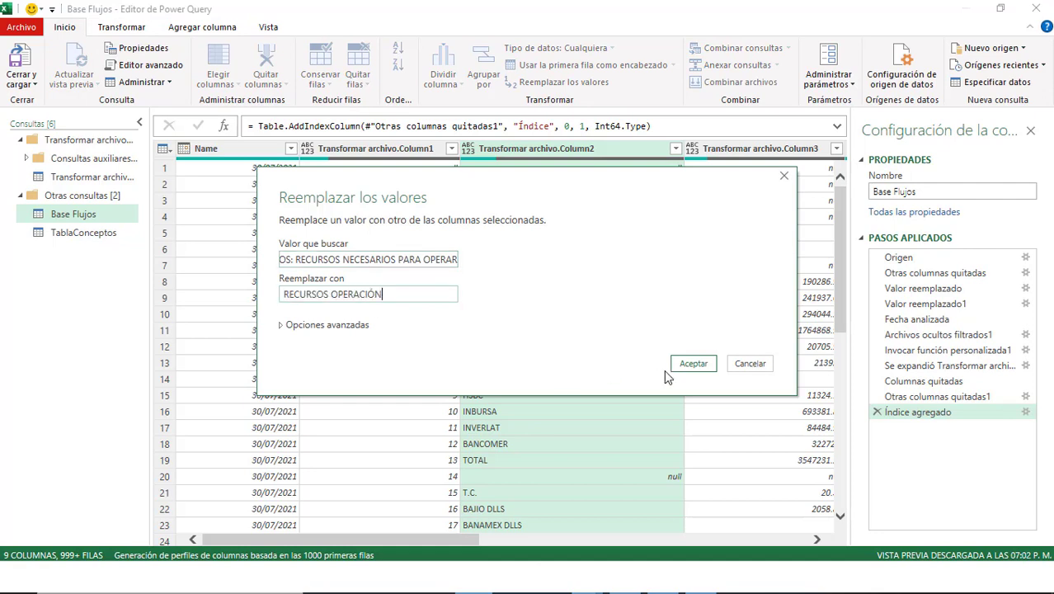
pyautogui.click(693, 363)
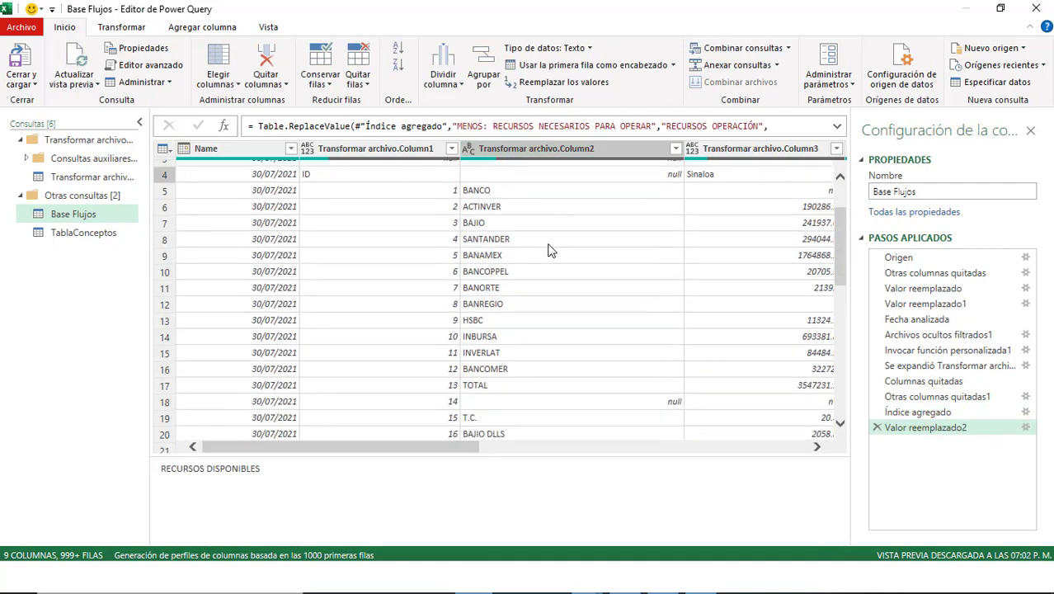
# Step: Check the replaced value in row 40 and other Column2 cells such as RECURSOS DISPONIBLES and BANCO
pyautogui.scroll(-5, 551, 251)
pyautogui.scroll(-4, 511, 296)
pyautogui.click(462, 340)
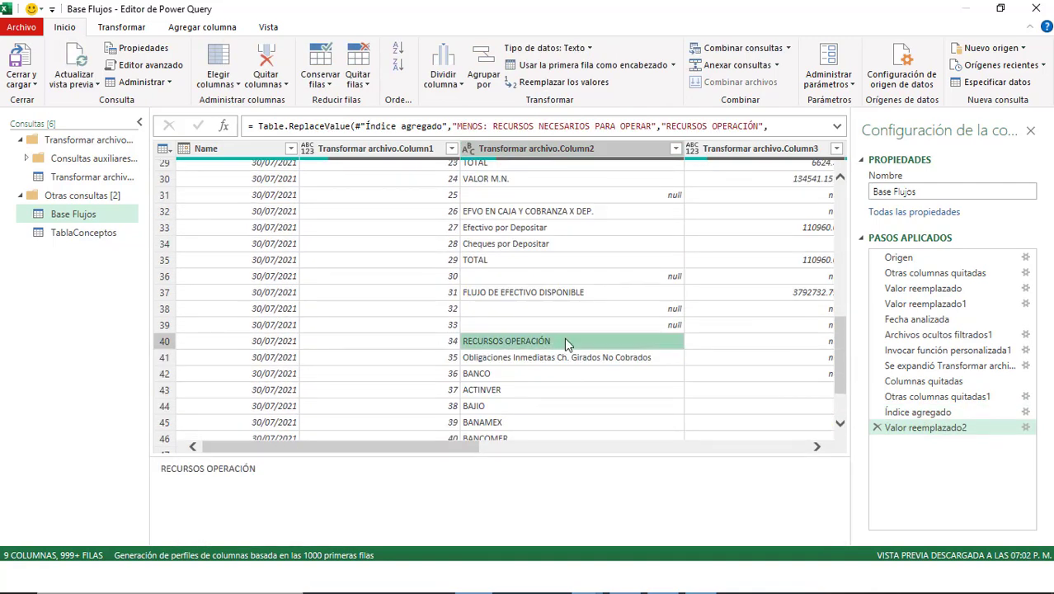
pyautogui.scroll(1, 565, 339)
pyautogui.scroll(2, 565, 339)
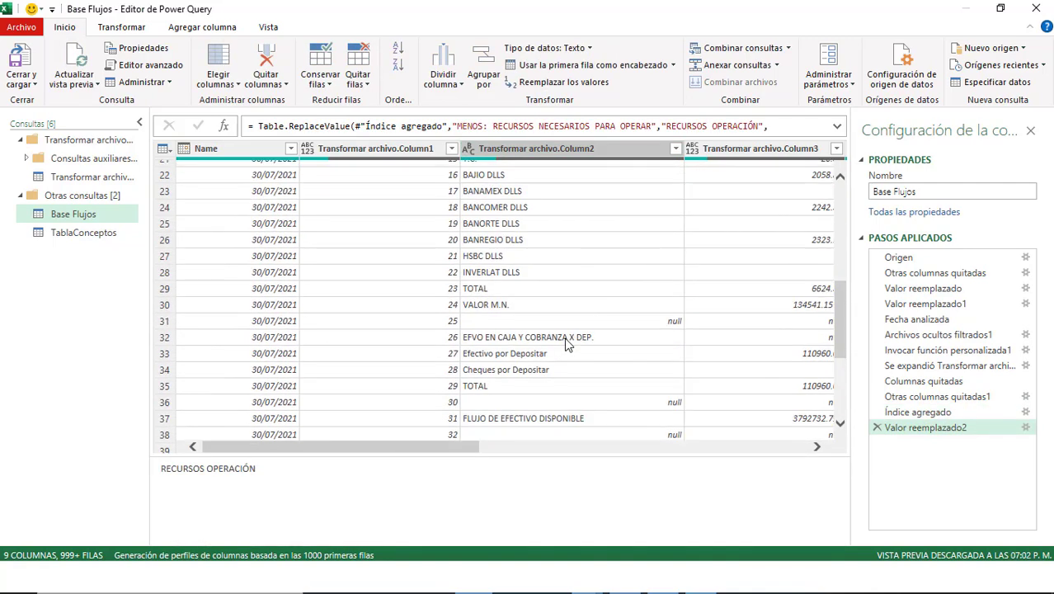
pyautogui.scroll(5, 567, 344)
pyautogui.scroll(1, 511, 307)
pyautogui.click(499, 146)
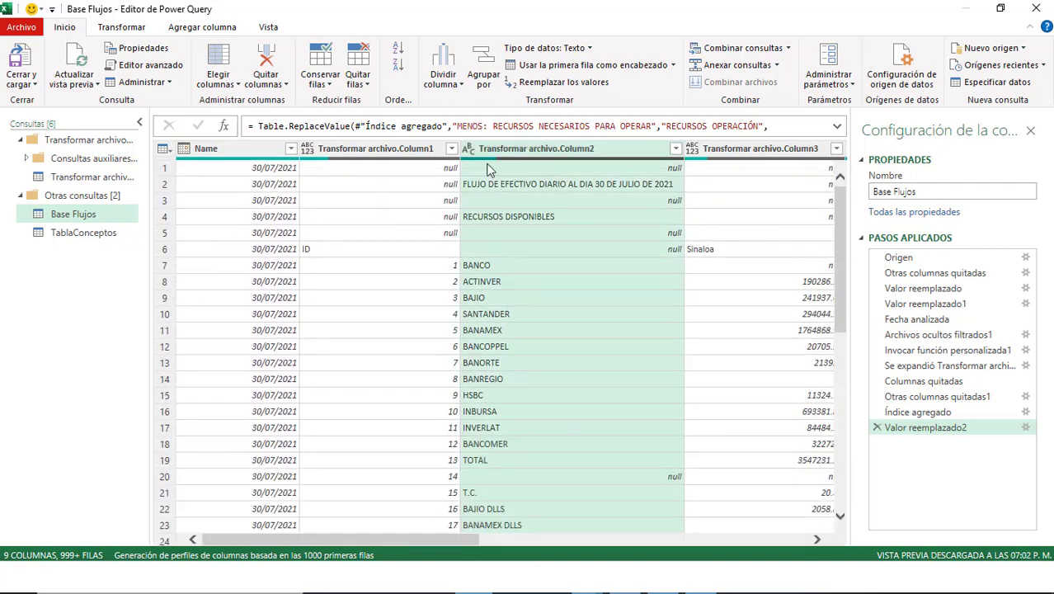
pyautogui.click(506, 218)
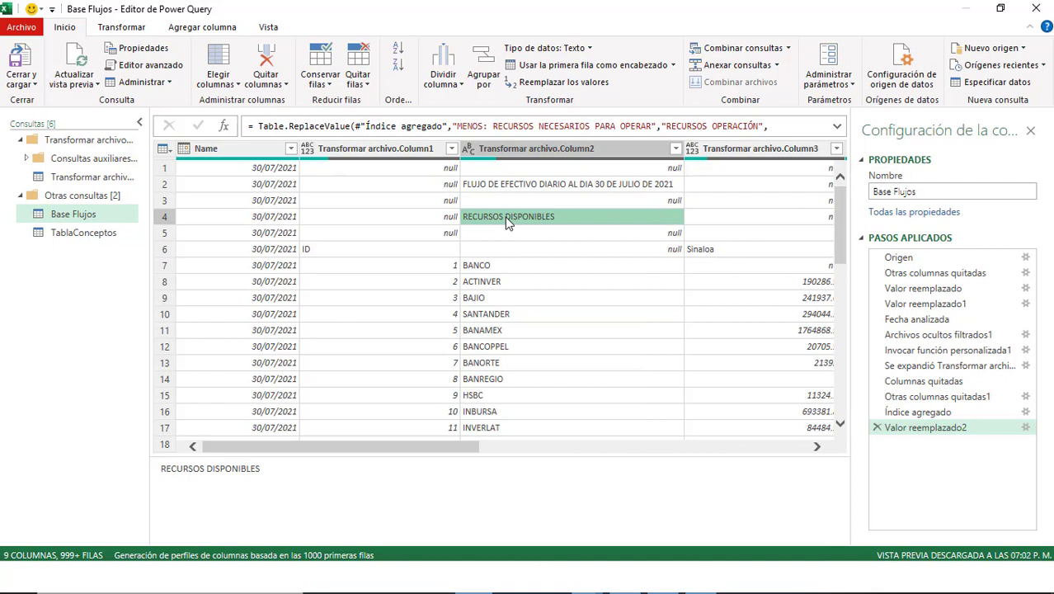
pyautogui.click(511, 266)
pyautogui.click(511, 266)
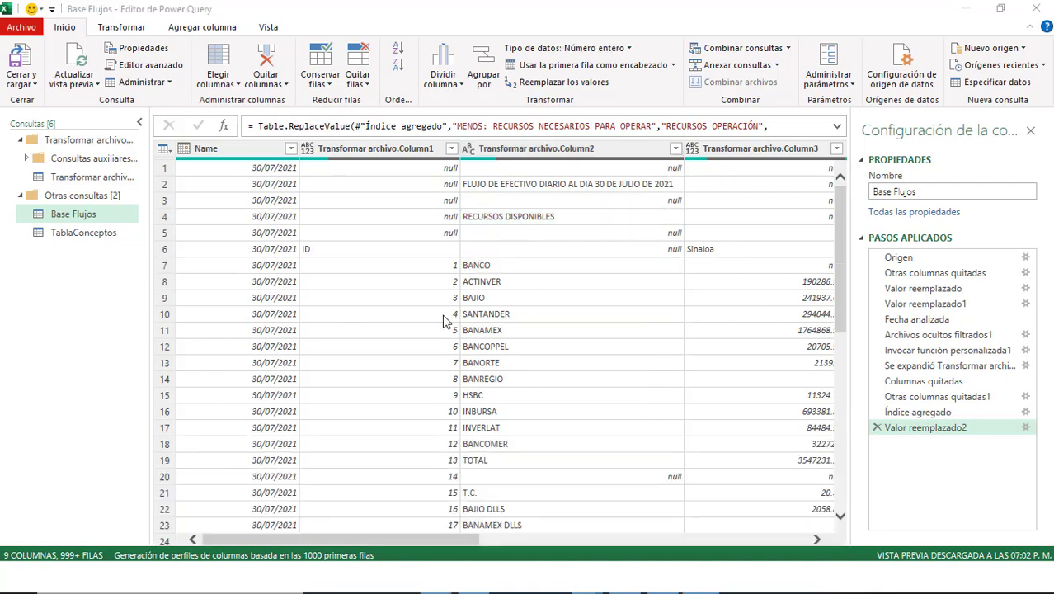
# Step: Merge Base Flujos with TablaConceptos, matching Column2 to FLUJO
pyautogui.click(405, 219)
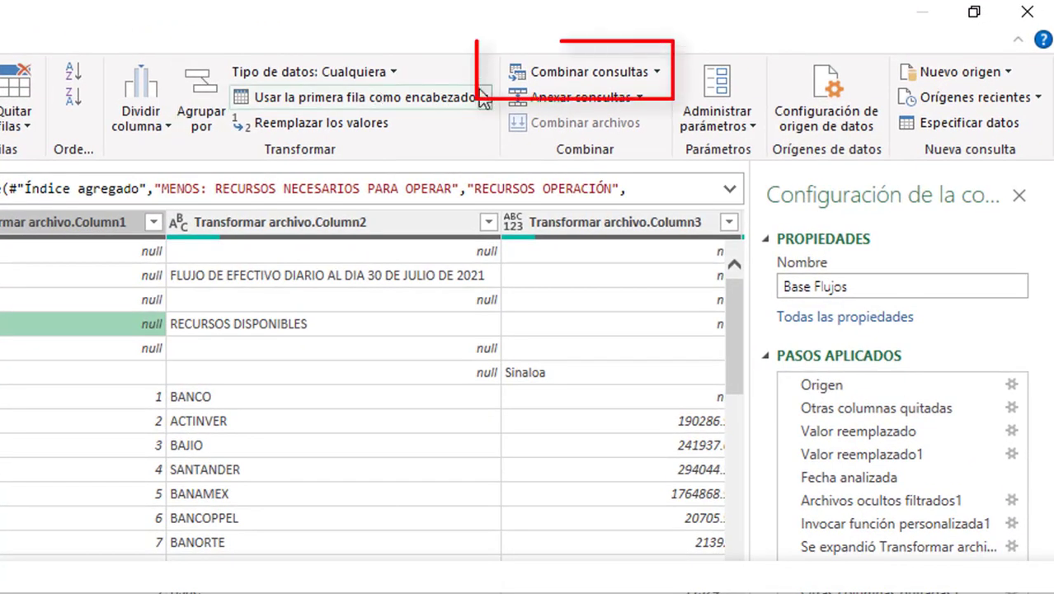
pyautogui.click(599, 77)
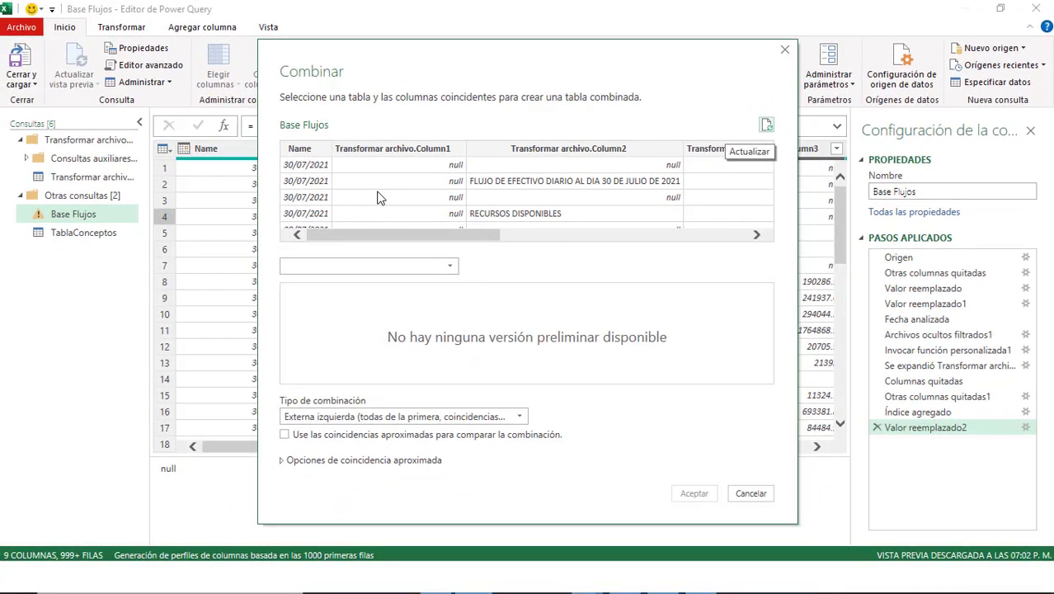
pyautogui.moveTo(414, 239); pyautogui.dragTo(391, 231)
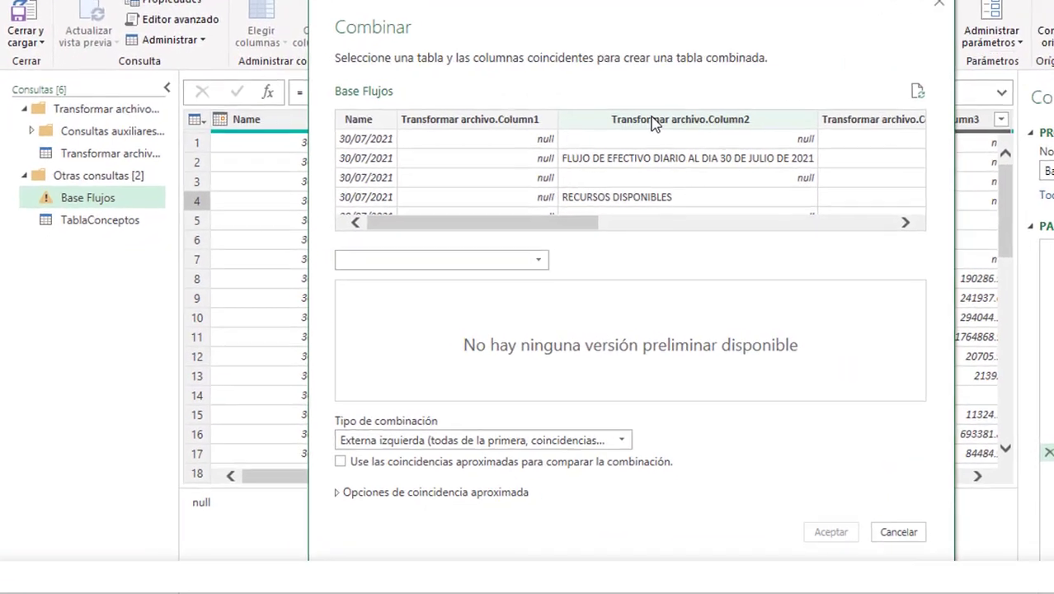
pyautogui.click(544, 150)
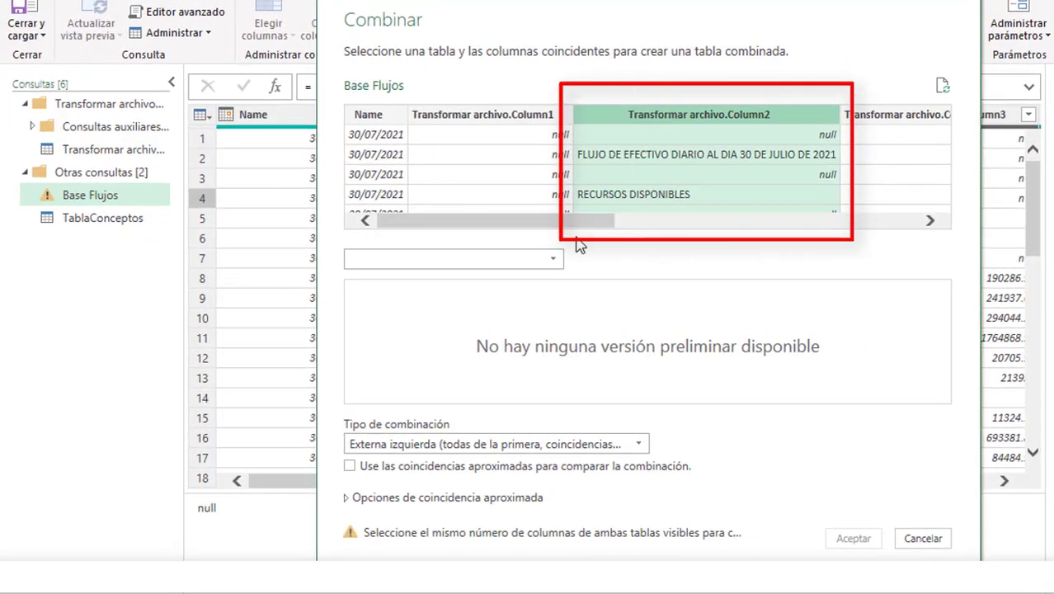
pyautogui.click(554, 258)
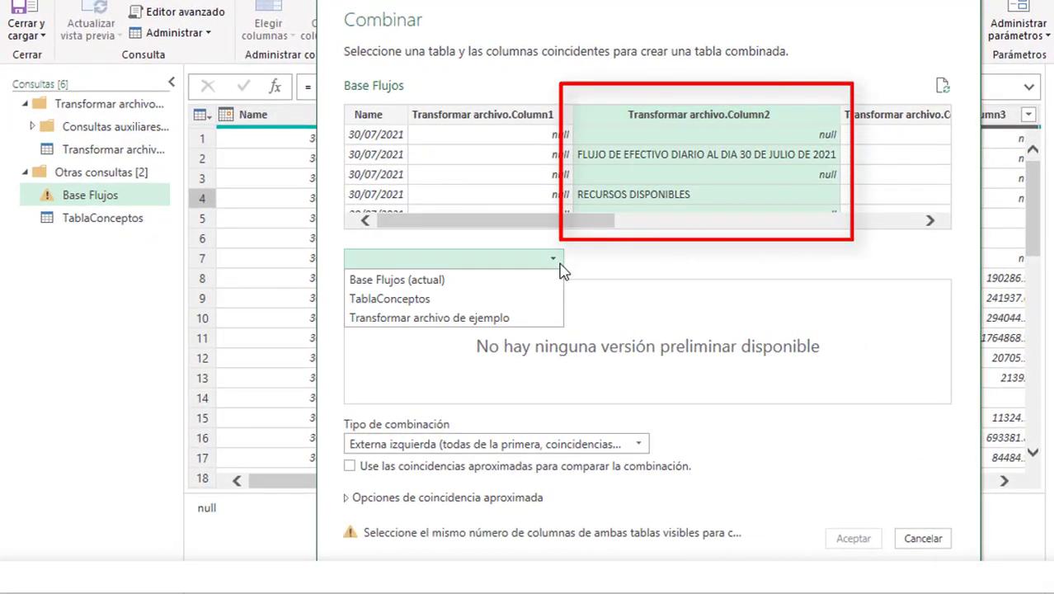
pyautogui.click(435, 302)
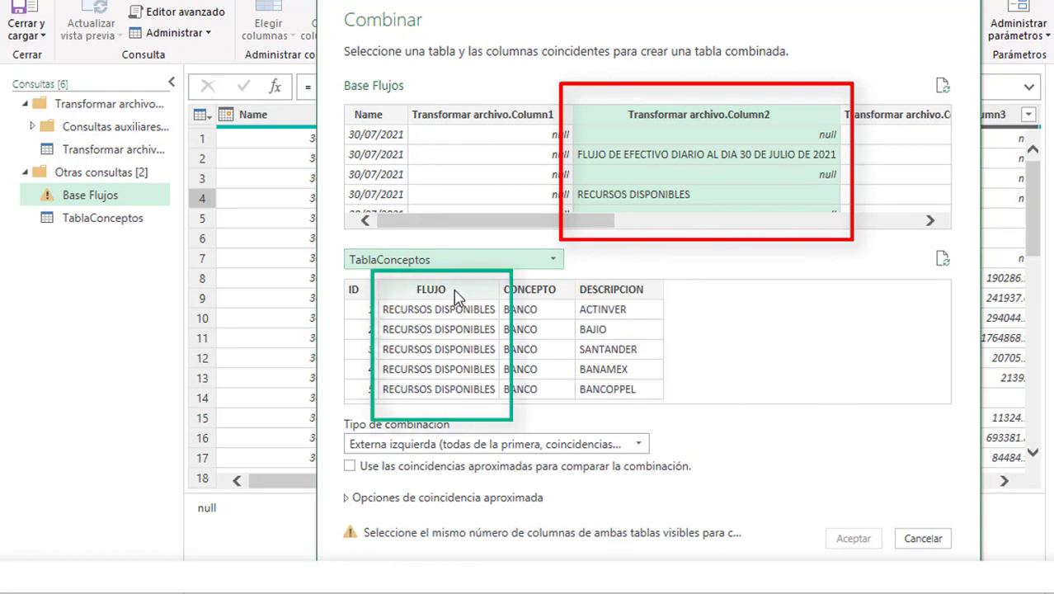
pyautogui.click(456, 295)
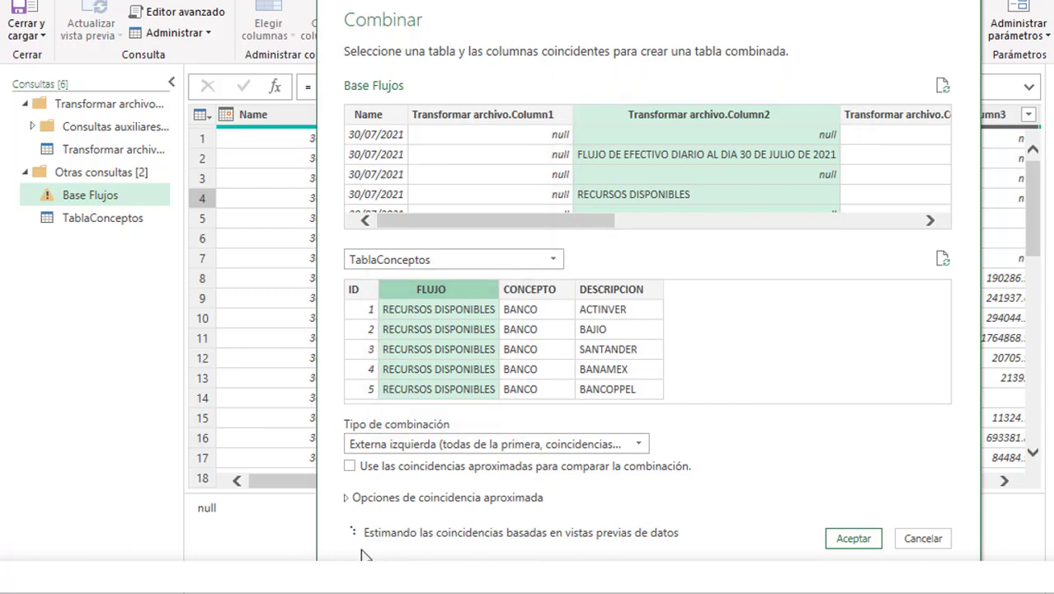
pyautogui.click(864, 544)
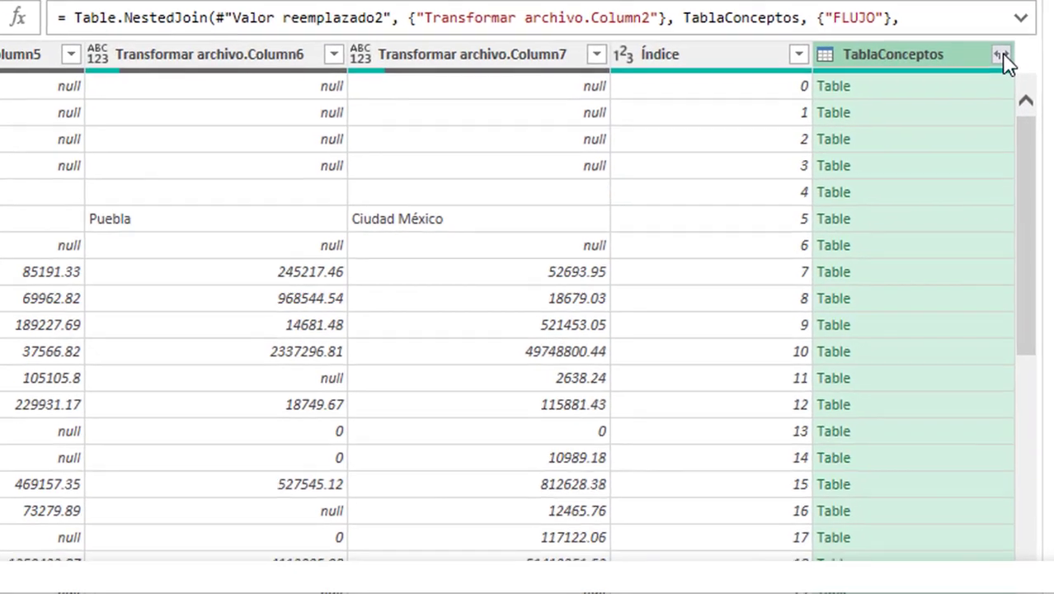
# Step: Expand the merged TablaConceptos column keeping only FLUJO
pyautogui.click(1013, 116)
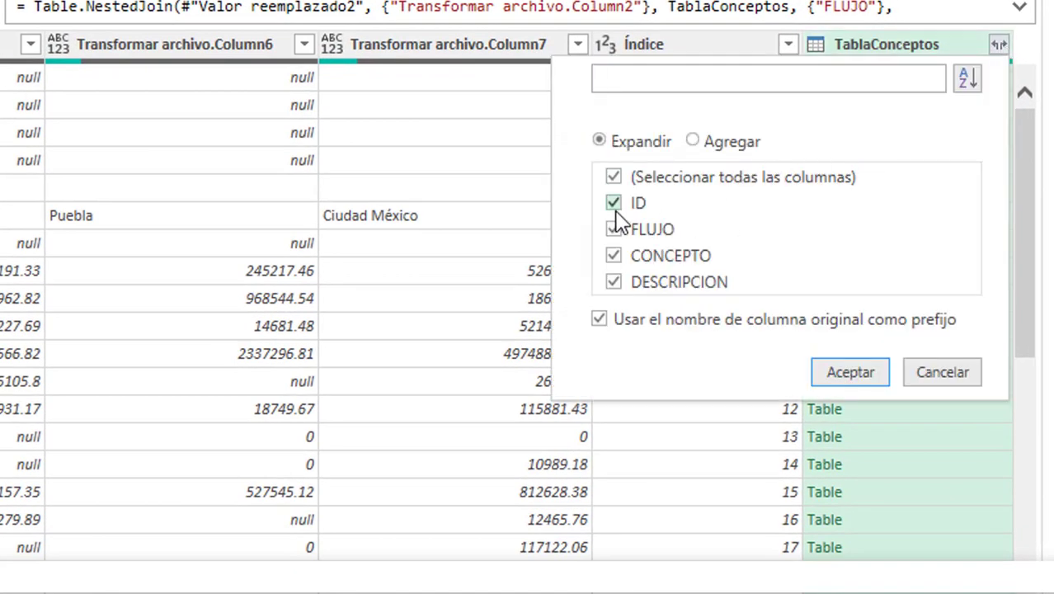
pyautogui.click(614, 178)
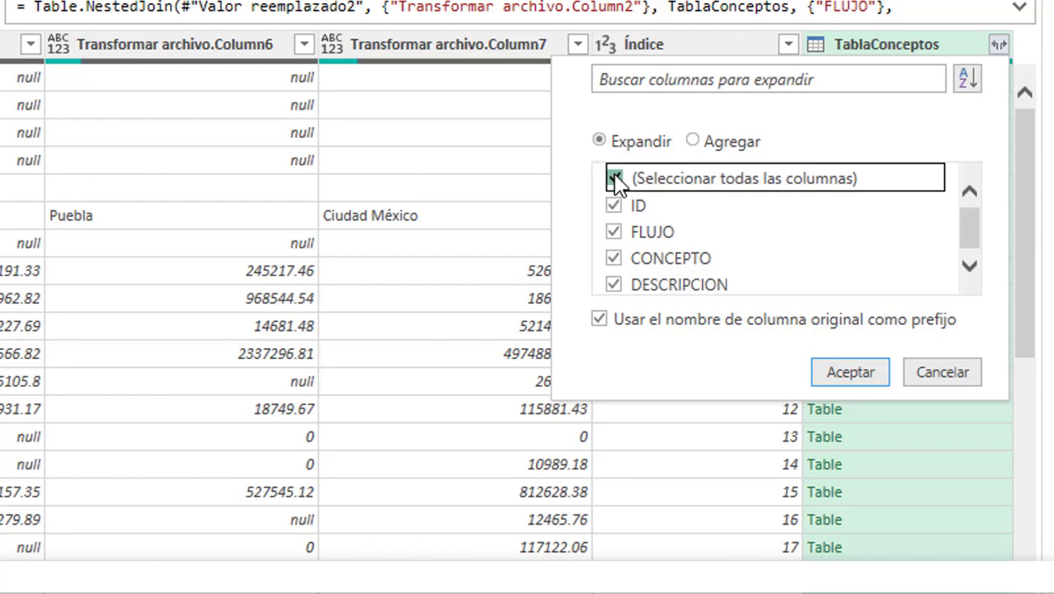
pyautogui.click(614, 232)
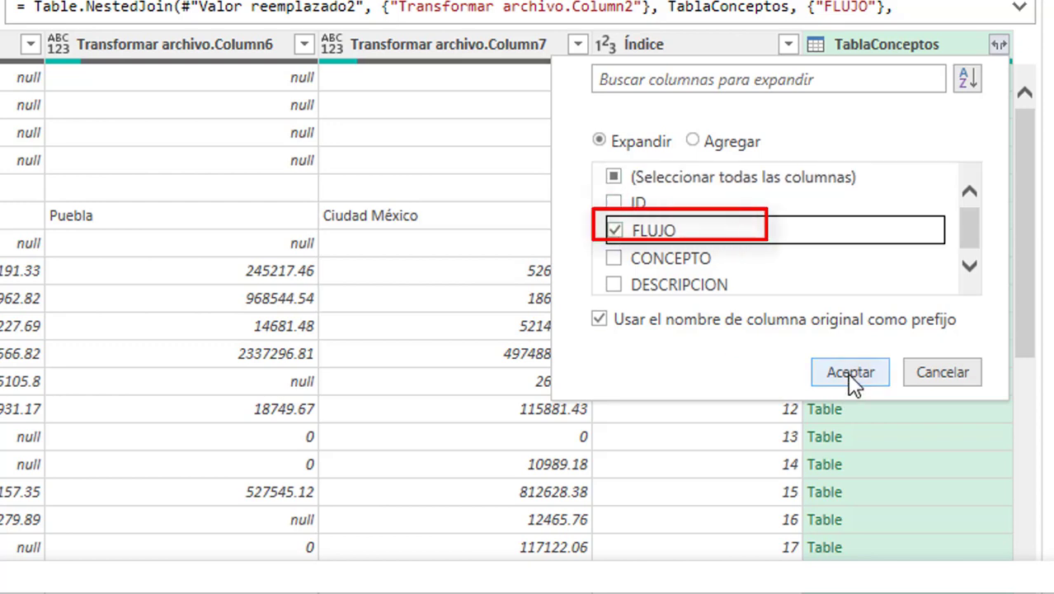
pyautogui.click(849, 372)
pyautogui.click(872, 276)
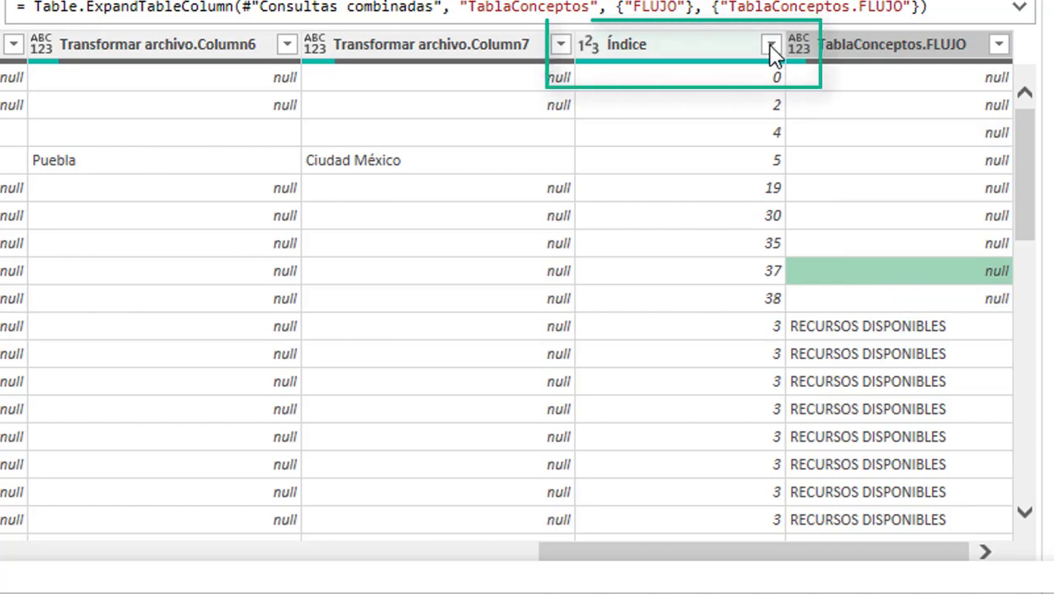
# Step: Sort Base Flujos back into ascending Índice order
pyautogui.scroll(-1, 824, 367)
pyautogui.click(816, 360)
pyautogui.scroll(1, 816, 361)
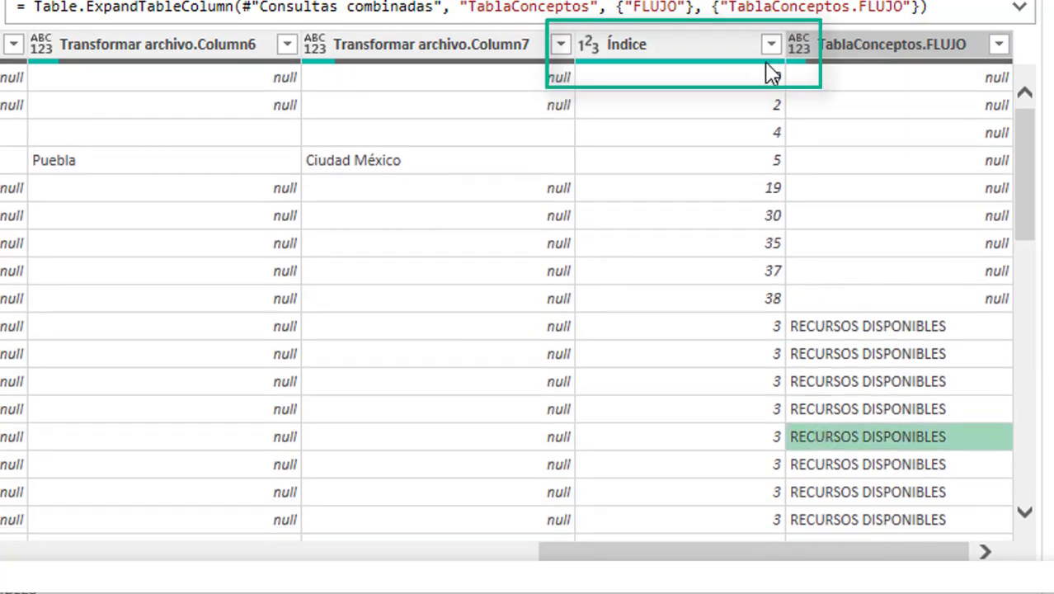
pyautogui.click(770, 45)
pyautogui.click(548, 81)
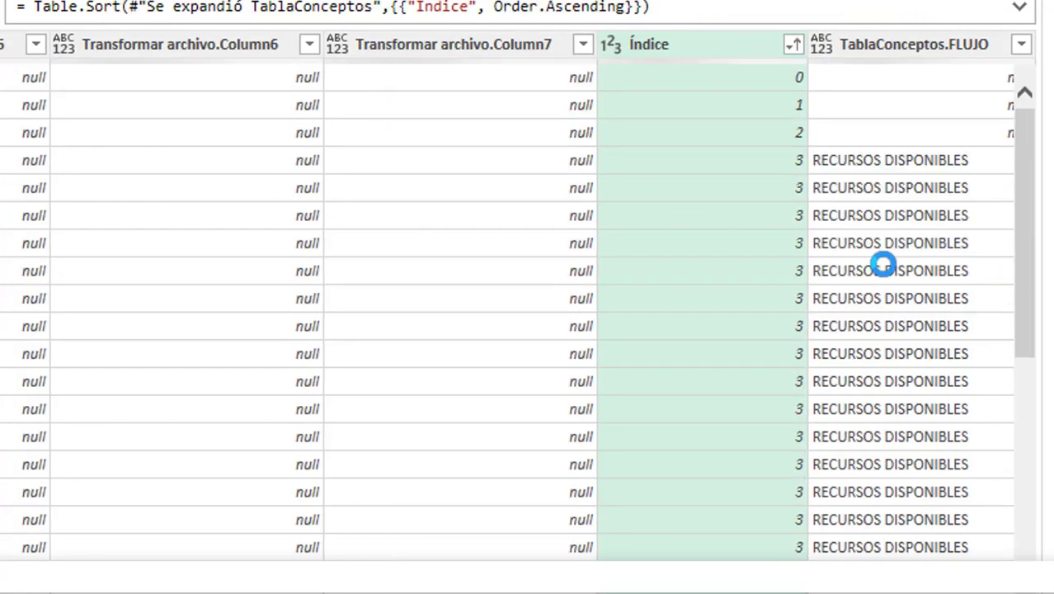
# Step: Scroll through the sorted rows to inspect the FLUJO values, including row 23
pyautogui.click(910, 213)
pyautogui.scroll(-1, 956, 248)
pyautogui.scroll(-3, 961, 257)
pyautogui.scroll(-2, 902, 207)
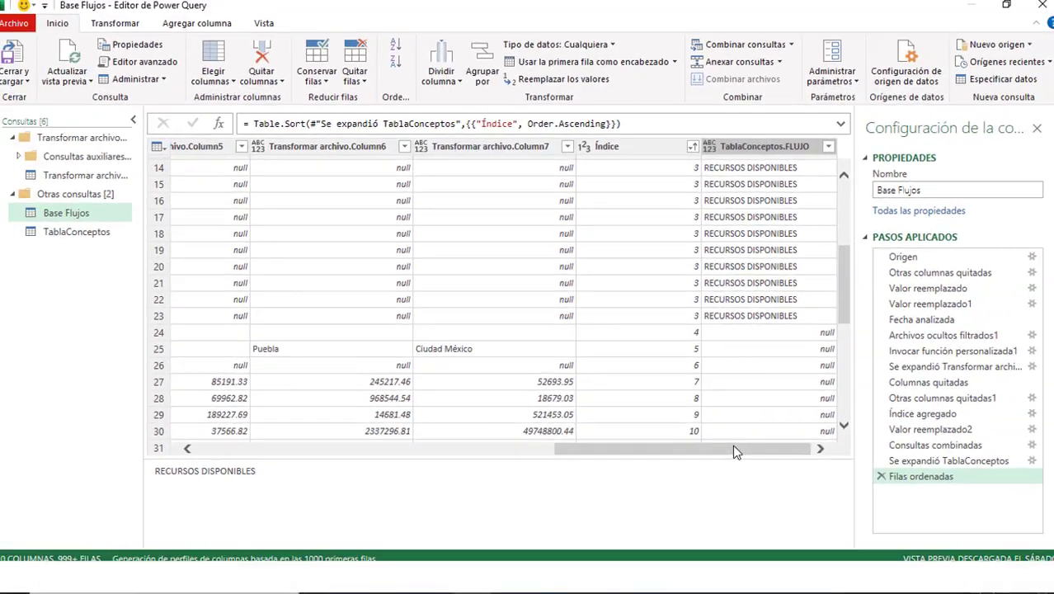
pyautogui.moveTo(736, 452); pyautogui.dragTo(343, 440)
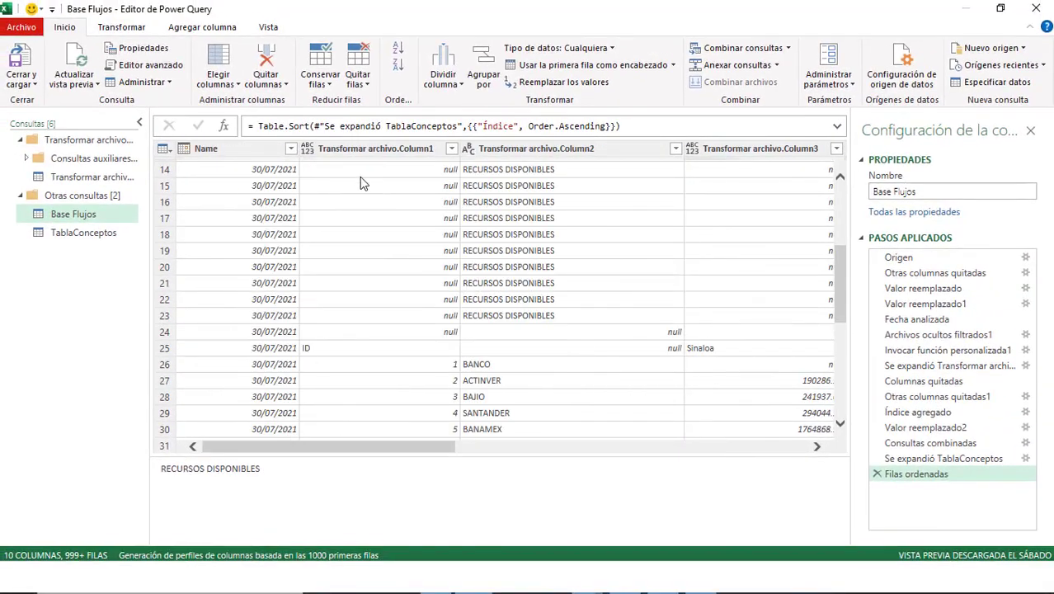
pyautogui.moveTo(432, 444); pyautogui.dragTo(783, 445)
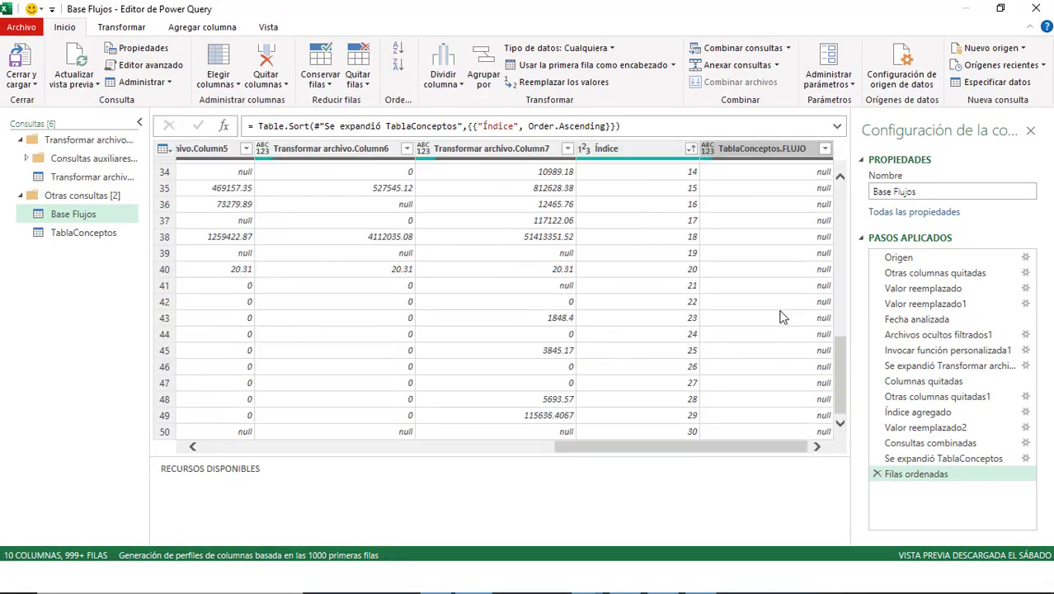
pyautogui.scroll(-13, 782, 318)
pyautogui.scroll(2, 782, 318)
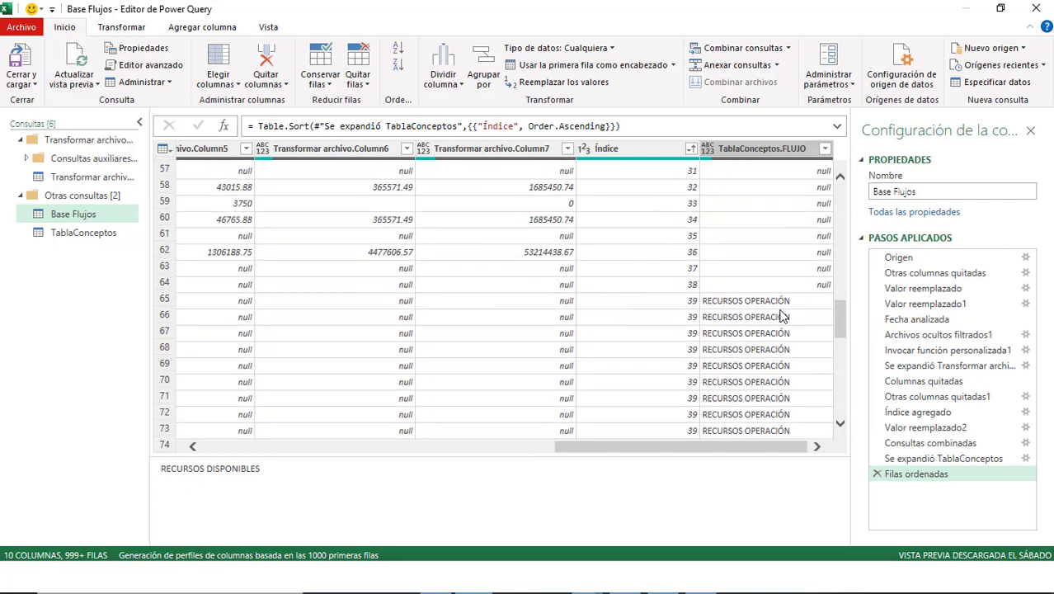
pyautogui.scroll(3, 782, 312)
pyautogui.scroll(2, 781, 239)
pyautogui.scroll(2, 782, 280)
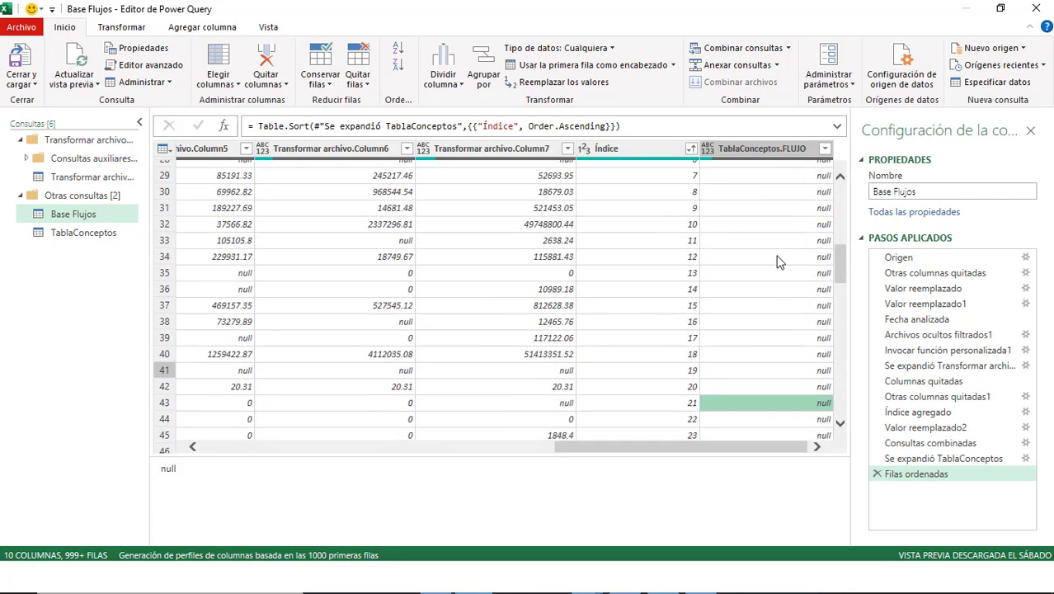
pyautogui.scroll(2, 779, 285)
pyautogui.scroll(1, 775, 285)
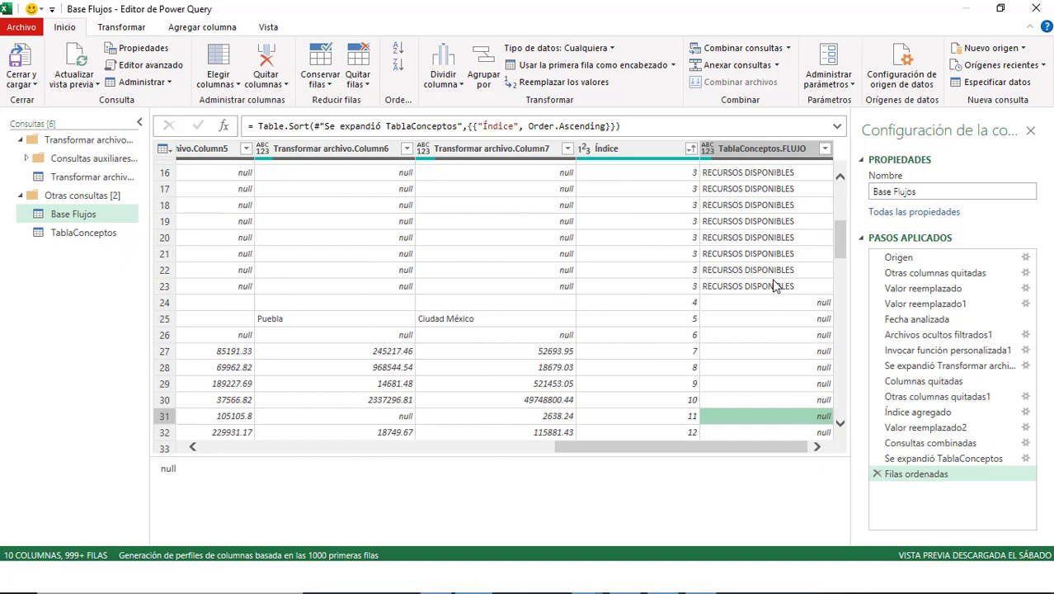
pyautogui.click(775, 285)
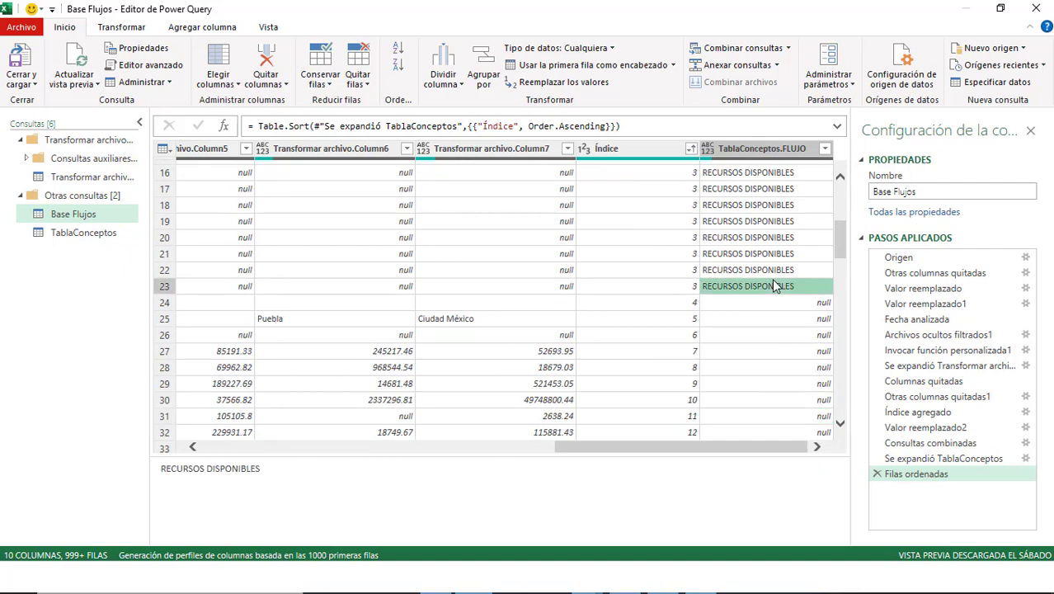
# Step: Fill the TablaConceptos.FLUJO column down
pyautogui.click(762, 150)
pyautogui.rightClick(762, 150)
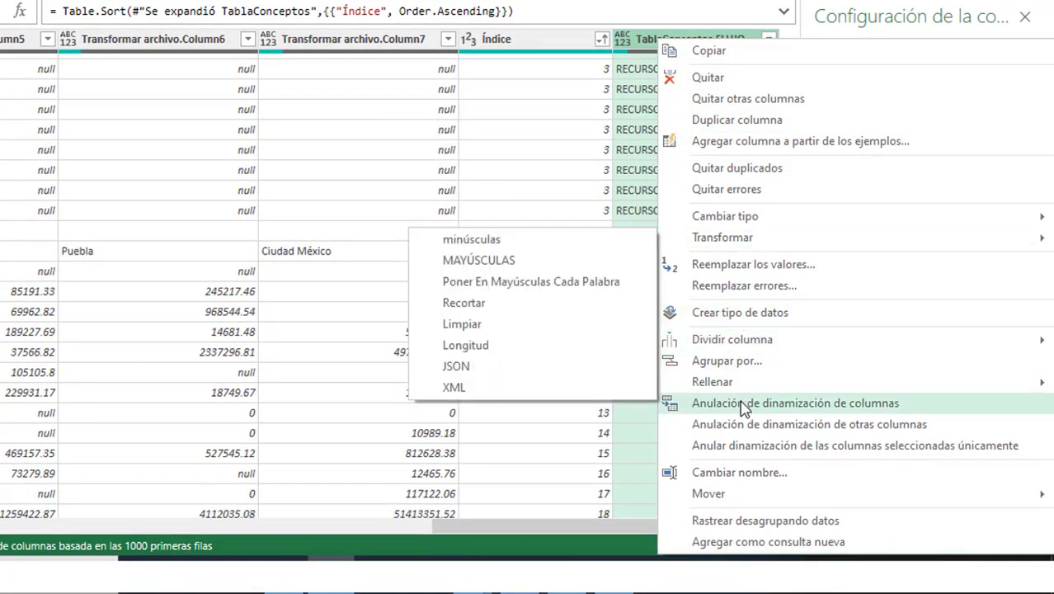
pyautogui.moveTo(711, 382)
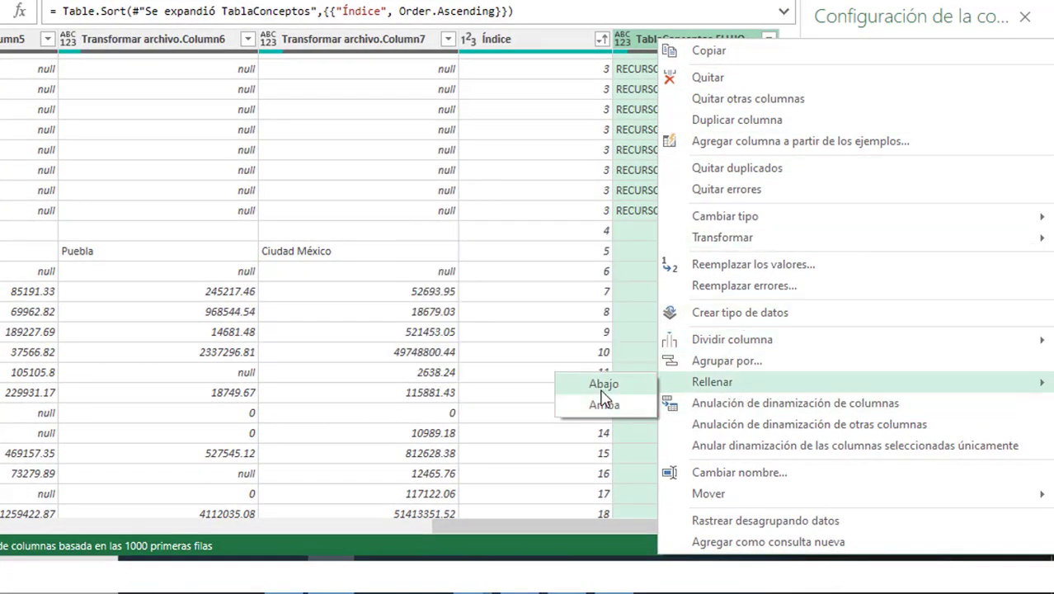
pyautogui.click(603, 386)
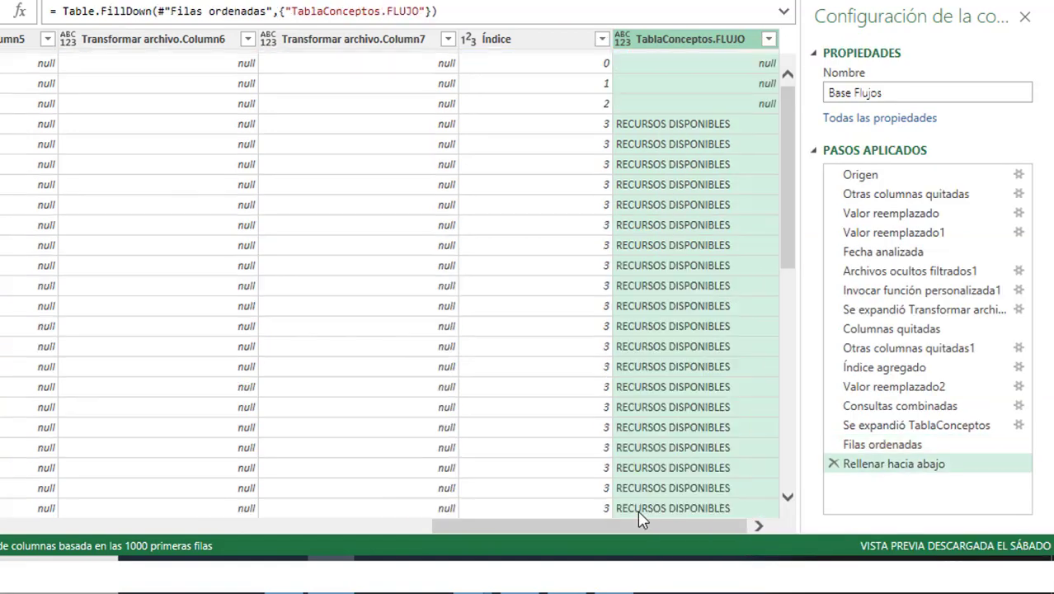
# Step: Move TablaConceptos.FLUJO beside Name and load the query to the PQ sheet
pyautogui.rightClick(720, 47)
pyautogui.moveTo(667, 47); pyautogui.dragTo(134, 93)
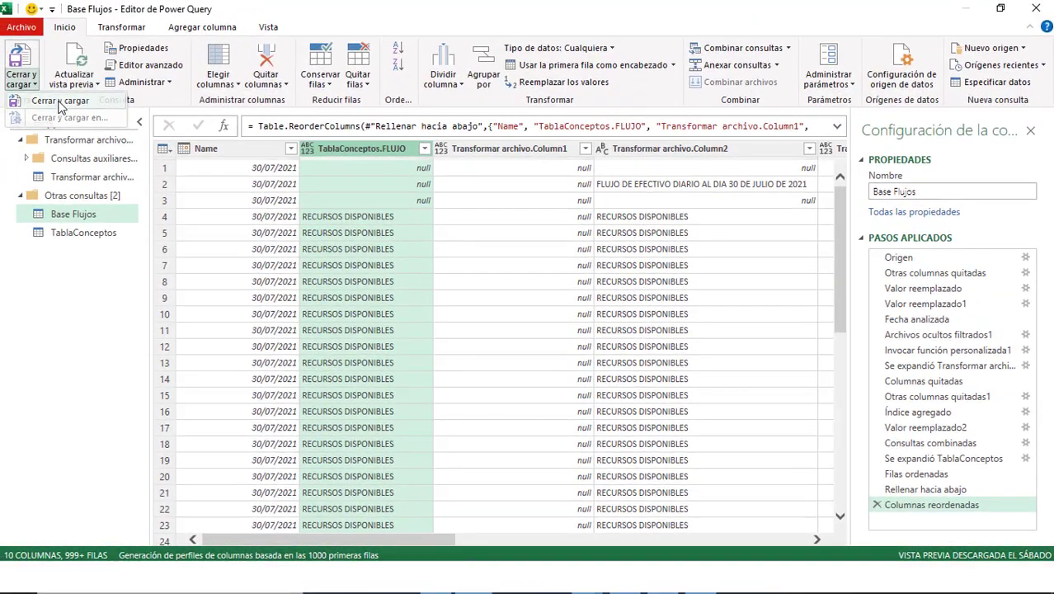
pyautogui.click(17, 79)
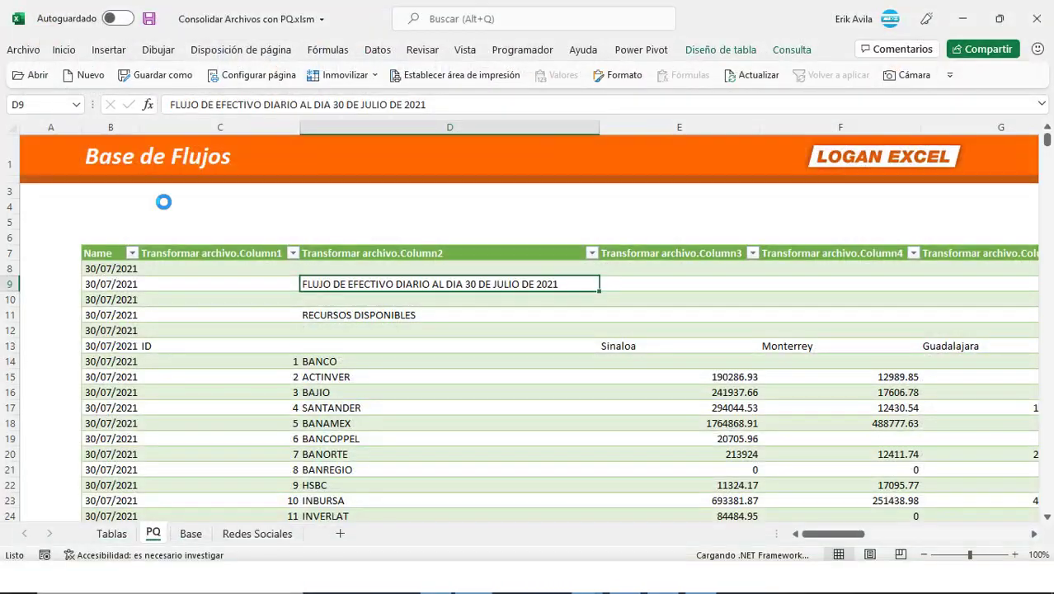
# Step: Check the FLUJO values in the upper part of the loaded PQ table, including RECURSOS OPERACIÓN cells
pyautogui.click(248, 314)
pyautogui.click(258, 346)
pyautogui.scroll(-3, 253, 361)
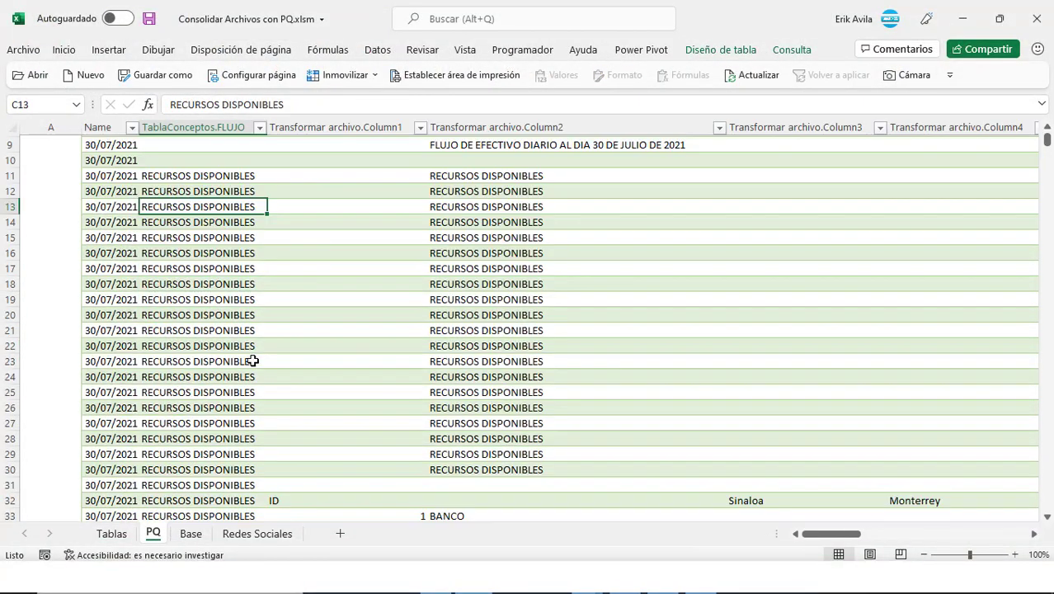
pyautogui.scroll(-6, 252, 361)
pyautogui.scroll(-3, 251, 348)
pyautogui.click(247, 284)
pyautogui.scroll(-2, 233, 307)
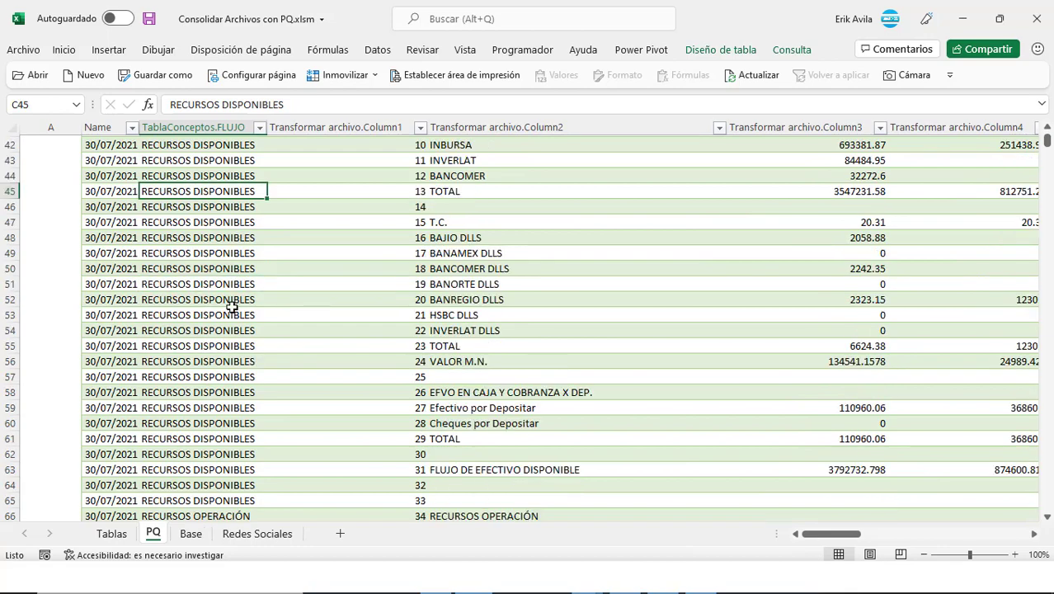
pyautogui.moveTo(235, 206); pyautogui.dragTo(272, 361)
pyautogui.scroll(-6, 251, 360)
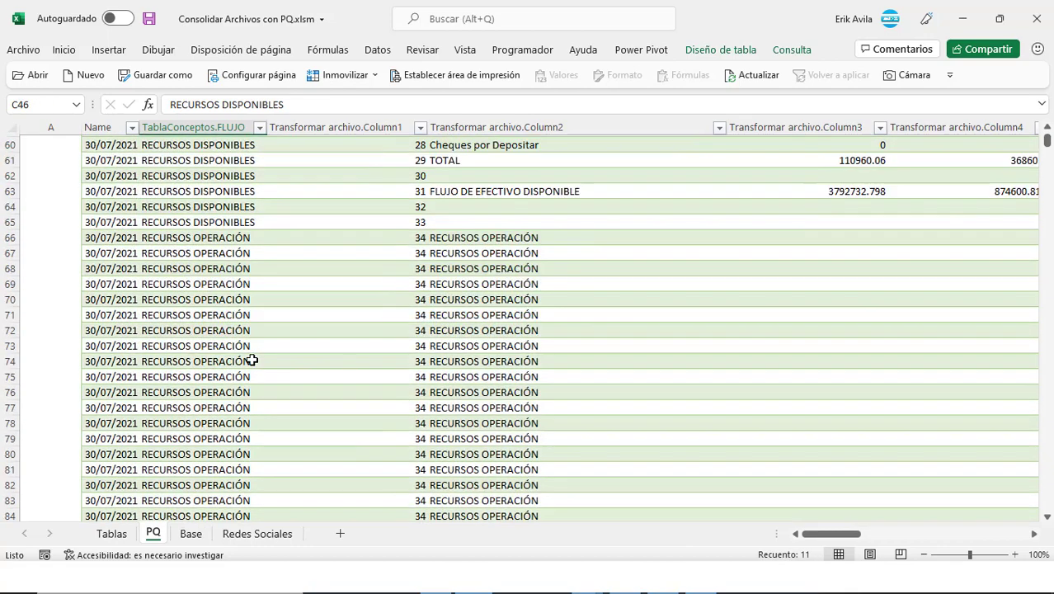
pyautogui.scroll(-3, 251, 361)
pyautogui.click(237, 281)
pyautogui.scroll(-4, 239, 329)
pyautogui.scroll(-2, 240, 332)
pyautogui.moveTo(241, 330); pyautogui.dragTo(253, 429)
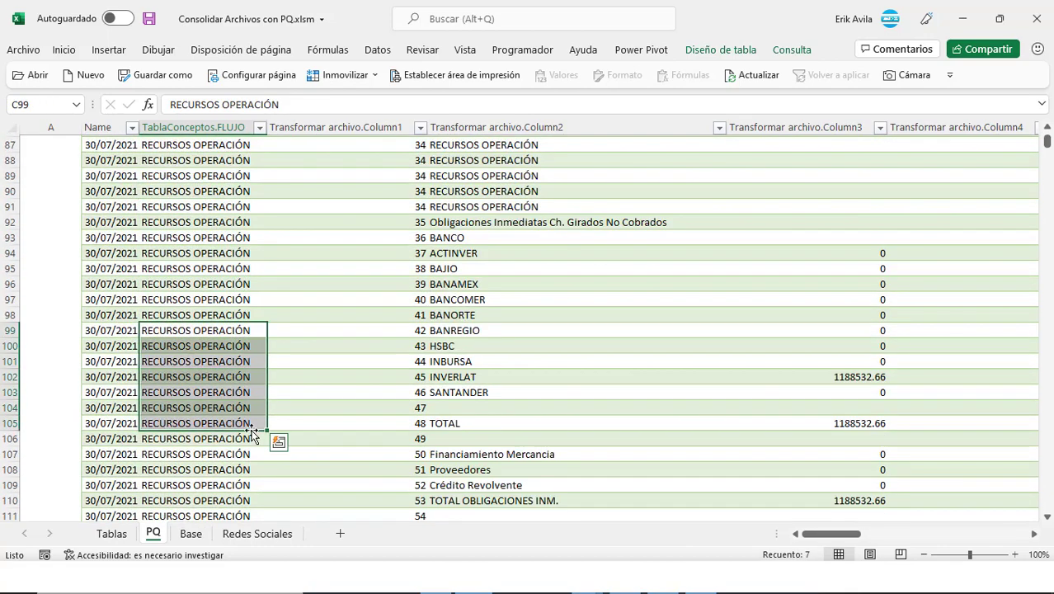
# Step: Check the cells near the bottom of the table, including the empty row below the last concept
pyautogui.scroll(-9, 252, 431)
pyautogui.scroll(-5, 251, 425)
pyautogui.scroll(-6, 251, 417)
pyautogui.click(251, 406)
pyautogui.scroll(-6, 249, 407)
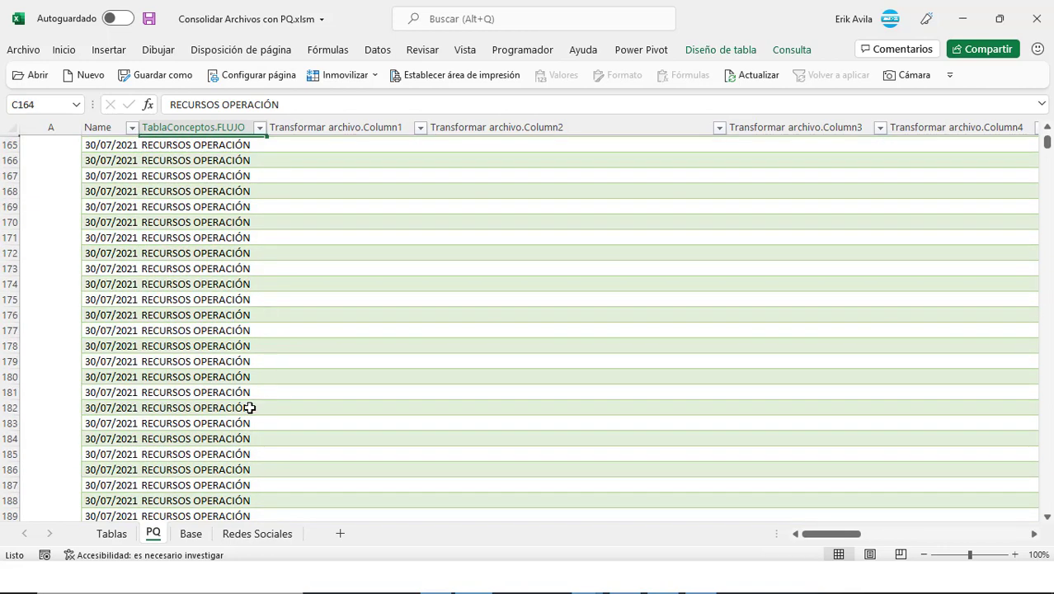
pyautogui.scroll(-8, 249, 407)
pyautogui.click(247, 407)
pyautogui.click(248, 500)
pyautogui.scroll(1, 577, 371)
pyautogui.click(511, 346)
pyautogui.scroll(4, 572, 346)
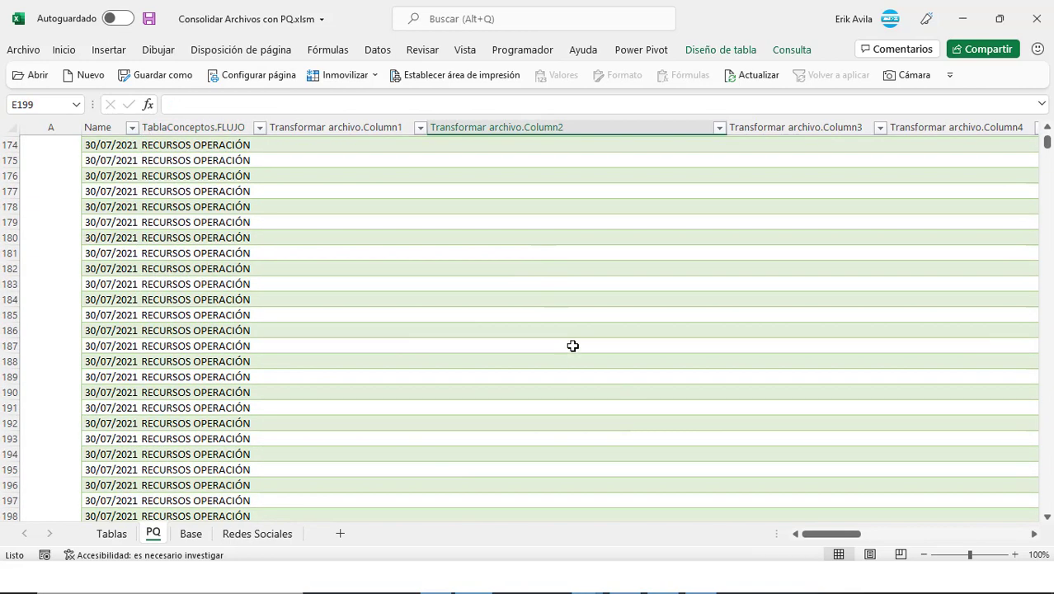
pyautogui.moveTo(572, 346); pyautogui.dragTo(649, 370)
pyautogui.scroll(11, 648, 369)
pyautogui.scroll(7, 649, 366)
pyautogui.click(613, 406)
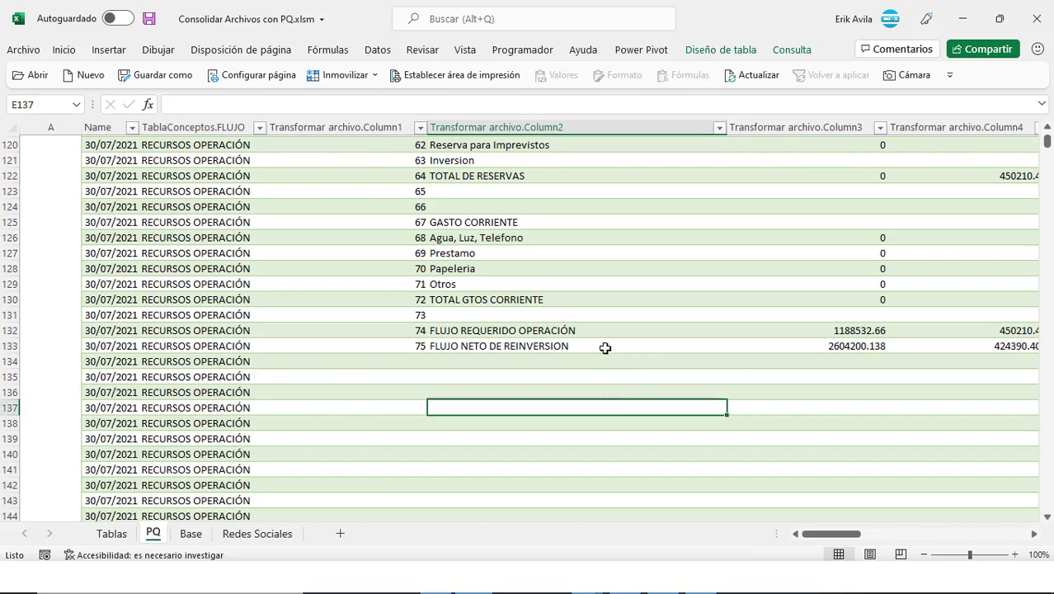
pyautogui.scroll(11, 605, 347)
pyautogui.scroll(6, 602, 327)
pyautogui.scroll(8, 602, 327)
pyautogui.scroll(8, 495, 330)
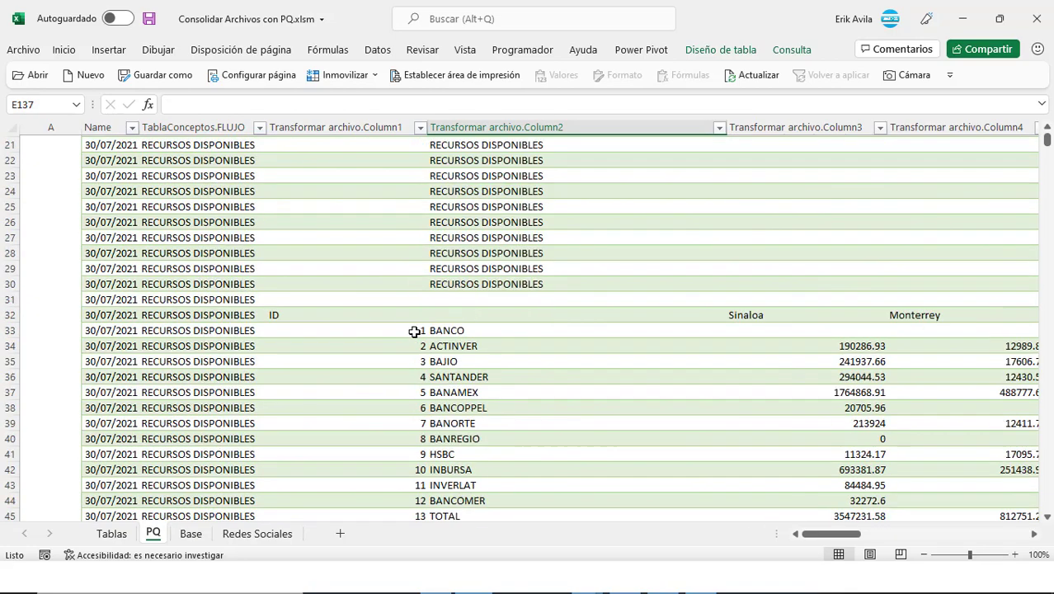
pyautogui.scroll(7, 414, 331)
# Step: Reopen the PQ table's query in the Power Query Editor via Consulta > Editar
pyautogui.click(453, 315)
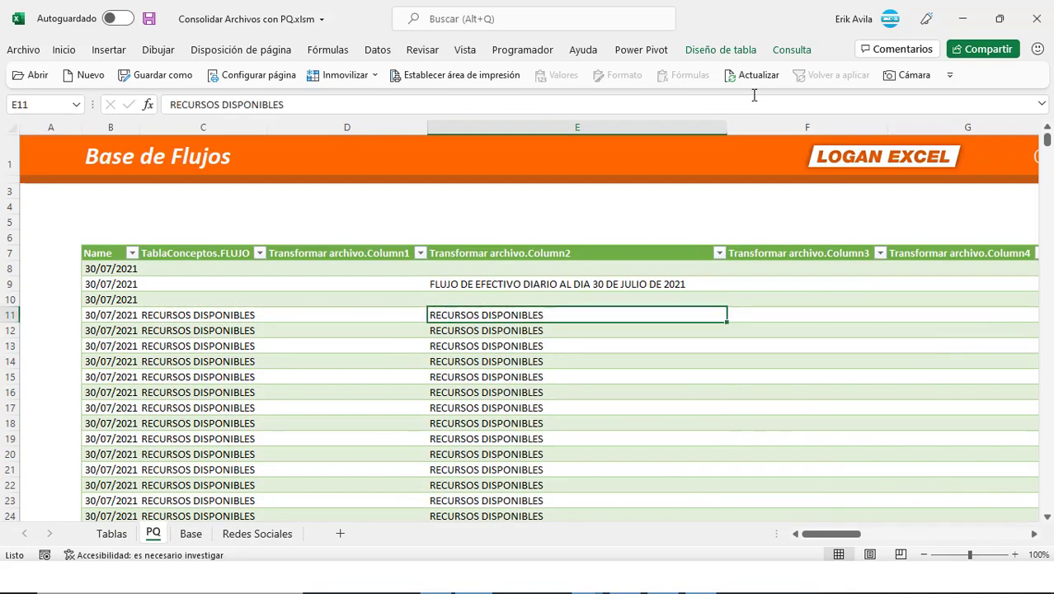
pyautogui.click(790, 50)
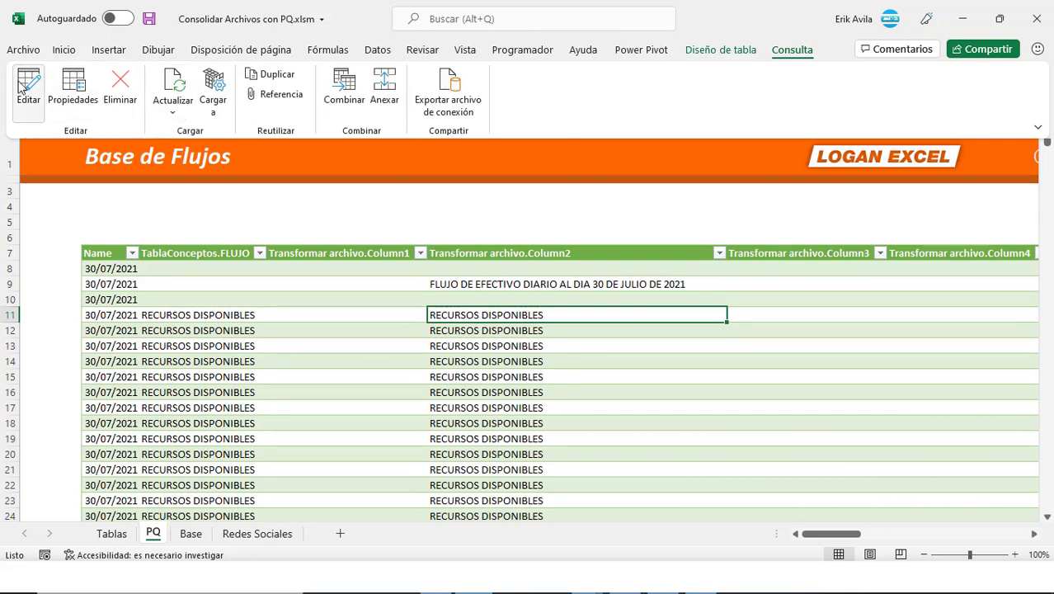
pyautogui.click(24, 87)
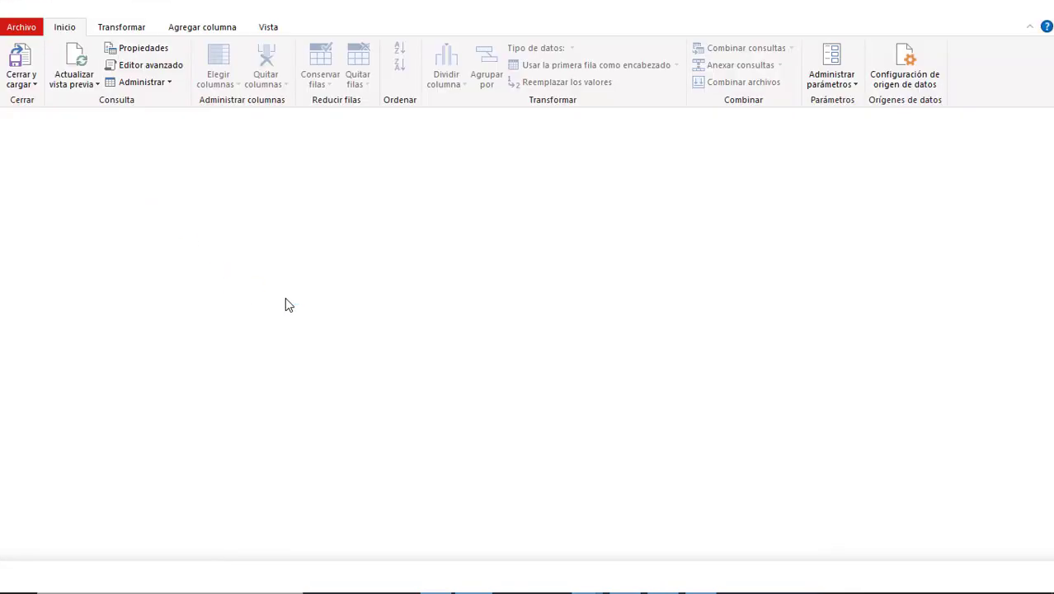
# Step: Filter out the null rows in Transformar archivo.Column1
pyautogui.click(513, 265)
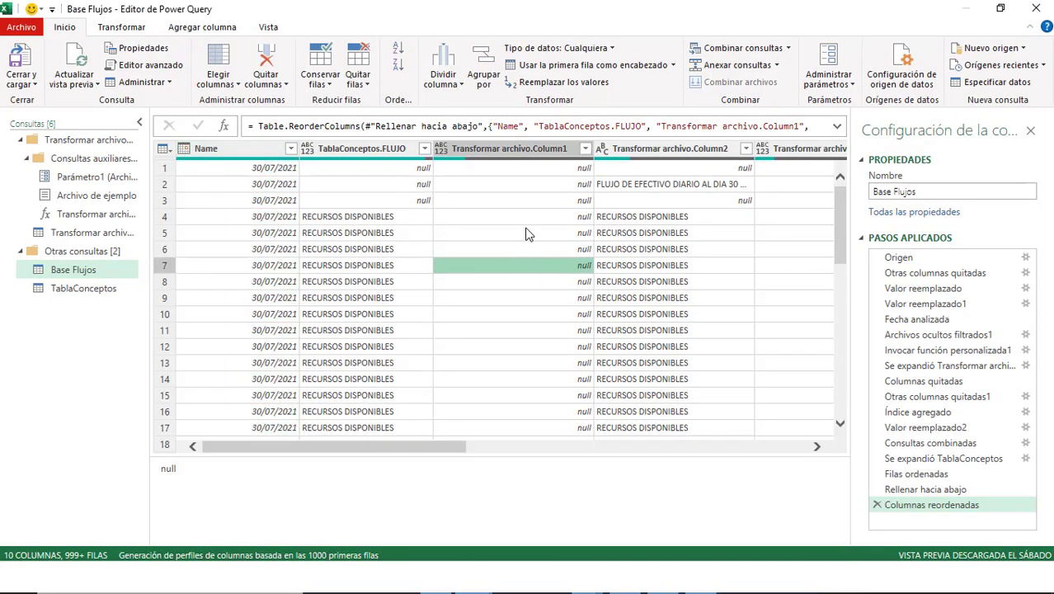
pyautogui.click(519, 149)
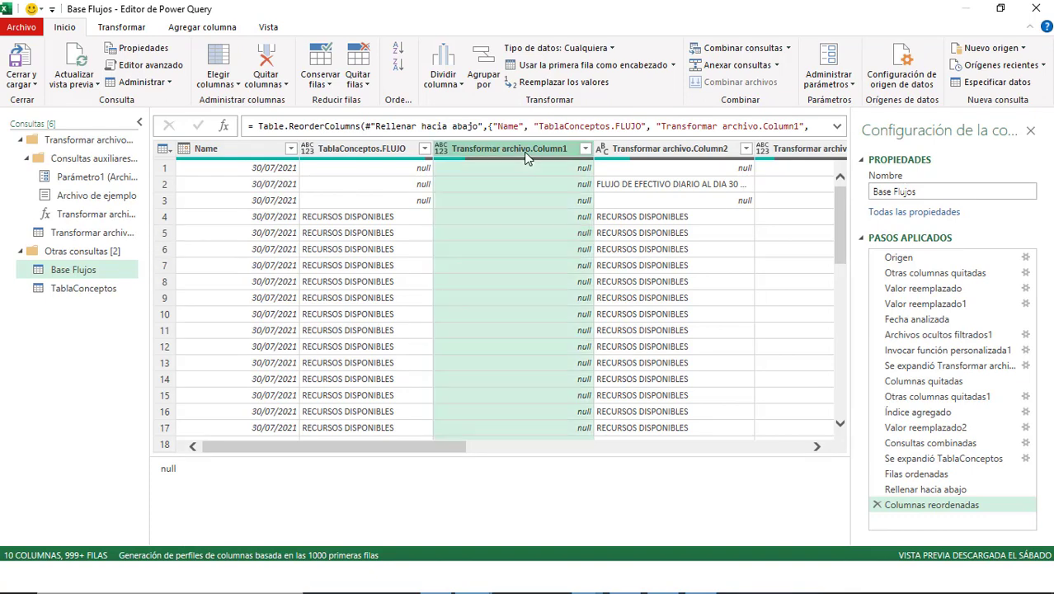
pyautogui.click(585, 148)
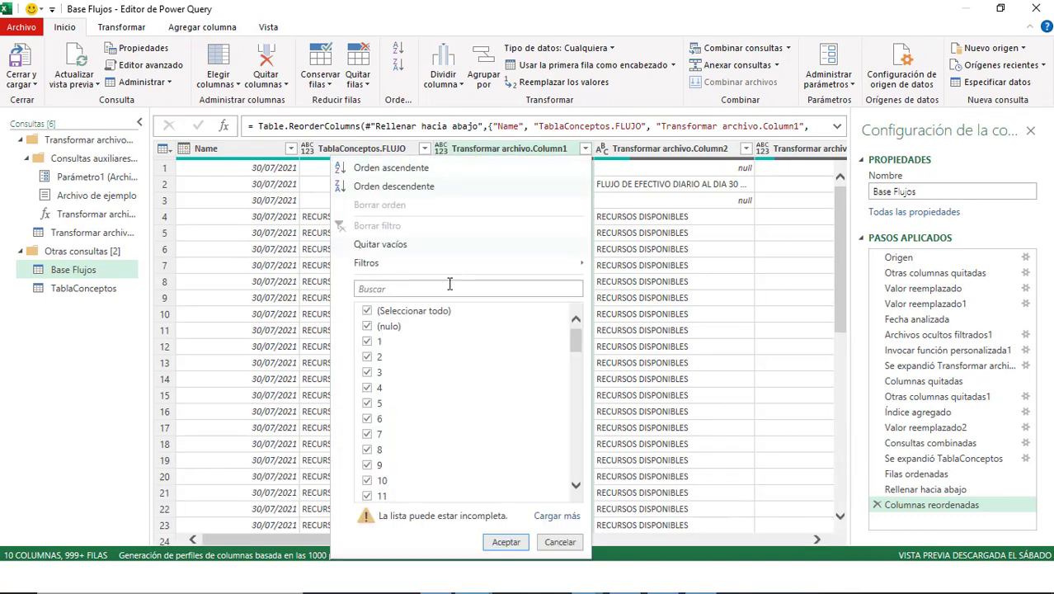
pyautogui.click(367, 327)
pyautogui.click(505, 542)
# Step: Promote the first remaining row to column headers
pyautogui.click(772, 168)
pyautogui.moveTo(511, 452); pyautogui.dragTo(729, 449)
pyautogui.click(477, 452)
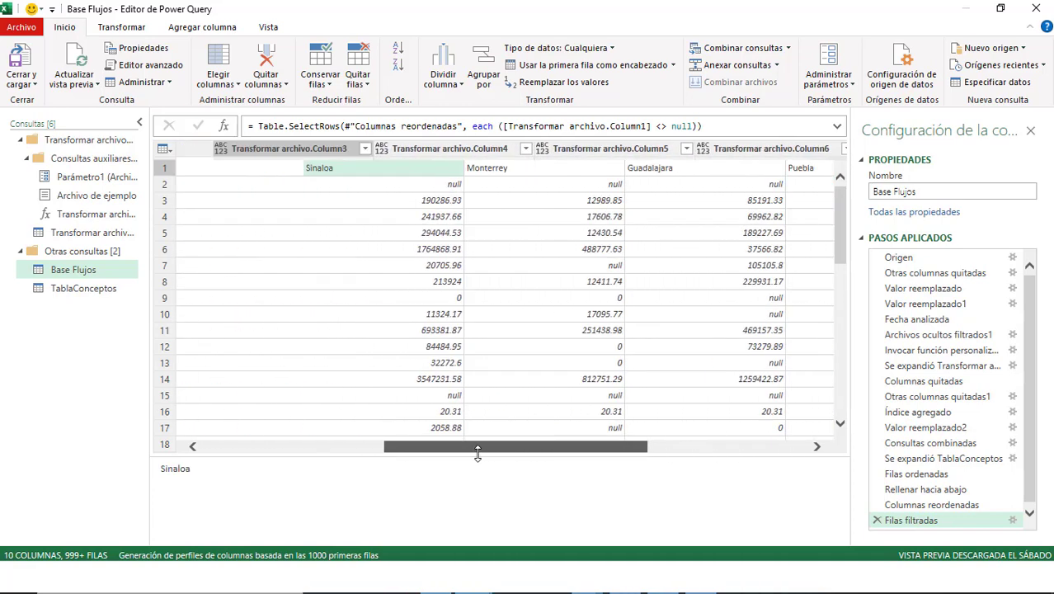
pyautogui.moveTo(477, 452); pyautogui.dragTo(294, 452)
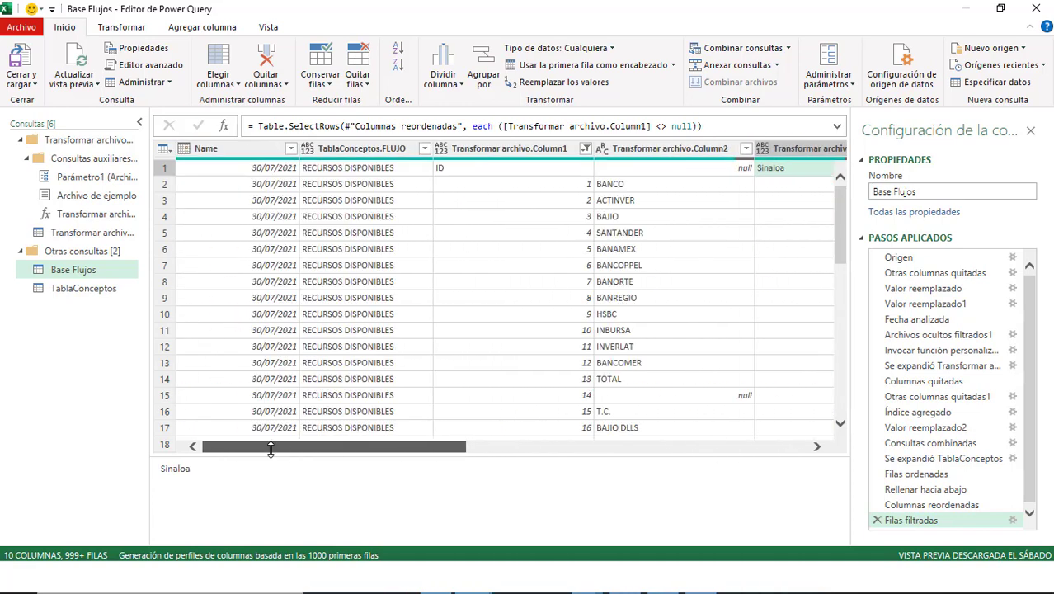
pyautogui.click(626, 67)
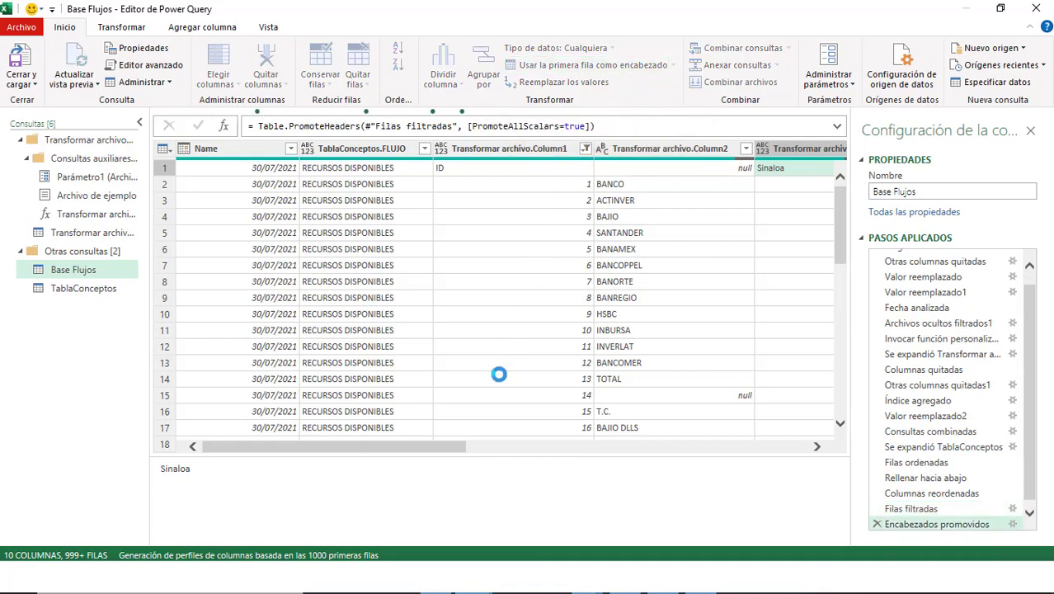
pyautogui.moveTo(446, 538); pyautogui.dragTo(767, 530)
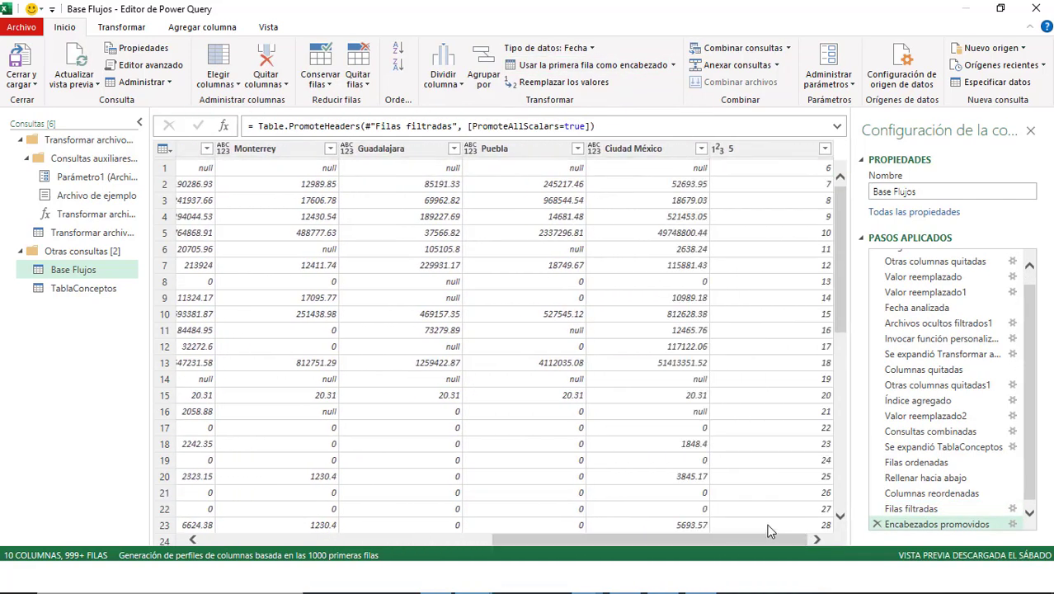
pyautogui.moveTo(760, 541); pyautogui.dragTo(364, 536)
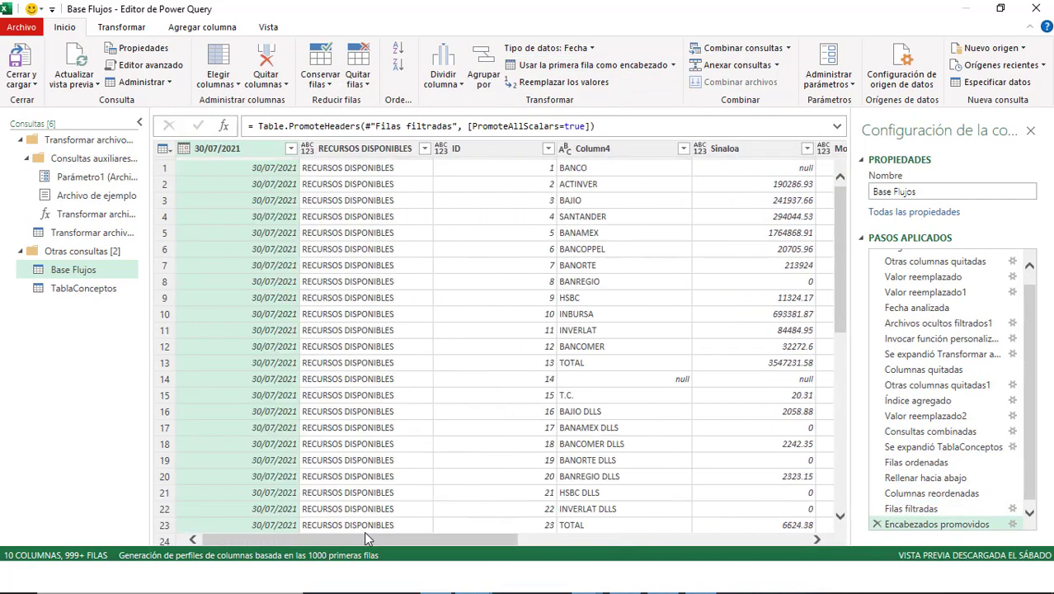
# Step: Review Column4's entries (BANREGIO, TOTAL, BAJIO DLLS, BANCOPPEL) and select Column4 for merging
pyautogui.click(503, 200)
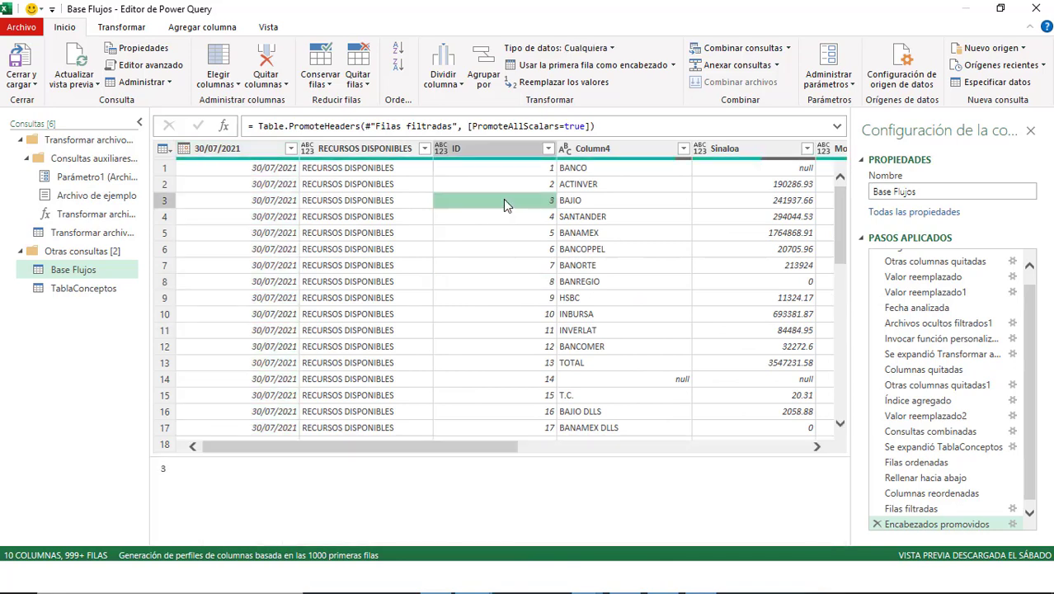
pyautogui.click(613, 281)
pyautogui.scroll(-1, 610, 297)
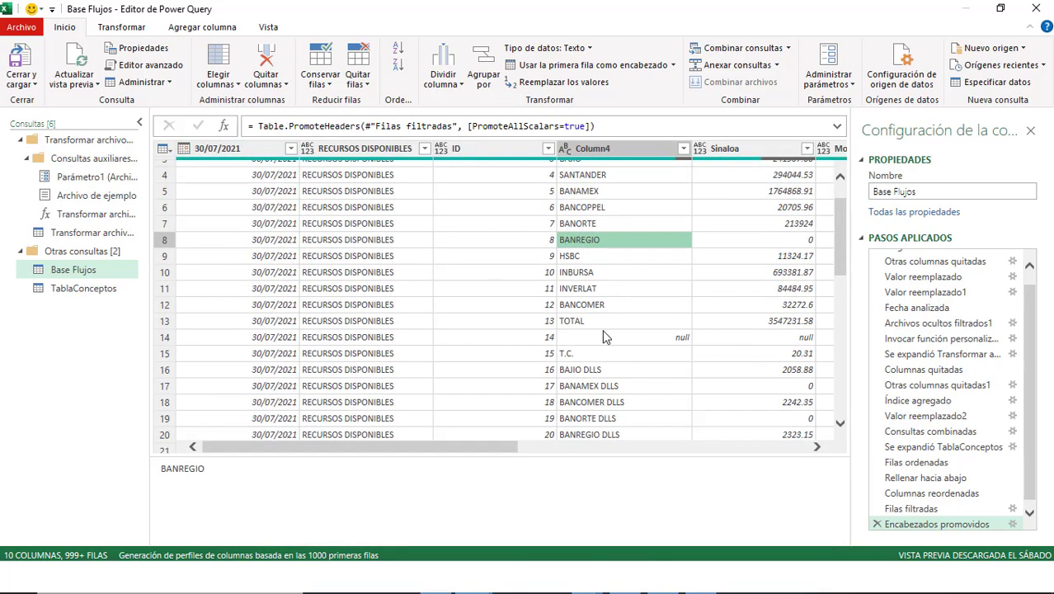
pyautogui.click(603, 337)
pyautogui.scroll(-1, 603, 336)
pyautogui.click(603, 280)
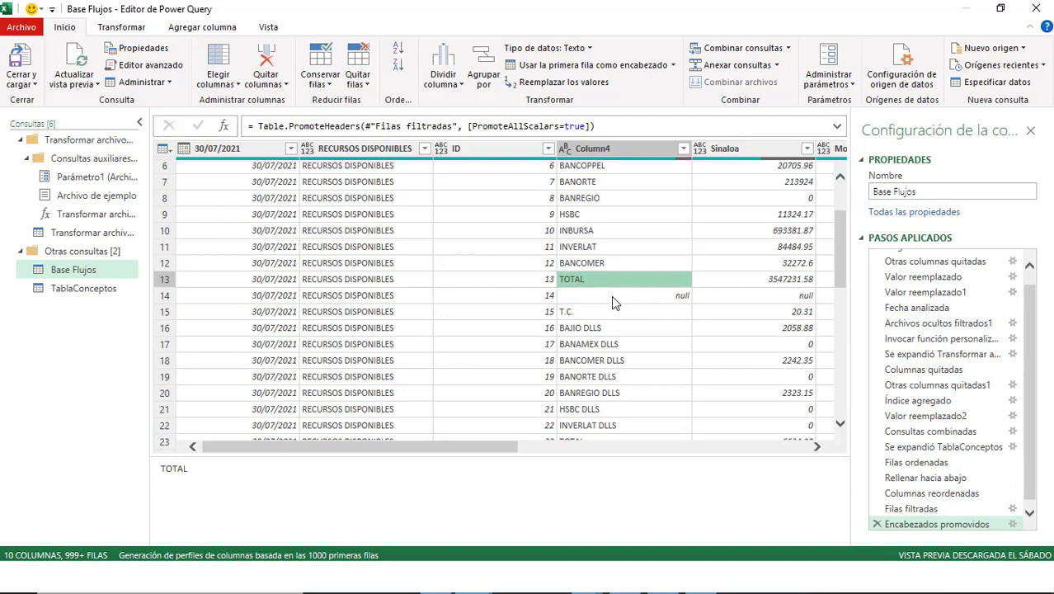
pyautogui.click(611, 295)
pyautogui.scroll(-1, 611, 295)
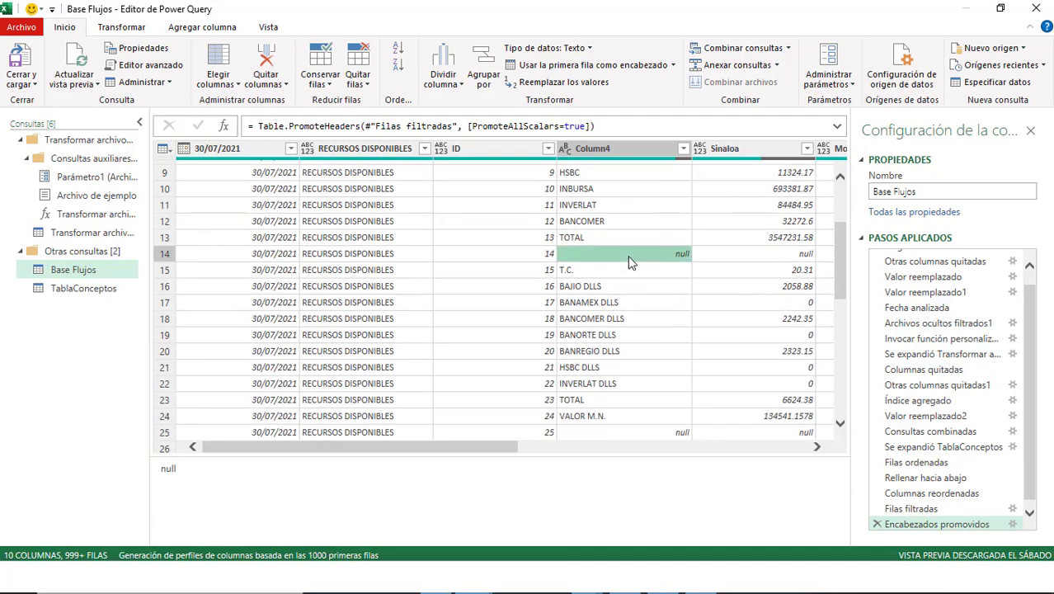
pyautogui.click(637, 288)
pyautogui.scroll(-2, 635, 310)
pyautogui.scroll(2, 635, 310)
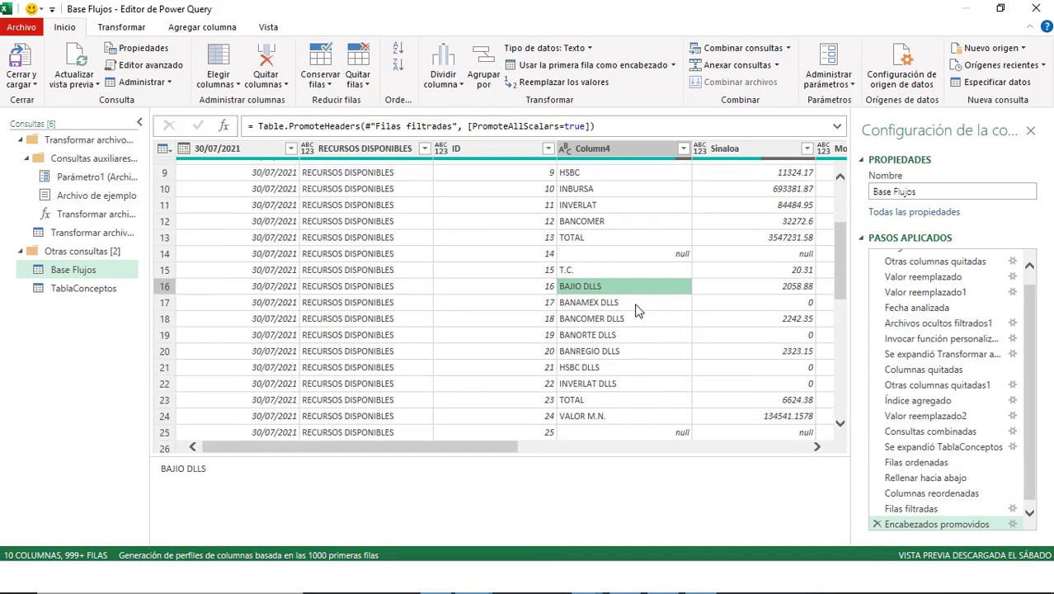
pyautogui.scroll(3, 635, 306)
pyautogui.click(623, 248)
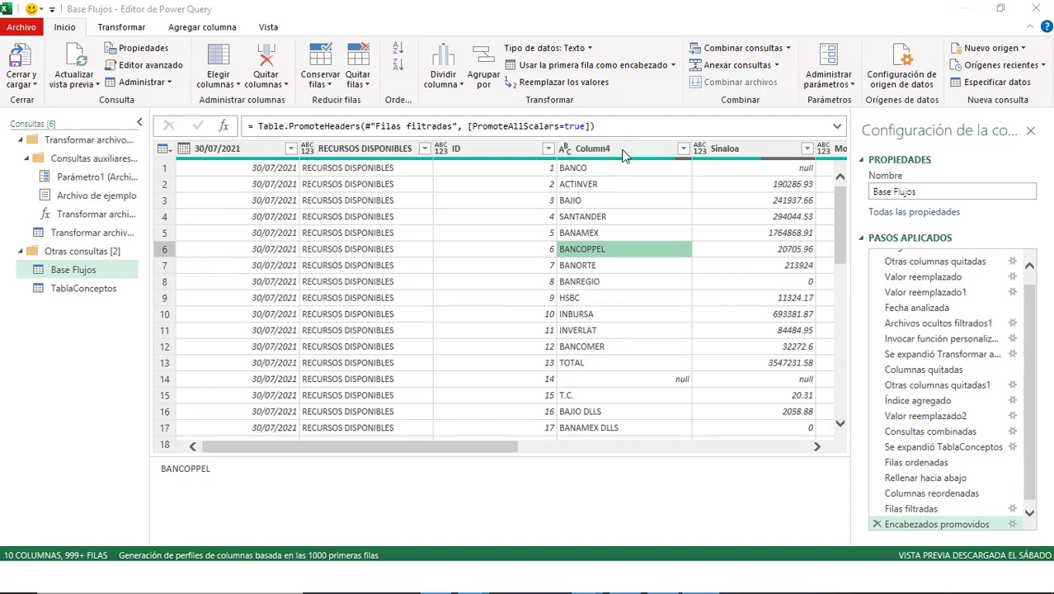
pyautogui.click(624, 155)
pyautogui.click(751, 49)
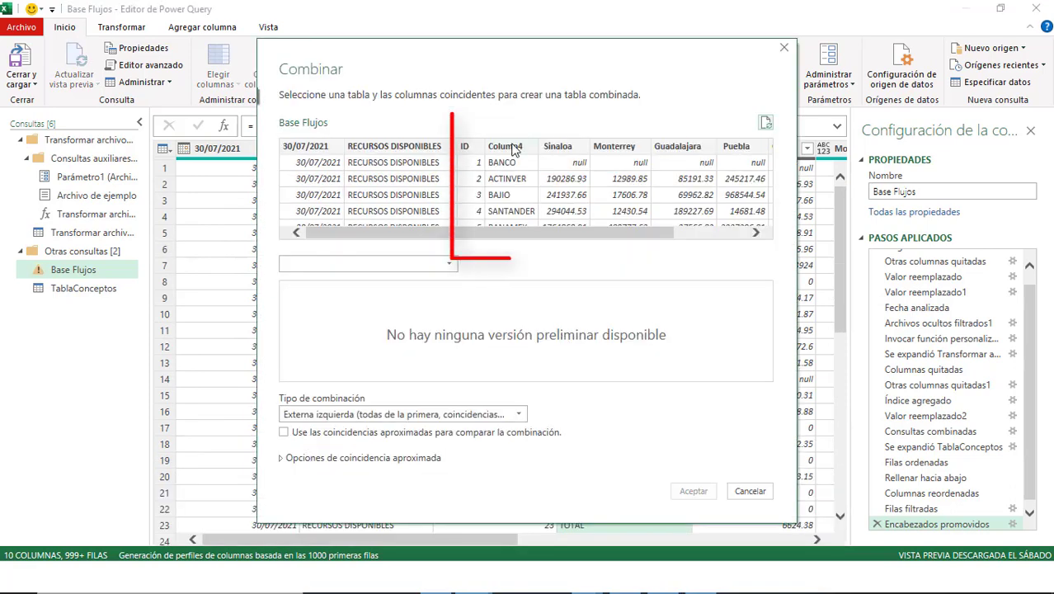
# Step: Merge Base Flujos with TablaConceptos, matching Column4 to DESCRIPCION
pyautogui.click(450, 265)
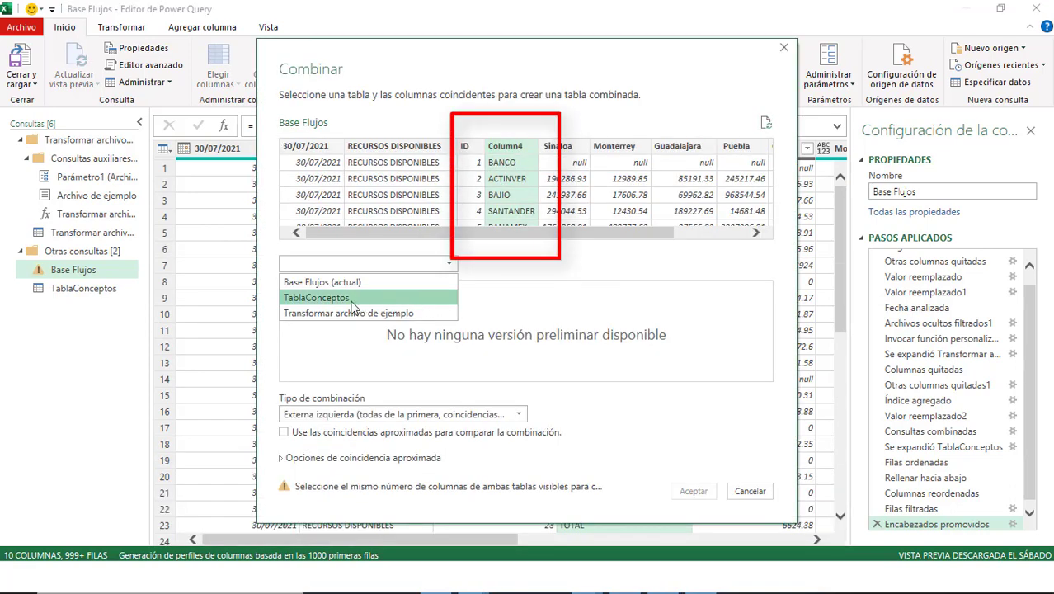
pyautogui.click(351, 300)
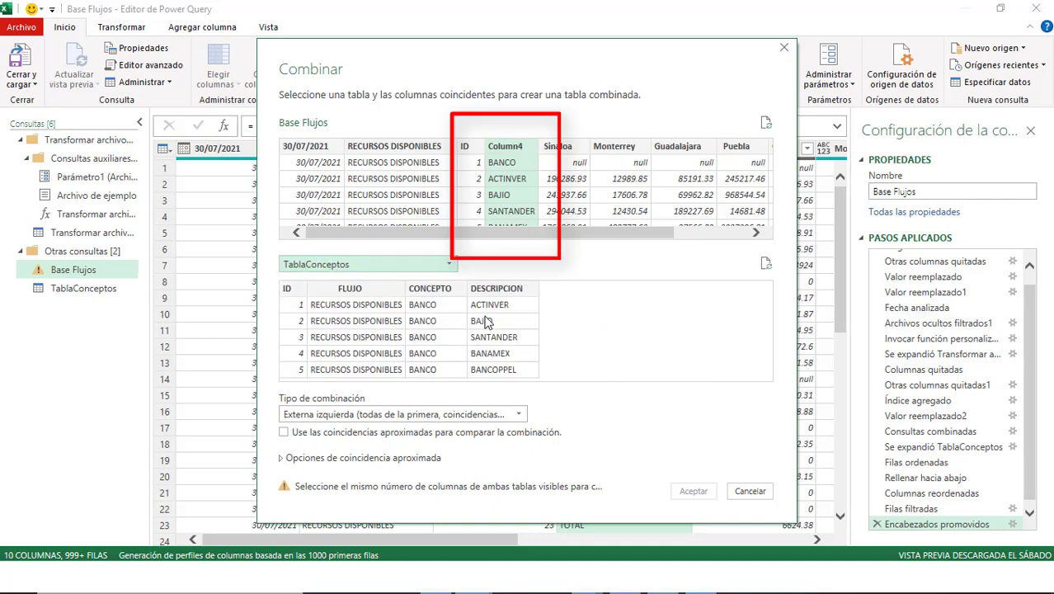
pyautogui.click(498, 288)
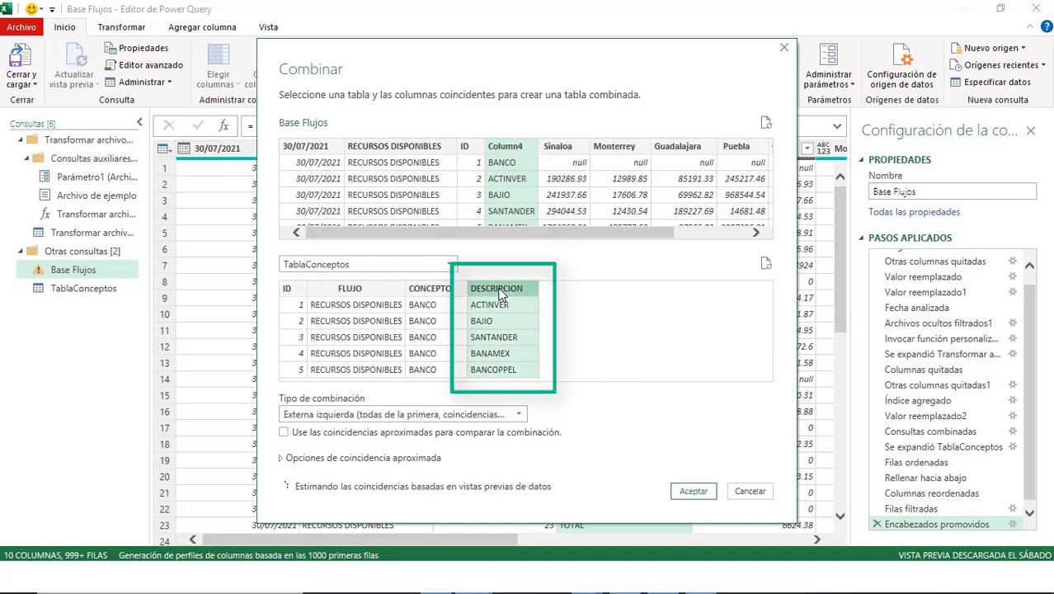
pyautogui.press('Return')
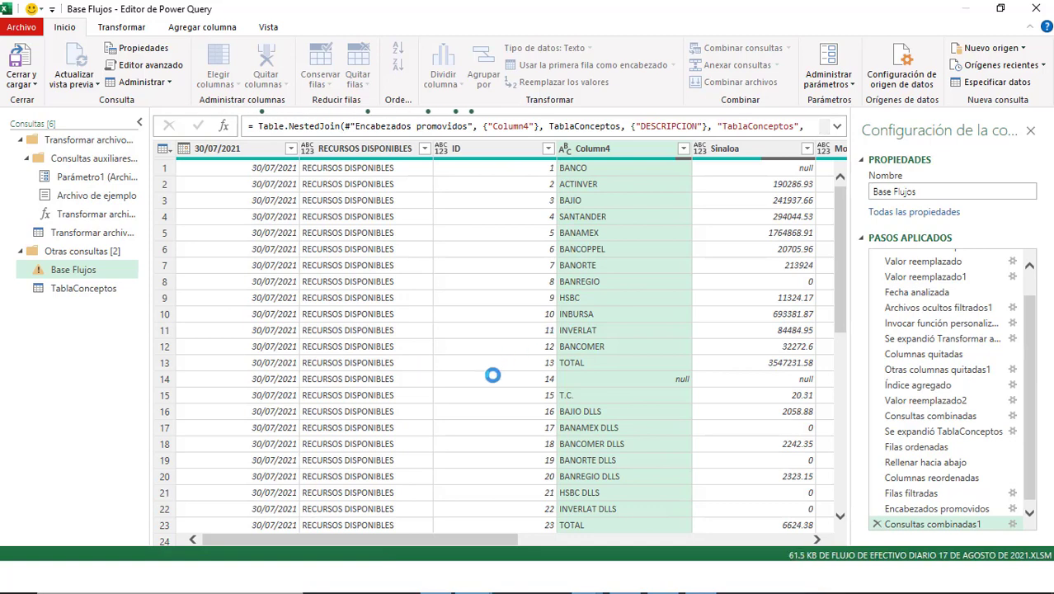
# Step: Expand the merged TablaConceptos column keeping only DESCRIPCION
pyautogui.click(825, 150)
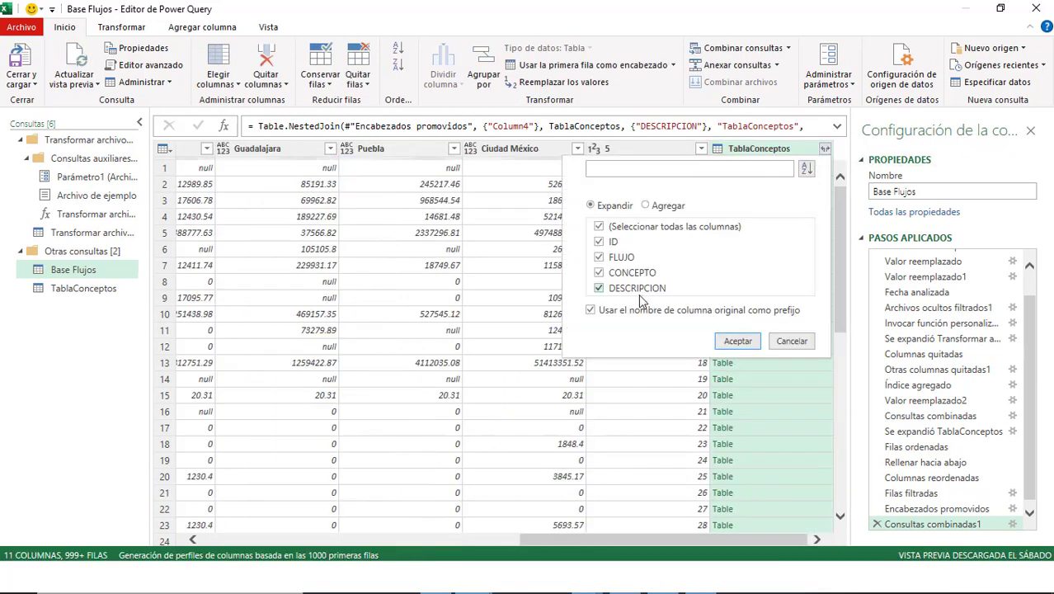
pyautogui.click(598, 227)
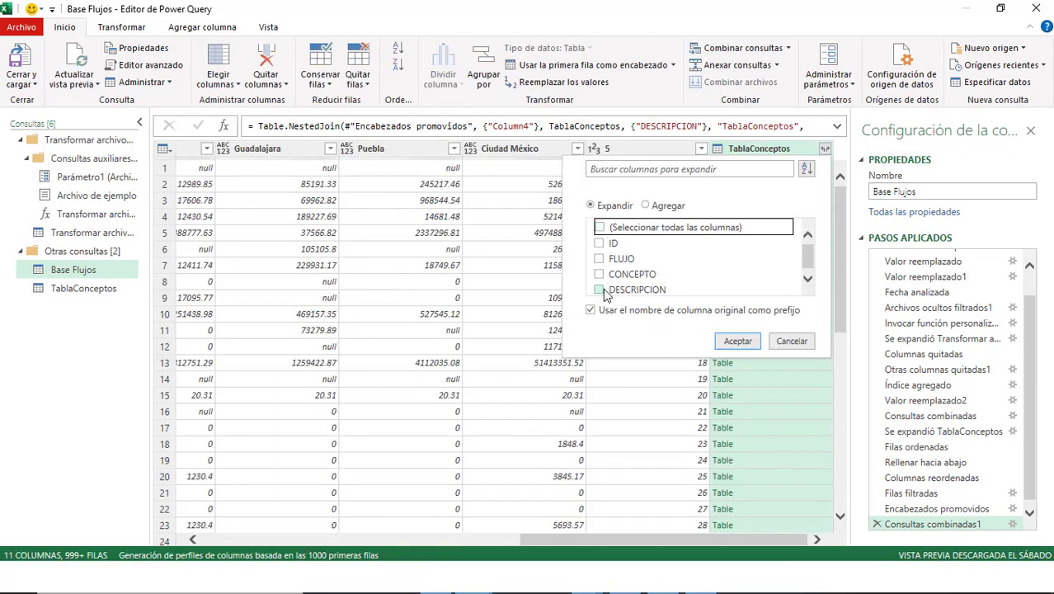
pyautogui.scroll(-1, 604, 295)
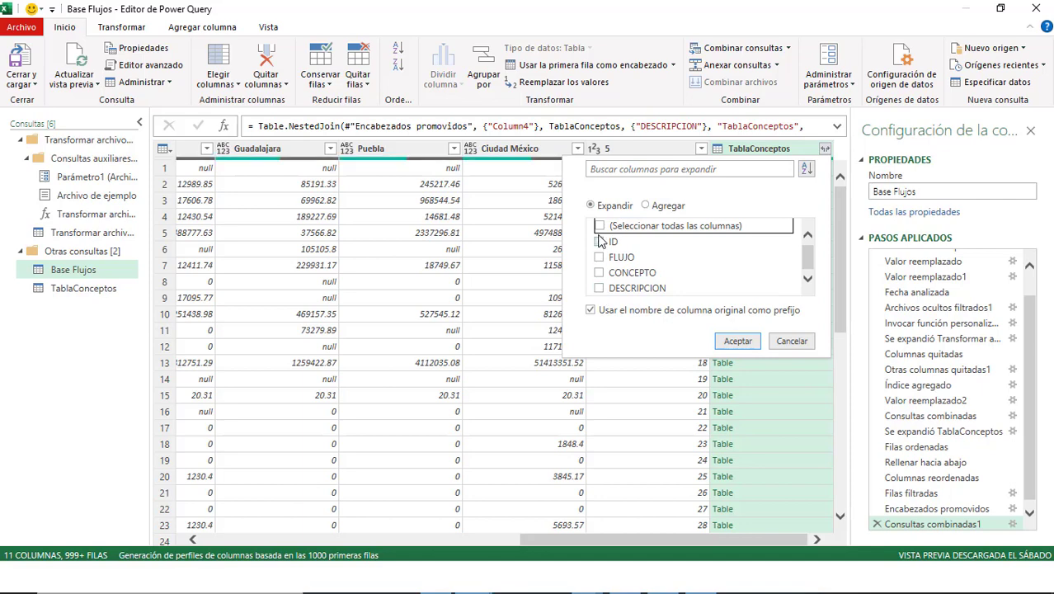
pyautogui.click(598, 287)
pyautogui.click(738, 340)
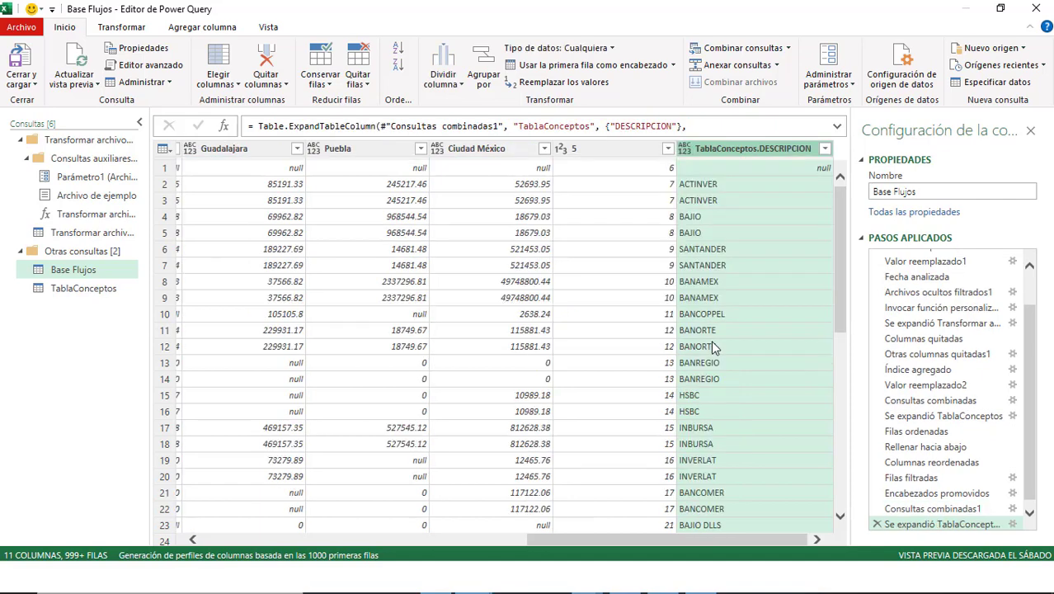
# Step: Check column 5's values, then remove duplicate rows based on column 5
pyautogui.click(639, 217)
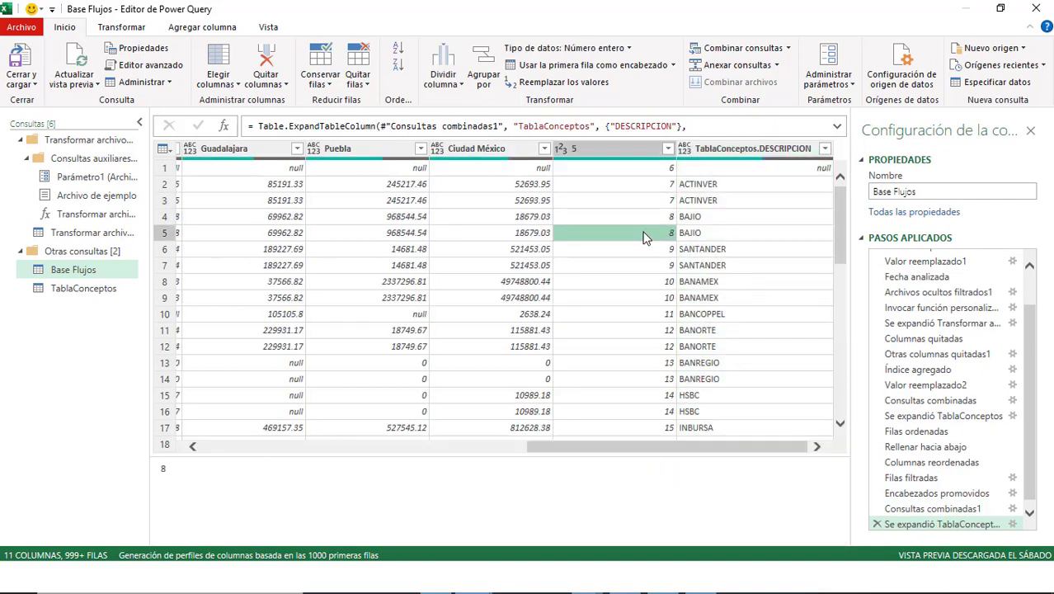
pyautogui.click(681, 251)
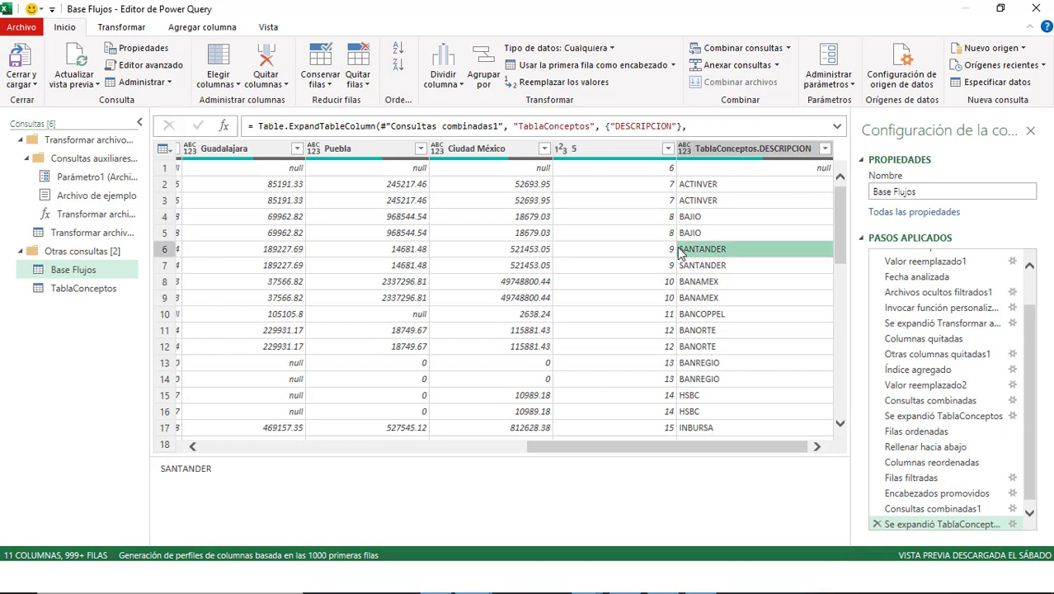
pyautogui.click(665, 221)
pyautogui.click(664, 203)
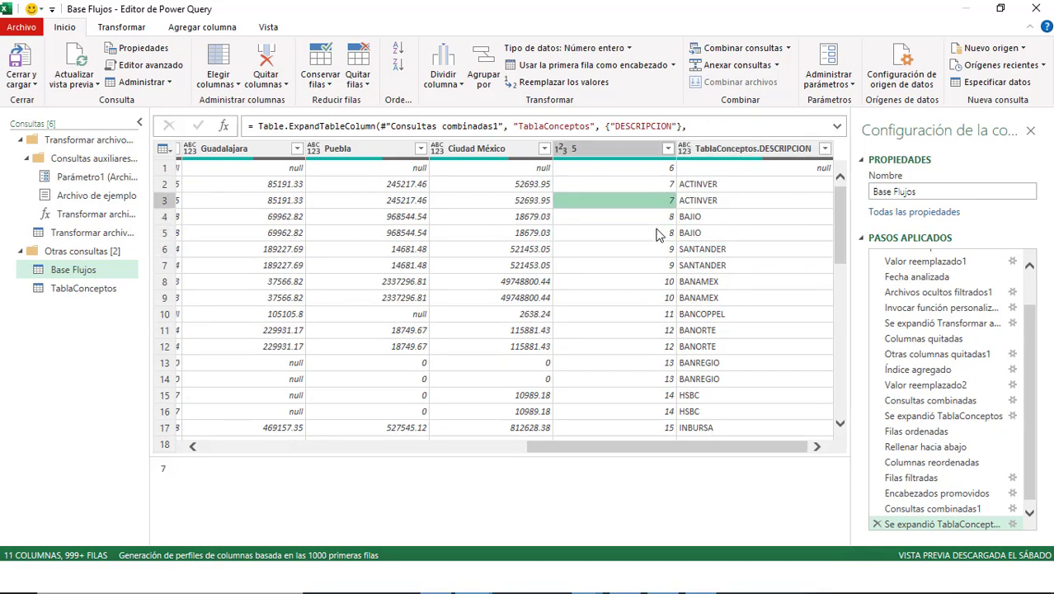
pyautogui.rightClick(638, 152)
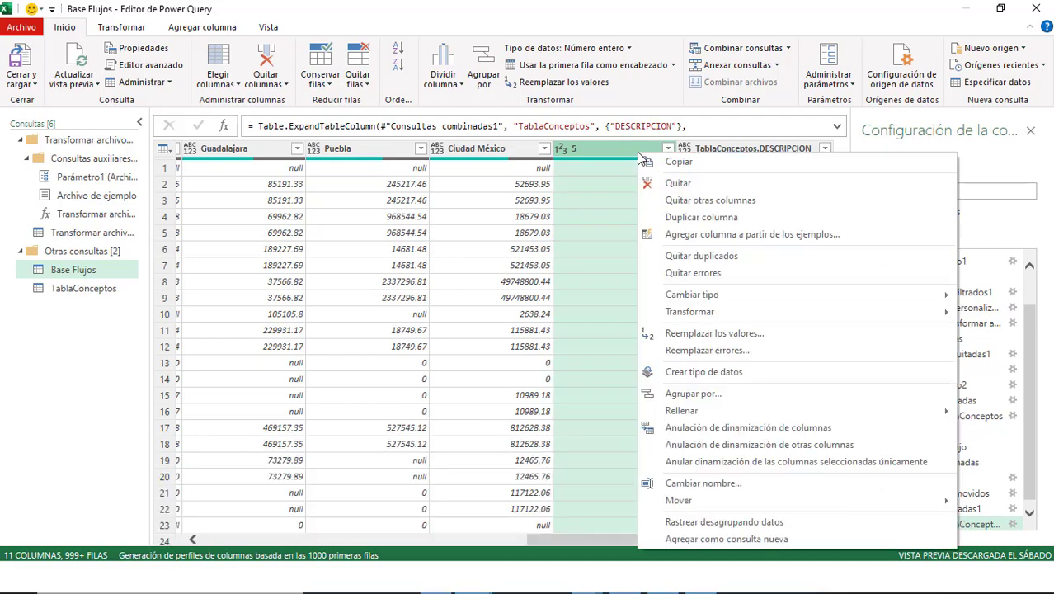
pyautogui.click(694, 257)
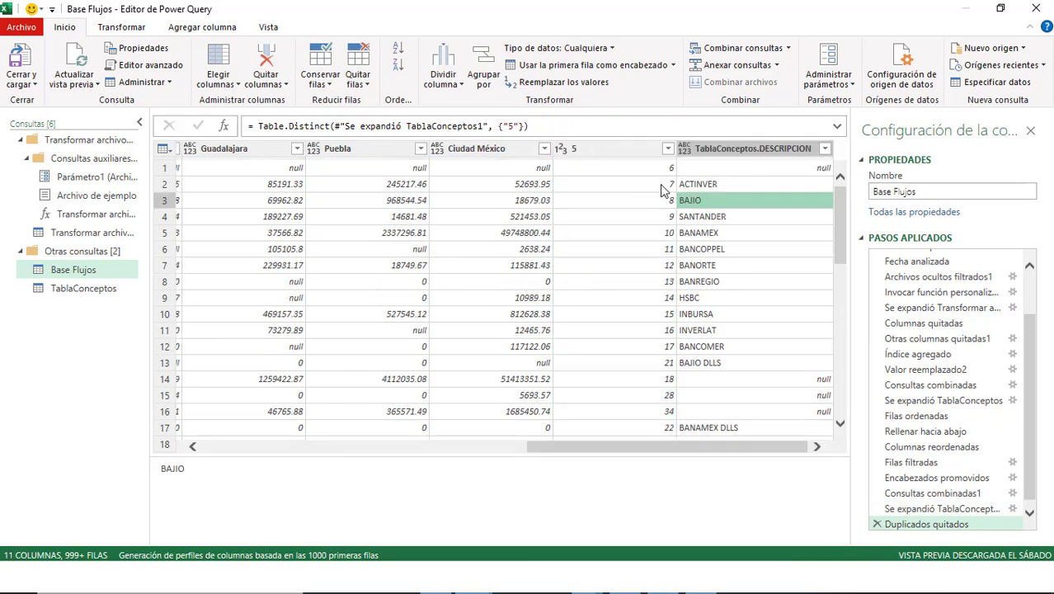
# Step: Move TablaConceptos.DESCRIPCION after RECURSOS DISPONIBLES and review its BAJIO, BANAMEX, INBURSA and null values
pyautogui.click(647, 234)
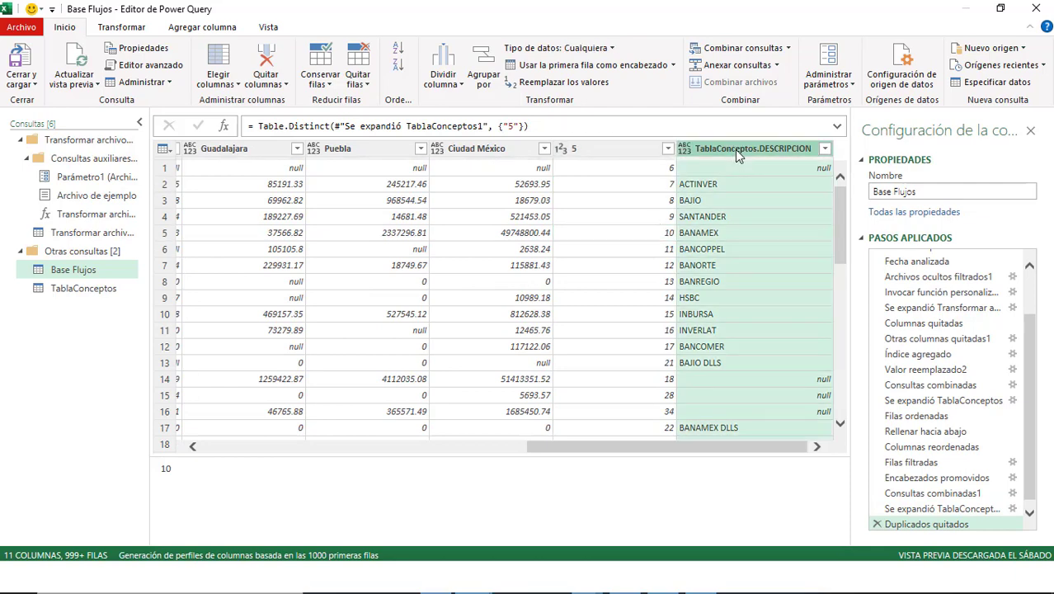
pyautogui.moveTo(738, 157); pyautogui.dragTo(178, 153)
pyautogui.click(511, 281)
pyautogui.click(516, 201)
pyautogui.click(525, 233)
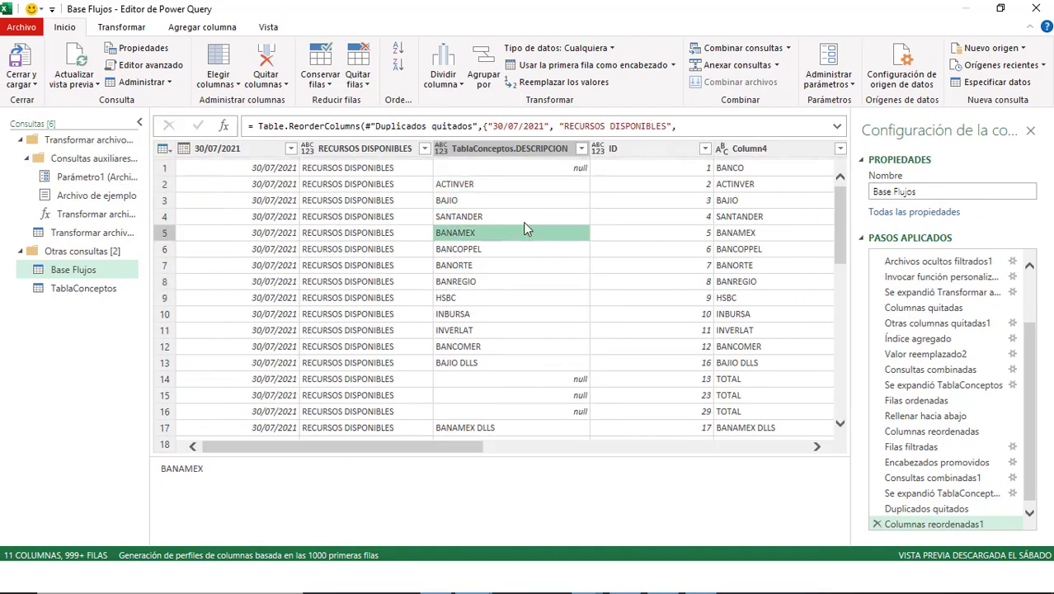
pyautogui.click(515, 201)
pyautogui.scroll(-2, 528, 234)
pyautogui.click(528, 234)
pyautogui.scroll(-3, 548, 235)
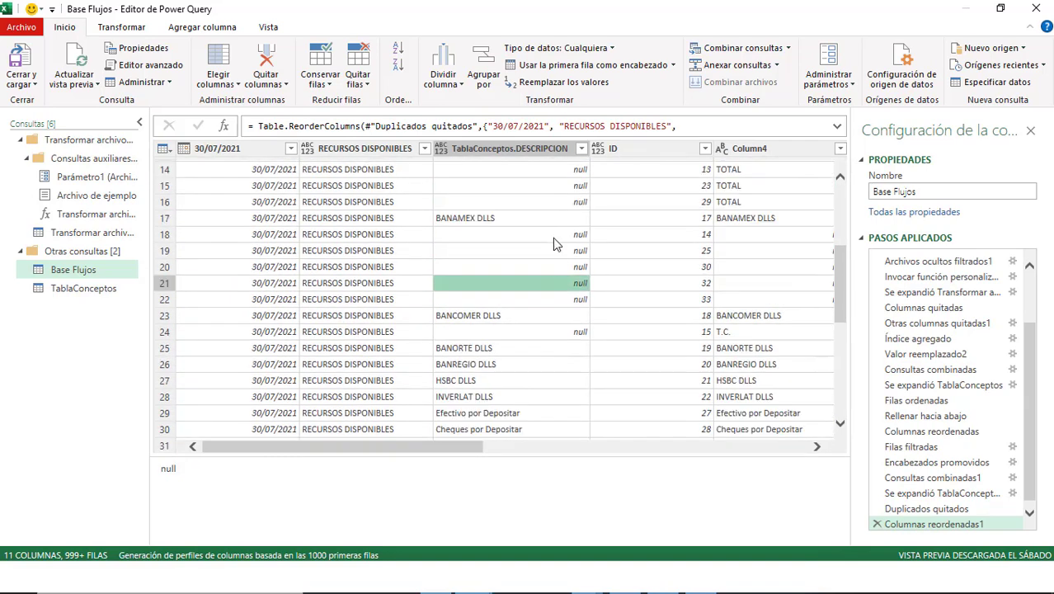
pyautogui.click(553, 235)
pyautogui.scroll(-2, 181, 313)
# Step: Filter Base Flujos to exclude rows with a null TablaConceptos.DESCRIPCION
pyautogui.click(84, 288)
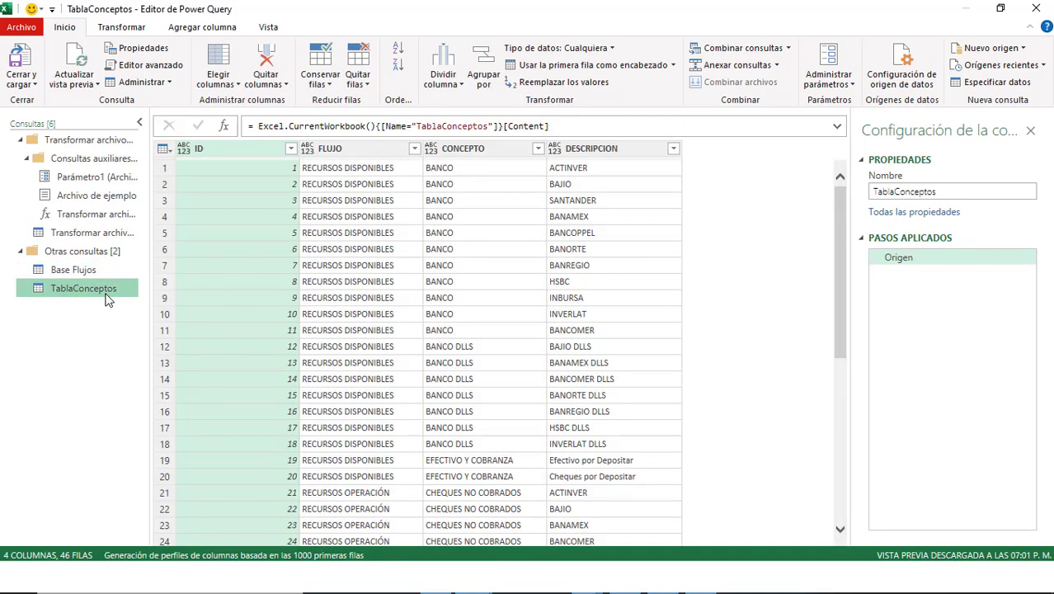
pyautogui.click(74, 269)
pyautogui.click(541, 264)
pyautogui.click(581, 148)
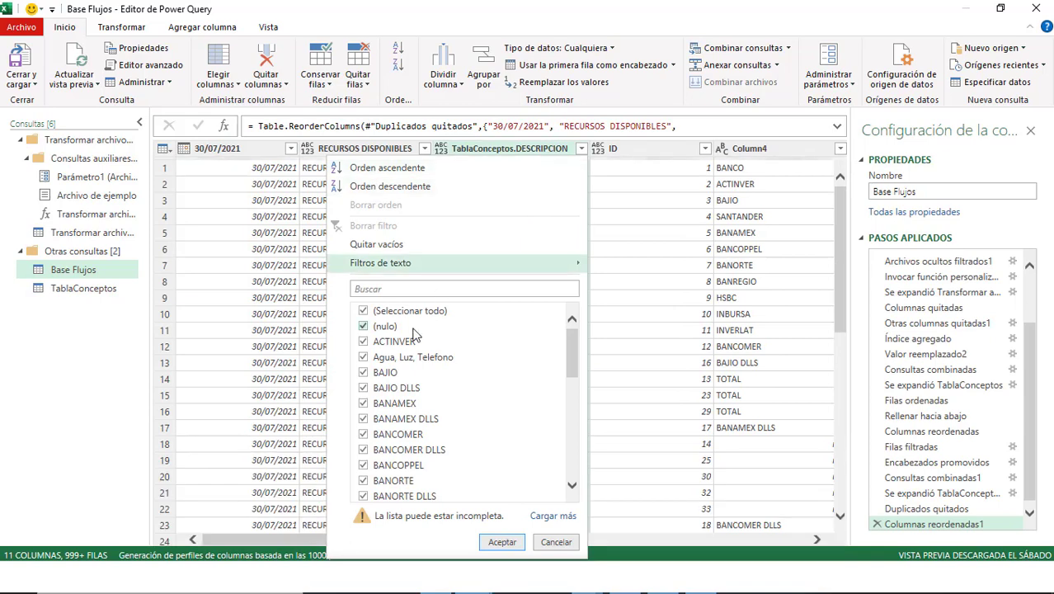
pyautogui.click(381, 327)
pyautogui.click(501, 541)
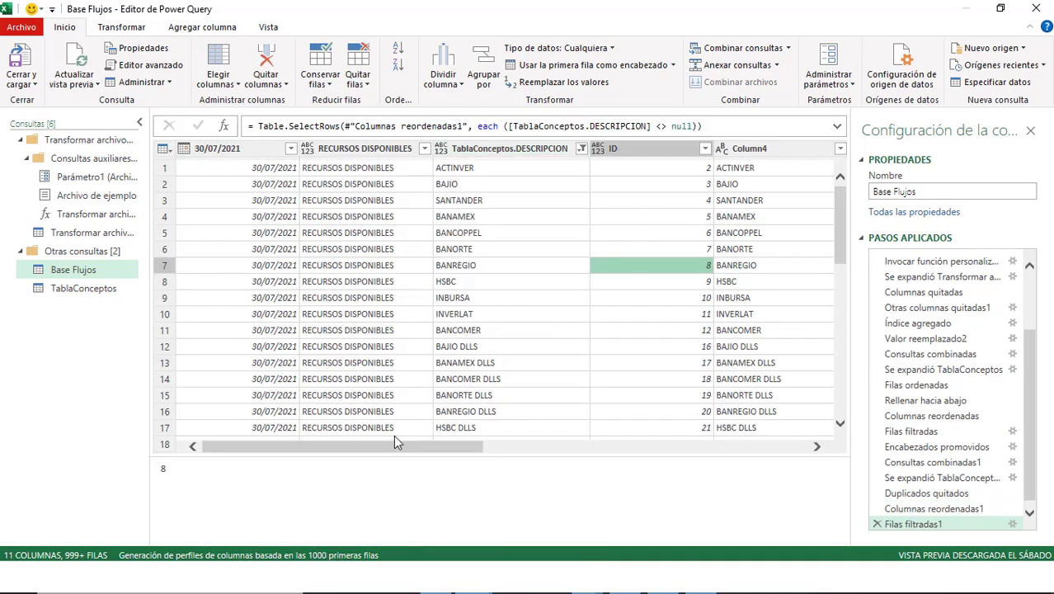
# Step: Review the TablaConceptos query's CONCEPTO column, then pick TablaConceptos.DESCRIPCION as the merge key
pyautogui.moveTo(435, 446)
pyautogui.mouseDown()
pyautogui.moveTo(670, 454)
pyautogui.moveTo(464, 257)
pyautogui.mouseUp()
pyautogui.click(83, 288)
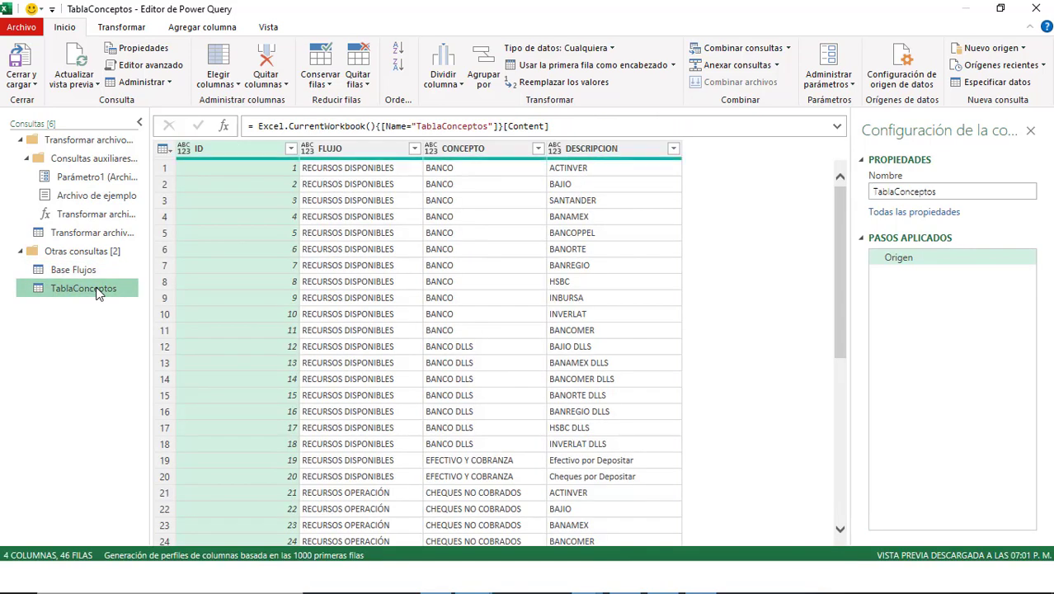
pyautogui.click(537, 148)
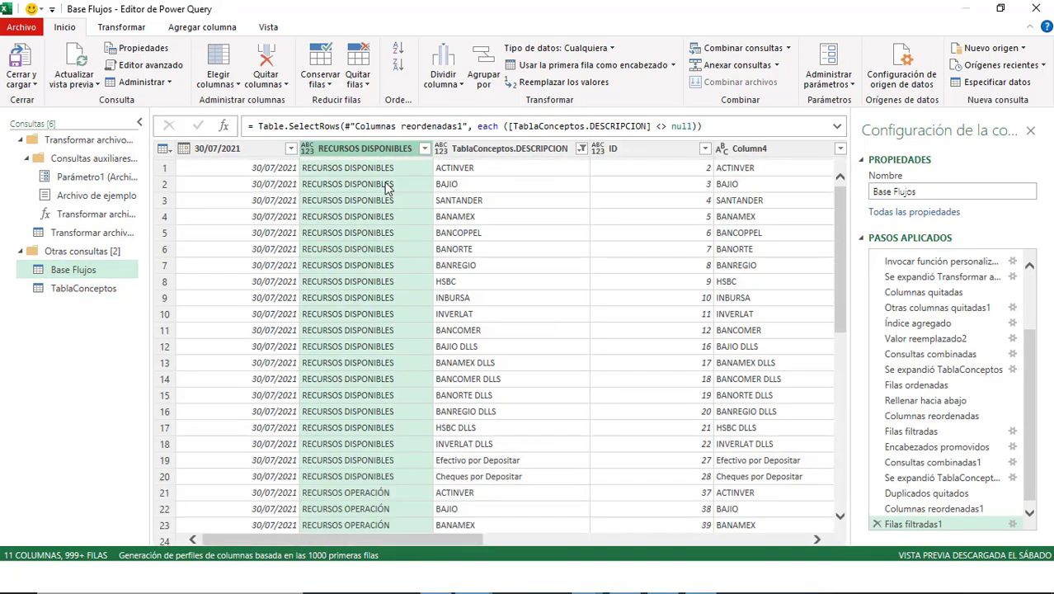
pyautogui.click(525, 150)
# Step: Merge Base Flujos with TablaConceptos on DESCRIPCION and expand only the CONCEPTO column
pyautogui.click(740, 48)
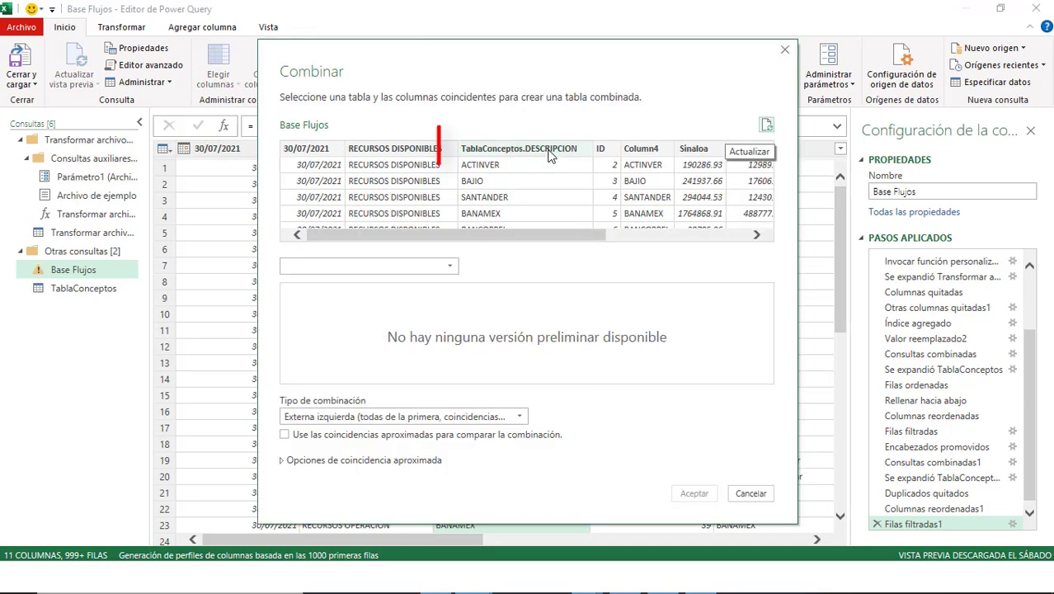
pyautogui.click(371, 265)
pyautogui.click(380, 300)
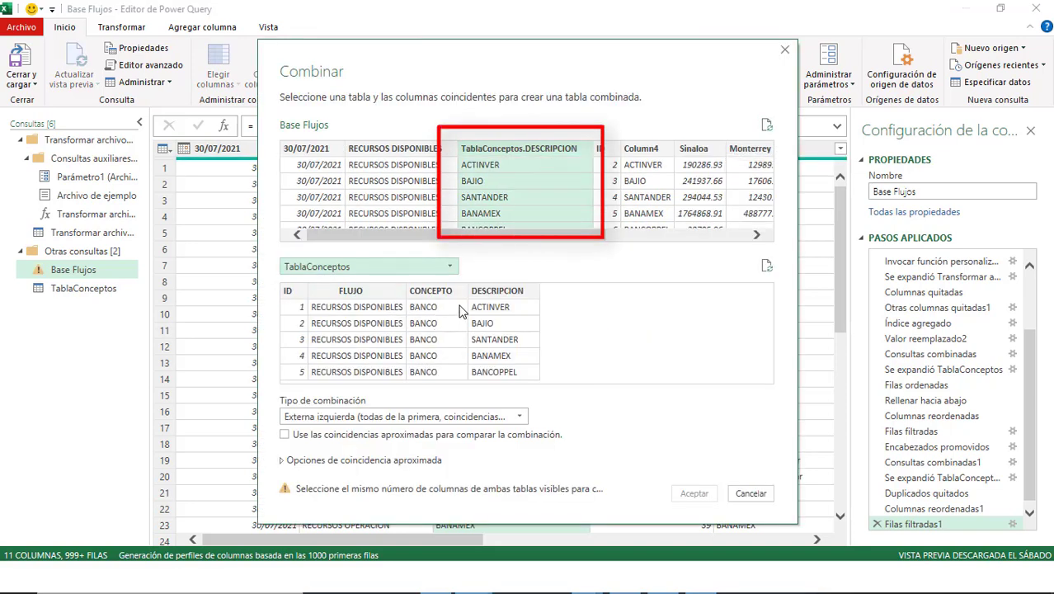
pyautogui.click(496, 291)
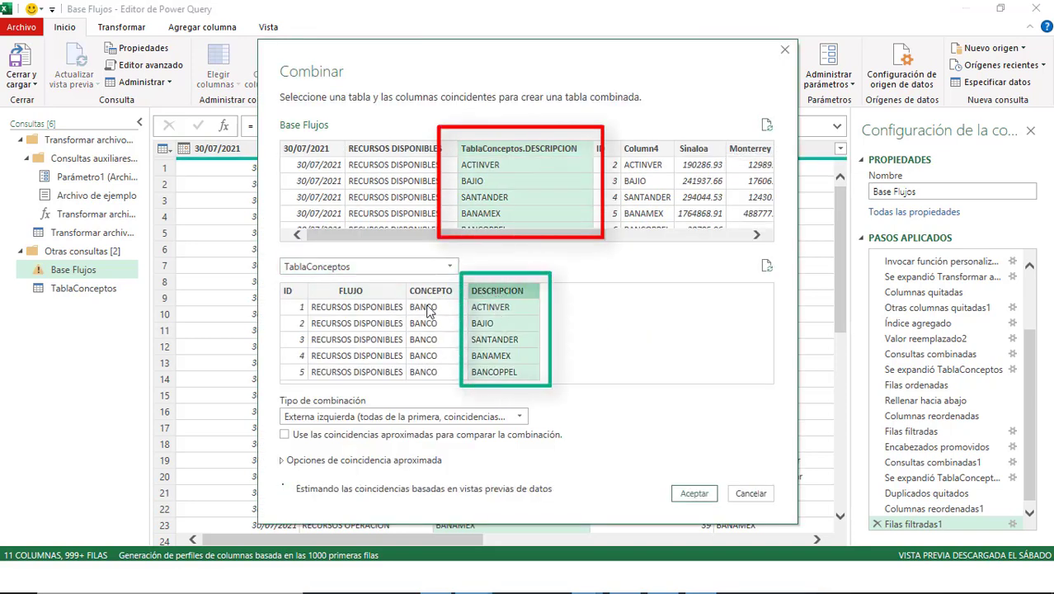
pyautogui.press('Return')
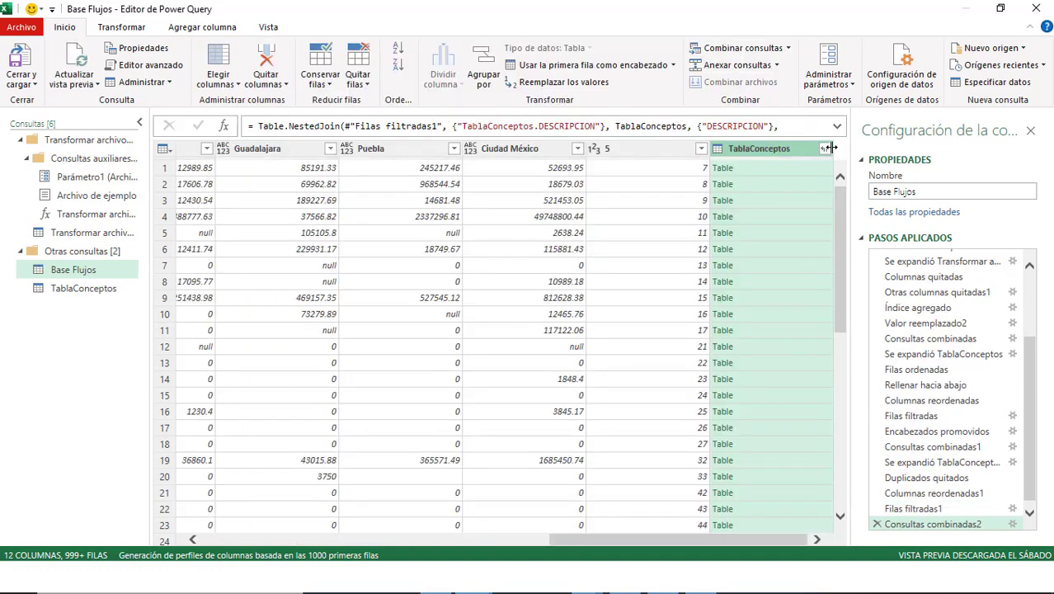
pyautogui.click(825, 149)
pyautogui.click(679, 148)
# Step: Sort column 5 ascending, remove its duplicates, and move TablaConceptos.CONCEPTO after RECURSOS DISPONIBLES
pyautogui.click(670, 167)
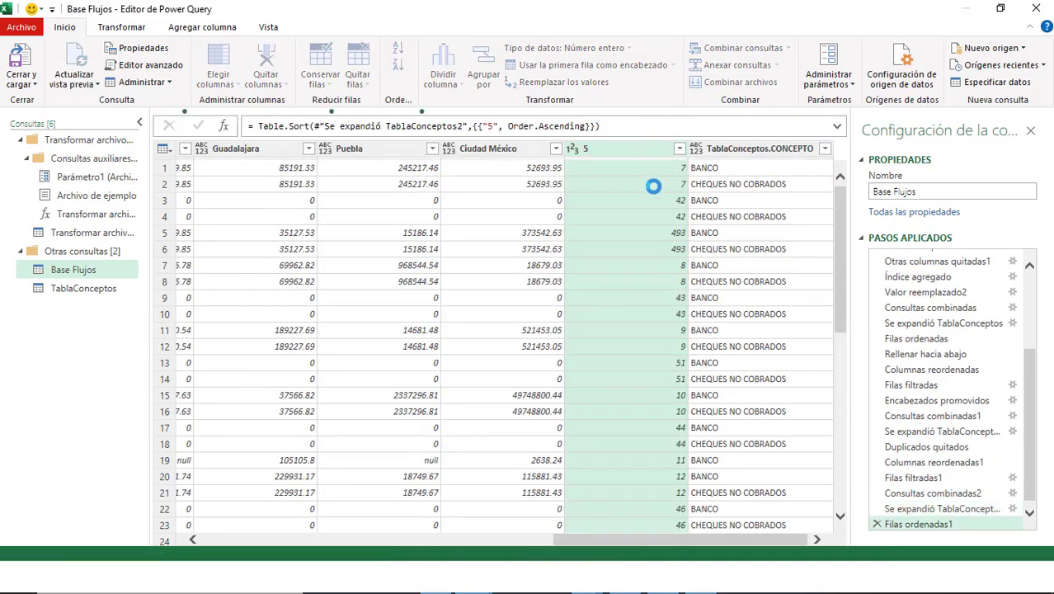
pyautogui.rightClick(647, 149)
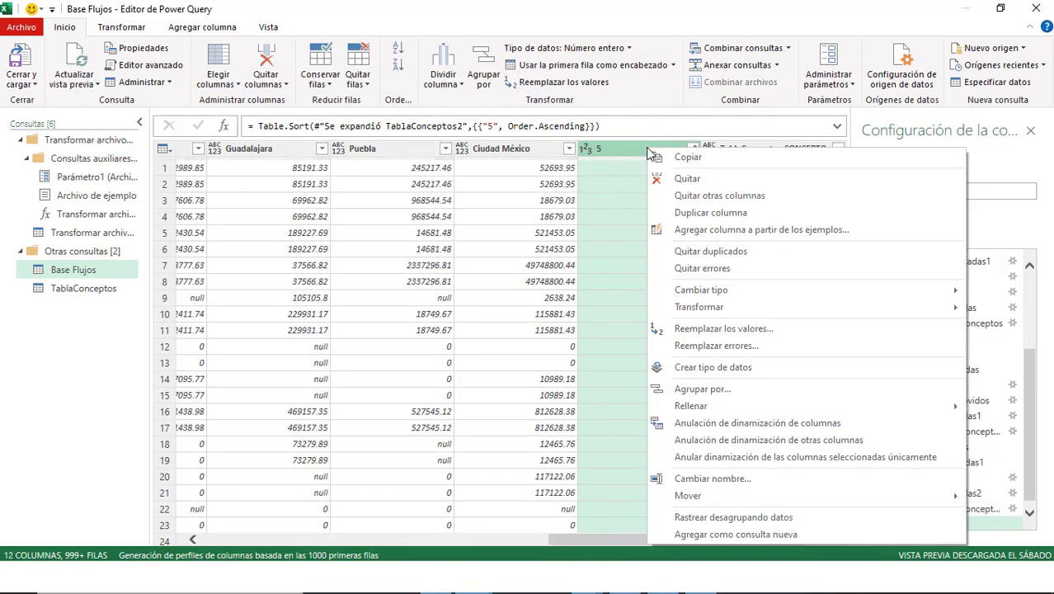
pyautogui.click(690, 252)
pyautogui.moveTo(767, 148)
pyautogui.mouseDown()
pyautogui.moveTo(77, 165)
pyautogui.moveTo(247, 150)
pyautogui.mouseUp()
pyautogui.moveTo(339, 447); pyautogui.dragTo(272, 447)
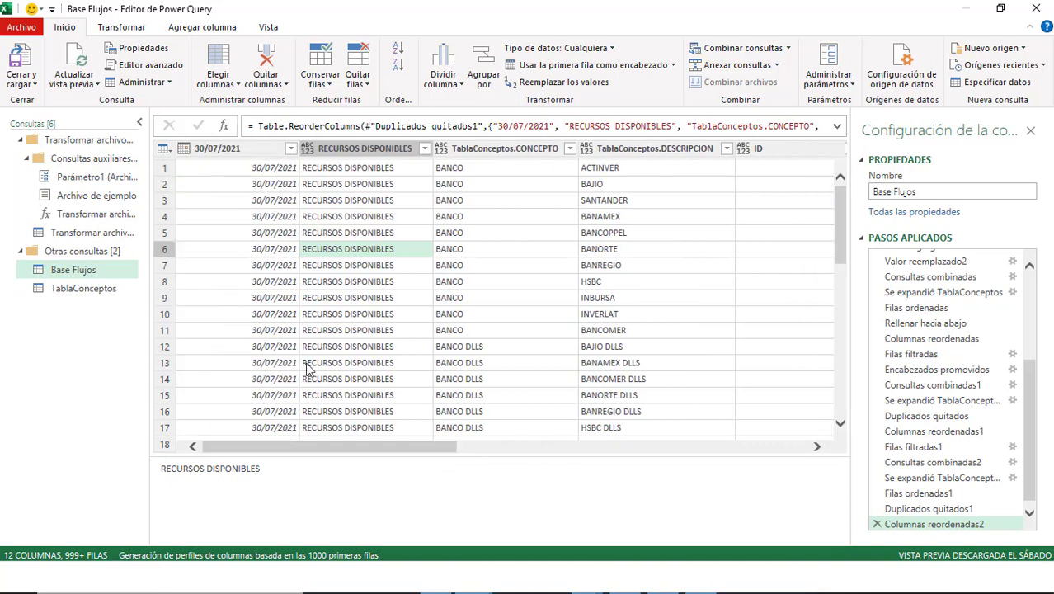
pyautogui.click(423, 148)
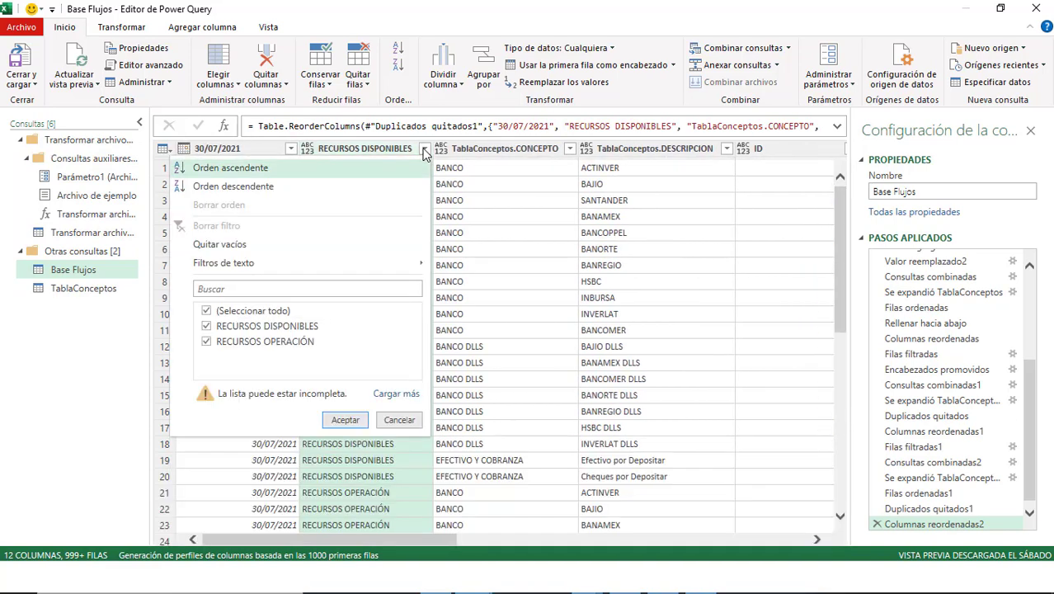
pyautogui.click(568, 148)
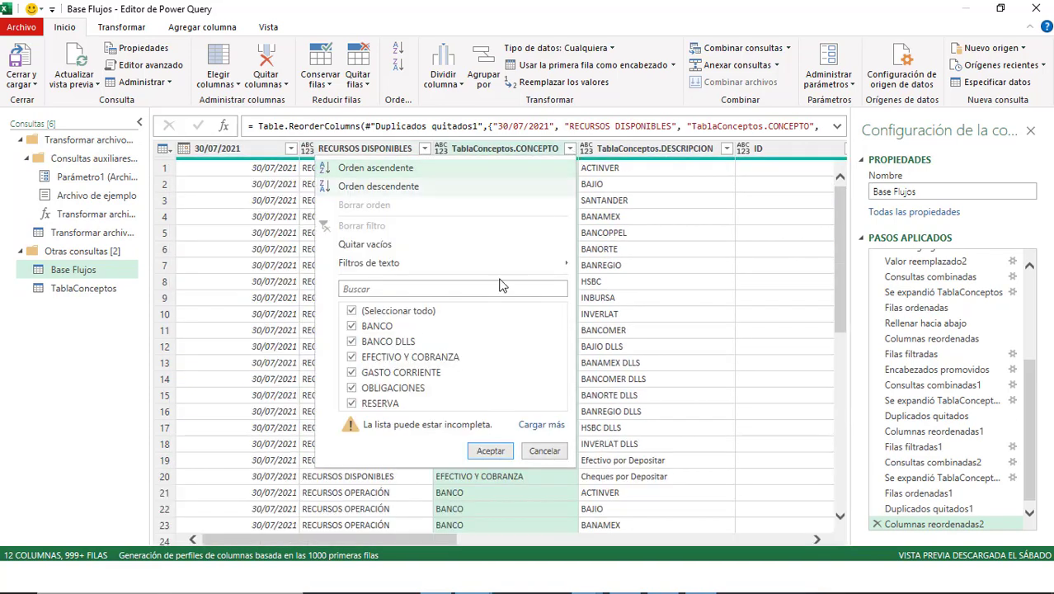
pyautogui.click(527, 428)
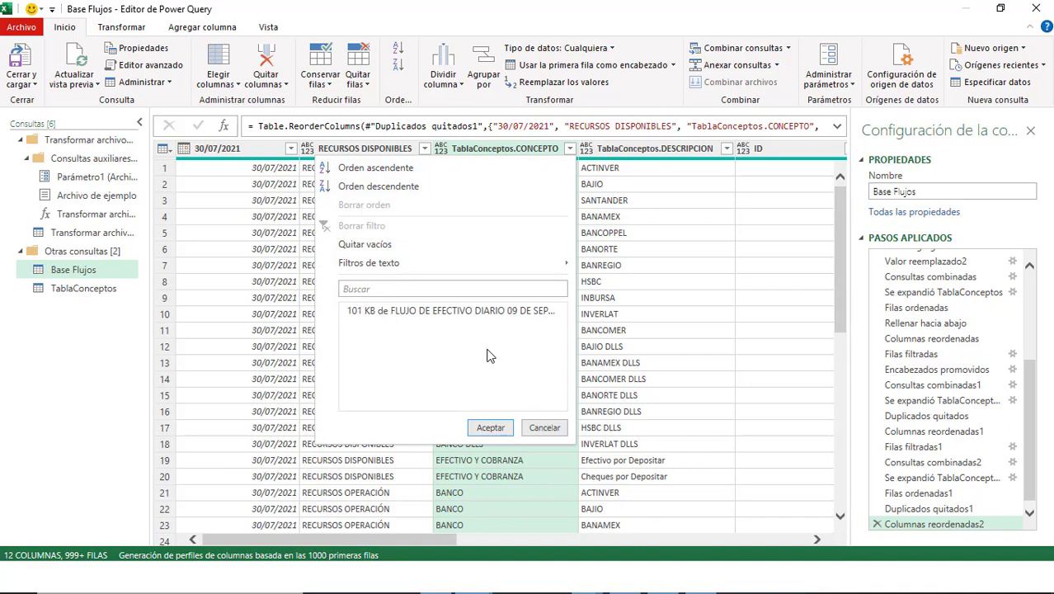
pyautogui.click(726, 148)
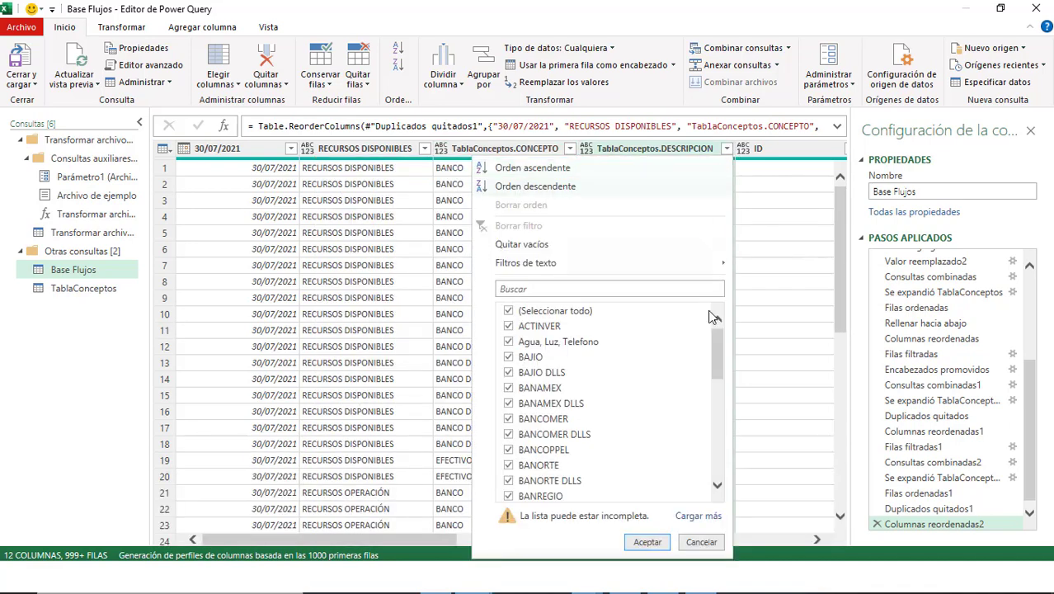
pyautogui.moveTo(720, 340); pyautogui.dragTo(717, 447)
pyautogui.click(446, 265)
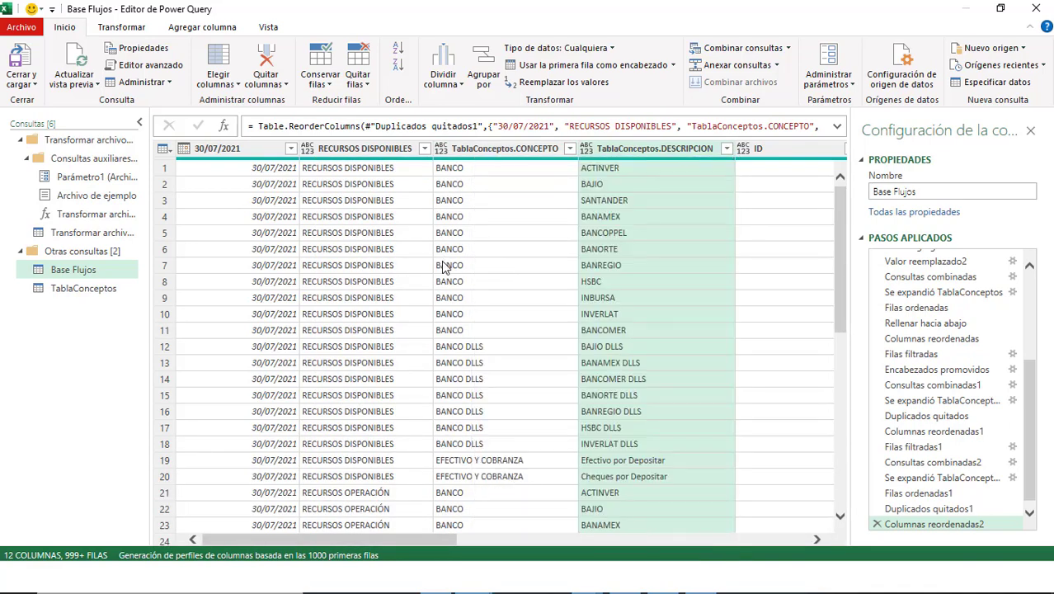
pyautogui.moveTo(420, 449)
pyautogui.mouseDown()
pyautogui.moveTo(784, 449)
pyautogui.moveTo(509, 474)
pyautogui.moveTo(355, 463)
pyautogui.mouseUp()
# Step: Rename the 30/07/2021 column to Fecha and RECURSOS DISPONIBLES to Flujo
pyautogui.rightClick(230, 149)
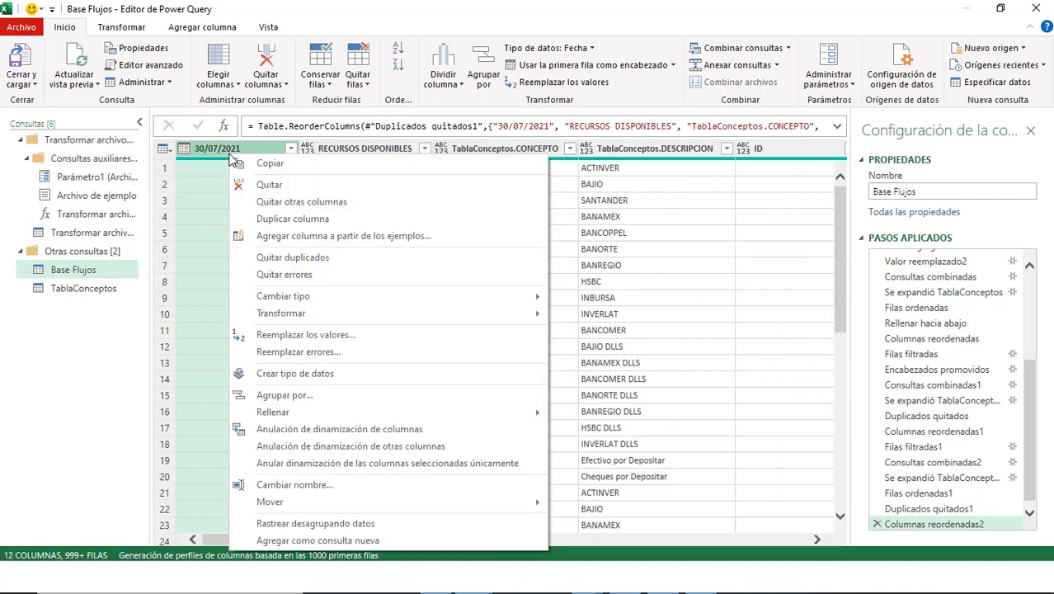
pyautogui.click(296, 484)
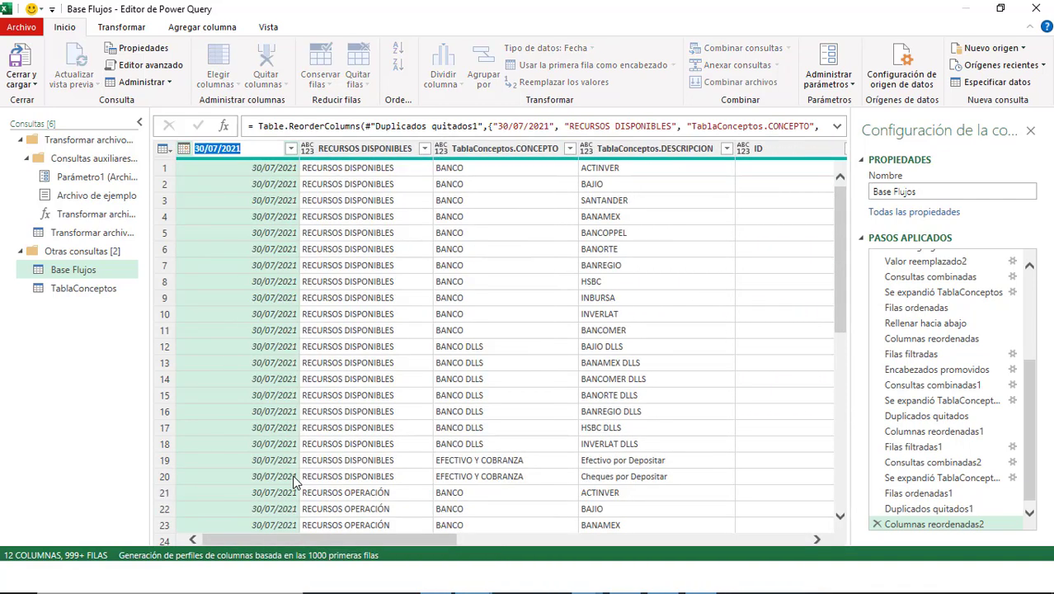
pyautogui.click(240, 148)
pyautogui.write('Fcha')
pyautogui.click(376, 152)
pyautogui.rightClick(376, 152)
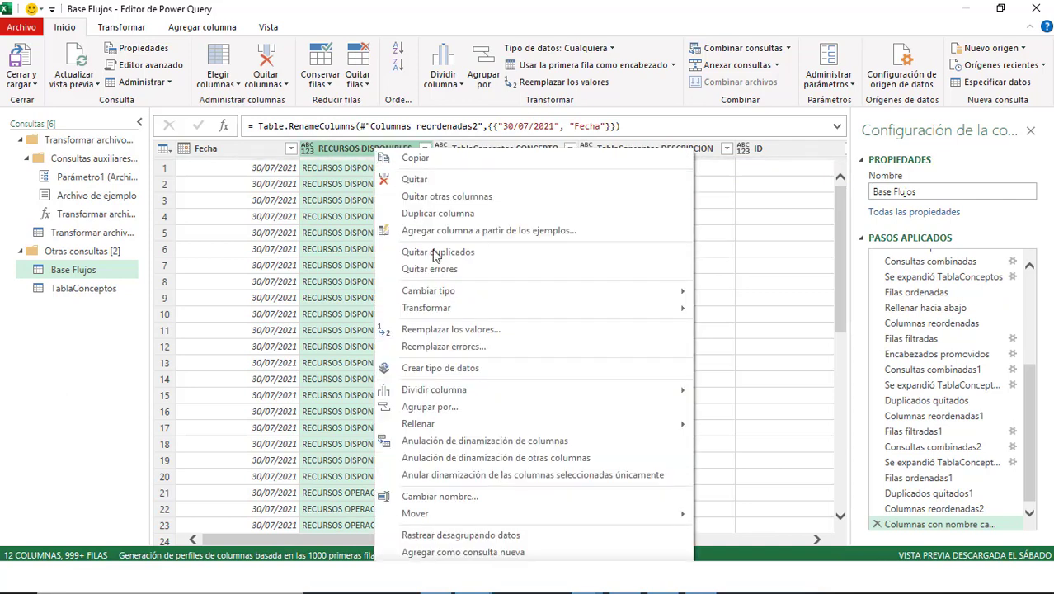
pyautogui.click(437, 494)
pyautogui.write('jo')
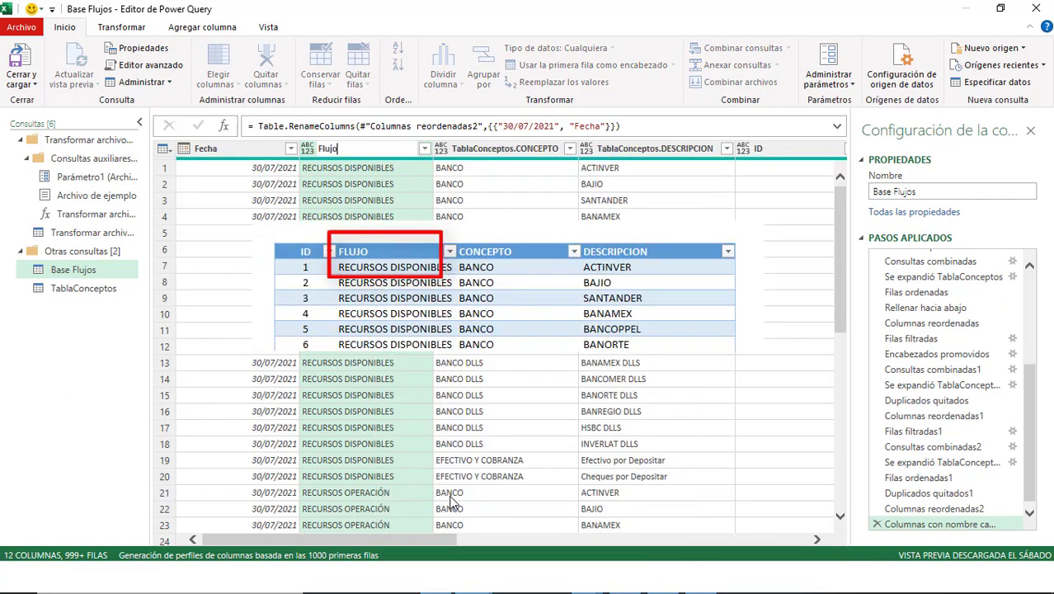
pyautogui.press('Return')
# Step: Rename TablaConceptos.CONCEPTO to Concepto and TablaConceptos.DESCRIPCION to Descripcion
pyautogui.rightClick(493, 149)
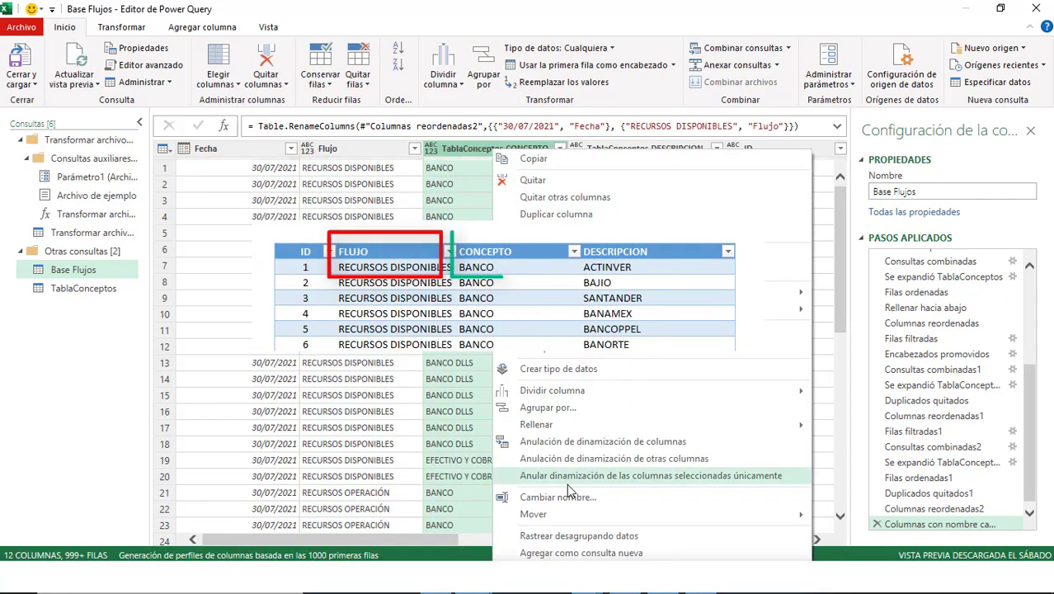
pyautogui.click(557, 497)
pyautogui.write('C')
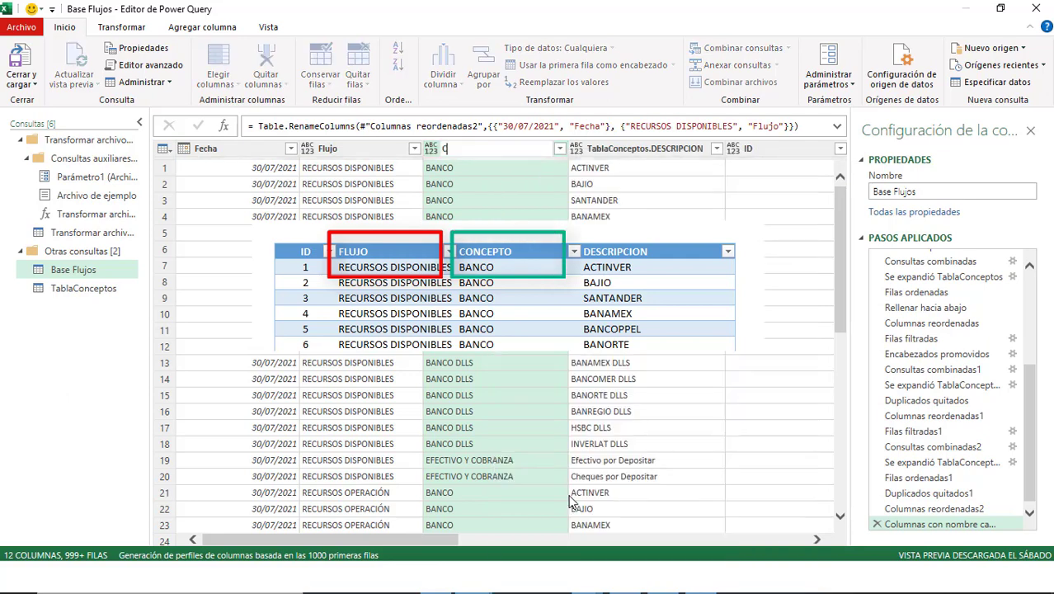
pyautogui.write('oncepto')
pyautogui.press('Return')
pyautogui.rightClick(626, 149)
pyautogui.click(664, 501)
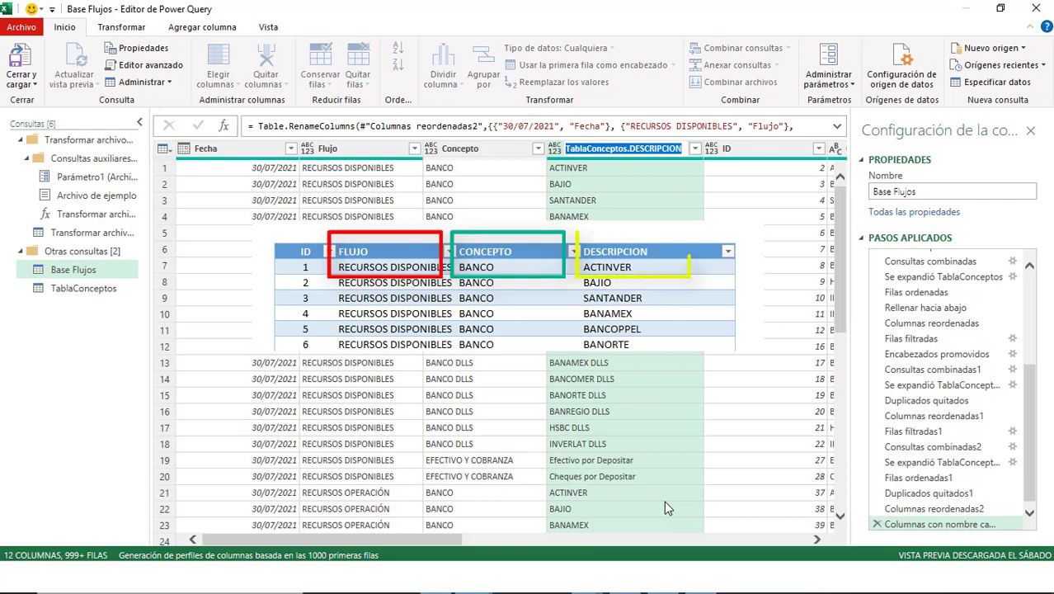
pyautogui.write('Descripcion')
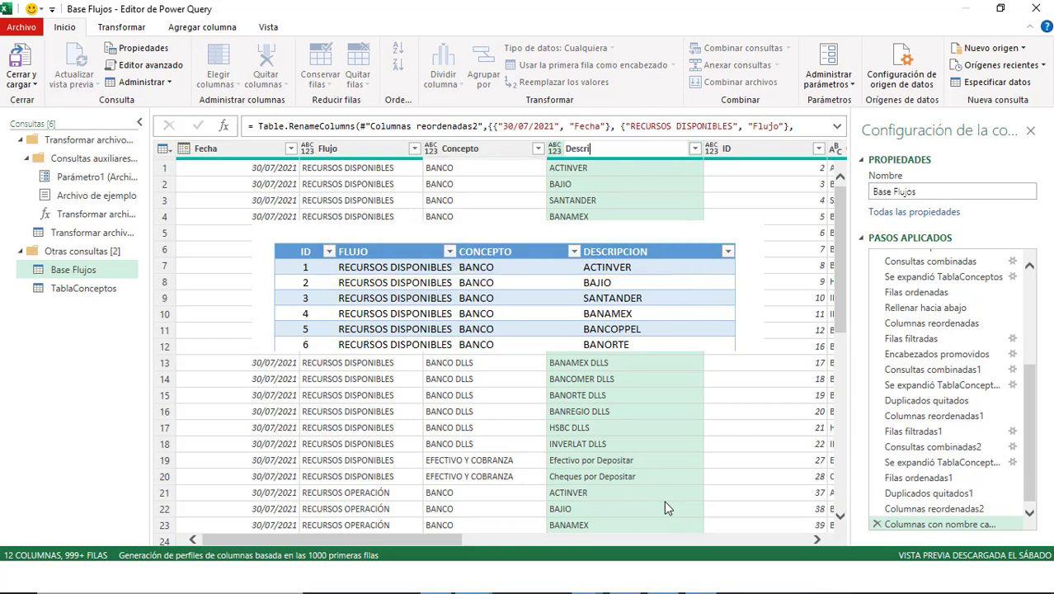
pyautogui.press('Return')
# Step: Remove the leftover Column4 from the query
pyautogui.click(598, 149)
pyautogui.rightClick(598, 147)
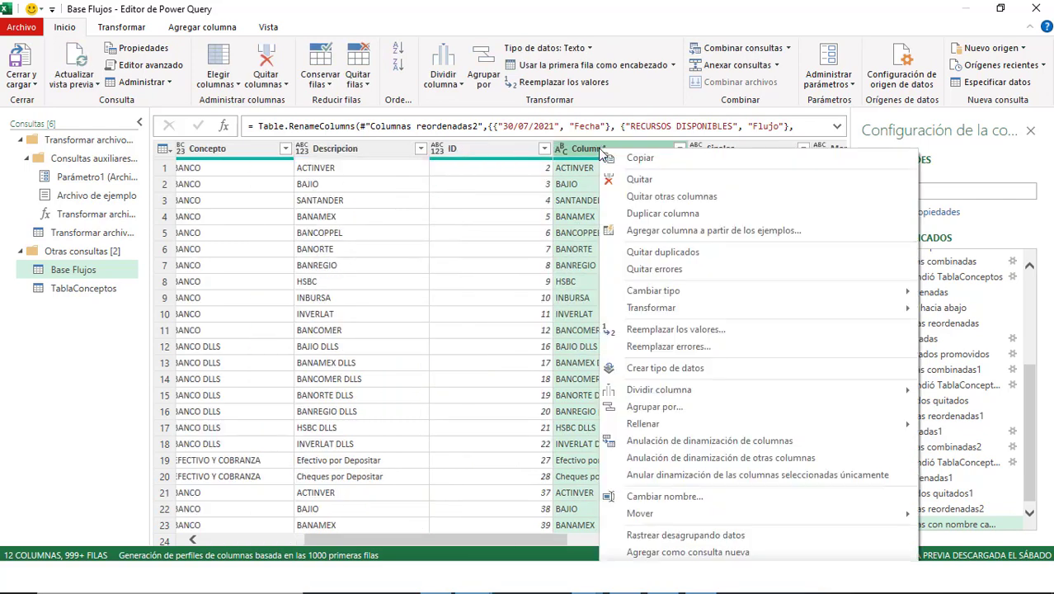
pyautogui.click(634, 177)
# Step: Delete column 5 and replace null with 0 across the Sinaloa to Ciudad México columns
pyautogui.click(732, 149)
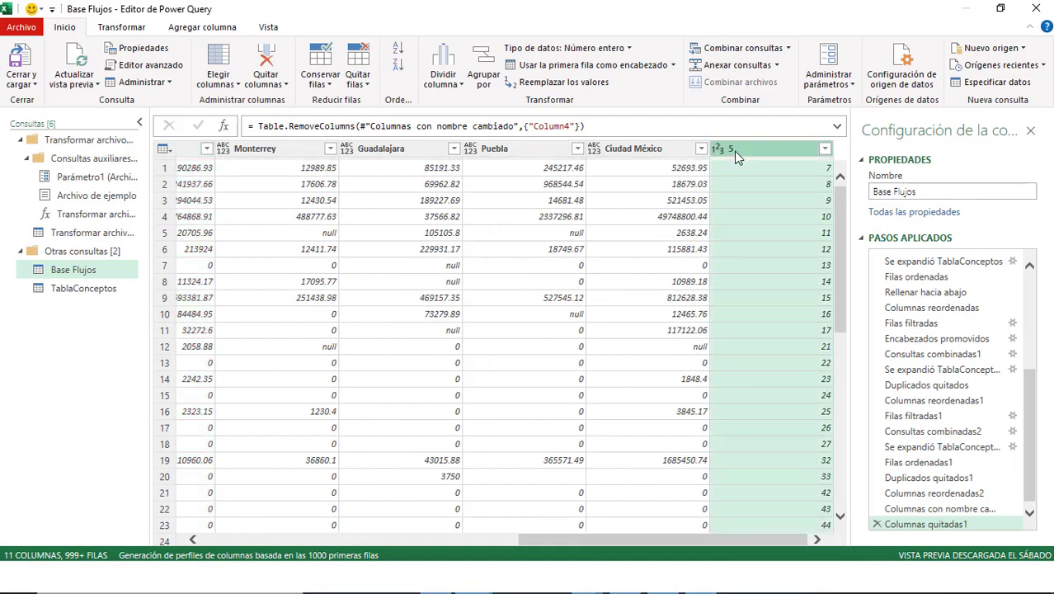
pyautogui.press('Delete')
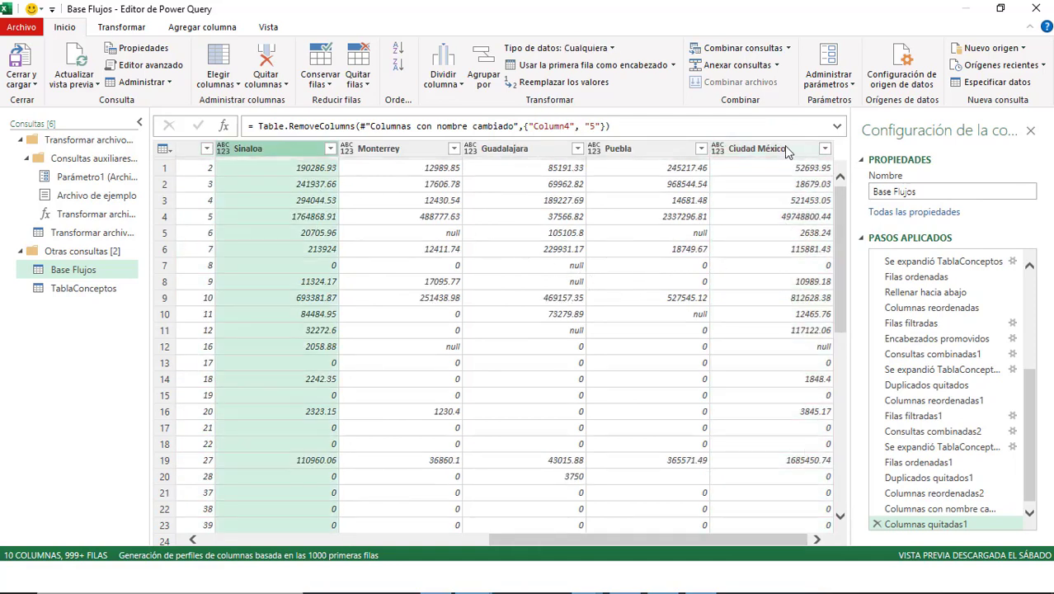
pyautogui.keyDown('shift'); pyautogui.click(783, 147); pyautogui.keyUp('shift')
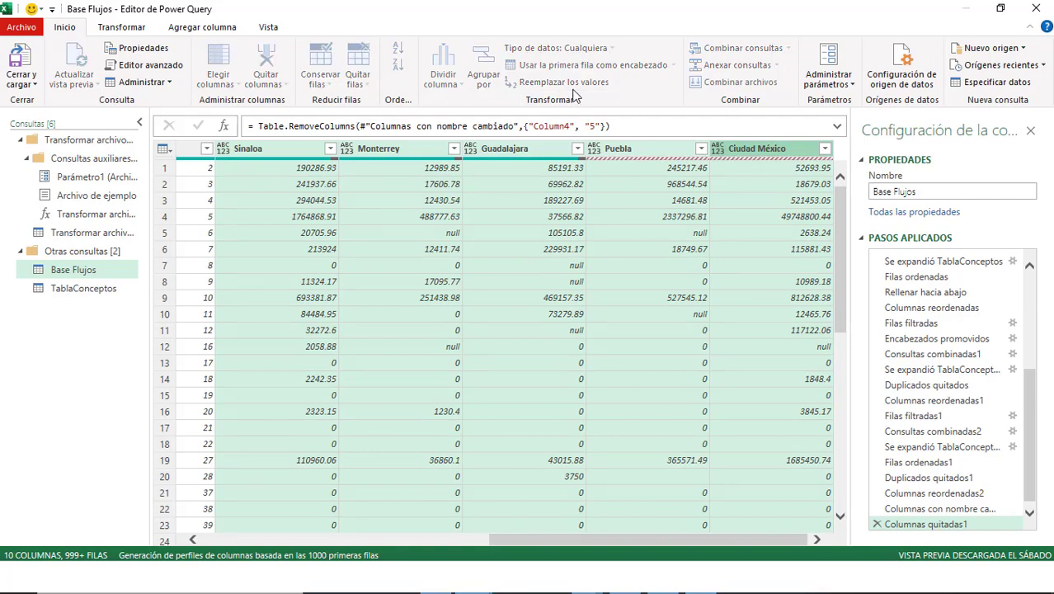
pyautogui.write('null,0')
pyautogui.press('Return')
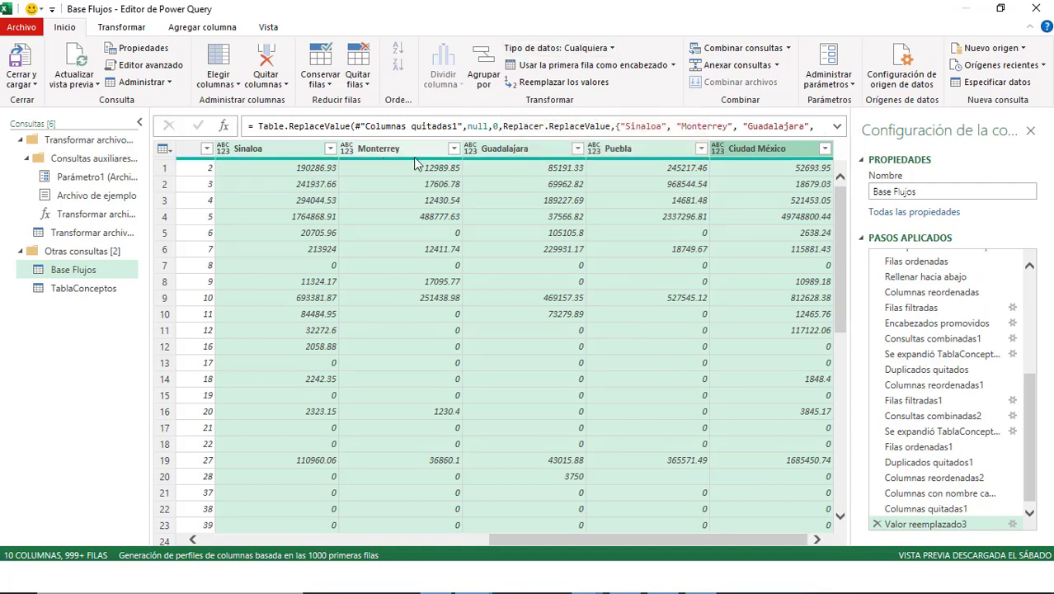
# Step: Set those city columns to Número decimal and close and load the table to Excel
pyautogui.click(611, 49)
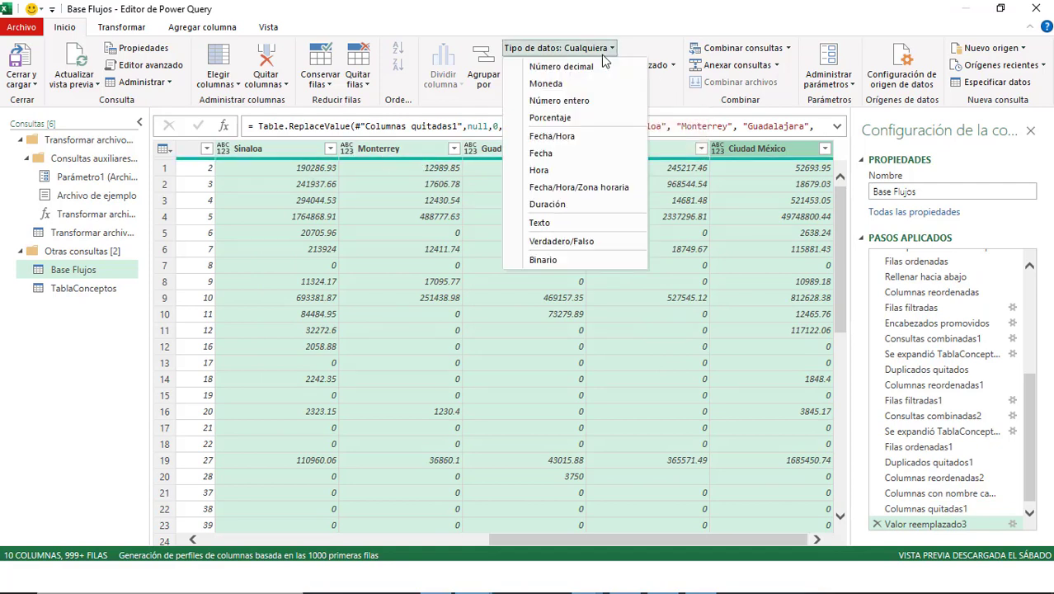
pyautogui.click(577, 68)
pyautogui.click(23, 84)
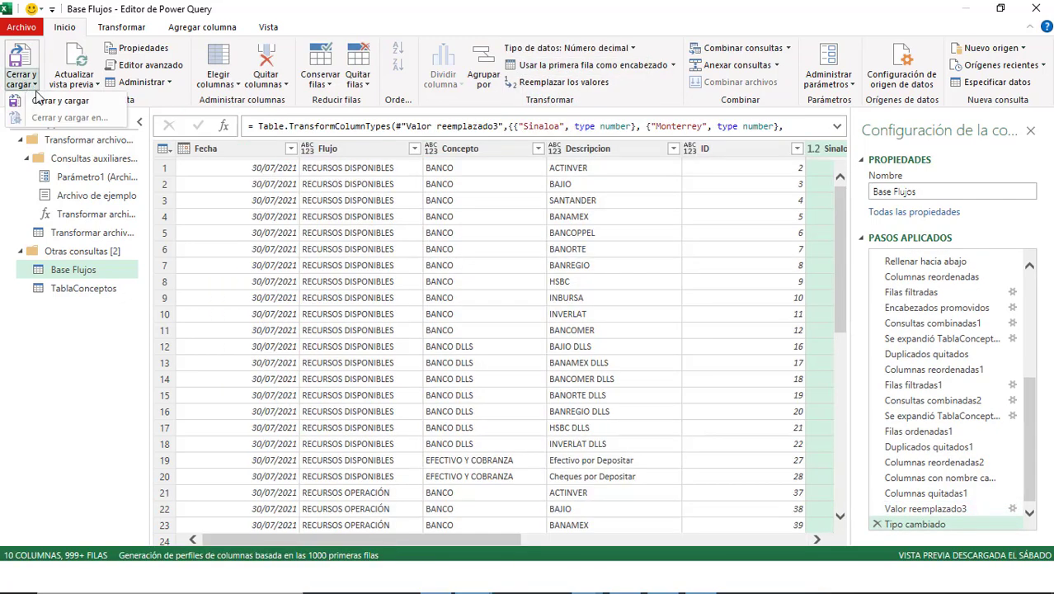
pyautogui.click(36, 99)
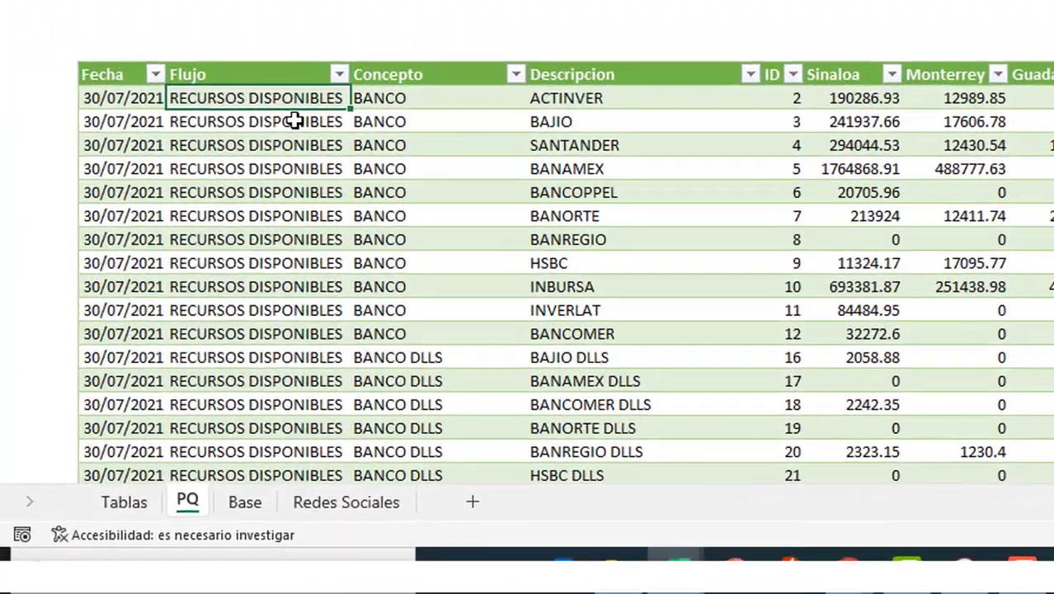
pyautogui.click(156, 74)
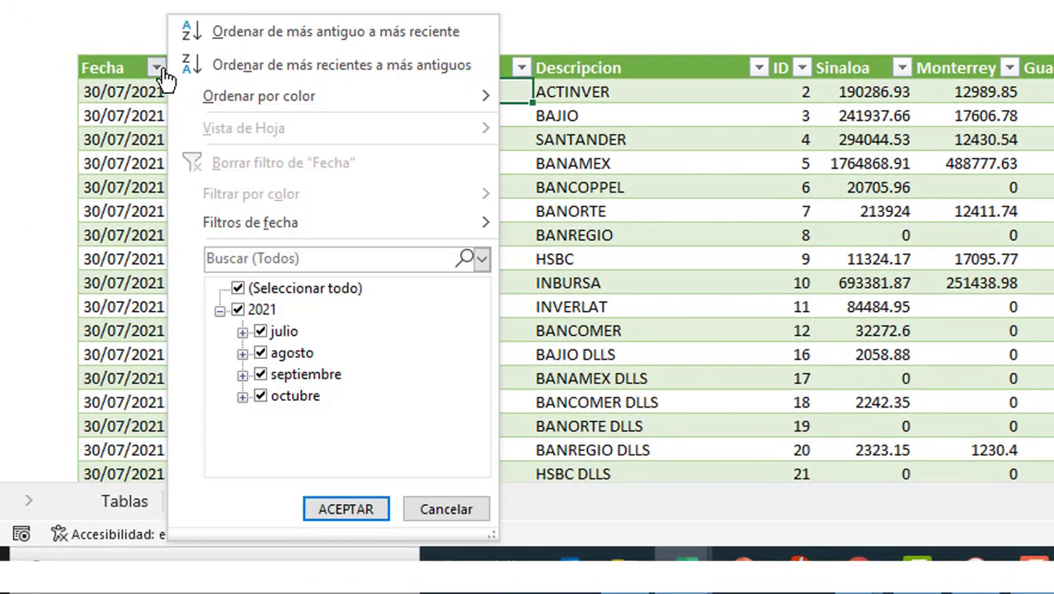
pyautogui.click(332, 256)
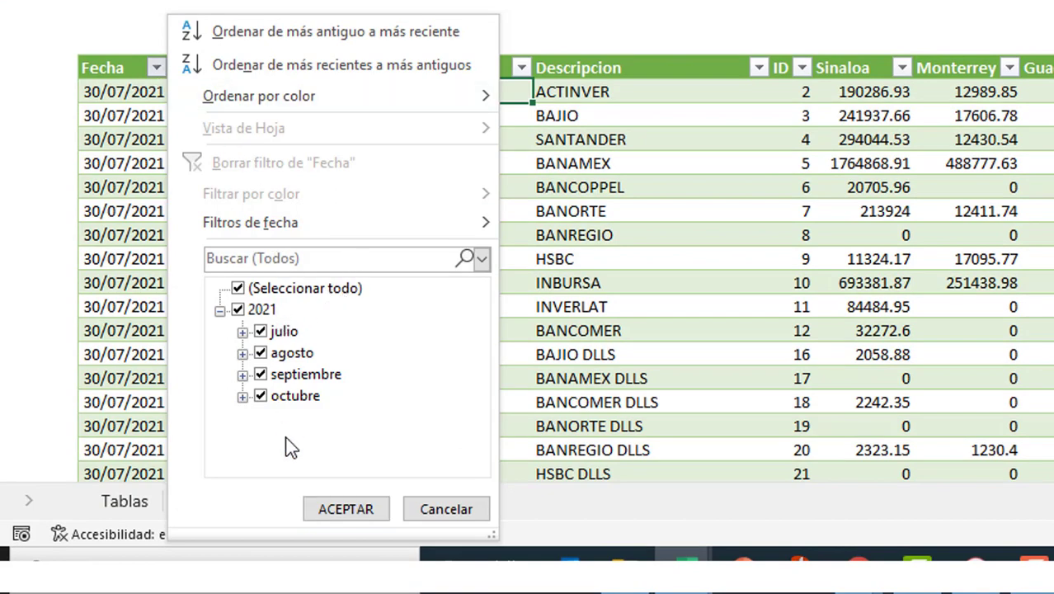
pyautogui.press('Escape')
pyautogui.click(340, 68)
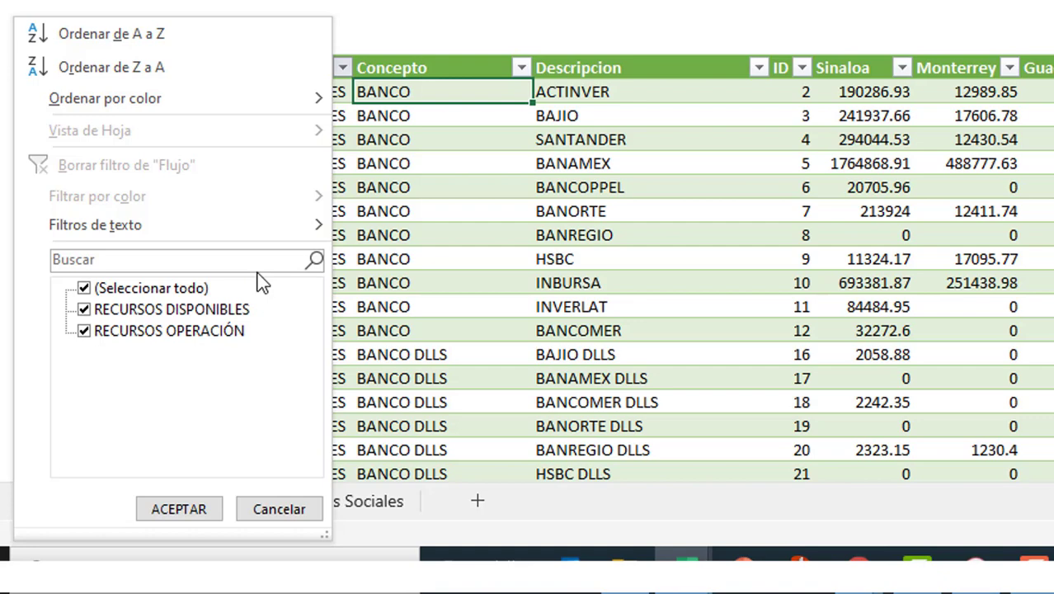
pyautogui.press('Escape')
pyautogui.click(521, 67)
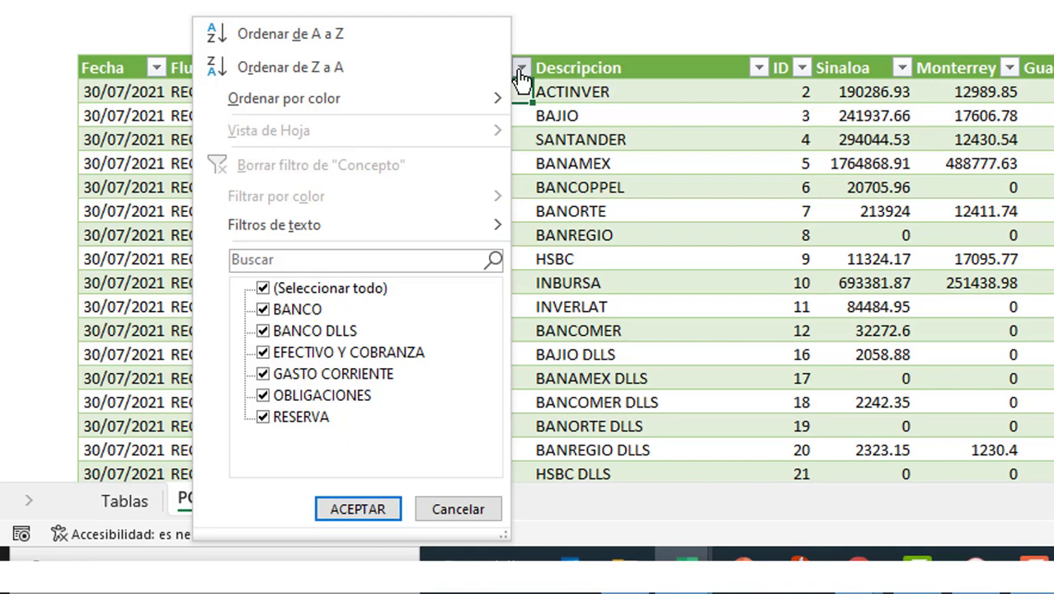
pyautogui.press('Escape')
pyautogui.click(759, 69)
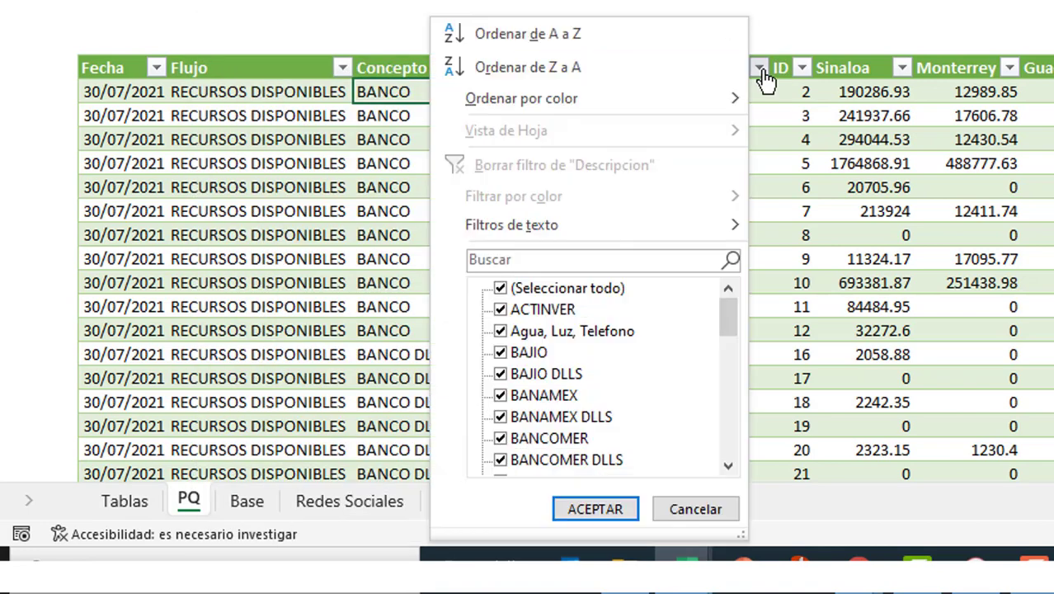
pyautogui.moveTo(730, 317); pyautogui.dragTo(734, 466)
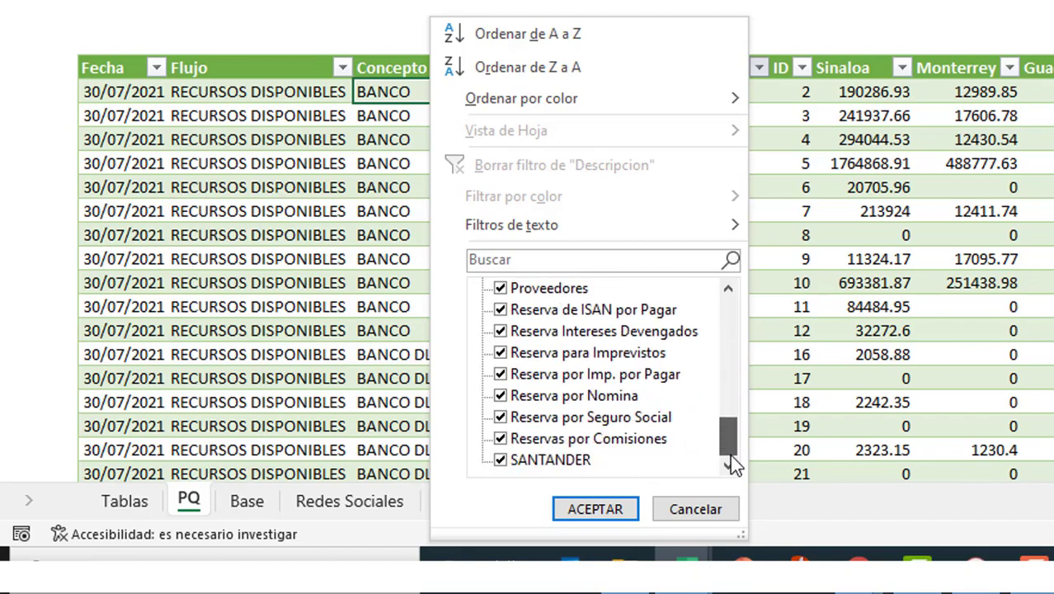
pyautogui.moveTo(576, 261); pyautogui.dragTo(868, 262)
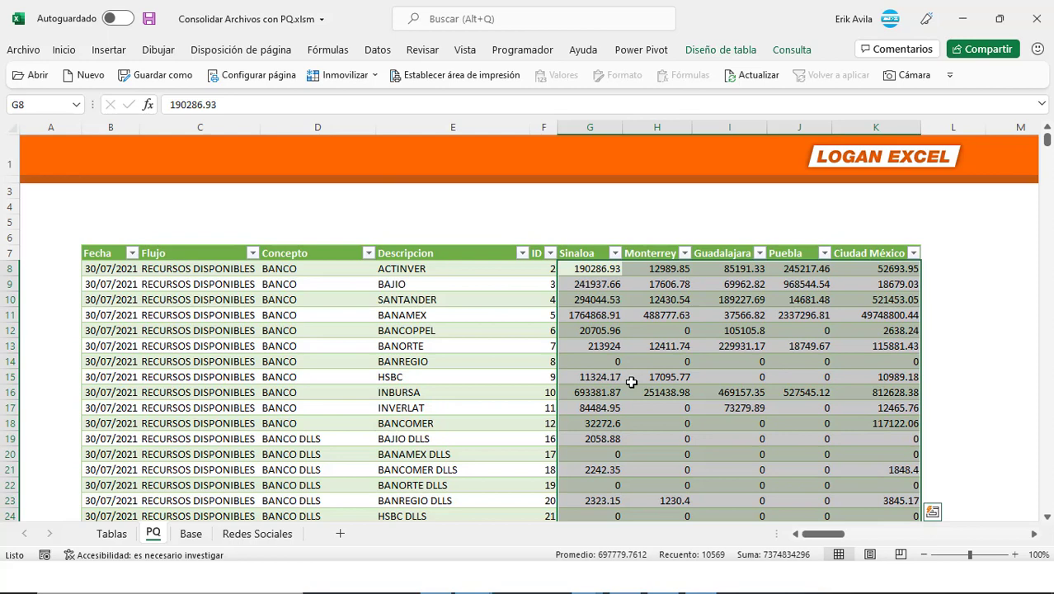
# Step: Inspect the Base sheet's bank cells (SANTANDER, BANAMEX, BANCOPPEL) and Importe column in Dash Flujo
pyautogui.scroll(-2, 631, 381)
pyautogui.scroll(2, 577, 376)
pyautogui.click(578, 377)
pyautogui.click(501, 334)
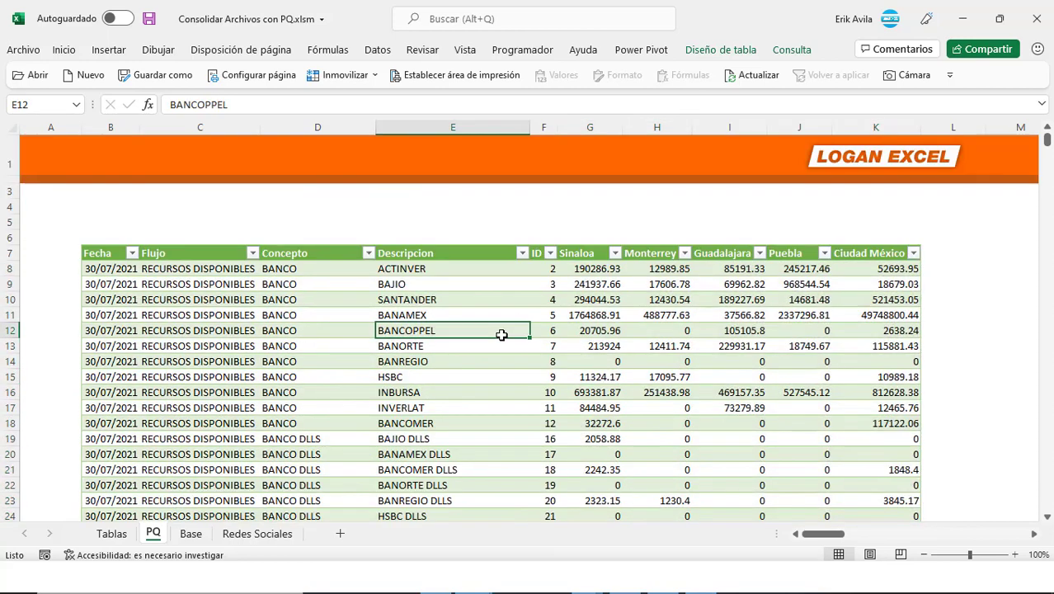
pyautogui.click(458, 296)
pyautogui.click(416, 341)
pyautogui.click(413, 315)
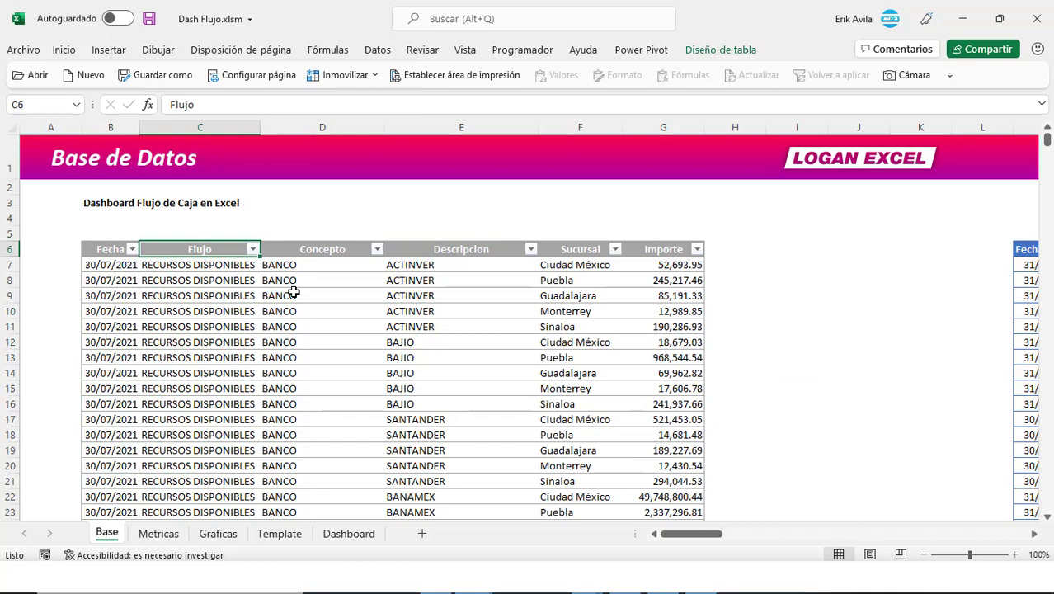
pyautogui.press('Right')
pyautogui.press('Right')
pyautogui.press('Right')
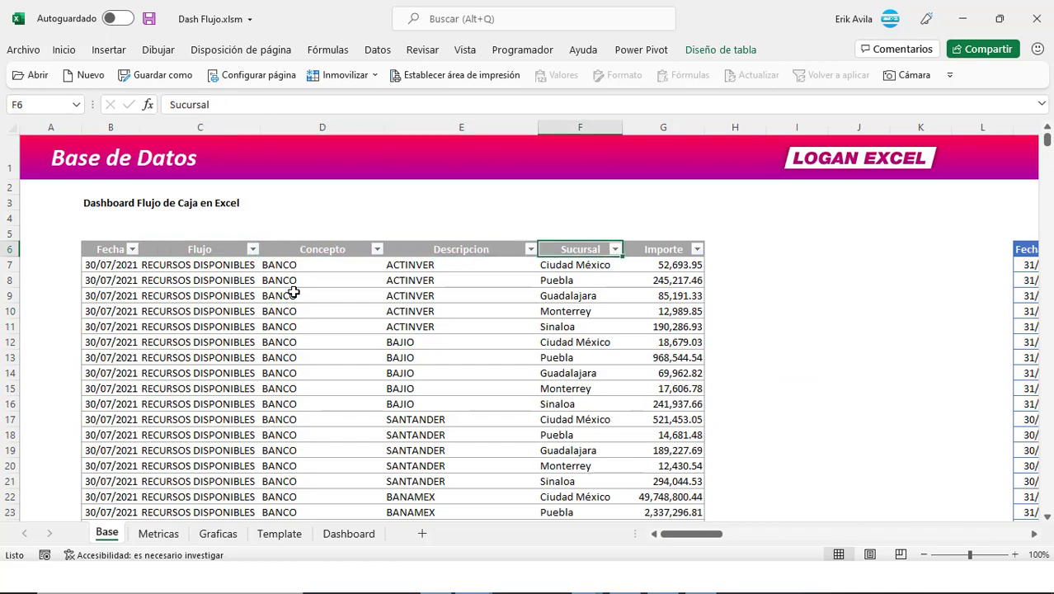
pyautogui.press('Right')
pyautogui.press('Down')
pyautogui.press('Down')
# Step: Check where the Base table ends and review its Sucursal entries such as Guadalajara
pyautogui.hotkey('ctrl', 'Down')
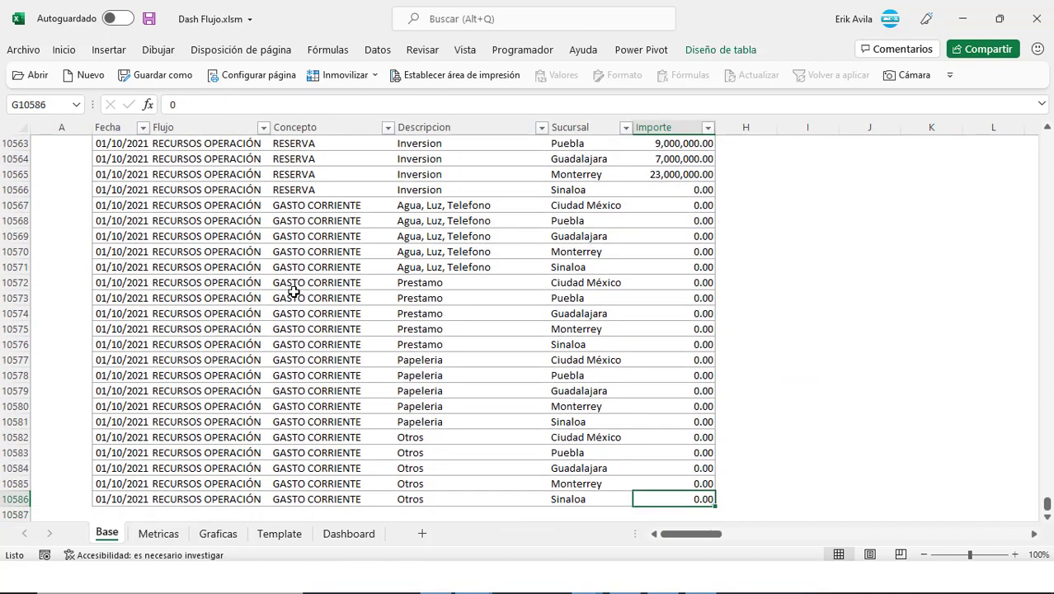
pyautogui.hotkey('ctrl', 'Up')
pyautogui.press('Up')
pyautogui.press('Up')
pyautogui.press('Down')
pyautogui.scroll(1, 309, 310)
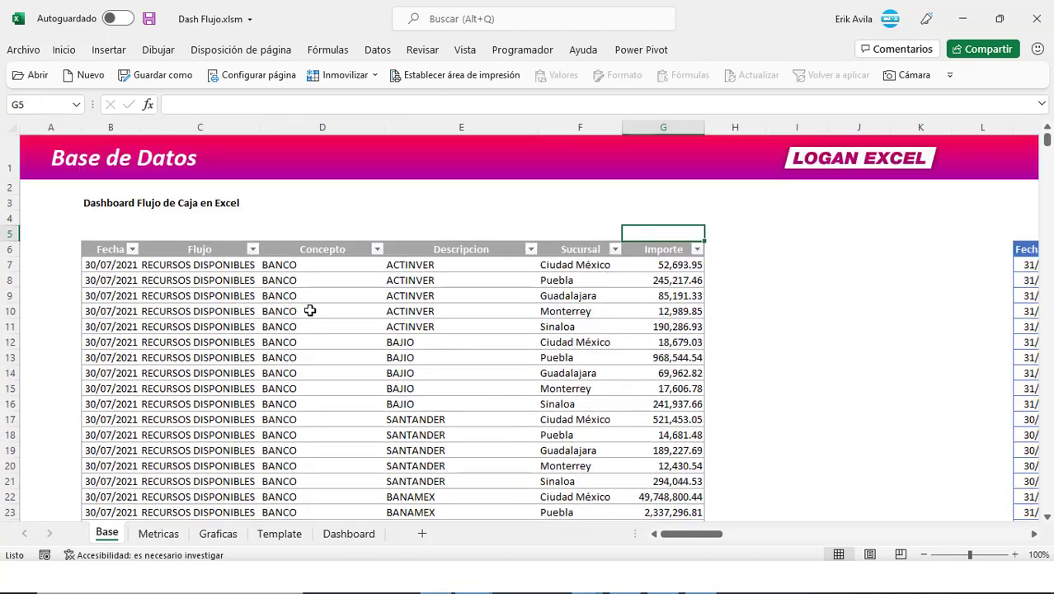
pyautogui.moveTo(552, 250); pyautogui.dragTo(628, 376)
pyautogui.click(587, 303)
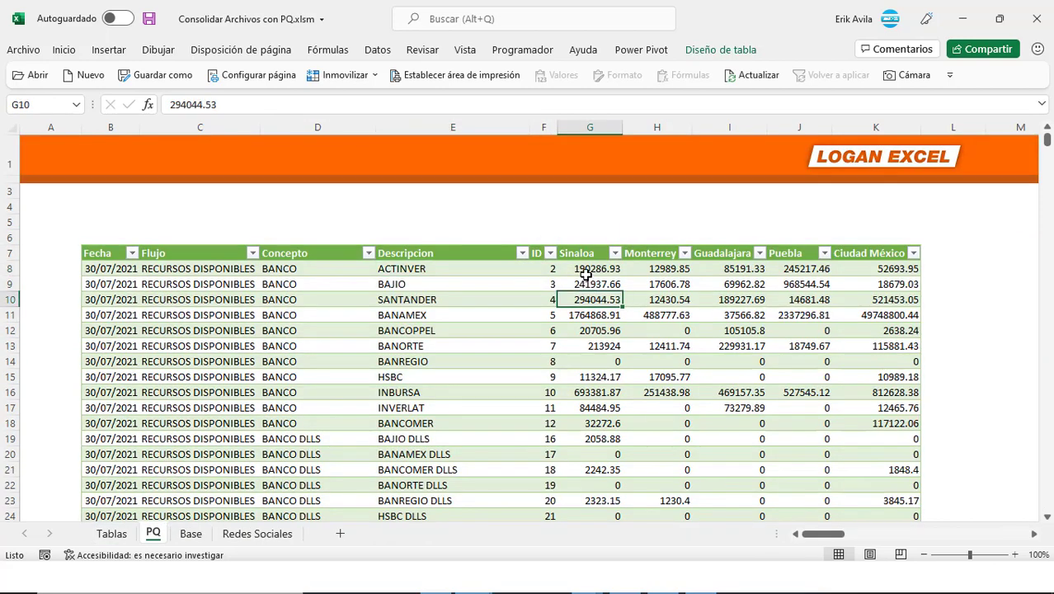
# Step: In Consolidar Archivos con PQ, open the Base Flujos query for editing from its table
pyautogui.click(609, 270)
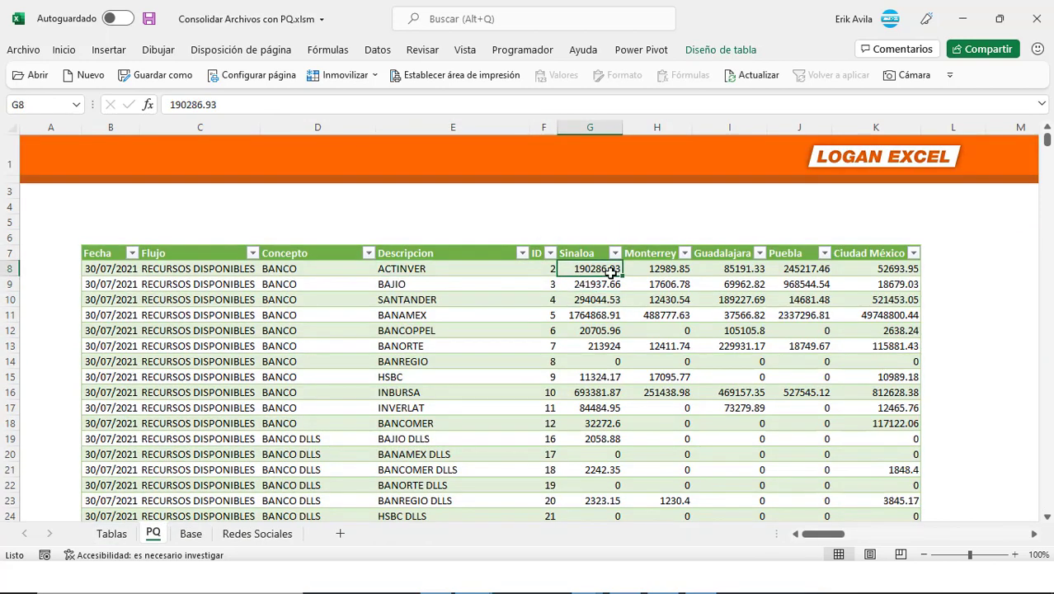
pyautogui.moveTo(590, 269); pyautogui.dragTo(676, 367)
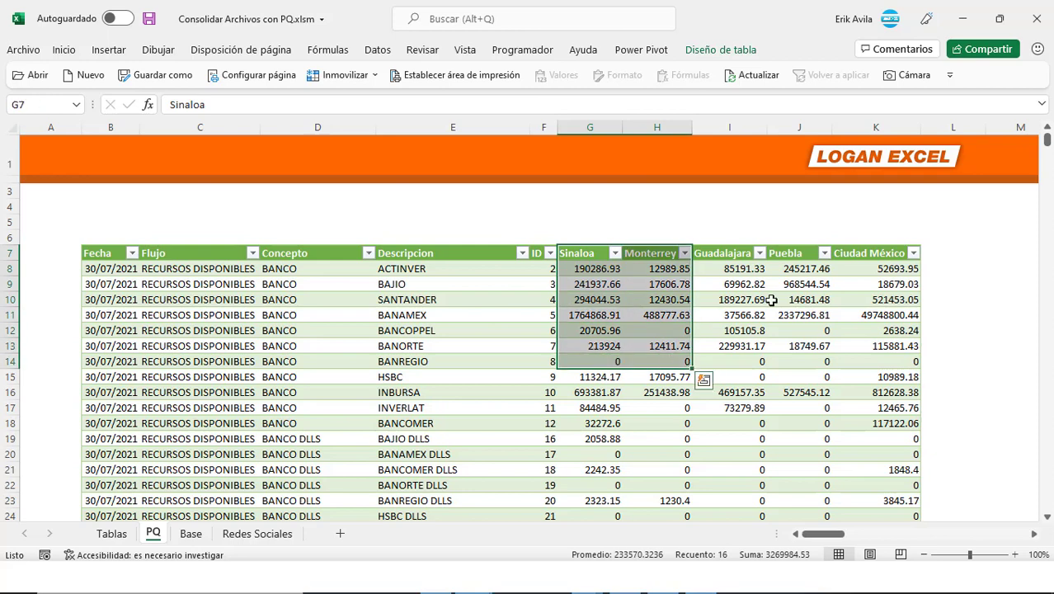
pyautogui.click(771, 300)
pyautogui.click(792, 50)
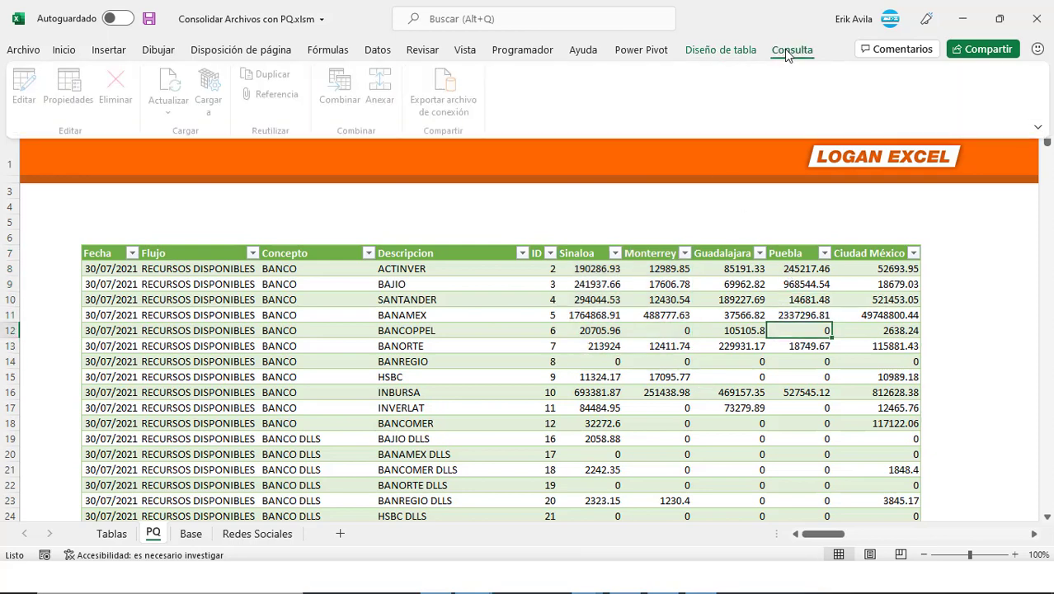
pyautogui.click(27, 92)
# Step: Unpivot the Sinaloa through Ciudad México columns into attribute–value rows
pyautogui.moveTo(354, 541); pyautogui.dragTo(585, 540)
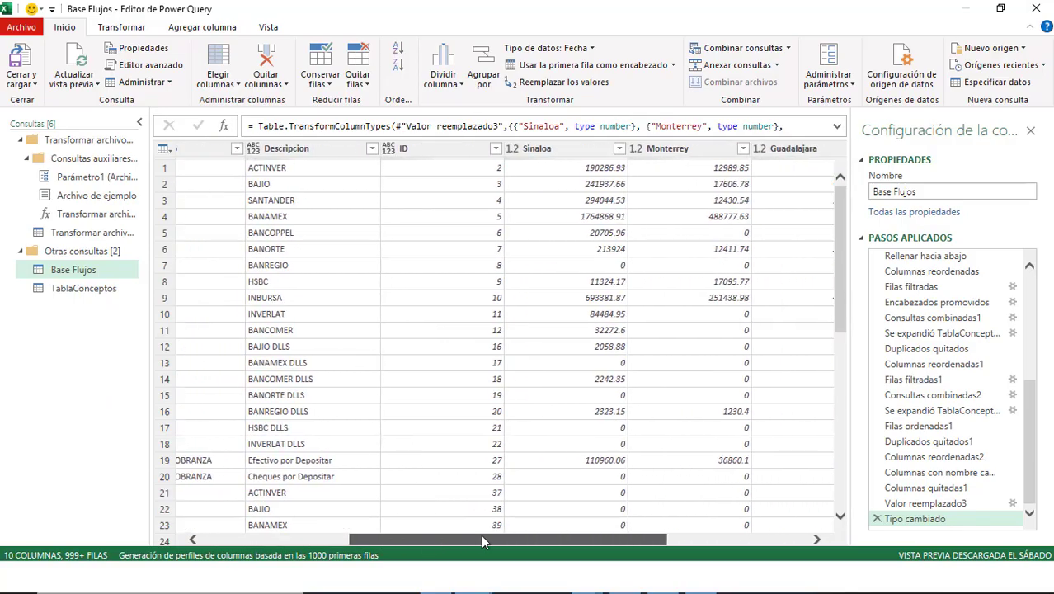
pyautogui.click(303, 149)
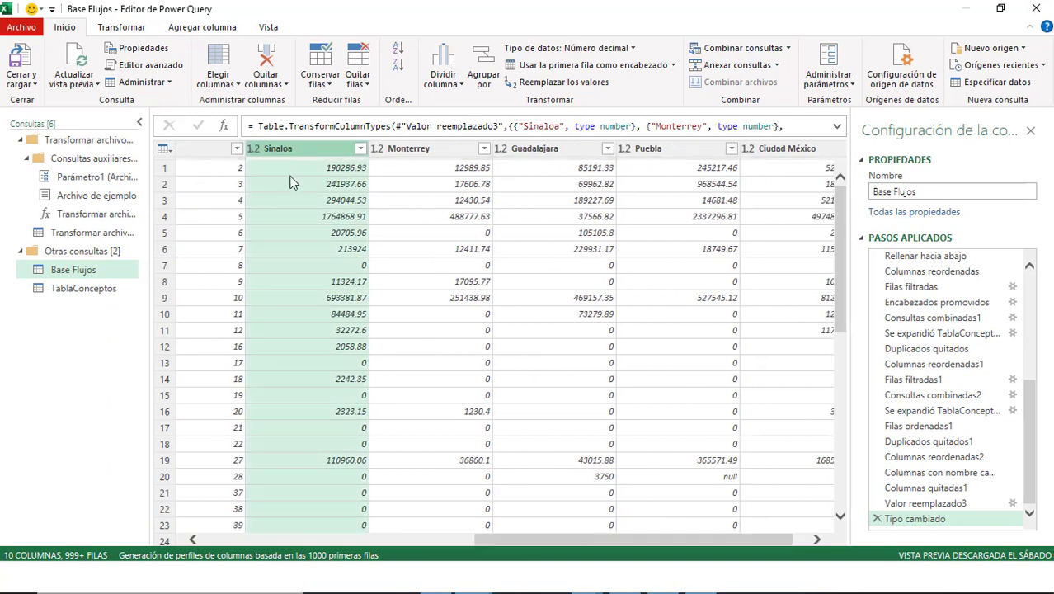
pyautogui.moveTo(760, 537); pyautogui.dragTo(776, 537)
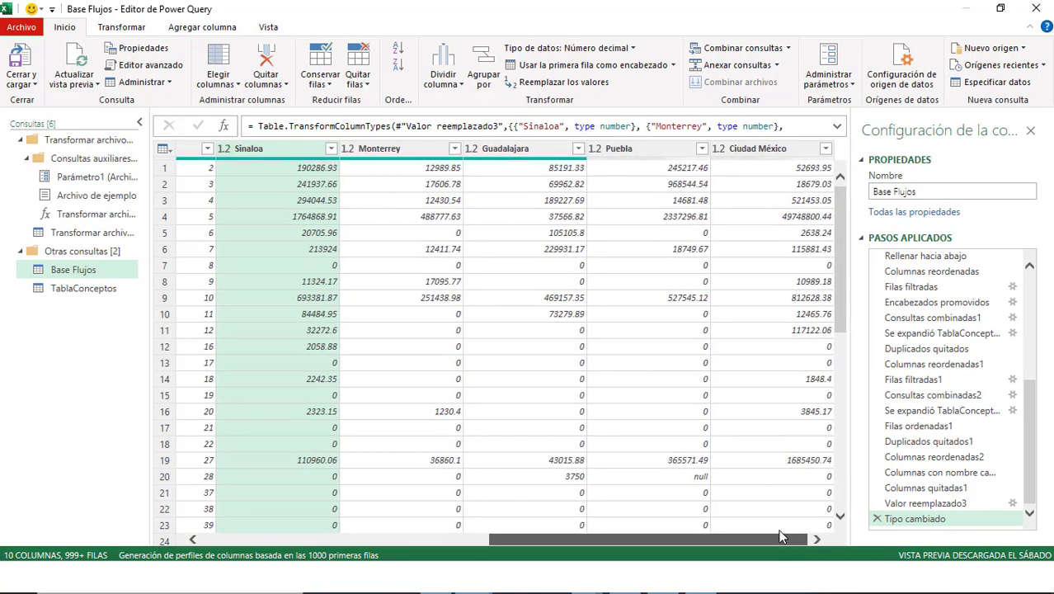
pyautogui.keyDown('shift'); pyautogui.click(787, 148); pyautogui.keyUp('shift')
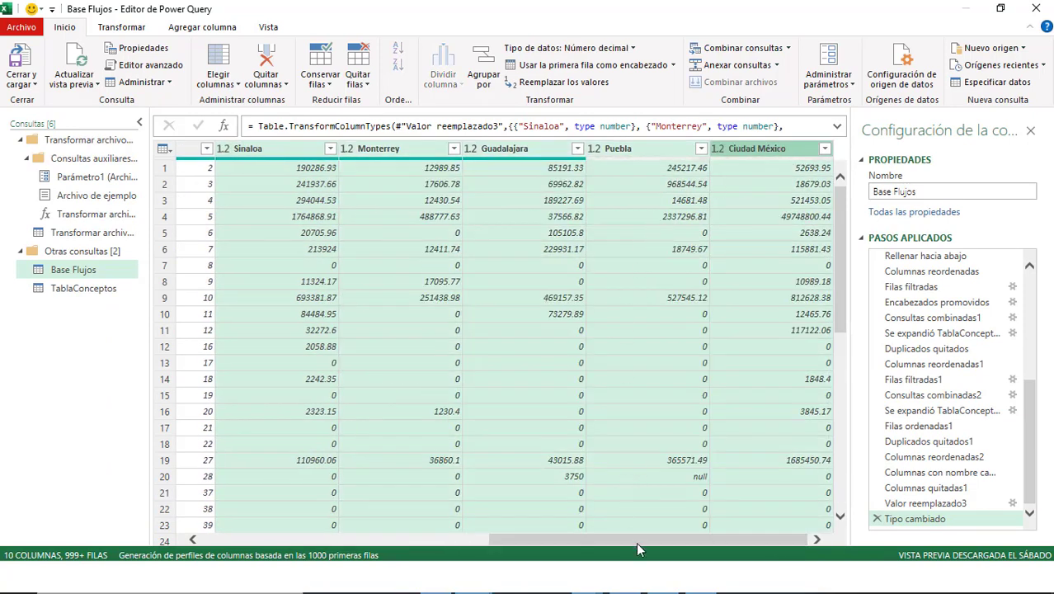
pyautogui.moveTo(635, 537); pyautogui.dragTo(616, 539)
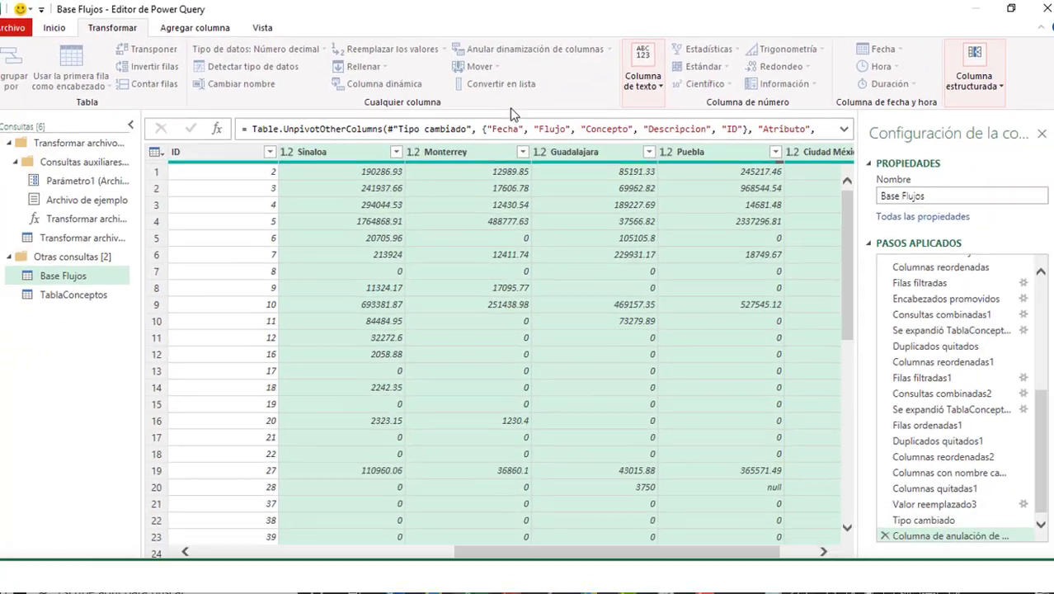
pyautogui.click(506, 51)
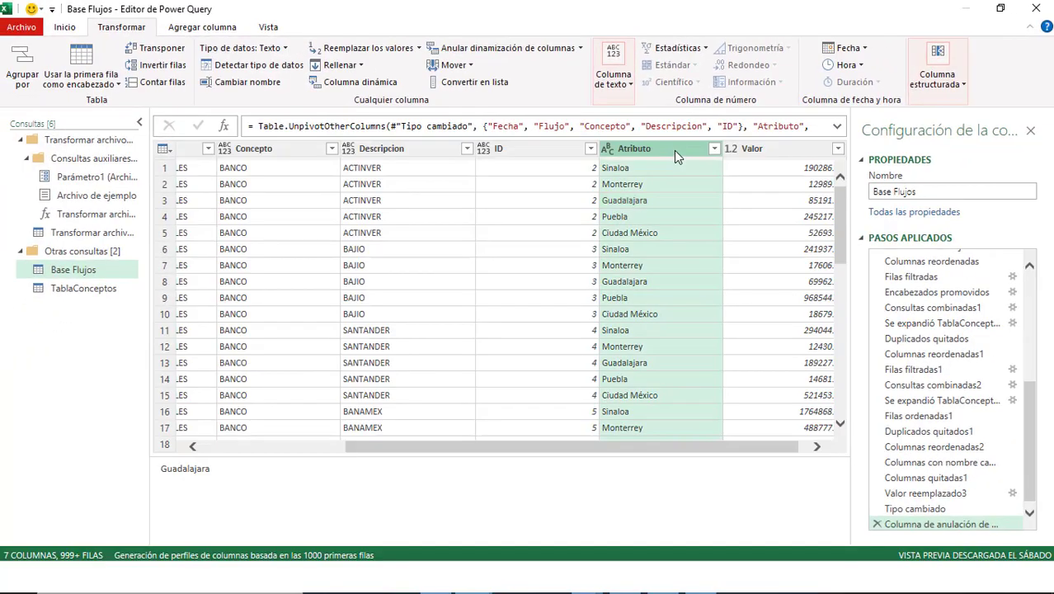
# Step: Rename the Atributo column to Sucursales and check the Valor column's values
pyautogui.rightClick(673, 150)
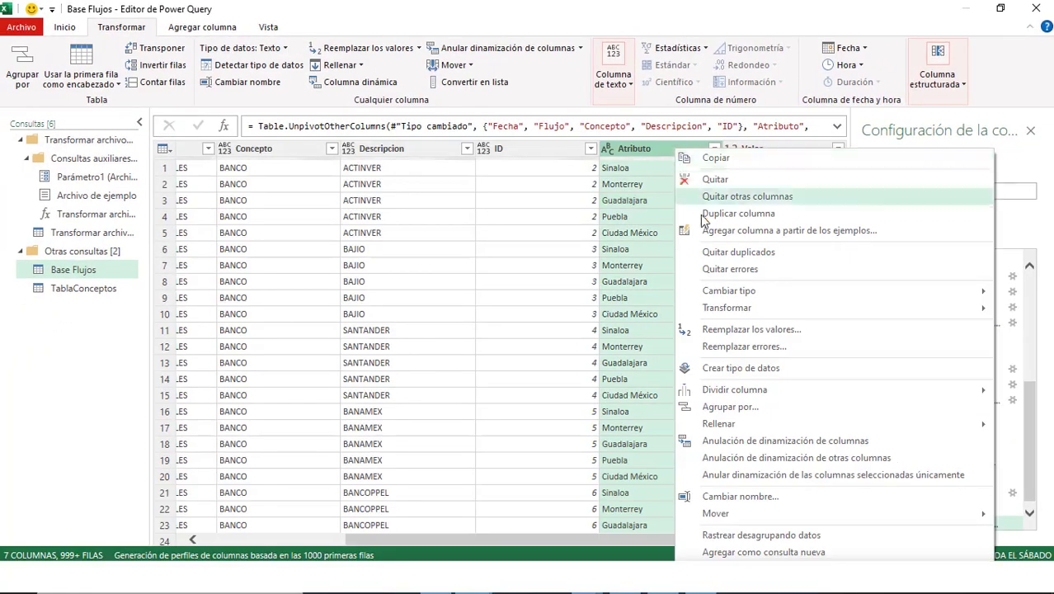
pyautogui.click(723, 497)
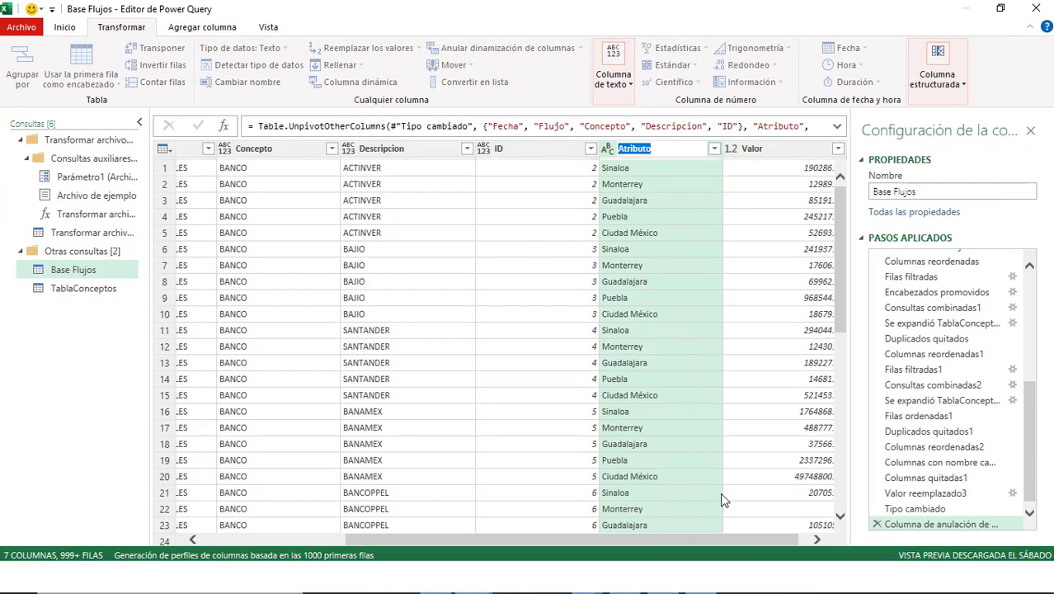
pyautogui.write('Sucursales')
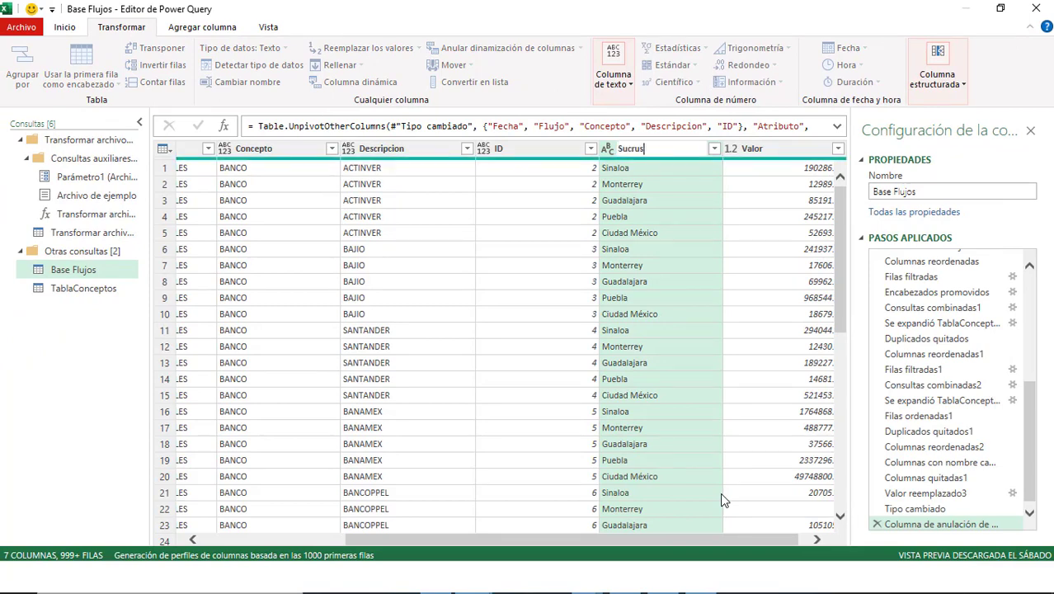
pyautogui.press('Return')
pyautogui.click(772, 149)
pyautogui.click(770, 201)
# Step: Close Power Query Editor and load the updated query to Excel
pyautogui.click(763, 150)
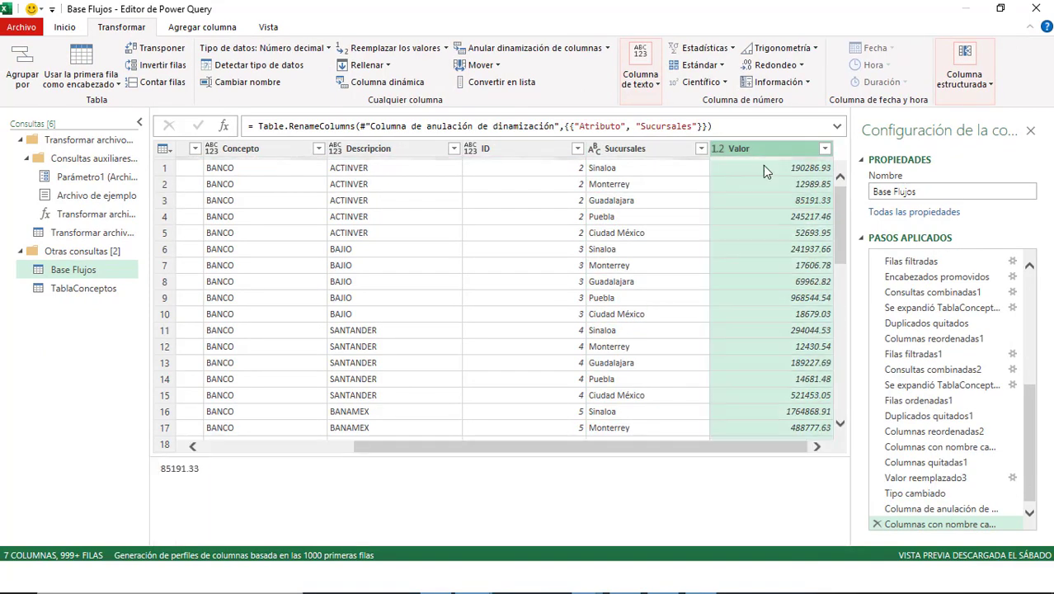
pyautogui.click(64, 27)
pyautogui.click(21, 62)
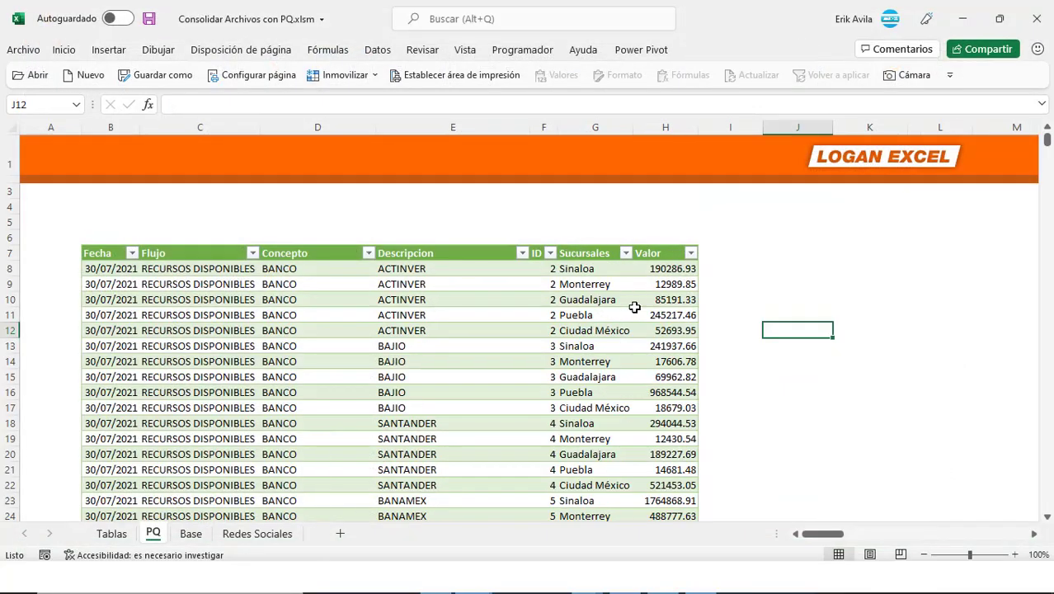
# Step: Review the loaded PQ table's branch rows, such as the Puebla value 14681.48
pyautogui.click(665, 315)
pyautogui.press('Up')
pyautogui.press('Up')
pyautogui.press('Up')
pyautogui.click(624, 346)
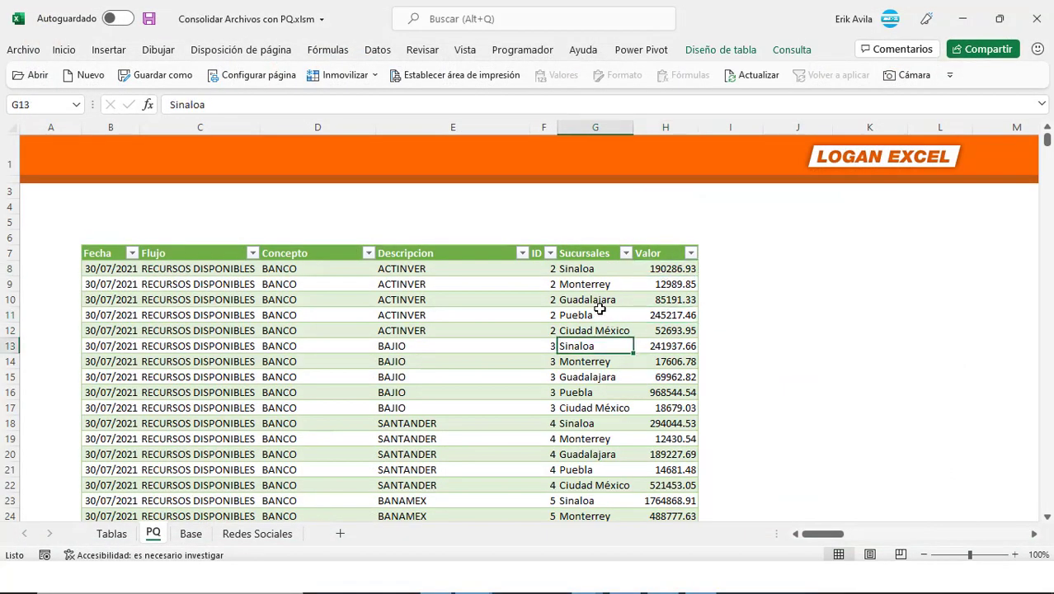
pyautogui.scroll(-4, 625, 346)
pyautogui.click(582, 205)
pyautogui.click(668, 283)
pyautogui.scroll(4, 662, 262)
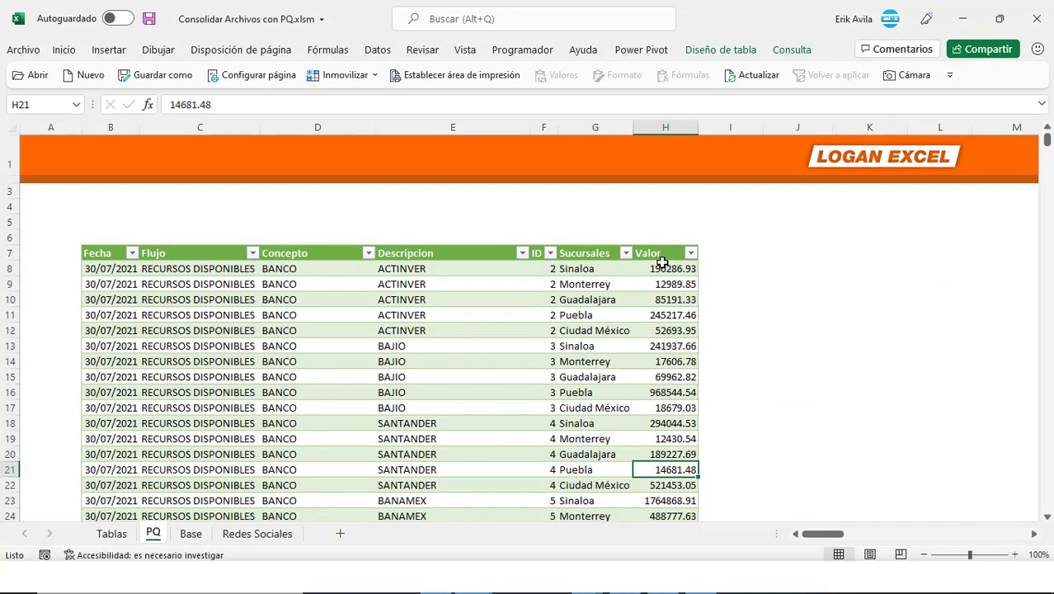
pyautogui.click(474, 591)
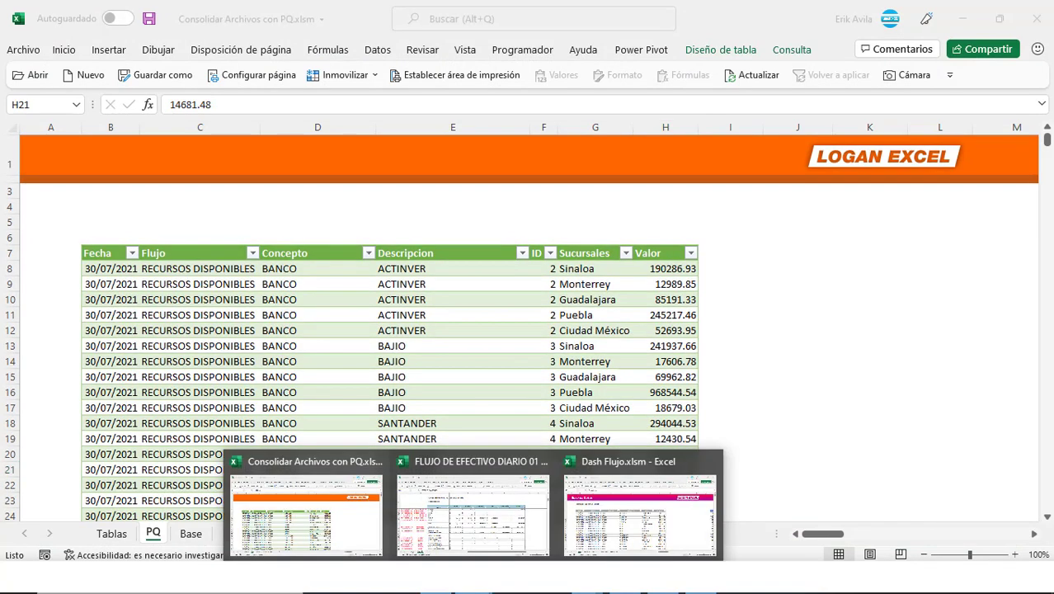
# Step: Review the October 1 cash-flow workbook's bank rows, branch amounts and flow/concept helper columns
pyautogui.click(469, 534)
pyautogui.scroll(5, 290, 334)
pyautogui.scroll(5, 290, 334)
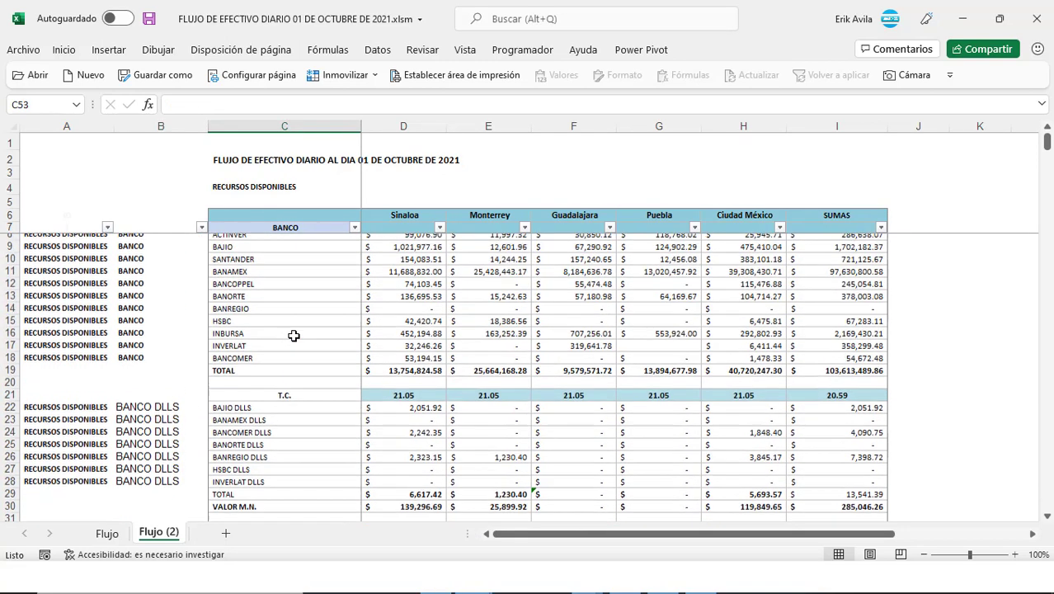
pyautogui.scroll(3, 291, 314)
pyautogui.click(291, 313)
pyautogui.moveTo(299, 265); pyautogui.dragTo(607, 297)
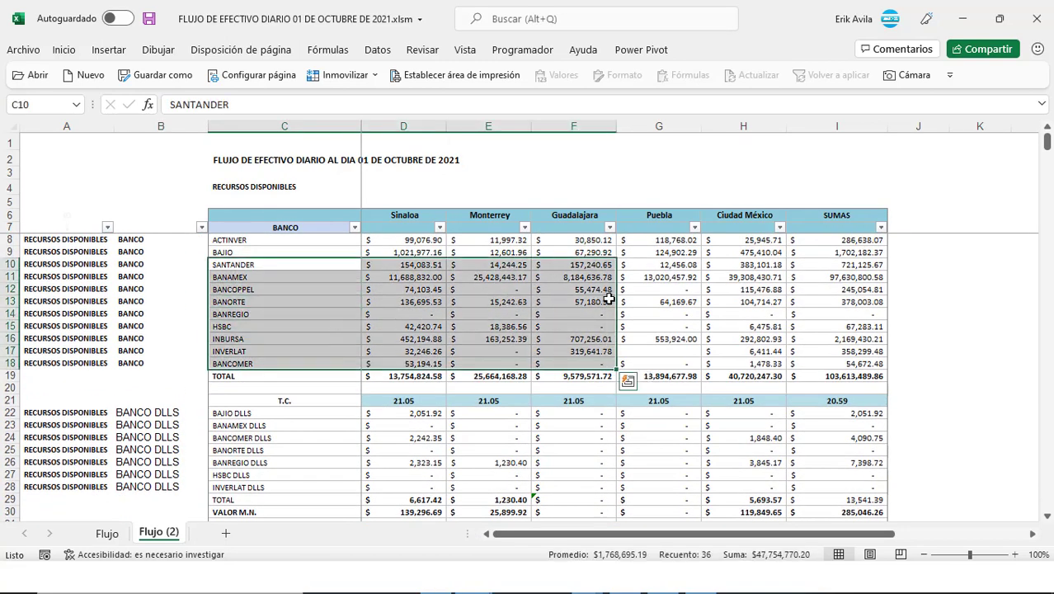
pyautogui.click(709, 268)
pyautogui.click(289, 301)
pyautogui.click(130, 276)
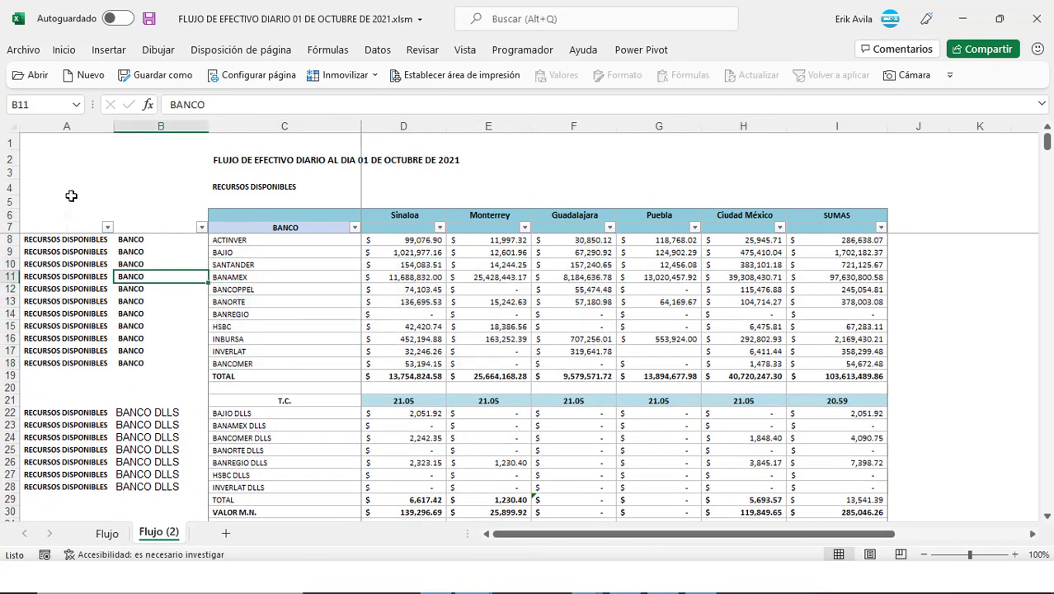
pyautogui.moveTo(69, 190); pyautogui.dragTo(159, 440)
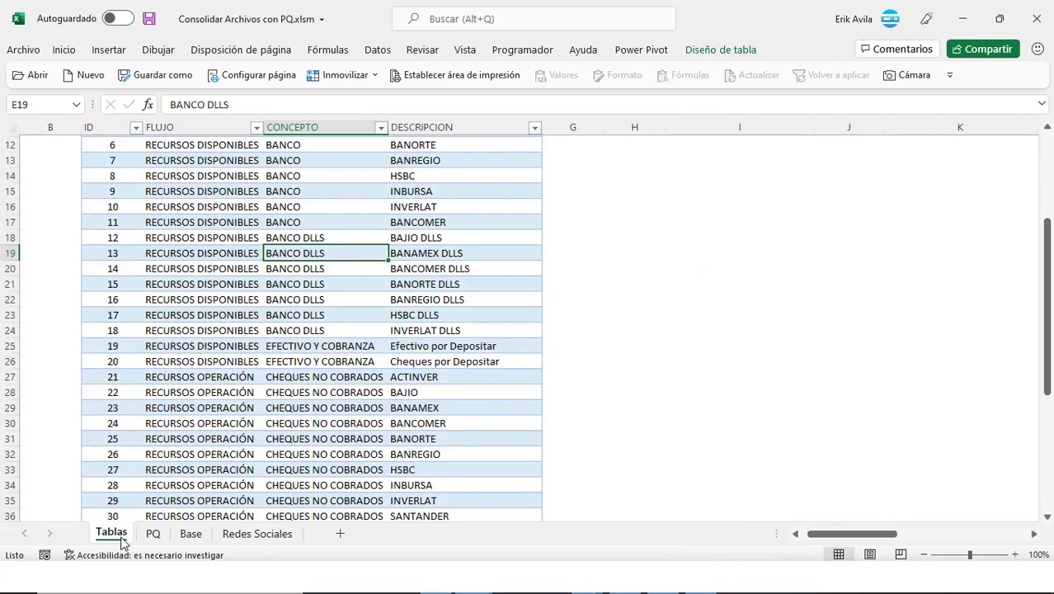
# Step: Compare the concepts table with the PQ query table's BAJIO rows and Ciudad México, Guadalajara branches
pyautogui.click(266, 298)
pyautogui.scroll(4, 331, 309)
pyautogui.click(430, 373)
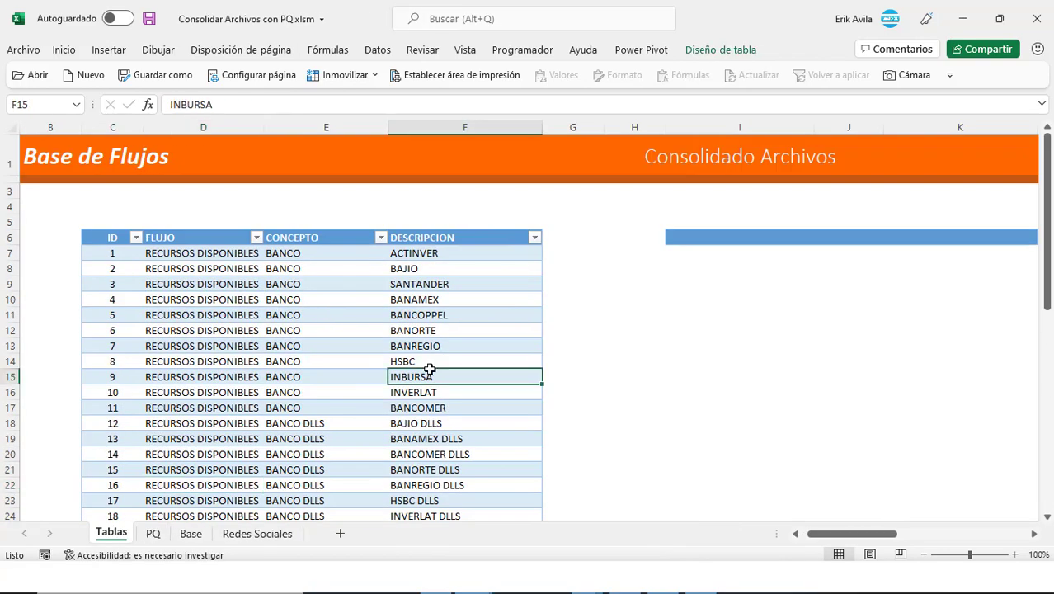
pyautogui.click(152, 533)
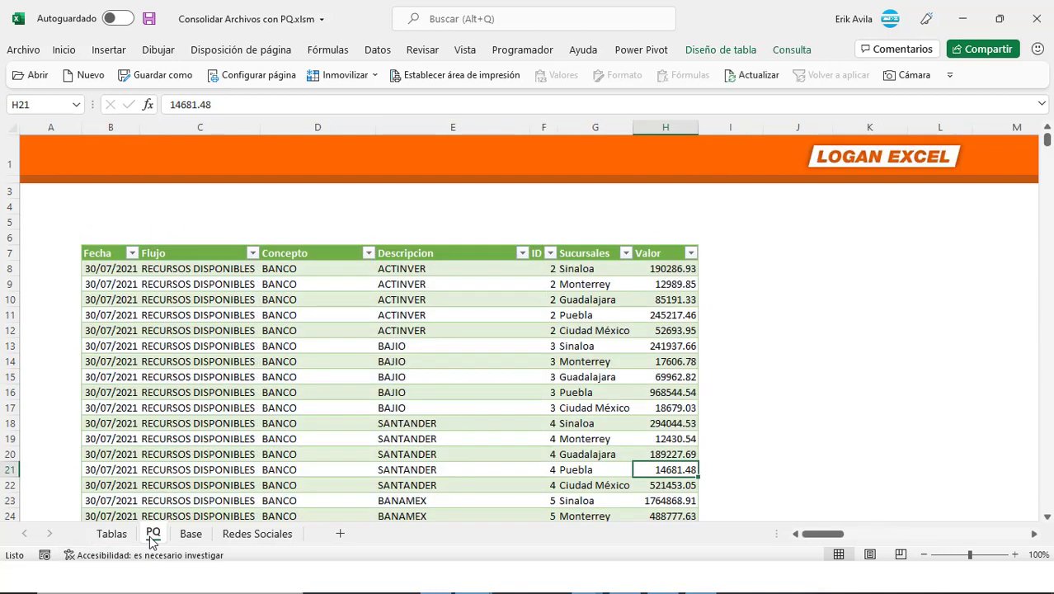
pyautogui.click(314, 389)
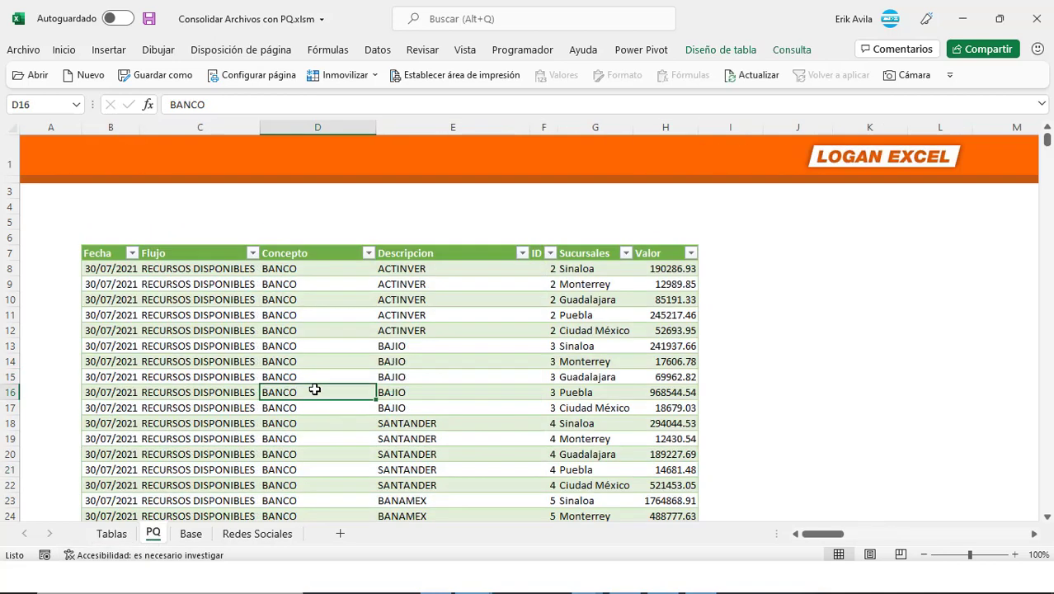
pyautogui.click(415, 363)
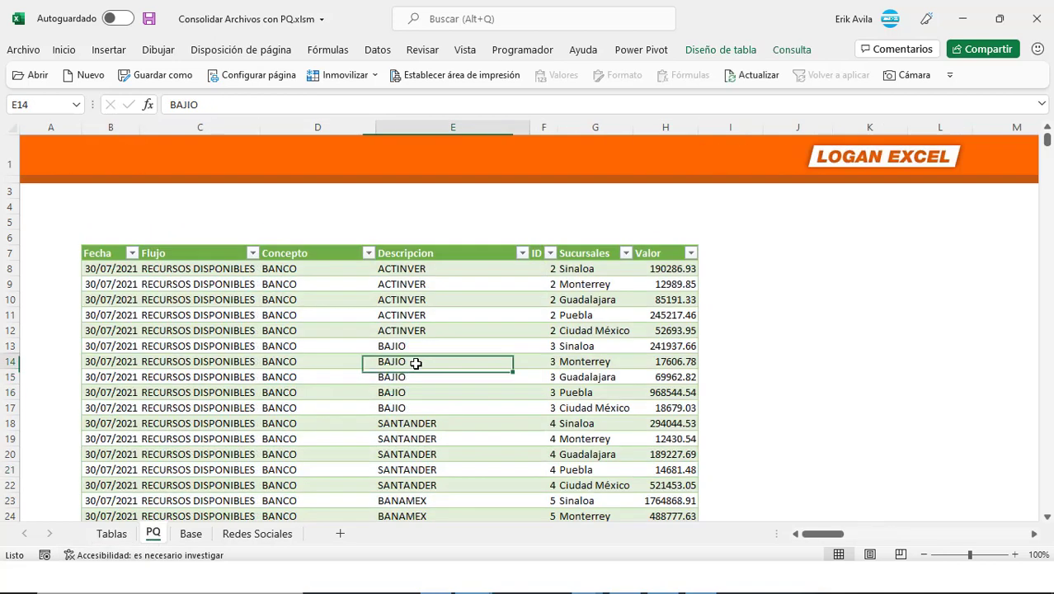
pyautogui.click(437, 317)
pyautogui.click(511, 408)
pyautogui.scroll(-1, 578, 412)
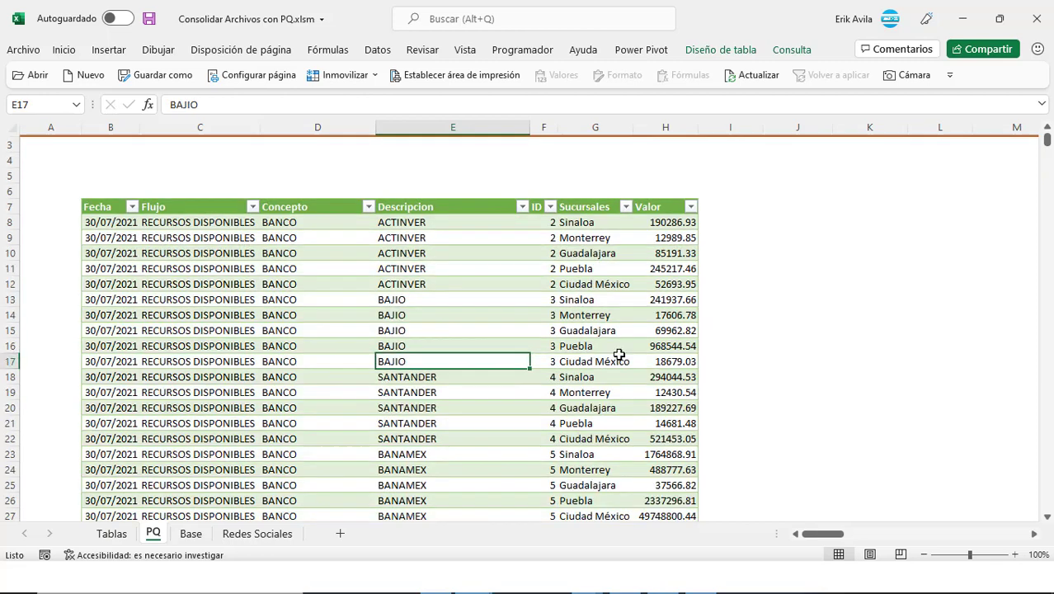
pyautogui.click(618, 354)
pyautogui.scroll(1, 619, 356)
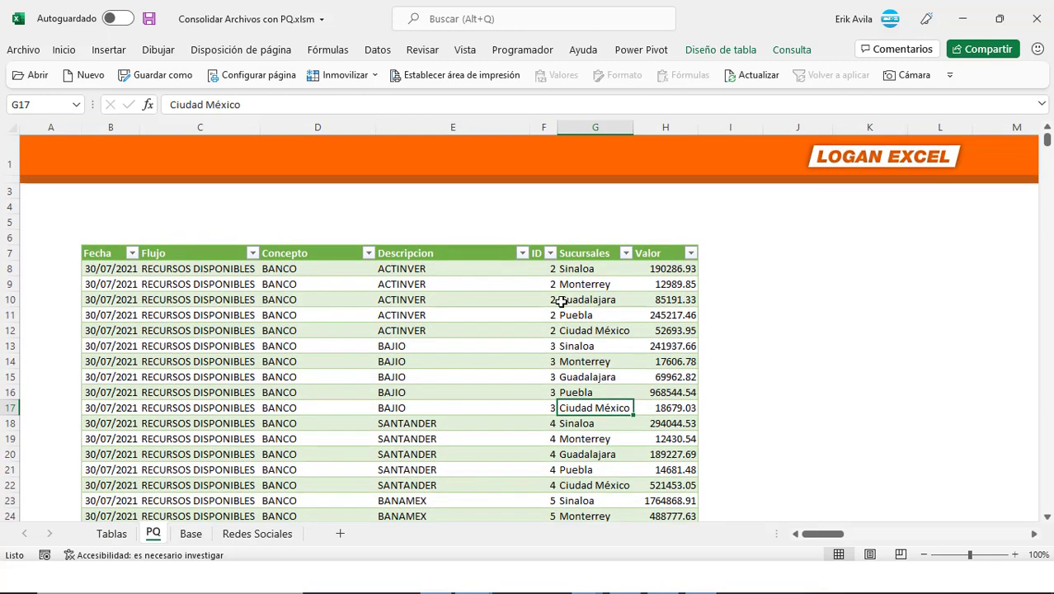
pyautogui.click(569, 299)
# Step: Check the Valor and Fecha filters to confirm July–October 2021 dates, then bring up the folder
pyautogui.click(691, 253)
pyautogui.click(373, 348)
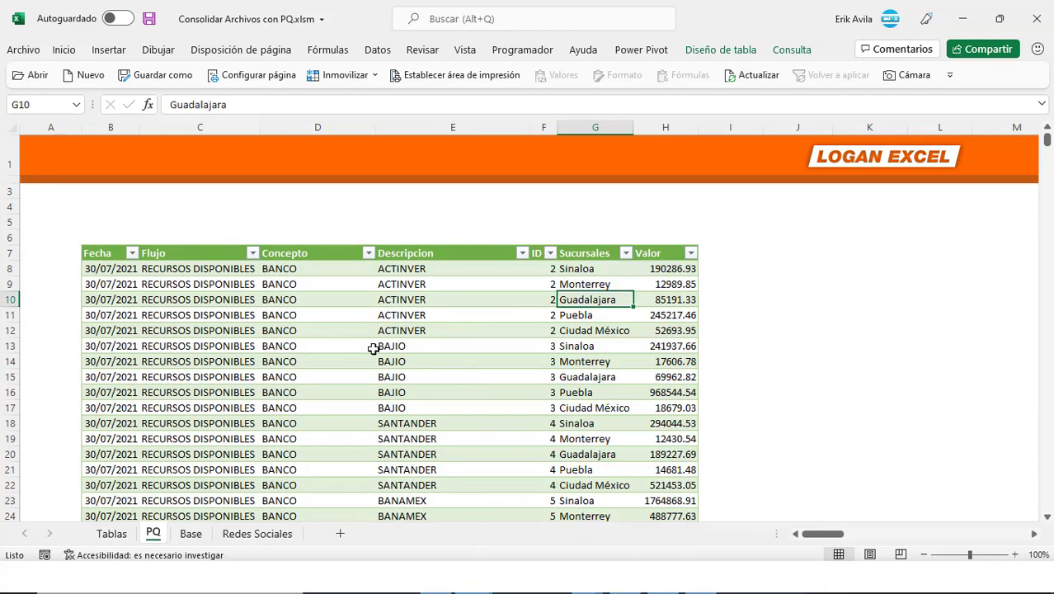
pyautogui.click(133, 254)
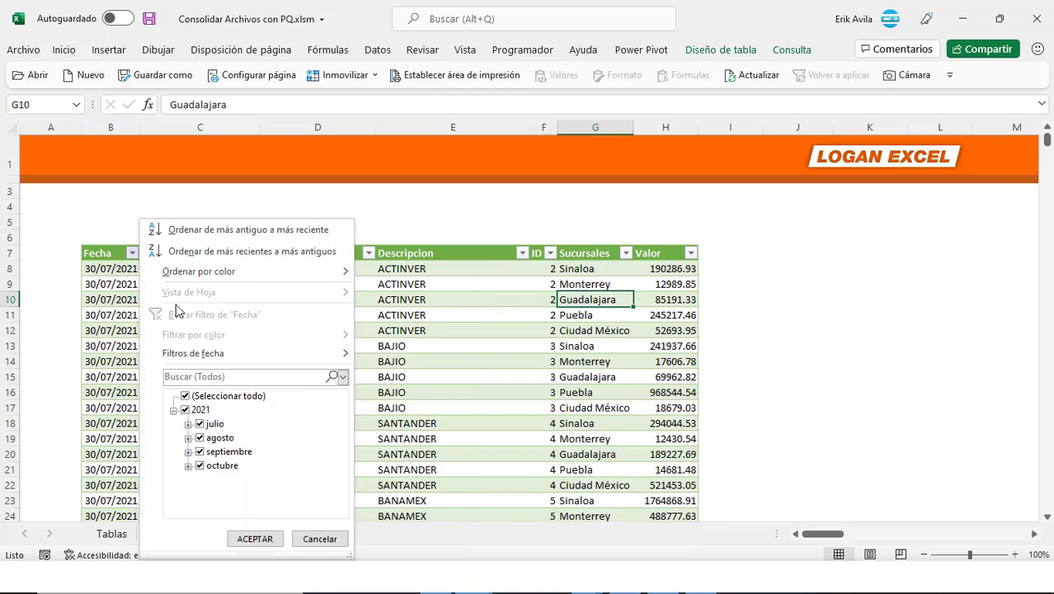
pyautogui.click(433, 551)
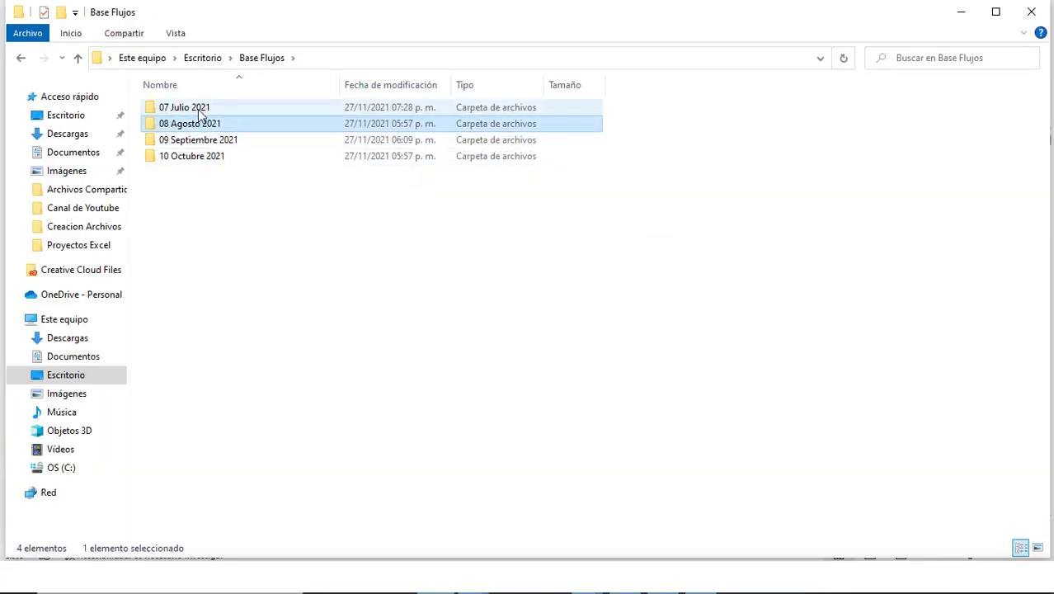
# Step: Check that the consolidated table's last rows end at the 01/10/2021 dates
pyautogui.click(274, 257)
pyautogui.hotkey('alt', 'Tab')
pyautogui.press('Left')
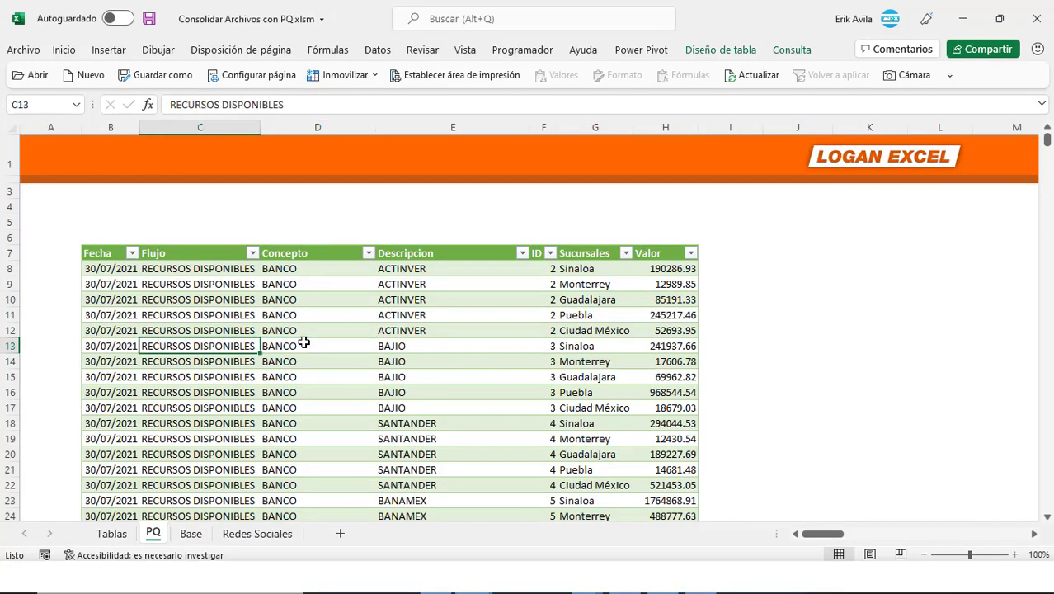
pyautogui.hotkey('ctrl', 'Down')
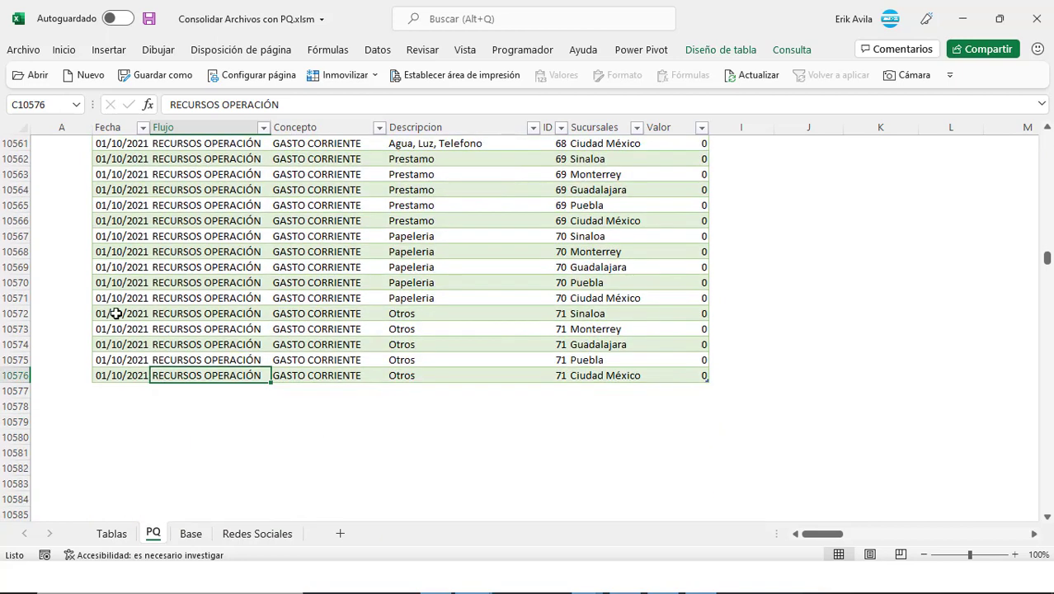
pyautogui.click(125, 328)
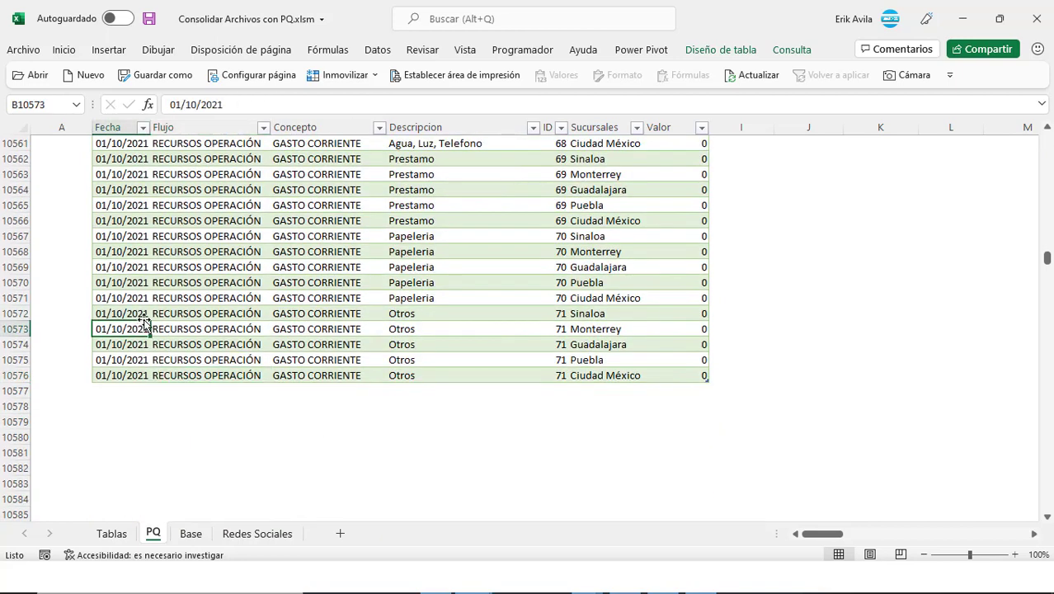
pyautogui.press('Down')
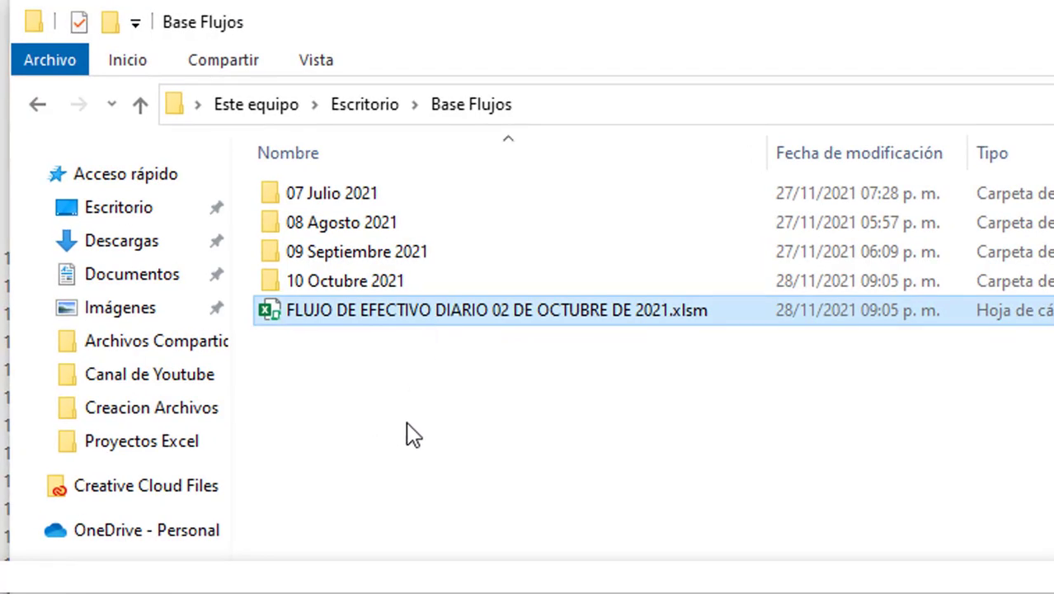
# Step: Confirm the 02 October file now sits beside the 01 October file in the 10 Octubre 2021 folder
pyautogui.click(410, 418)
pyautogui.doubleClick(369, 281)
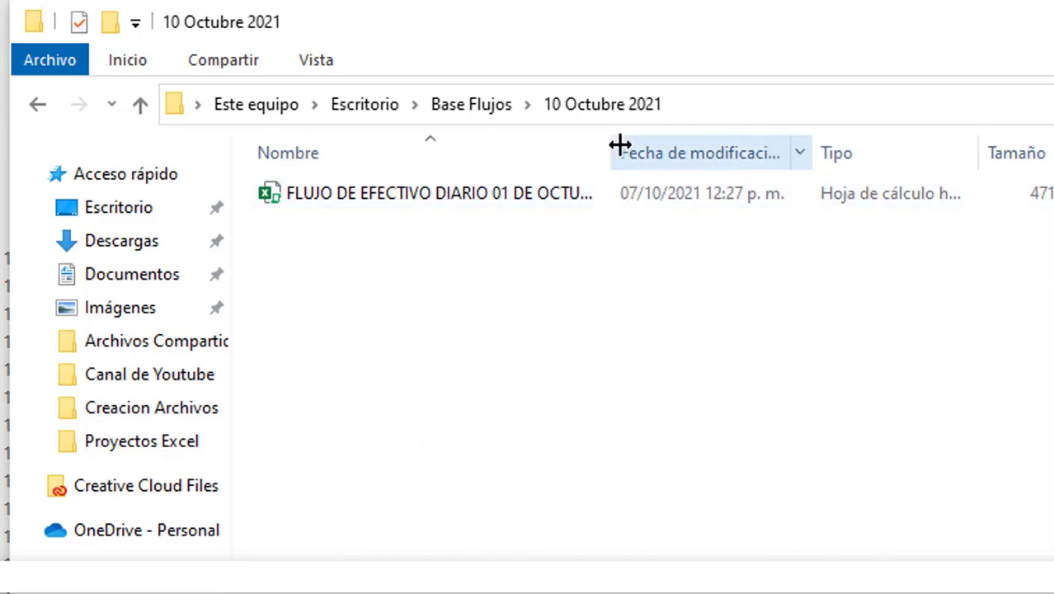
pyautogui.moveTo(614, 153); pyautogui.dragTo(837, 155)
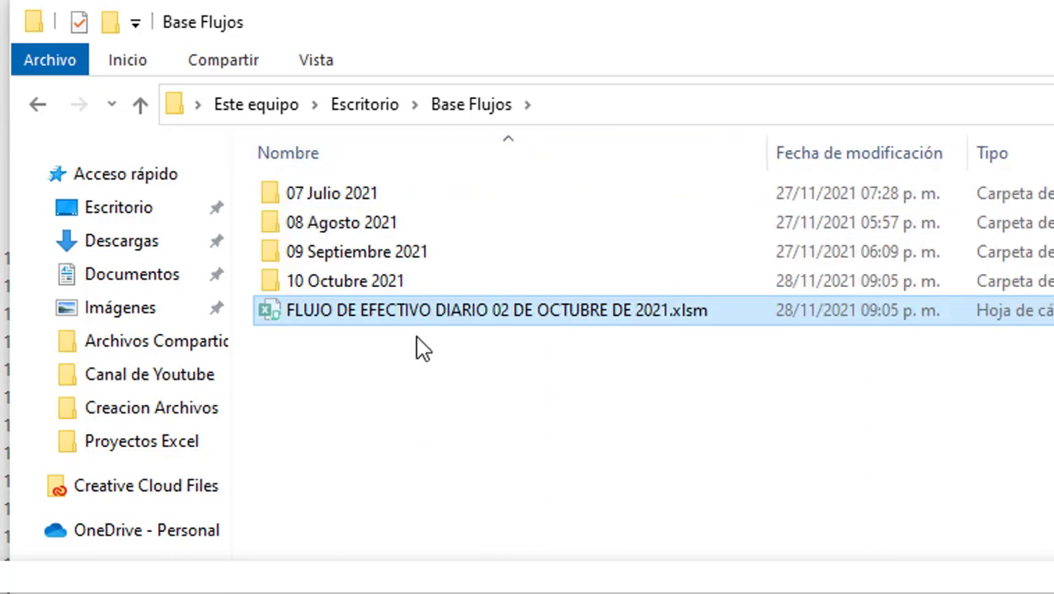
pyautogui.doubleClick(367, 284)
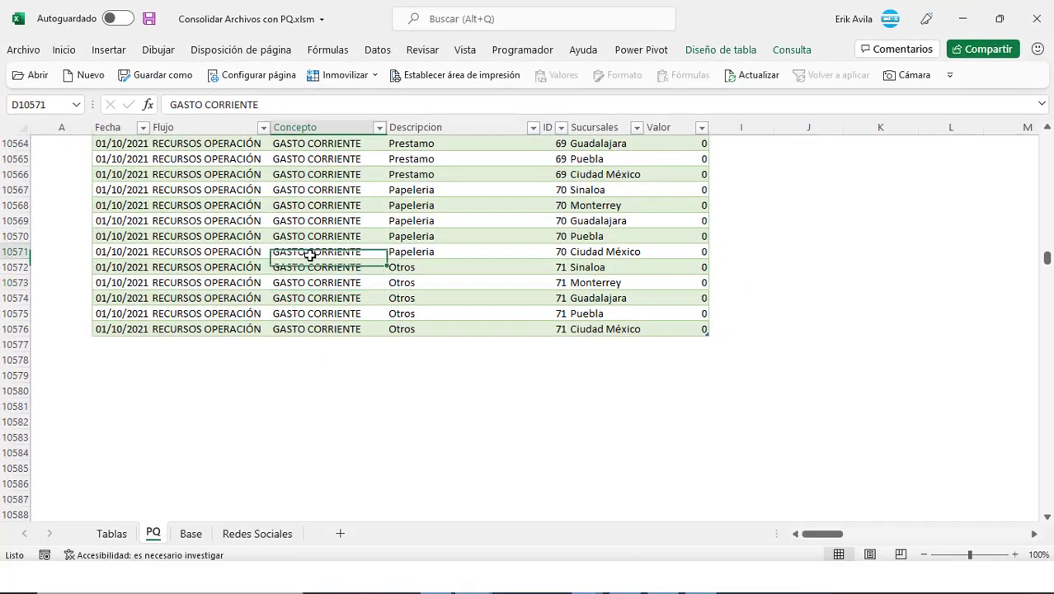
pyautogui.rightClick(309, 255)
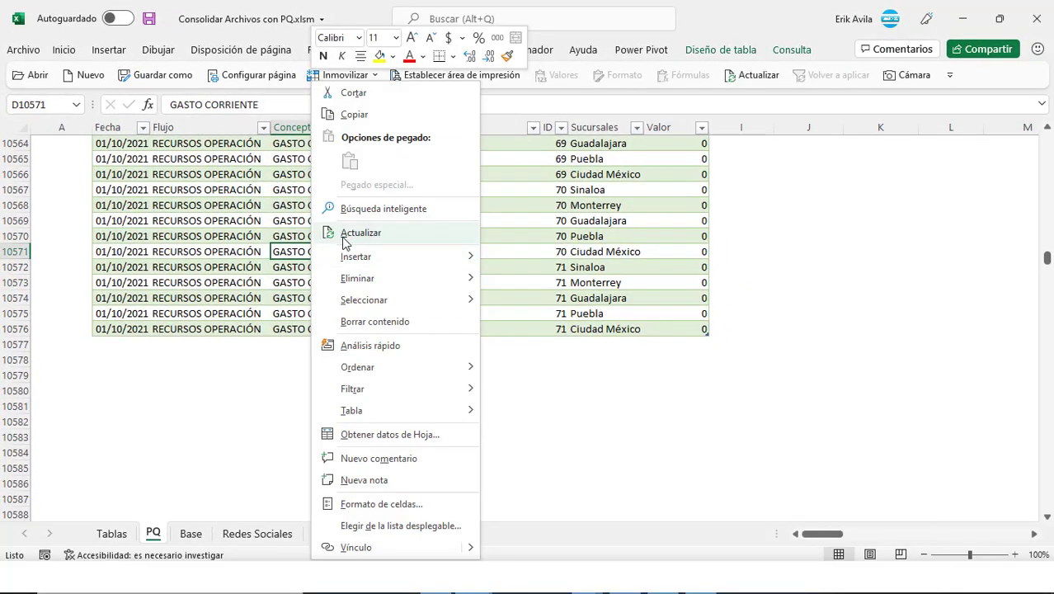
# Step: Refresh the PQ table with Actualizar and review the newly loaded 02/10/2021 rows
pyautogui.click(347, 234)
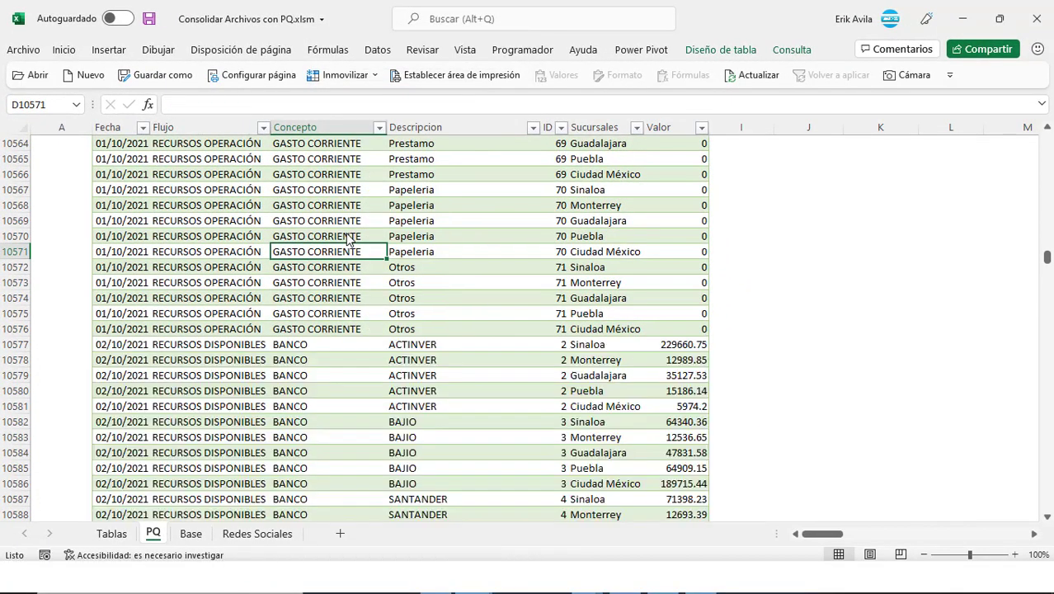
pyautogui.scroll(-2, 322, 266)
pyautogui.click(192, 309)
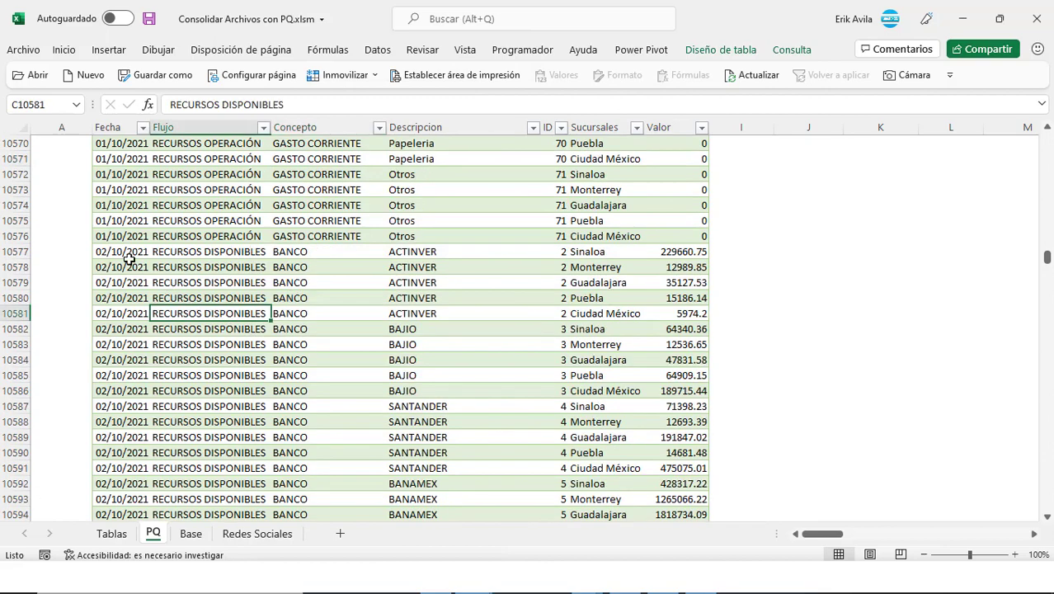
pyautogui.click(130, 264)
pyautogui.scroll(-1, 131, 286)
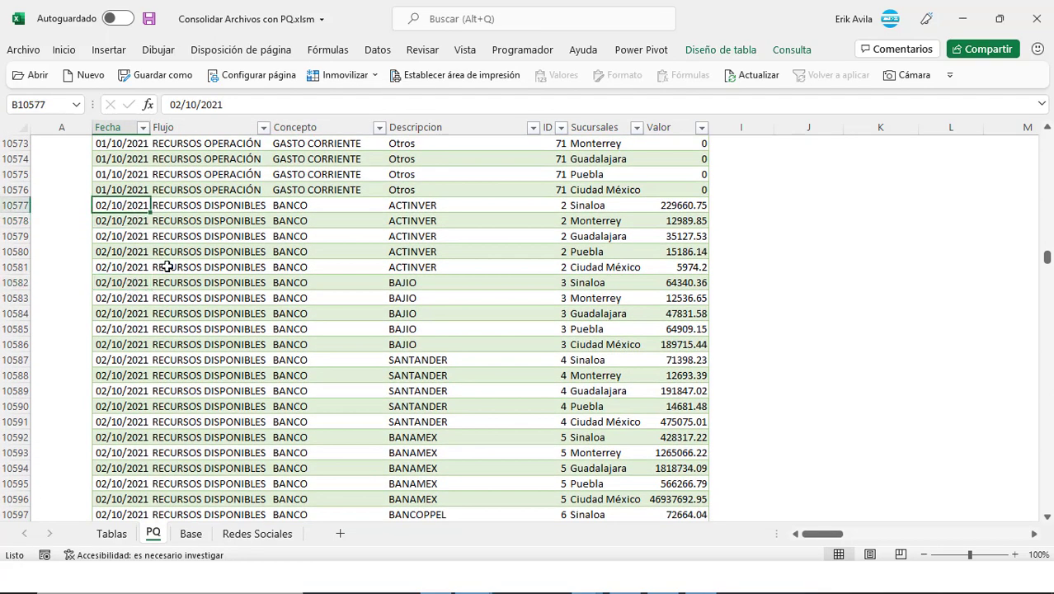
pyautogui.scroll(-2, 164, 264)
pyautogui.click(247, 236)
pyautogui.scroll(3, 255, 243)
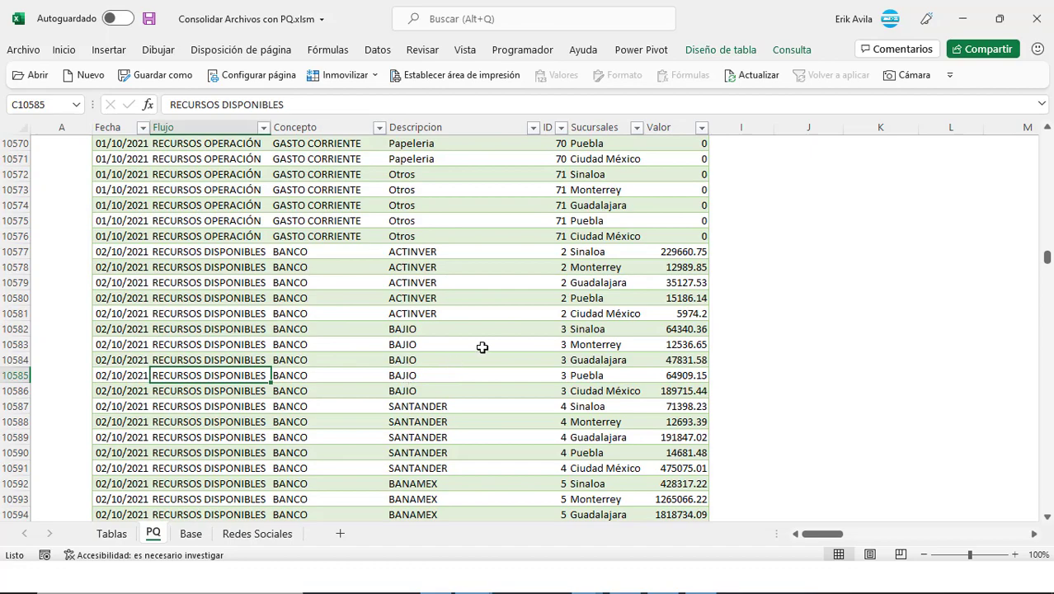
pyautogui.scroll(-5, 483, 347)
pyautogui.scroll(-5, 483, 342)
pyautogui.scroll(-4, 482, 340)
pyautogui.click(630, 386)
pyautogui.scroll(-10, 614, 387)
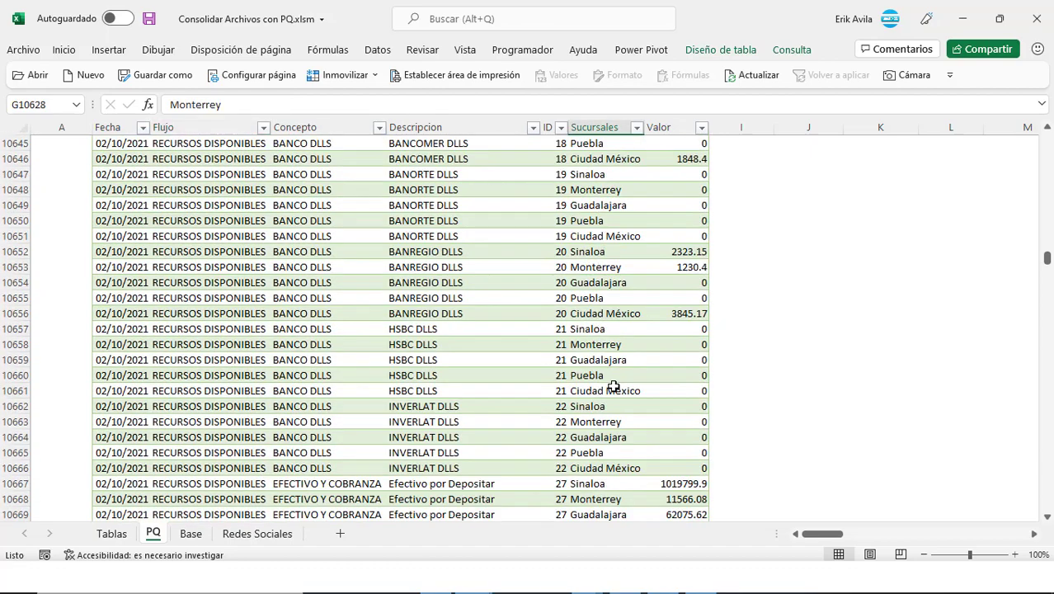
pyautogui.click(610, 360)
pyautogui.scroll(-3, 617, 386)
pyautogui.scroll(-3, 620, 386)
pyautogui.scroll(-2, 625, 387)
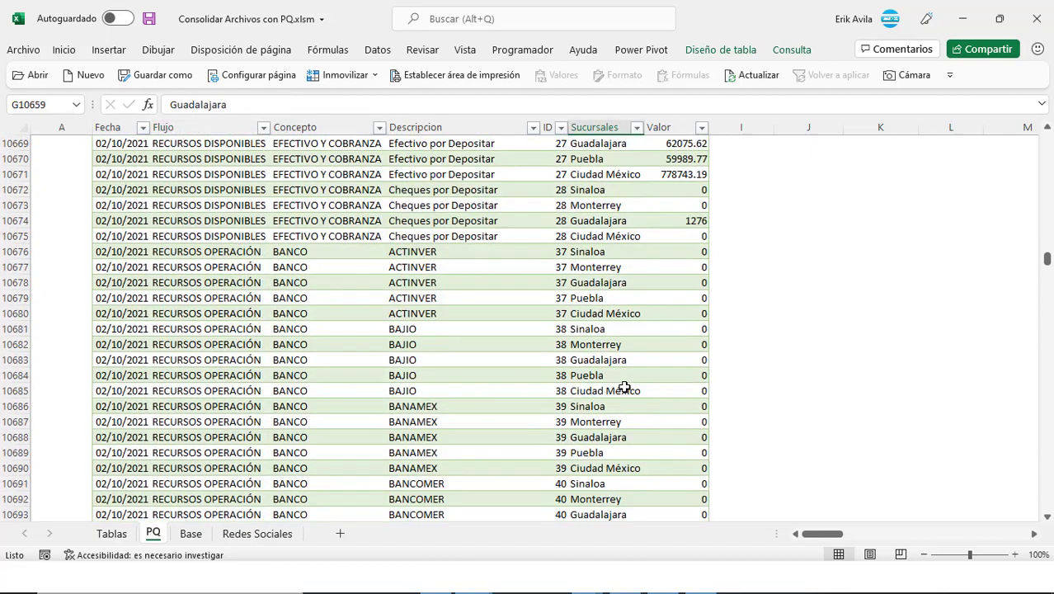
pyautogui.scroll(-2, 624, 387)
pyautogui.click(624, 387)
pyautogui.scroll(-3, 624, 386)
pyautogui.scroll(-4, 624, 387)
pyautogui.scroll(-2, 624, 387)
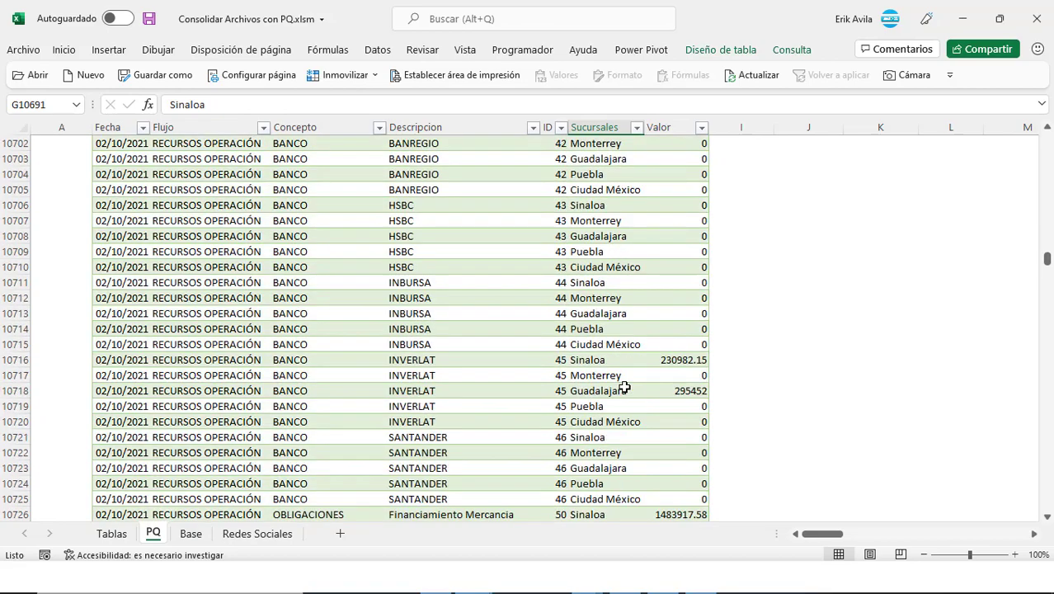
pyautogui.click(624, 387)
pyautogui.scroll(-7, 624, 387)
pyautogui.scroll(-3, 624, 386)
pyautogui.click(624, 386)
pyautogui.scroll(3, 624, 387)
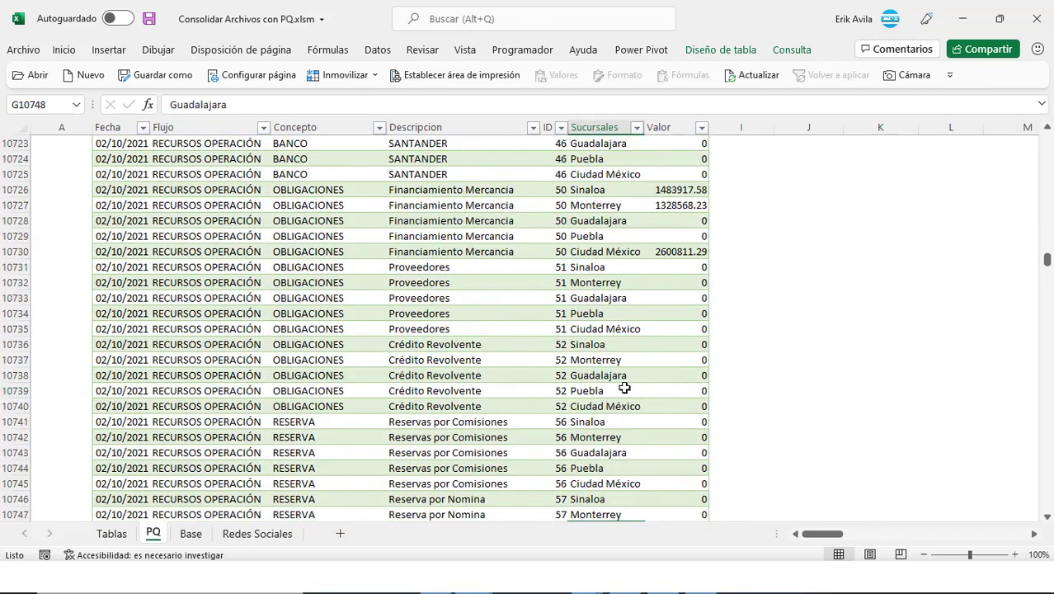
# Step: Review the table's first rows, such as ACTINVER in E8 and 190286.93 in H8
pyautogui.hotkey('ctrl', 'Up')
pyautogui.scroll(3, 624, 387)
pyautogui.click(624, 299)
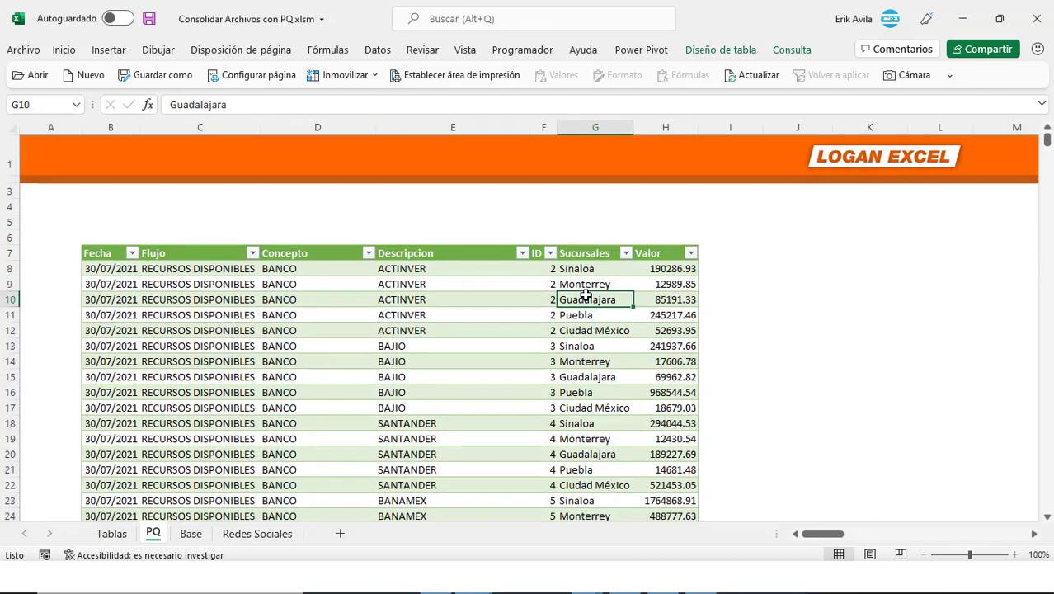
pyautogui.click(414, 269)
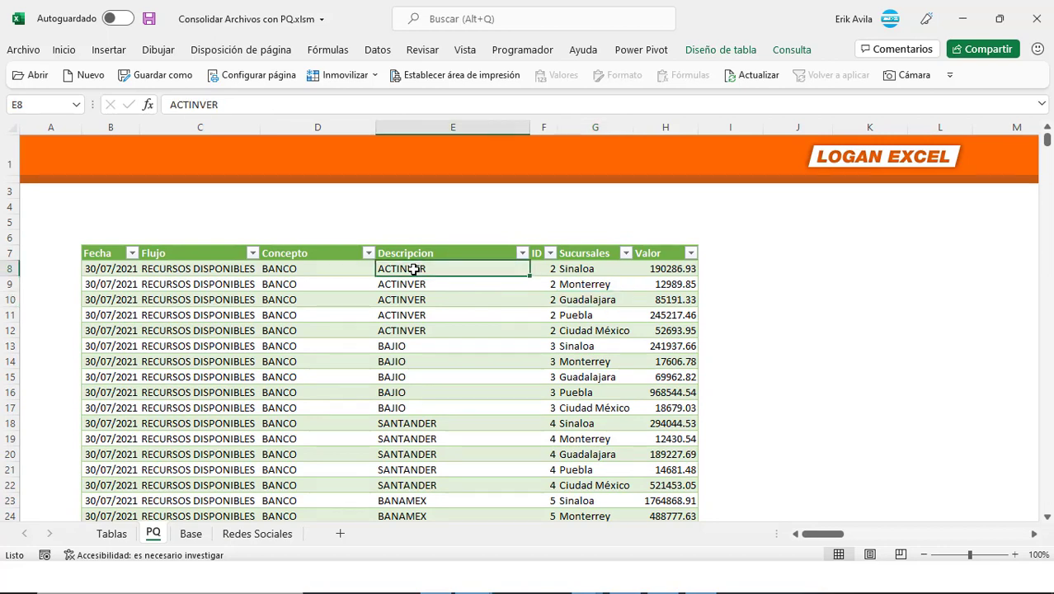
pyautogui.click(456, 330)
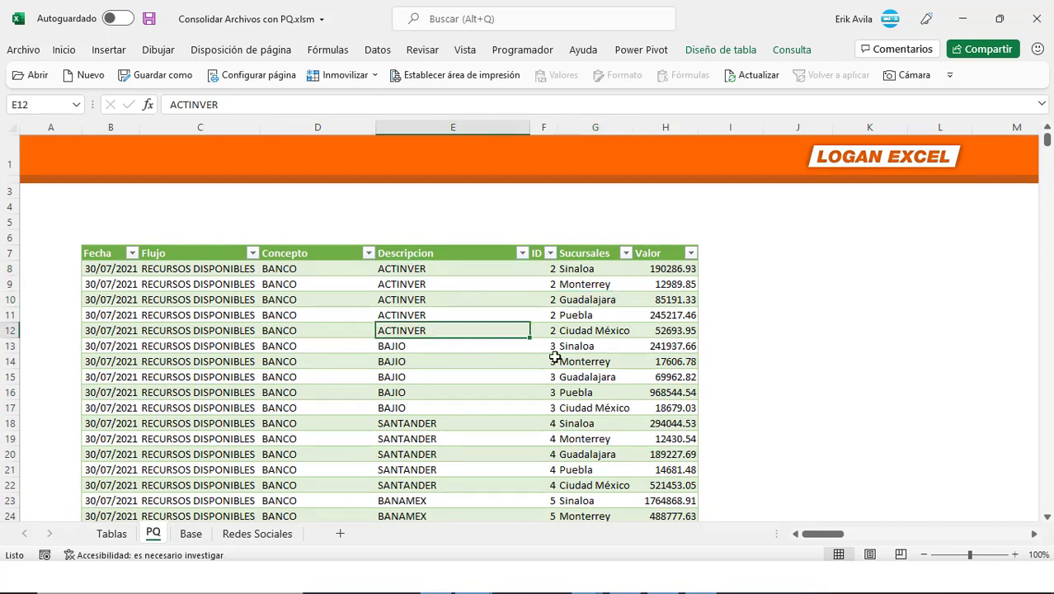
pyautogui.click(618, 328)
pyautogui.click(642, 298)
pyautogui.click(661, 263)
pyautogui.press('Down')
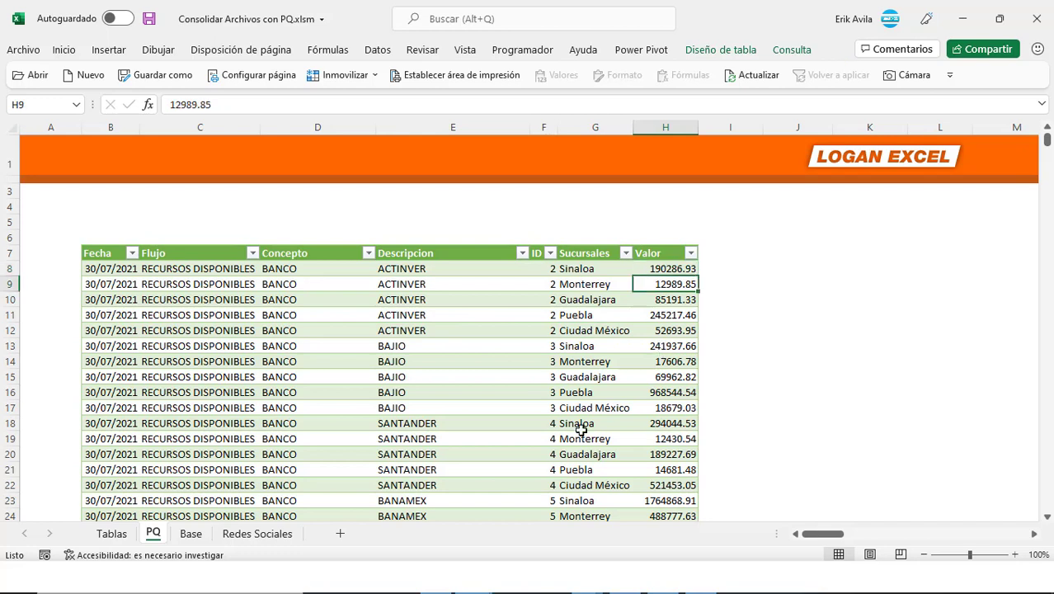
pyautogui.click(661, 331)
pyautogui.press('Up')
pyautogui.press('Up')
pyautogui.press('Up')
pyautogui.click(664, 374)
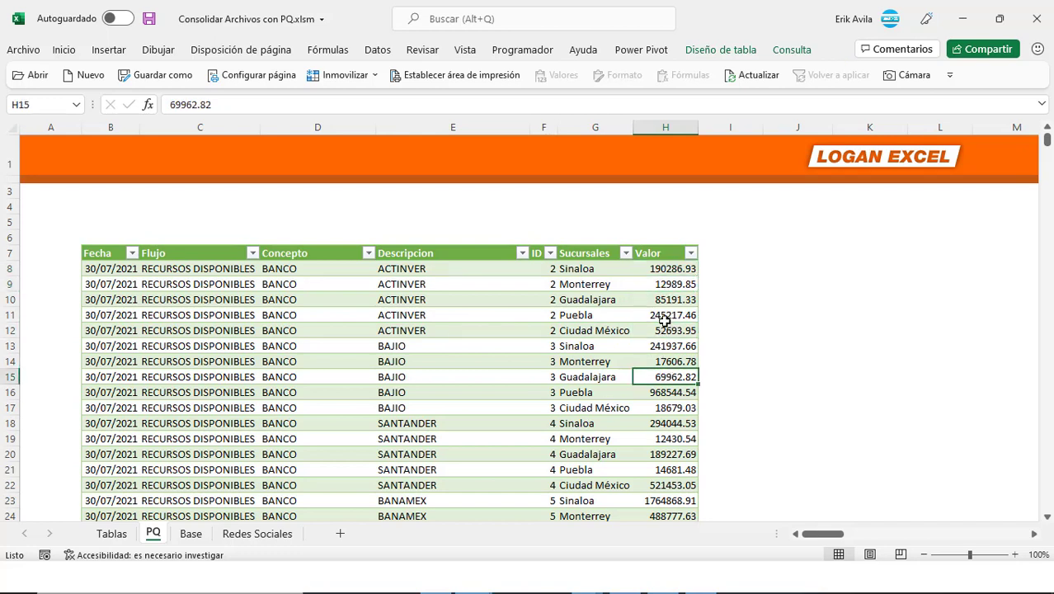
pyautogui.click(665, 317)
pyautogui.click(224, 282)
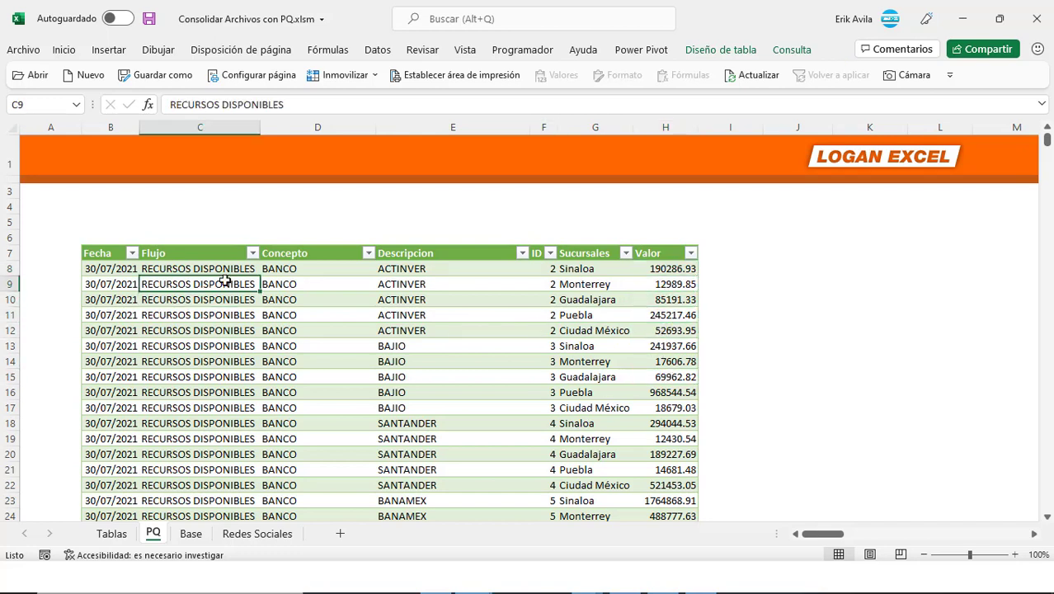
pyautogui.press('Down')
pyautogui.click(318, 326)
pyautogui.click(338, 376)
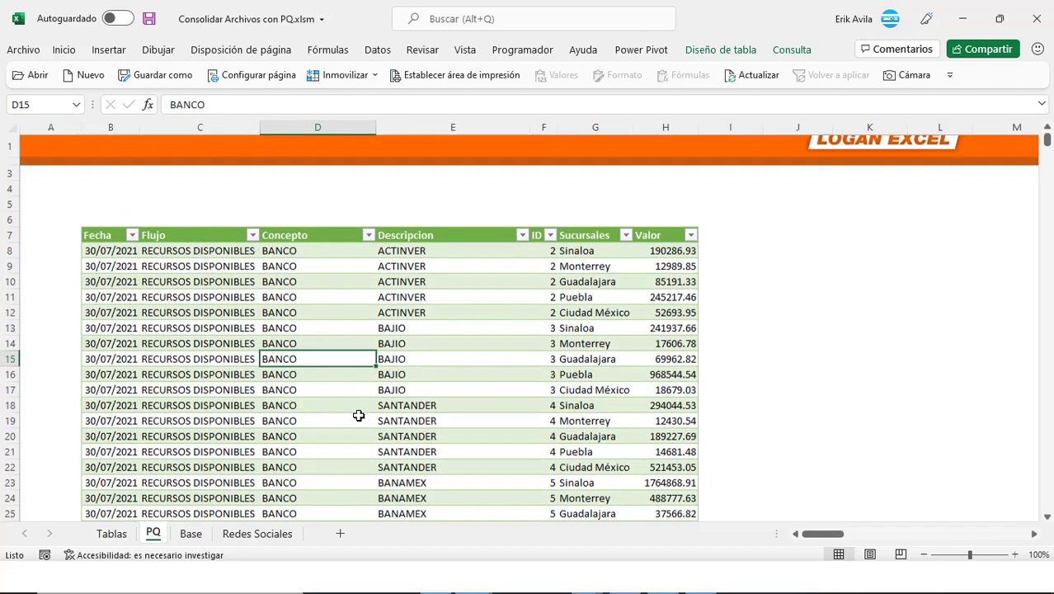
# Step: Shift the Dash Flujo timeline so the Flujo chart covers MAR 14 through JUE 23
pyautogui.click(474, 593)
pyautogui.click(639, 515)
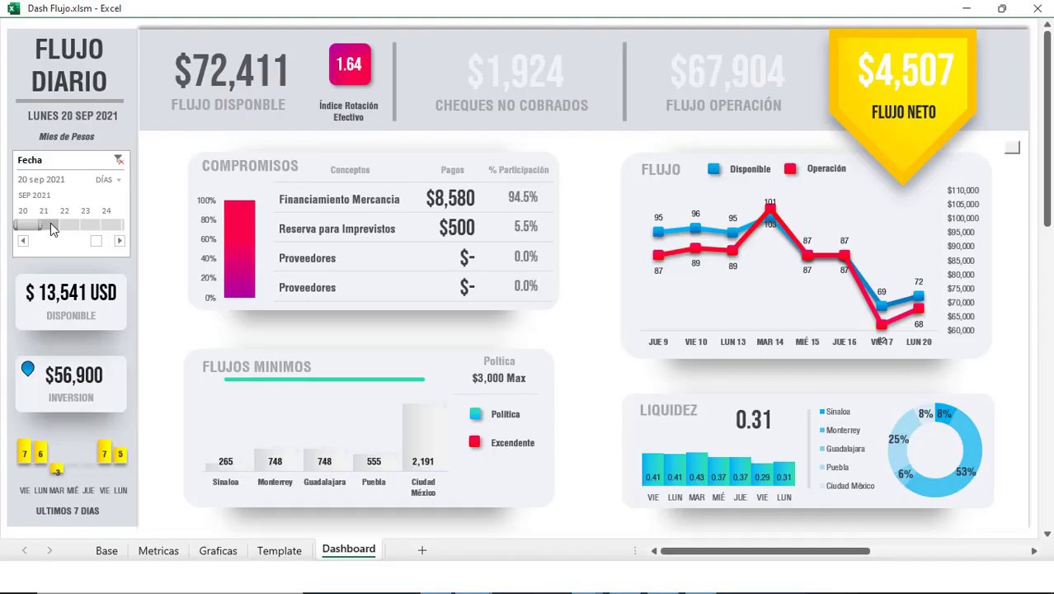
pyautogui.moveTo(51, 229); pyautogui.dragTo(47, 231)
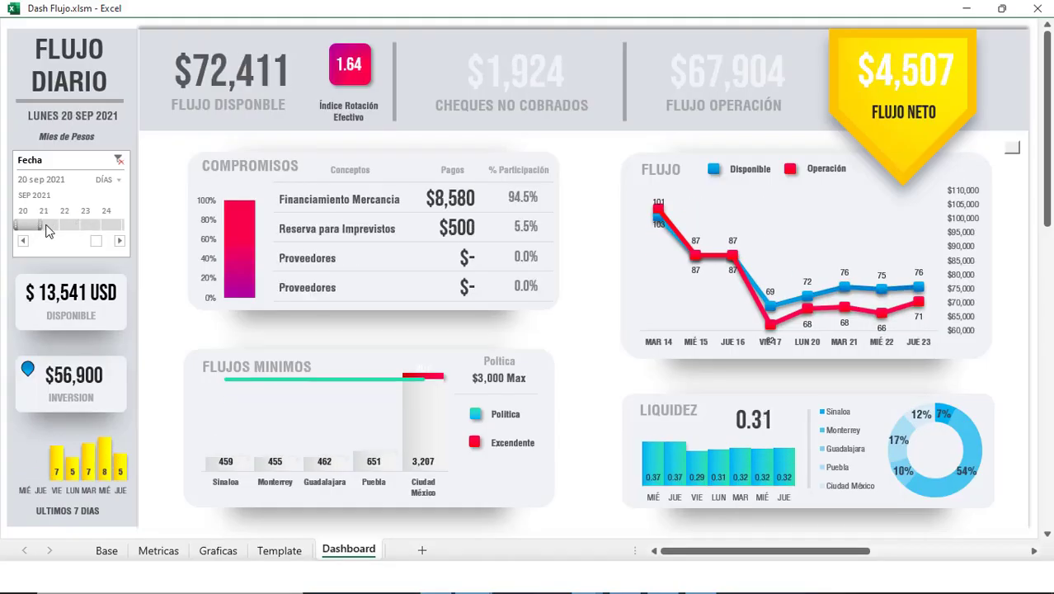